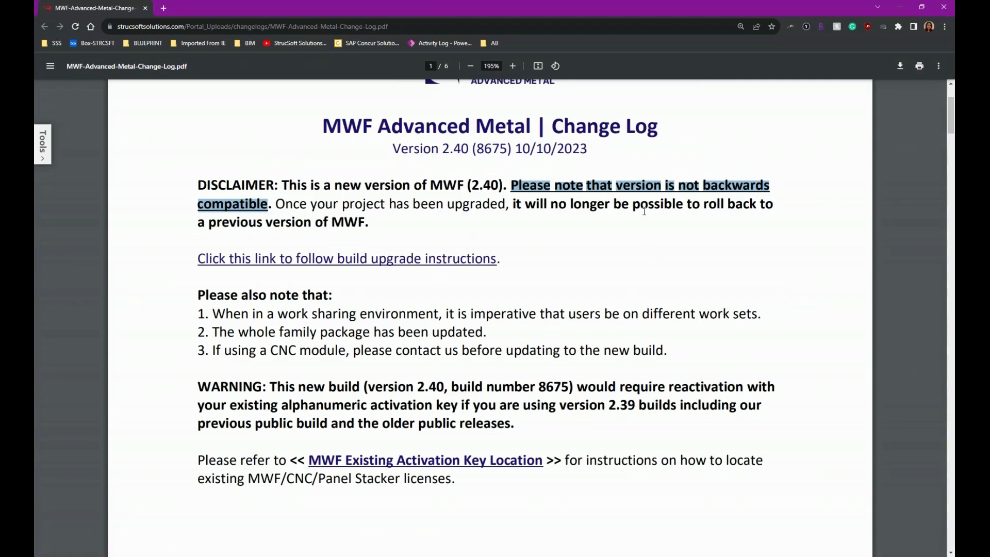
- Read through the MWF Advanced Metal 2.40 change log, including the general, wall and floor sections and the fixes
left_click(626, 187)
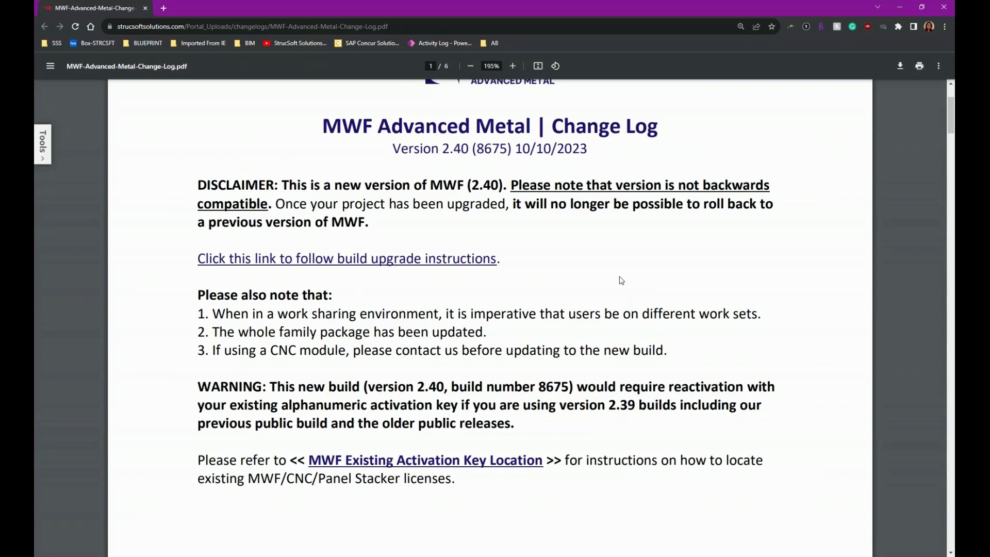
scroll(621, 280, "down", 20)
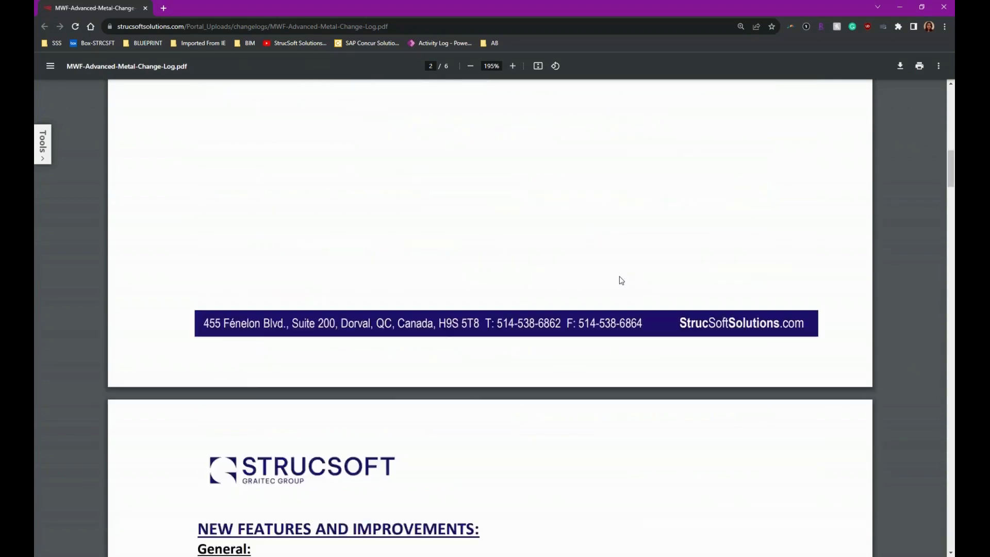
scroll(622, 262, "down", 1)
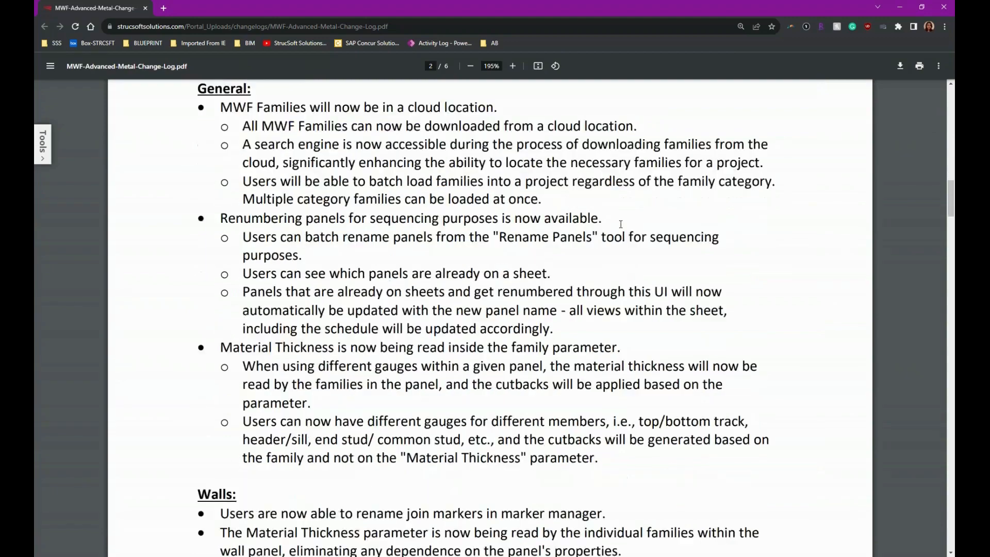
scroll(621, 243, "up", 9)
scroll(620, 225, "down", 3)
scroll(620, 225, "down", 12)
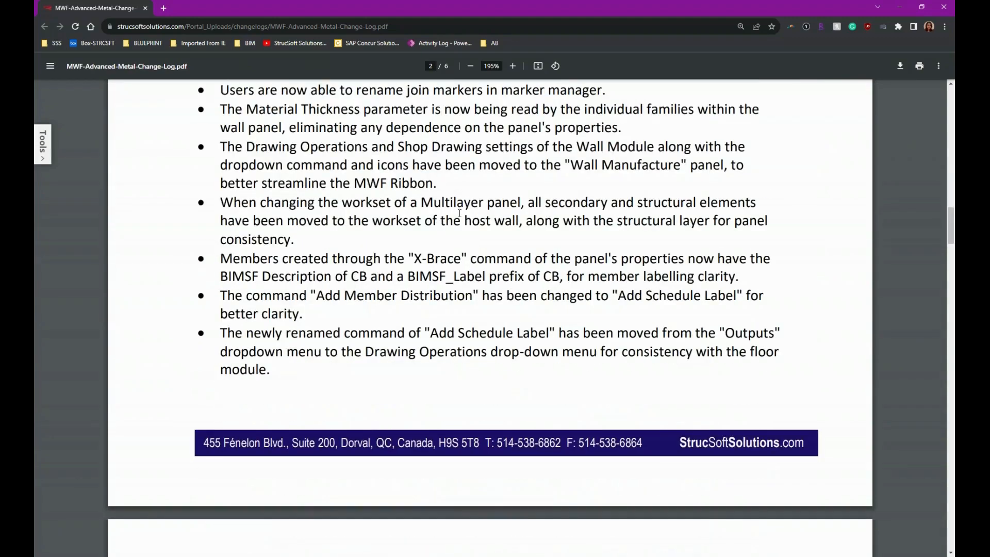
scroll(466, 263, "down", 18)
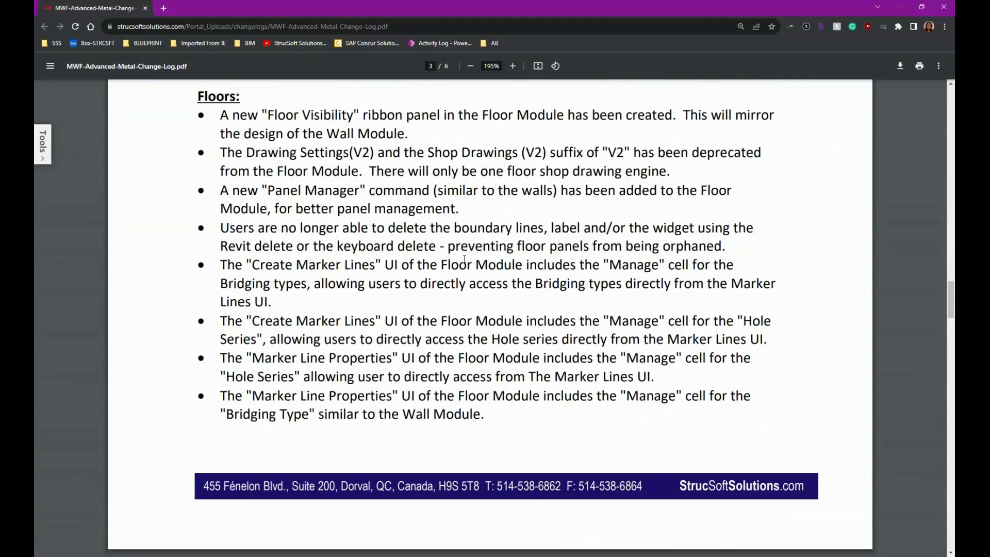
scroll(643, 196, "down", 20)
scroll(410, 273, "down", 10)
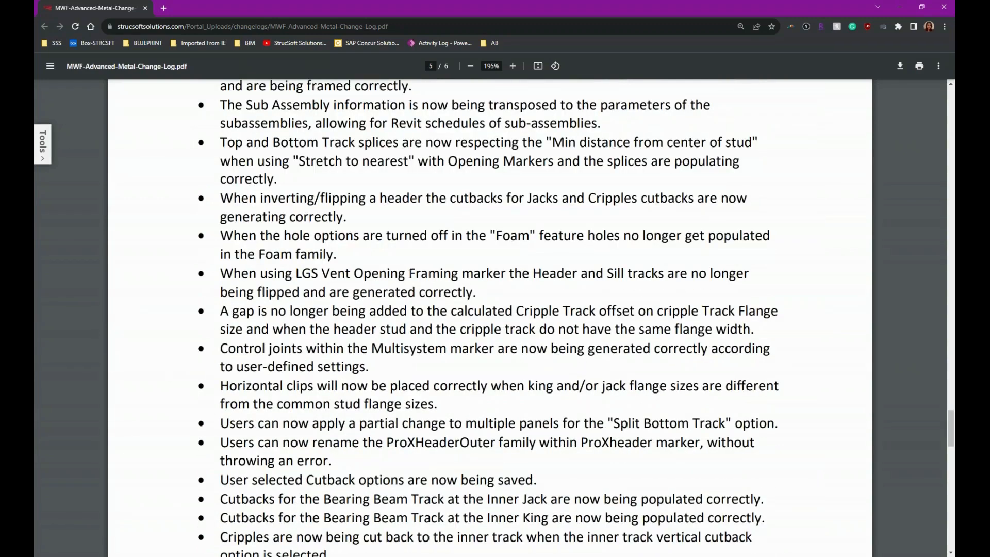
- Close the change log, return to Revit and open the Level 1 floor plan to view the example panels
left_click(945, 8)
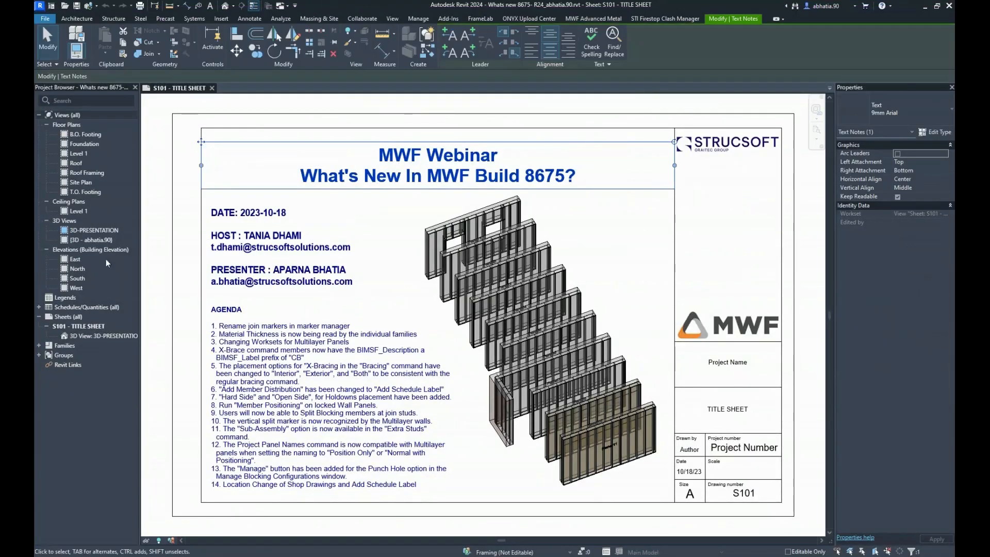
left_click(744, 245)
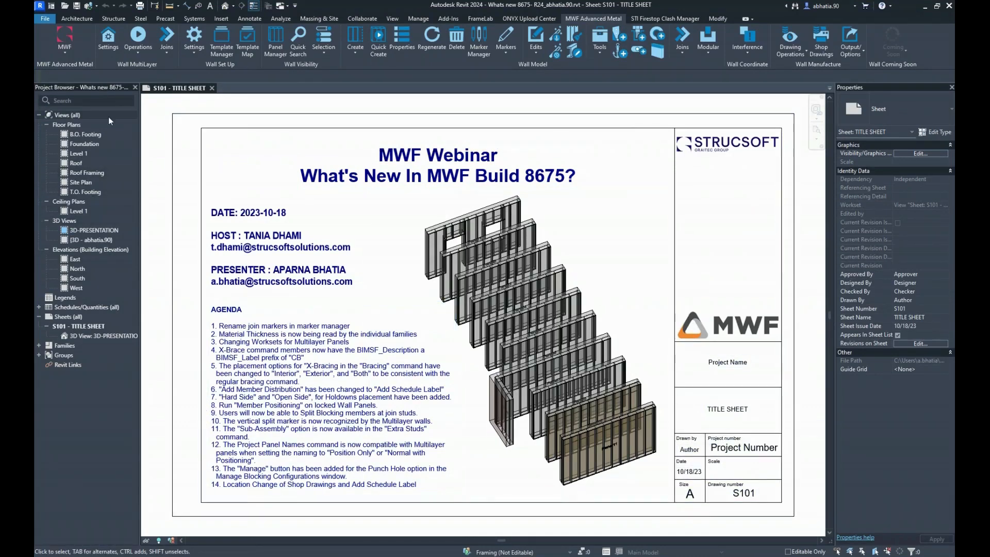
double_click(86, 153)
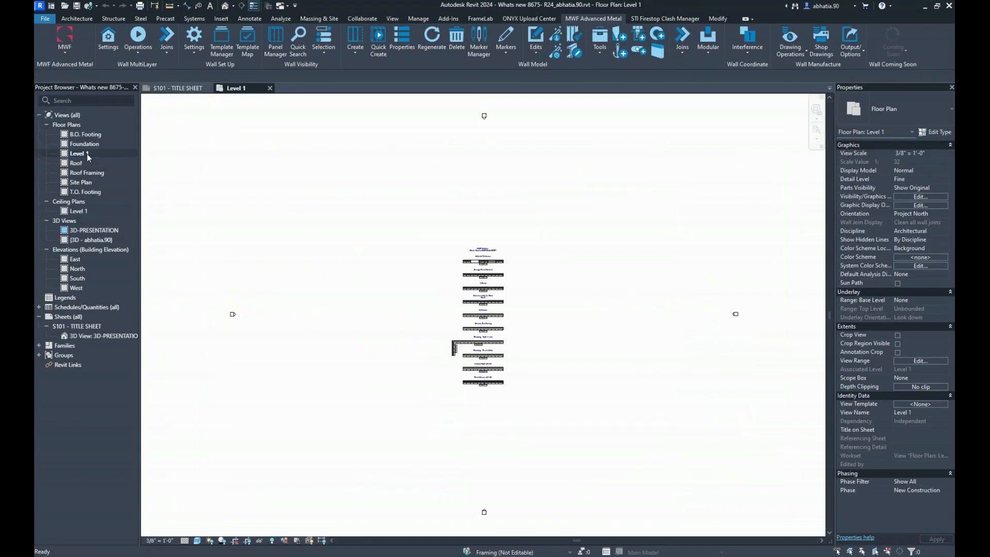
scroll(518, 279, "up", 5)
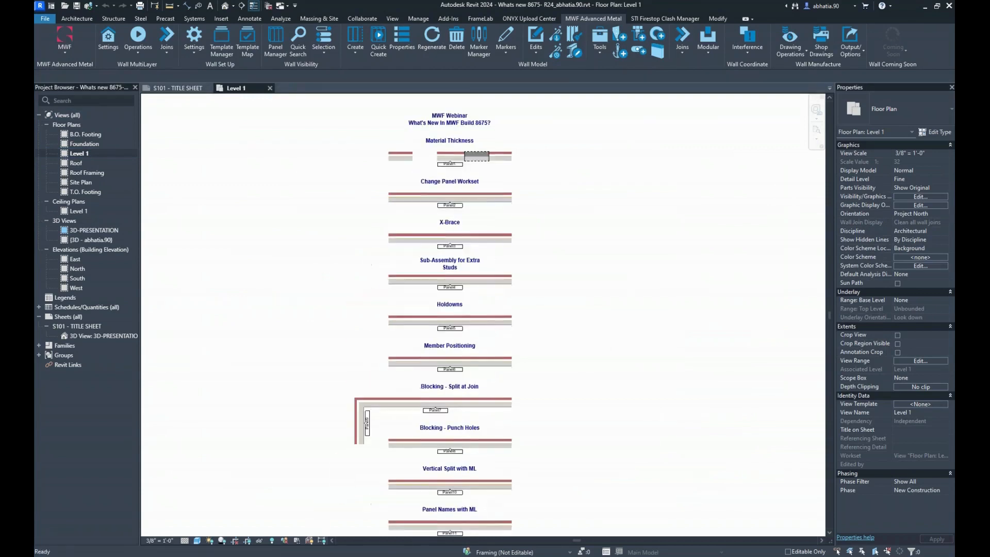
middle_click_drag(531, 313, 539, 234)
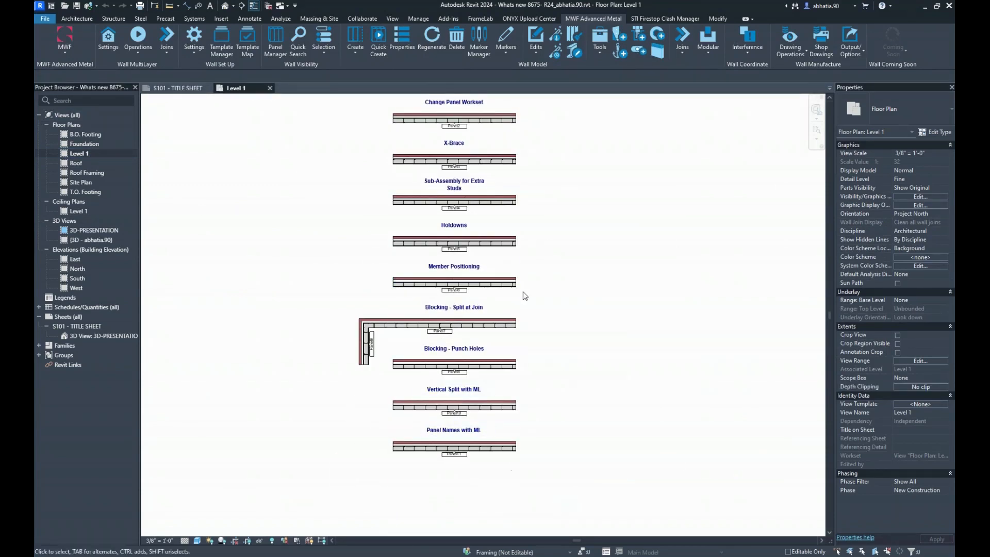
middle_click_drag(525, 297, 532, 264)
mouse_move(593, 274)
middle_mouse_down()
mouse_move(579, 307)
mouse_move(576, 297)
middle_mouse_up()
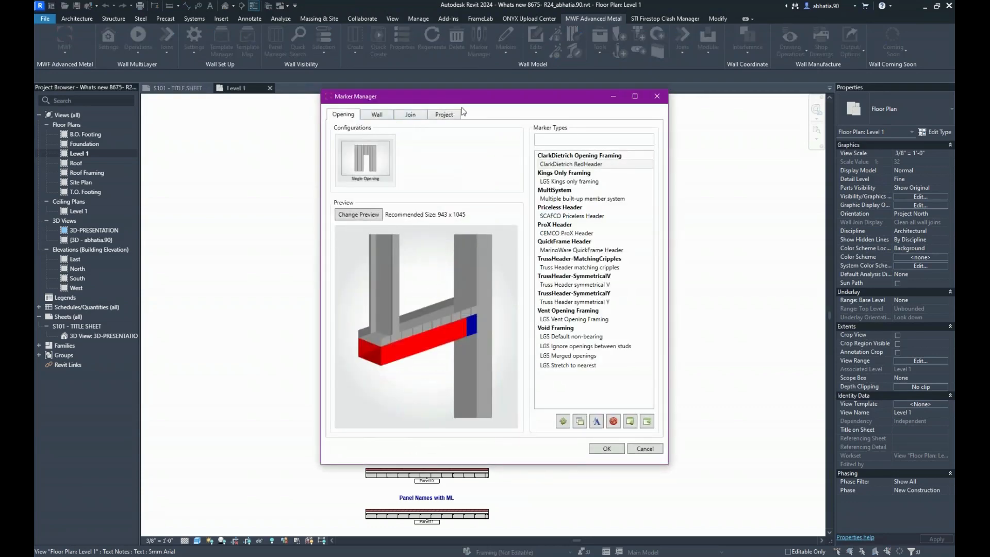
- Duplicate the corner join marker type LGS L - Simple A [J110] in the Marker Manager
left_click(409, 114)
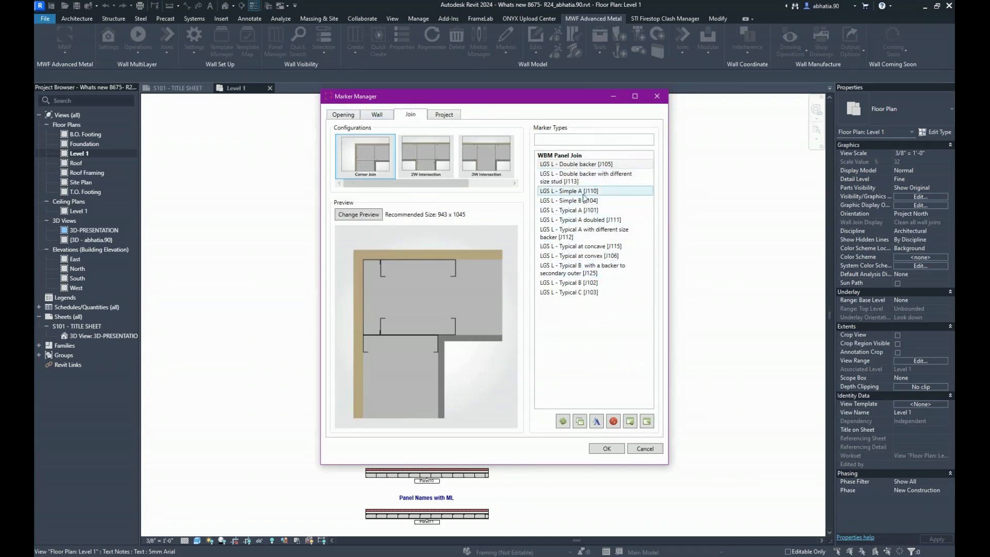
left_click(571, 191)
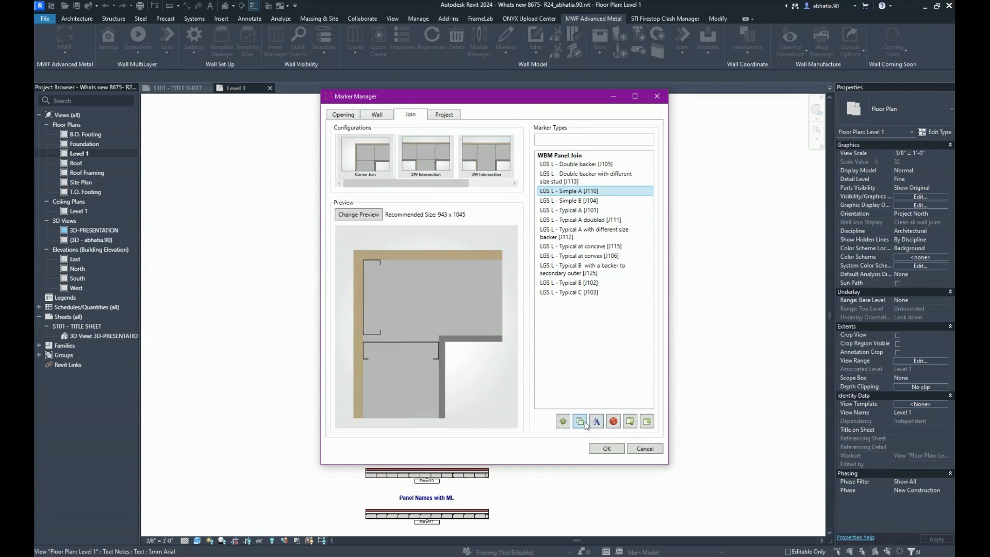
left_click(585, 425)
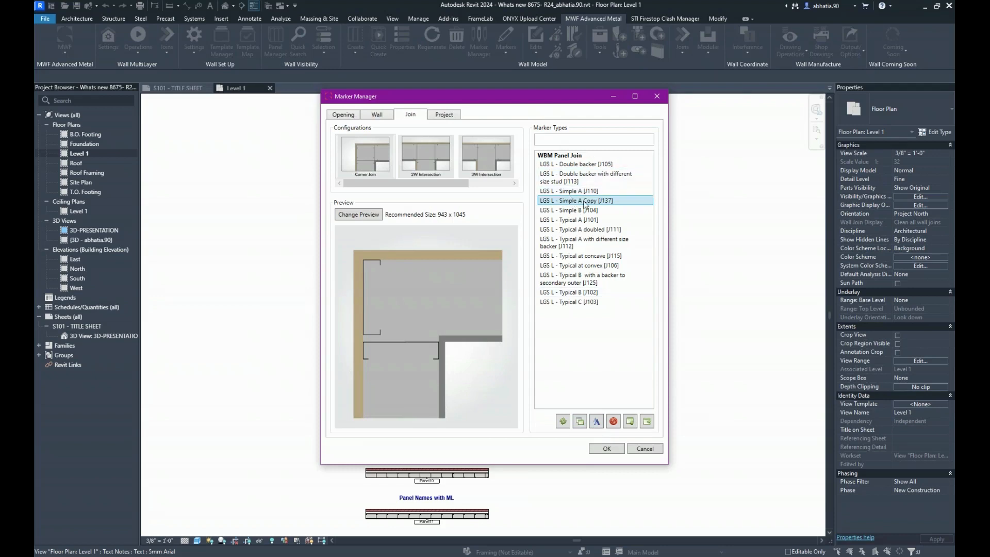
- Rename the copied corner join marker to "LGS L - Simple A - Custom" and accept the Marker Manager changes
left_click(597, 421)
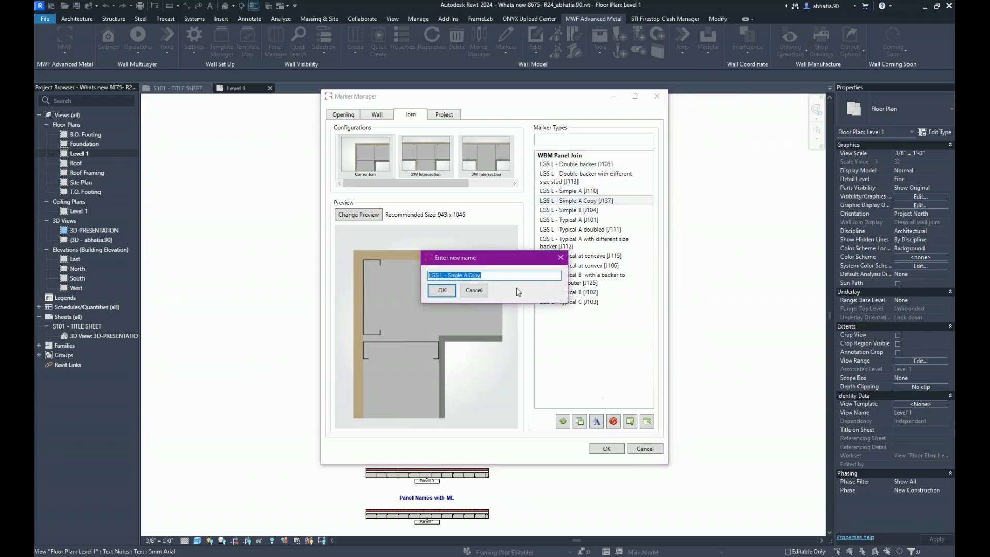
left_click(469, 275)
left_click_drag(469, 276, 565, 279)
key("BackSpace")
type("- Custom")
left_click_drag(439, 275, 492, 275)
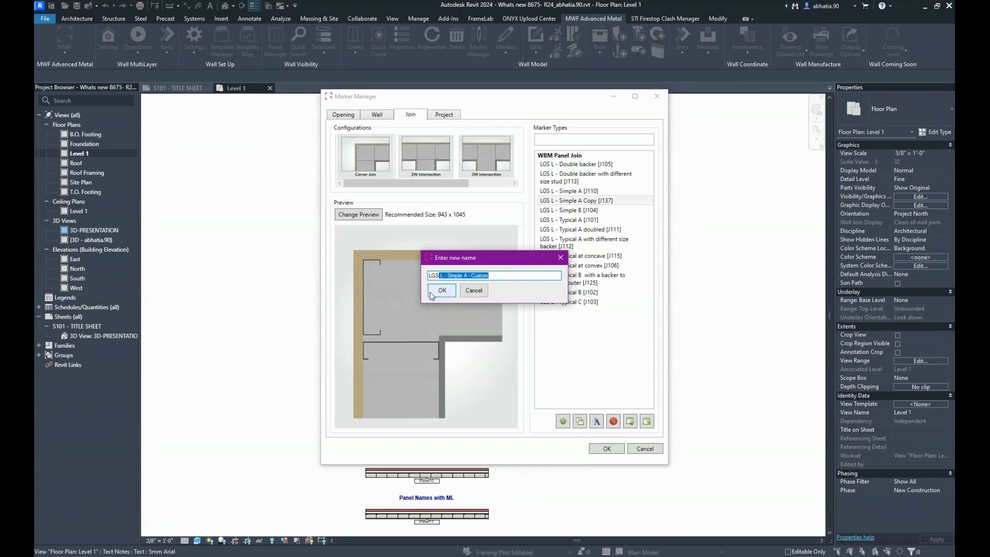
left_click(435, 291)
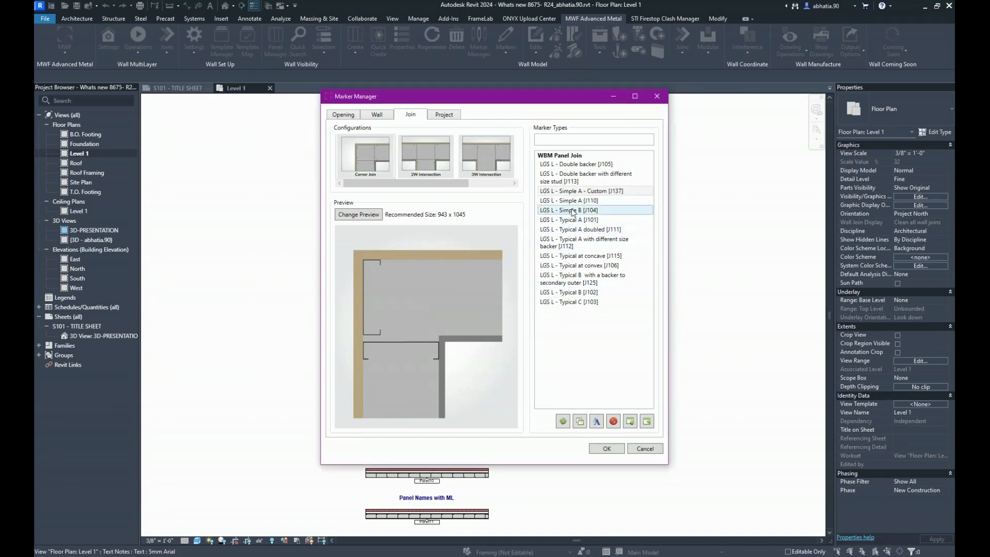
left_click(606, 448)
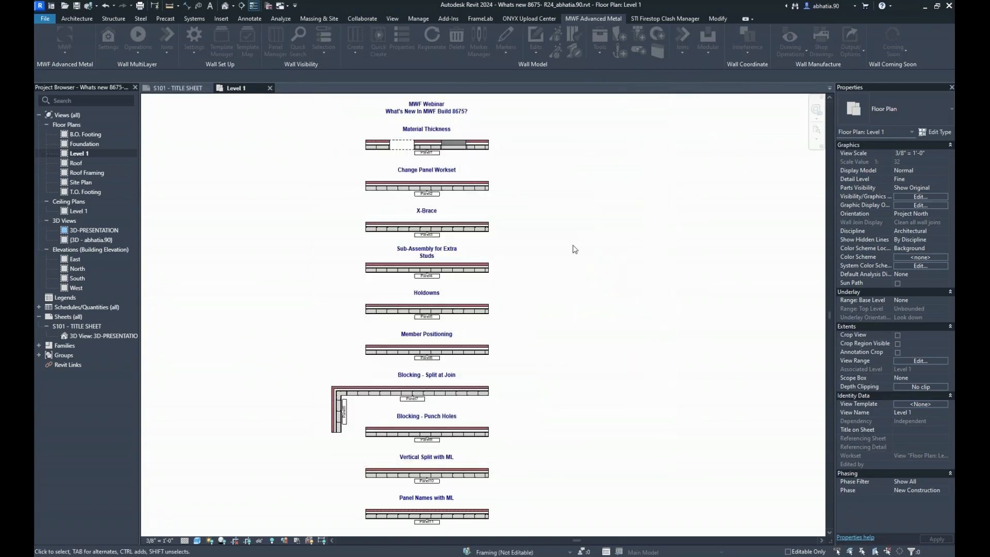
- Apply the Thickness Range Material Scheme during panel creation and regeneration in the project material scheme settings
right_click(574, 248)
left_click(620, 194)
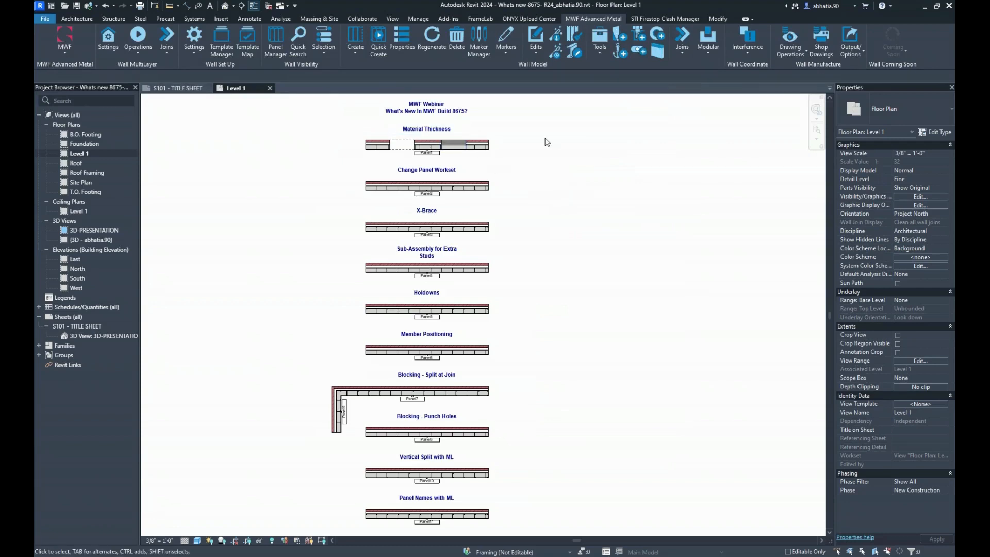
middle_click_drag(558, 161, 559, 170)
scroll(488, 153, "up", 3)
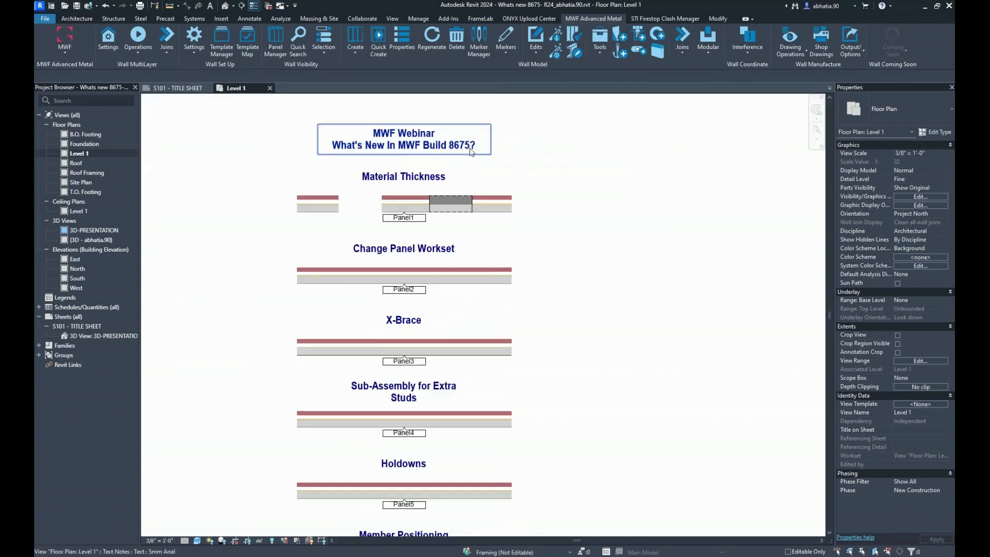
scroll(386, 250, "up", 3)
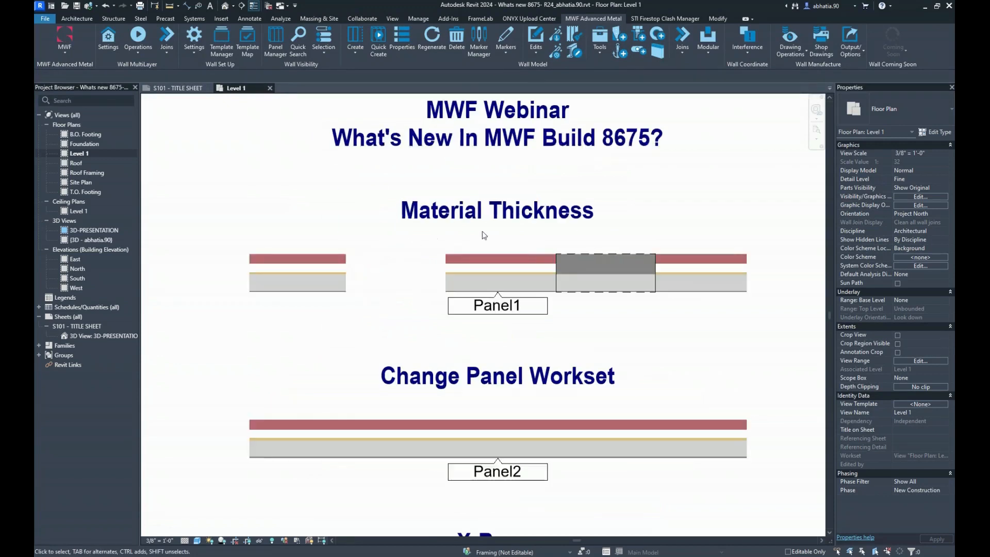
left_click(194, 38)
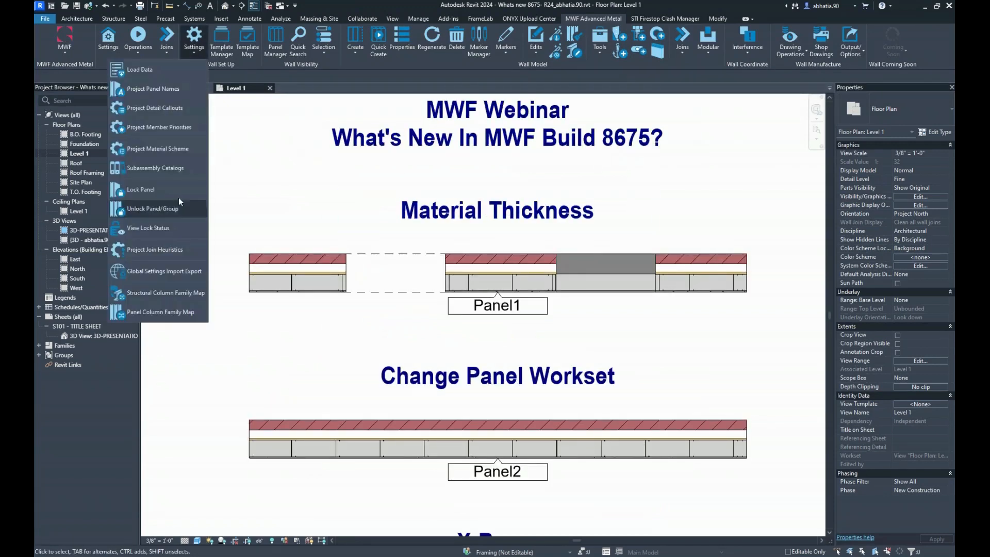
left_click(177, 148)
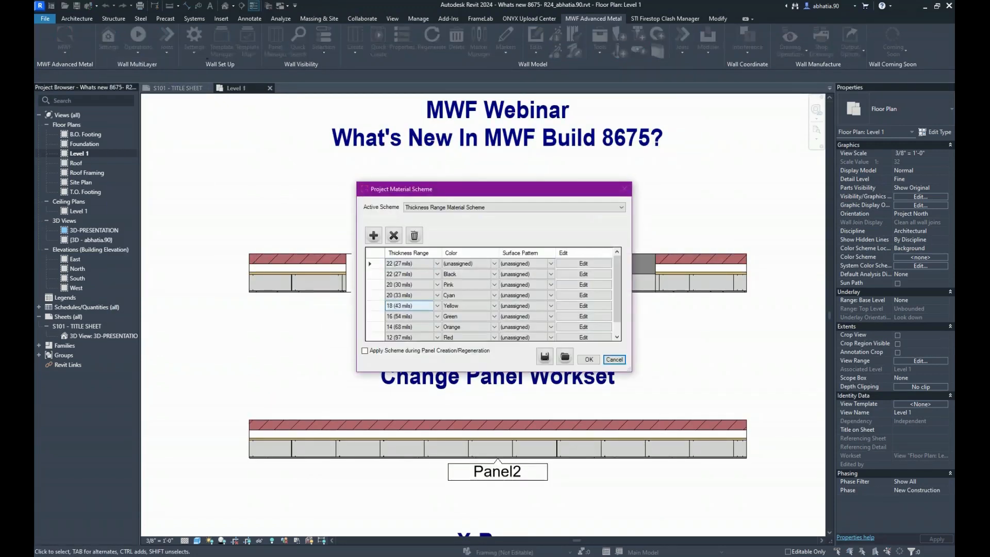
left_click(588, 359)
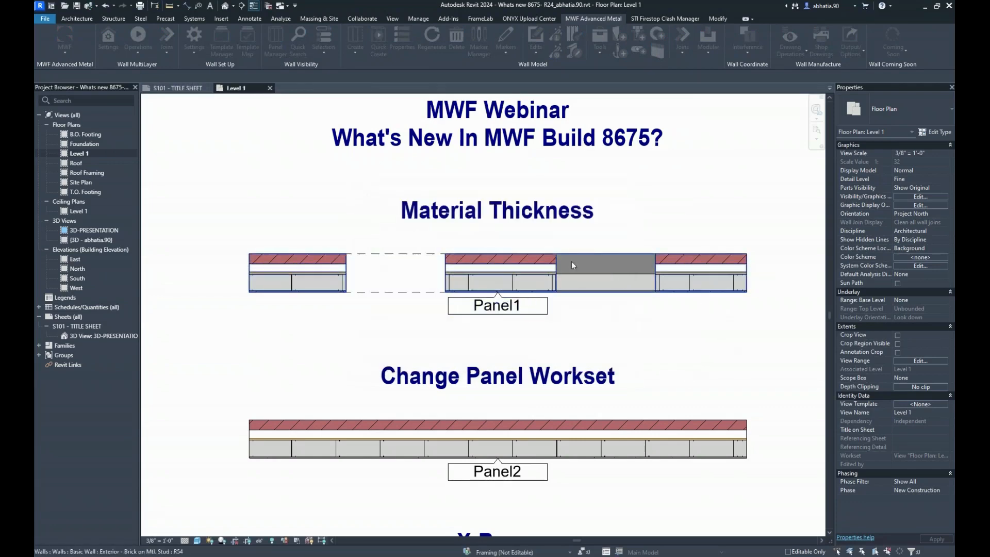
- Isolate the Panel1 wall under the Material Thickness heading in a 3D view with a selection box
left_click(533, 254)
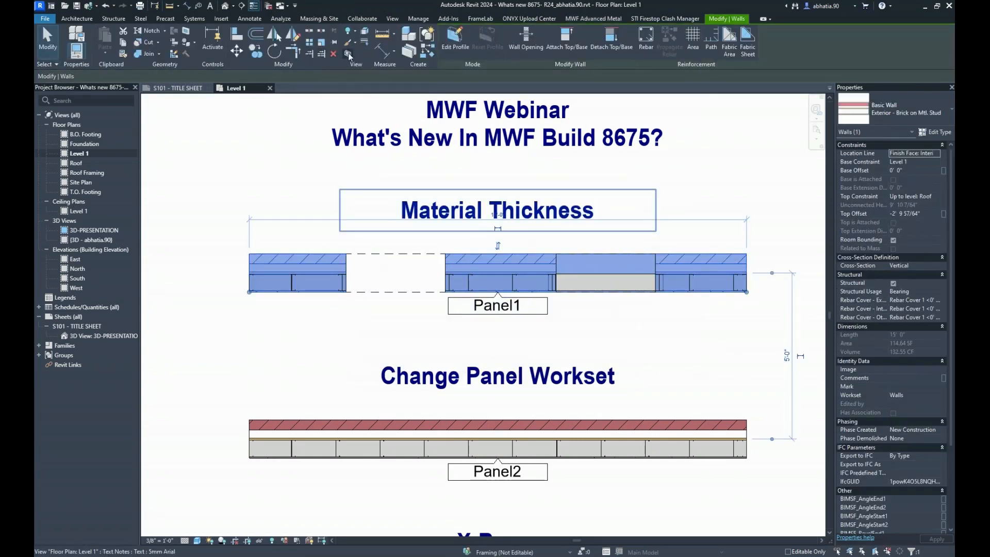
key("b")
key("x")
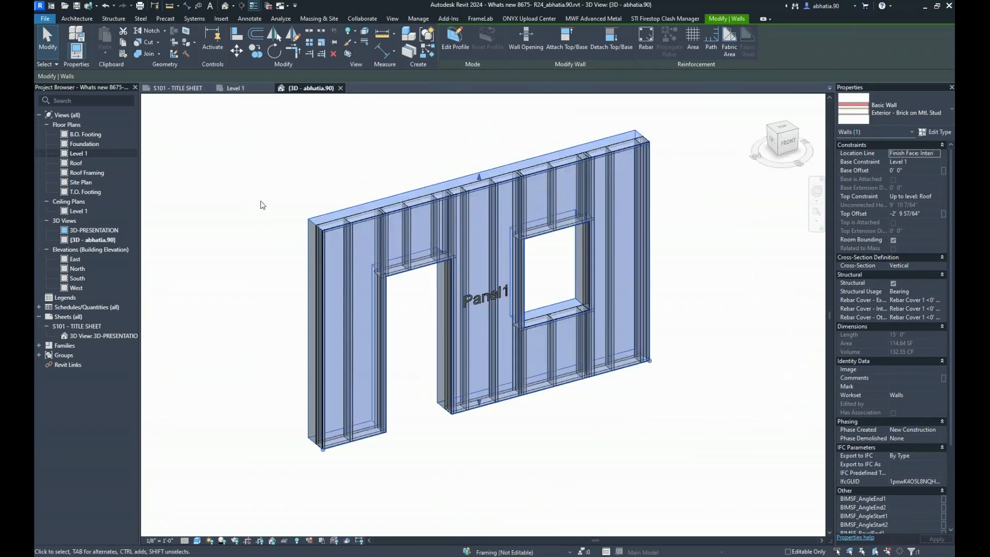
left_click(263, 203)
- Regenerate Panel1 from one of its studs beside the door opening so its members take the material scheme
scroll(365, 253, "up", 5)
scroll(365, 253, "down", 5)
left_click(359, 215)
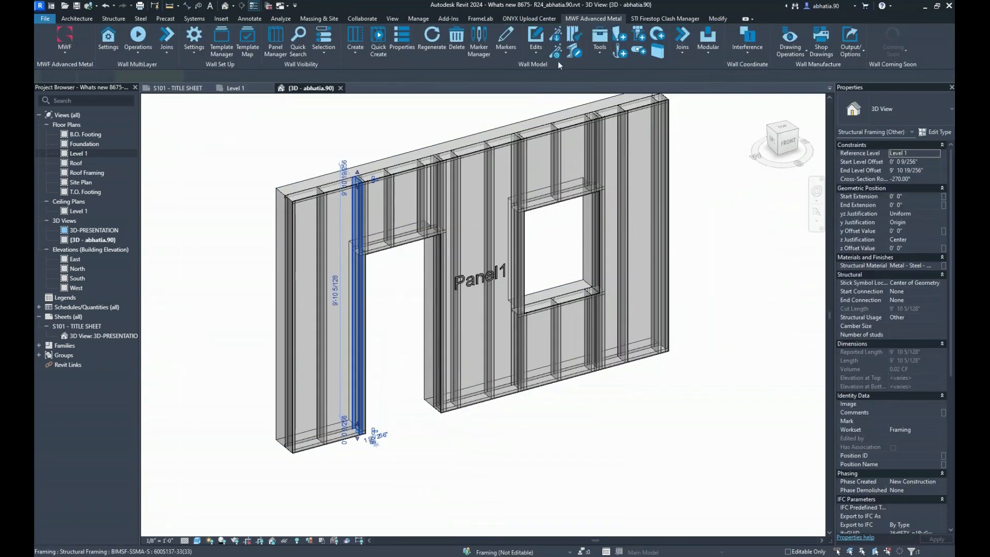
left_click(593, 18)
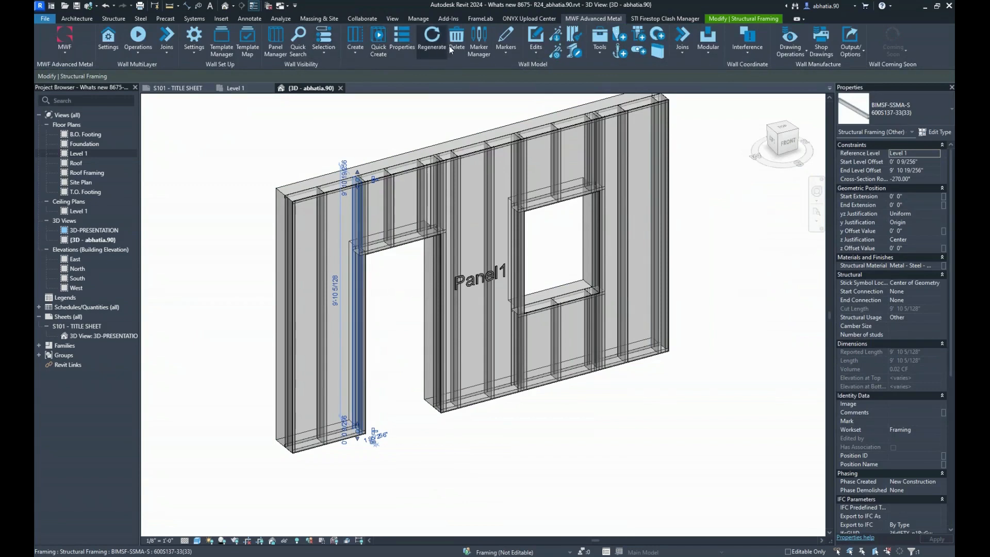
left_click(431, 37)
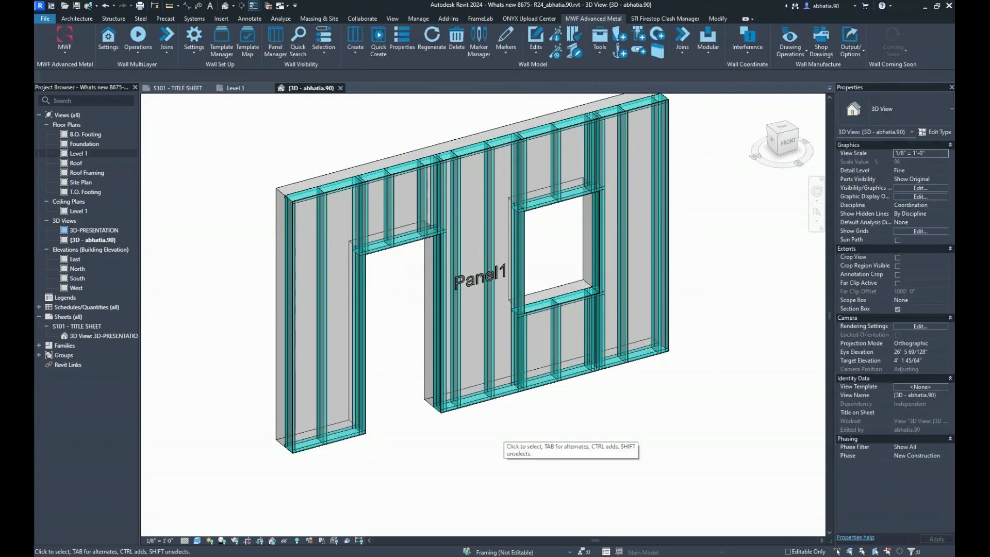
- Check the length format in the project units and leave the settings as they are
scroll(354, 429, "up", 3)
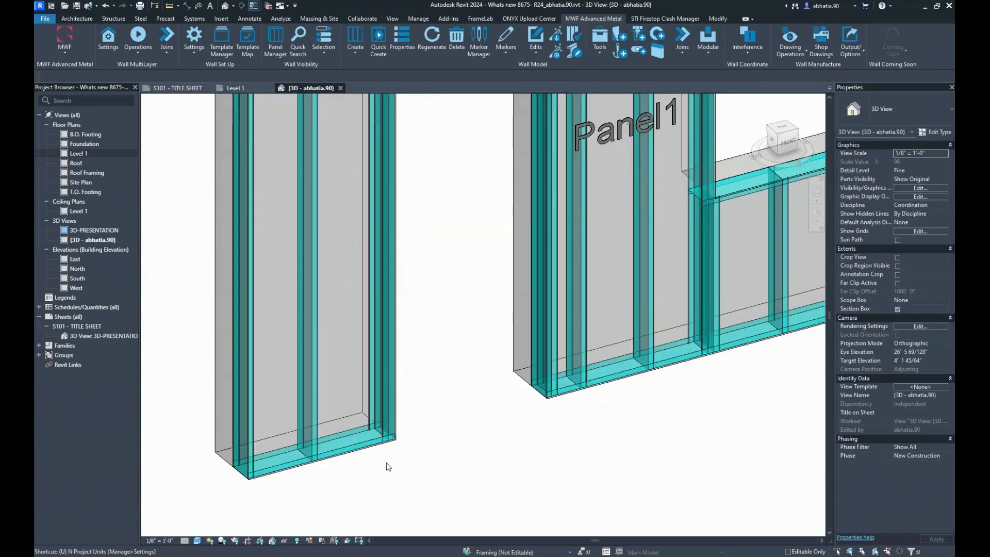
key("u")
key("n")
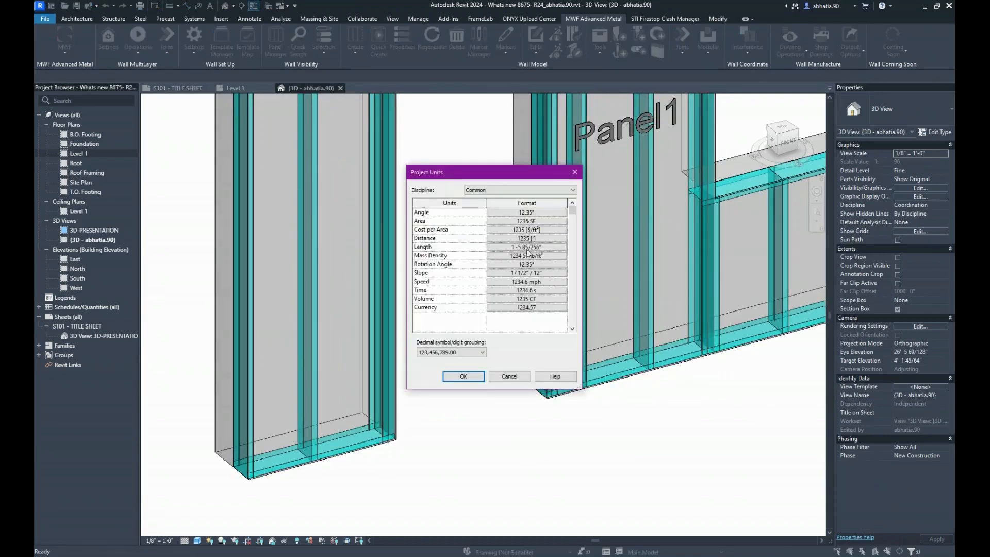
left_click(509, 376)
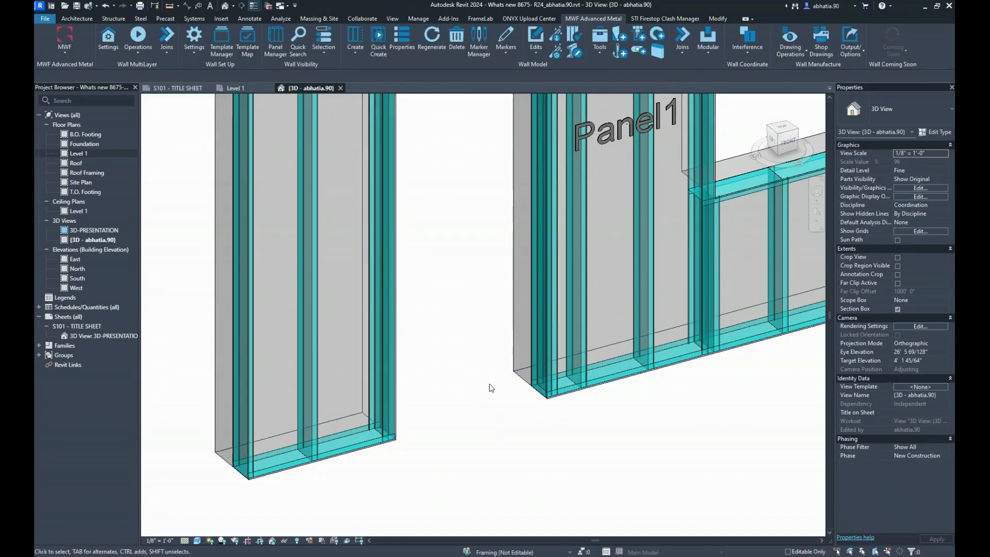
- Review the stud and track types in Panel1's MWF Advanced Metal properties, accessed from the full-height stud between the door and window
scroll(490, 387, "down", 2)
middle_click_drag(542, 277, 382, 335)
scroll(376, 325, "down", 1)
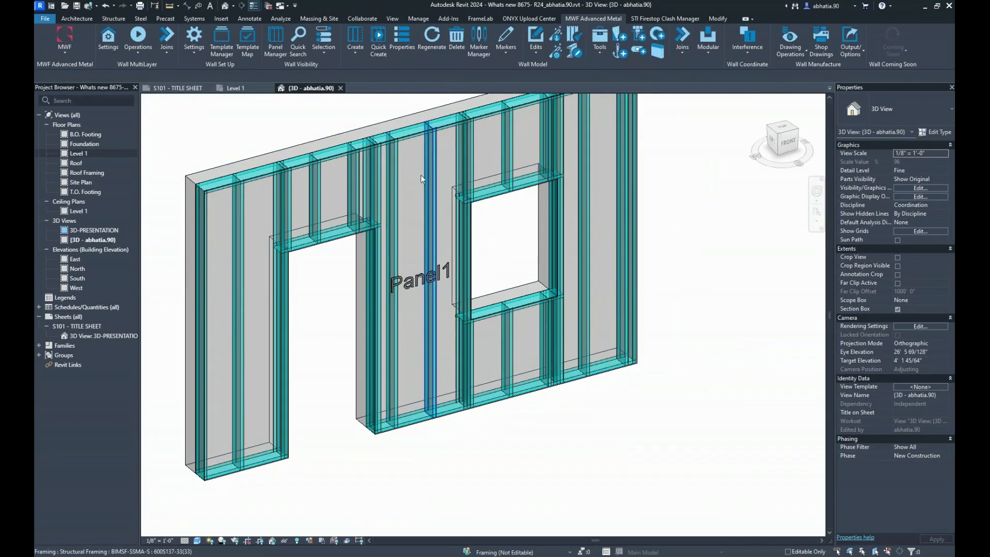
middle_click_drag(432, 172, 461, 196, "shift")
left_click(464, 299)
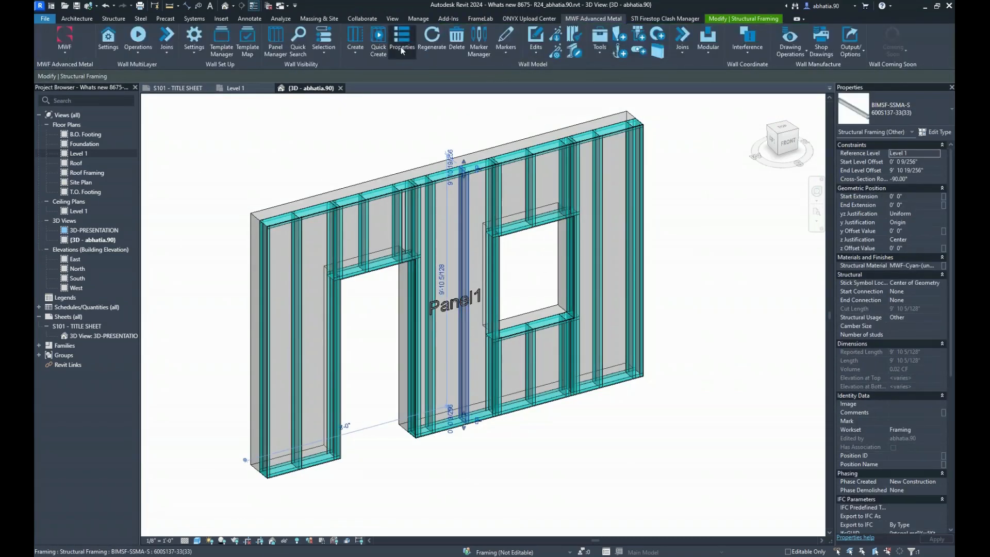
double_click(466, 203)
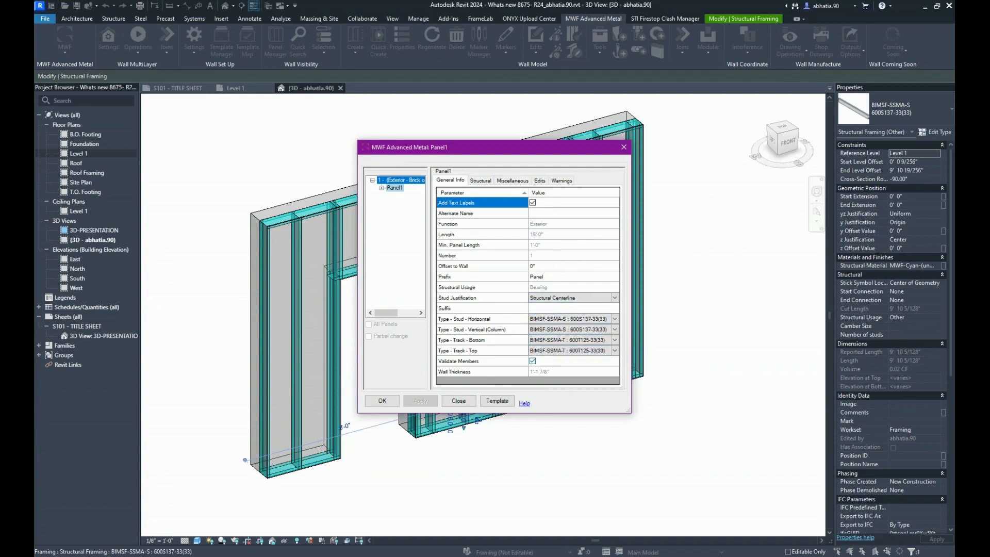
left_click(382, 401)
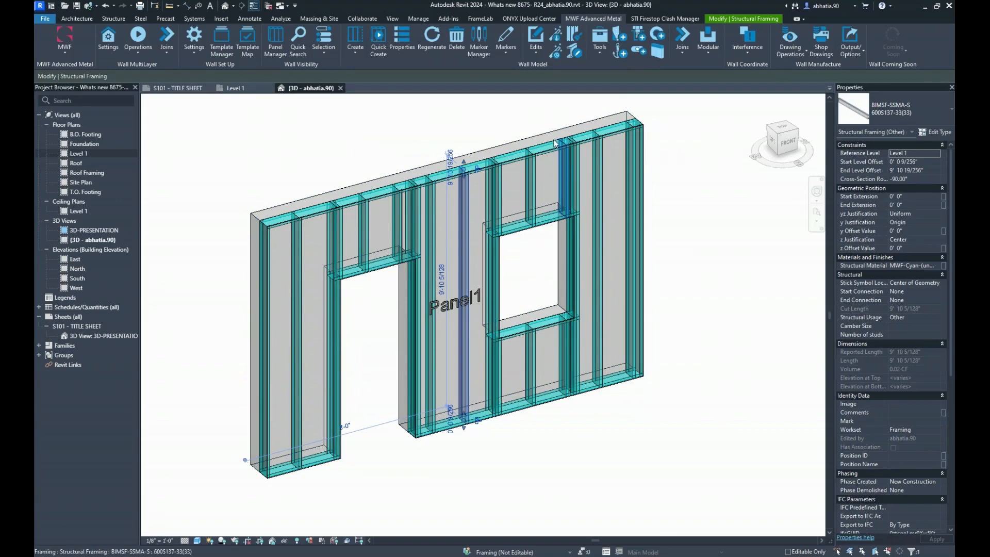
key("Escape")
- Examine the tf thickness parameter in the type properties of Panel1's top track
scroll(554, 155, "up", 3)
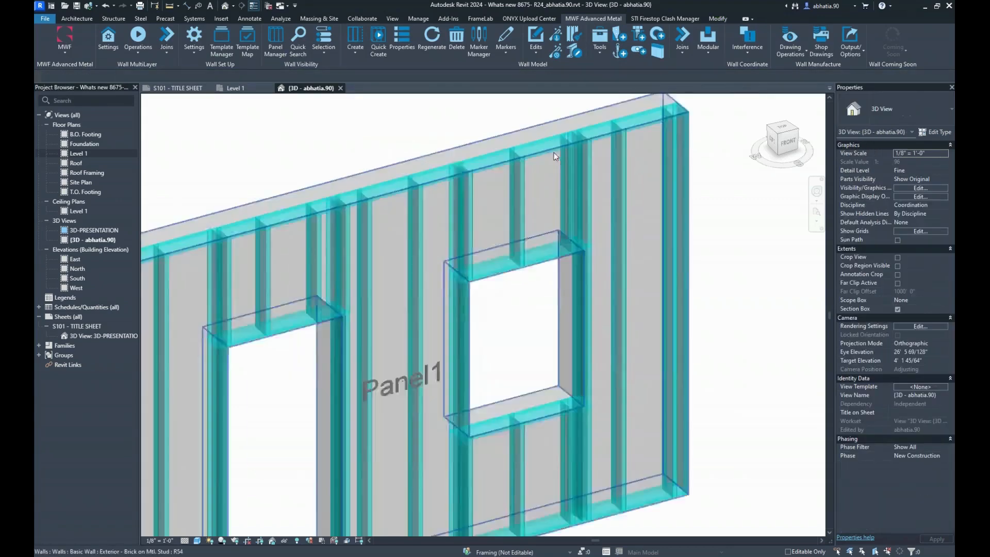
scroll(531, 160, "up", 4)
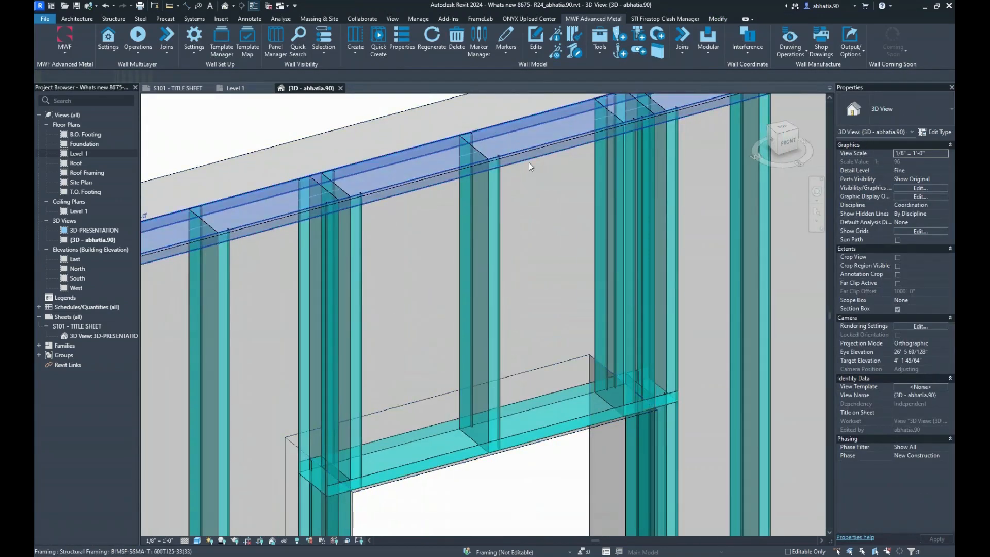
left_click(529, 165)
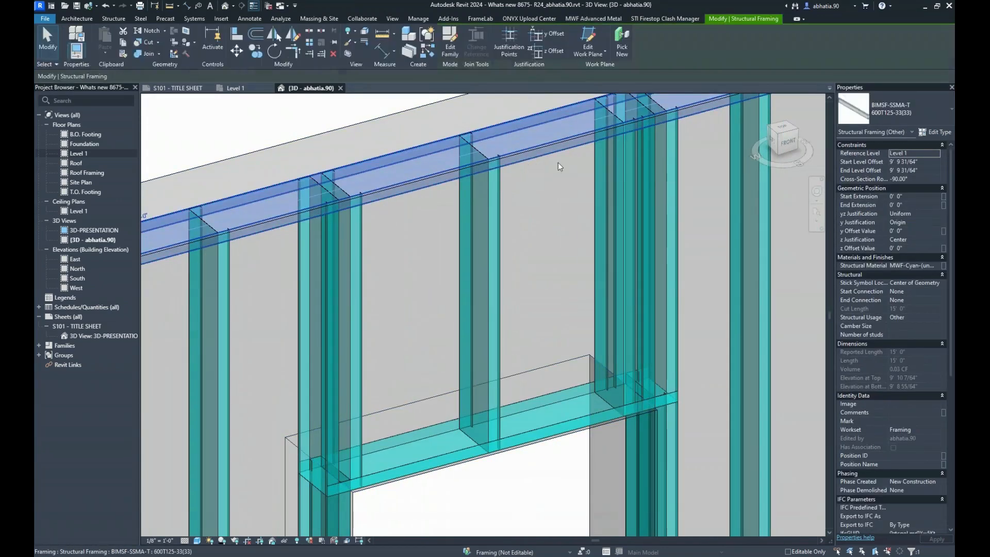
left_click(918, 133)
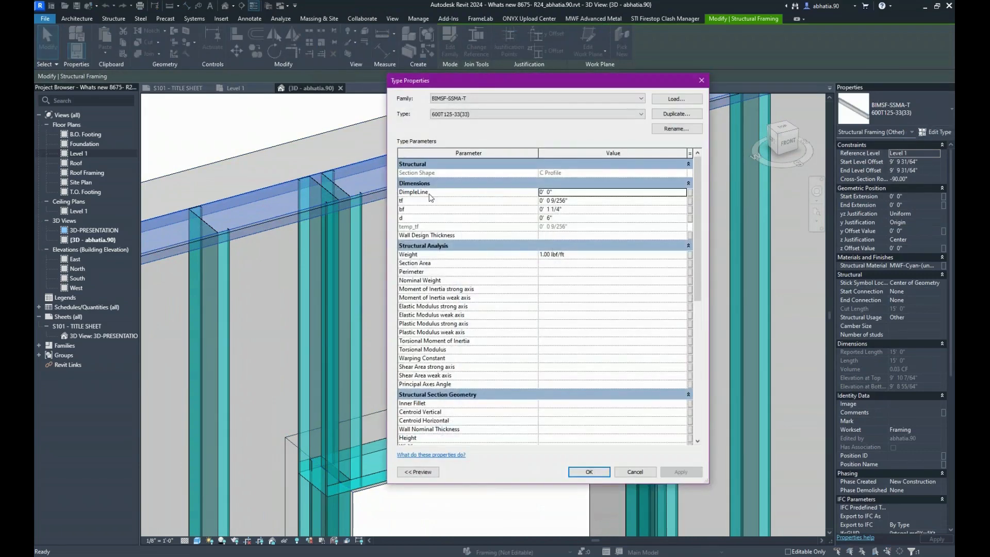
left_click(559, 200)
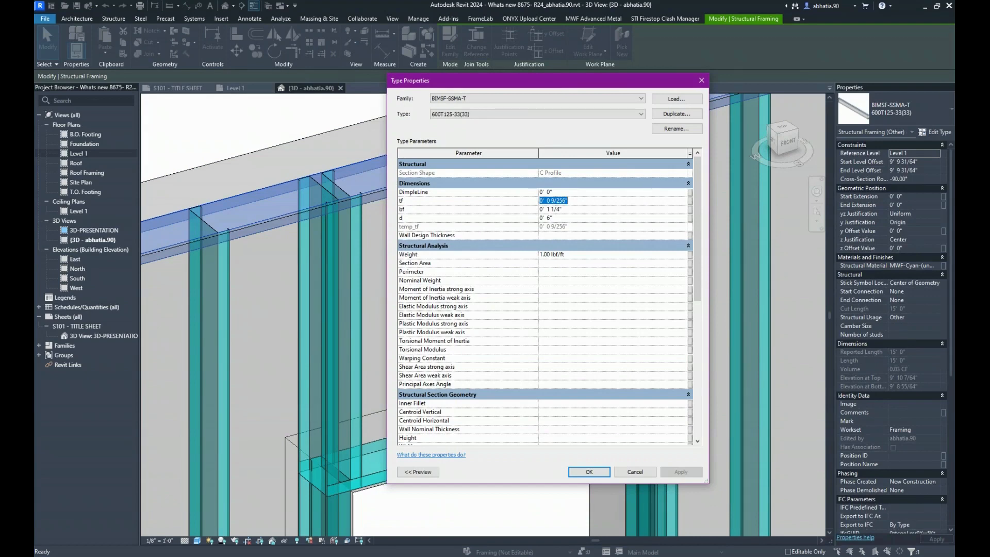
left_click(635, 471)
- Set the window header type for all openings to BIMSF-SSMA-T : 600T125-54(50) in Panel1's opening framing settings
scroll(515, 272, "down", 3)
scroll(515, 272, "up", 4)
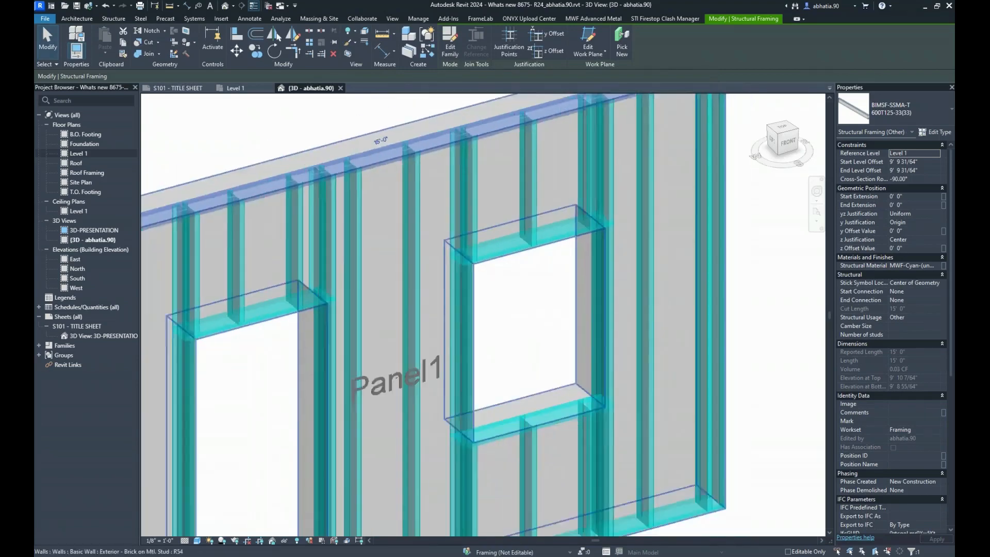
scroll(505, 252, "down", 3)
left_click(592, 18)
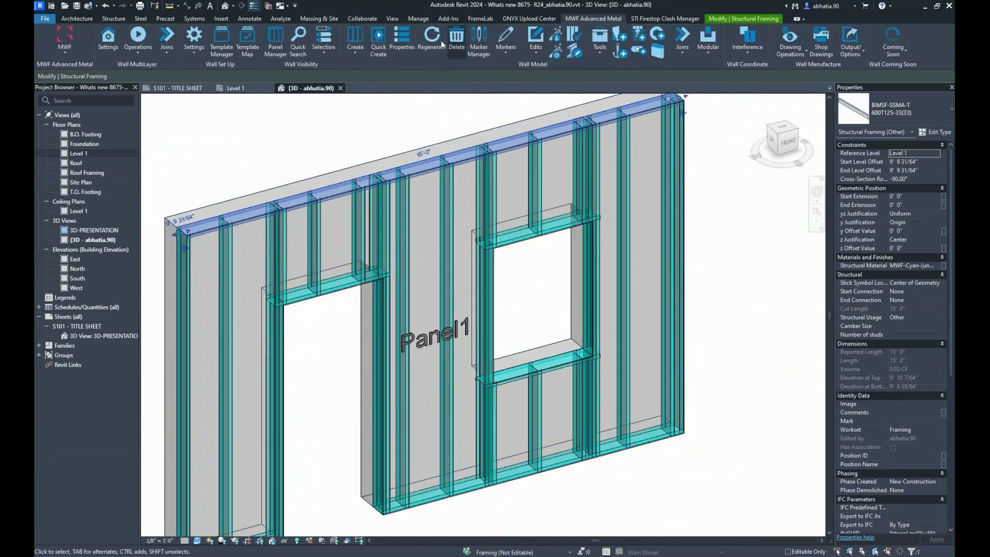
left_click(411, 39)
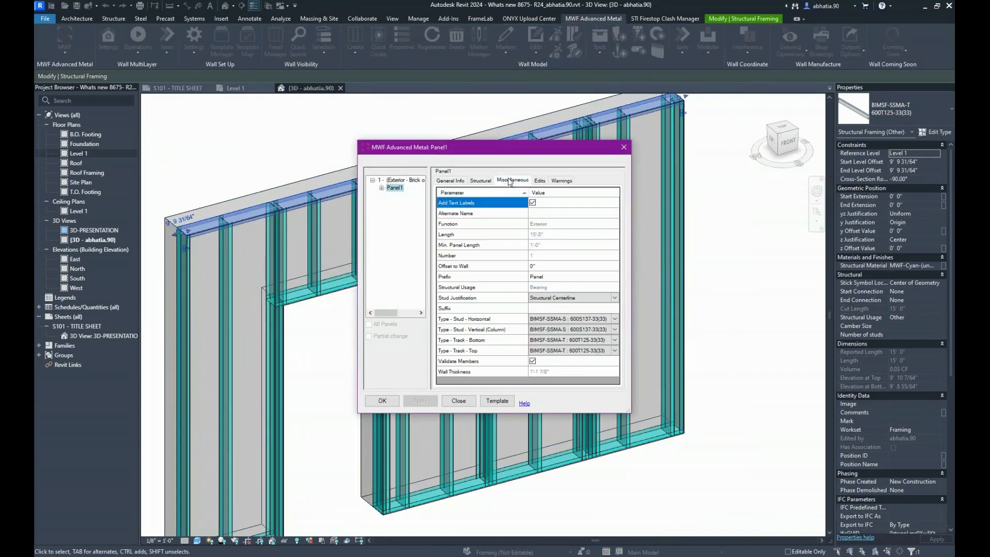
left_click(509, 181)
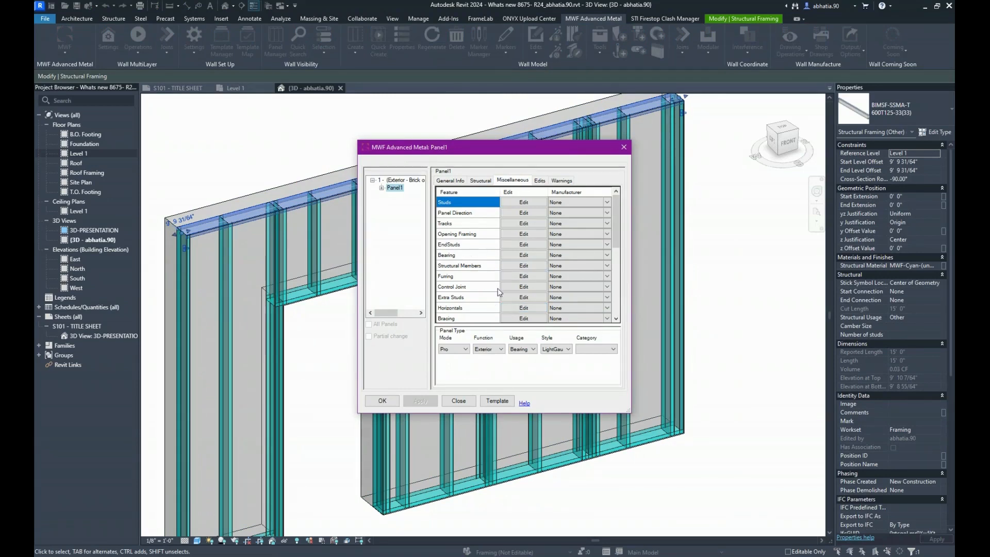
left_click(515, 235)
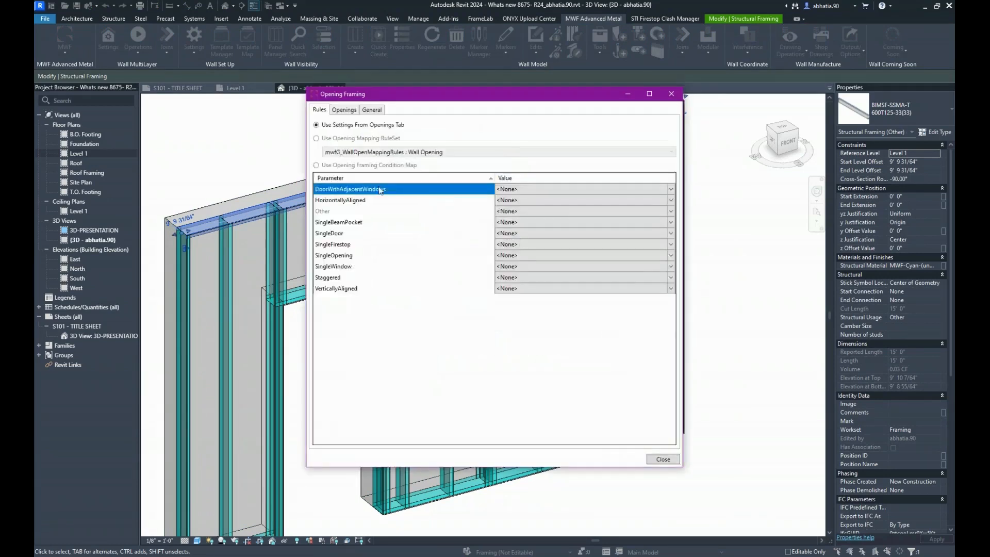
left_click(344, 110)
left_click(338, 141)
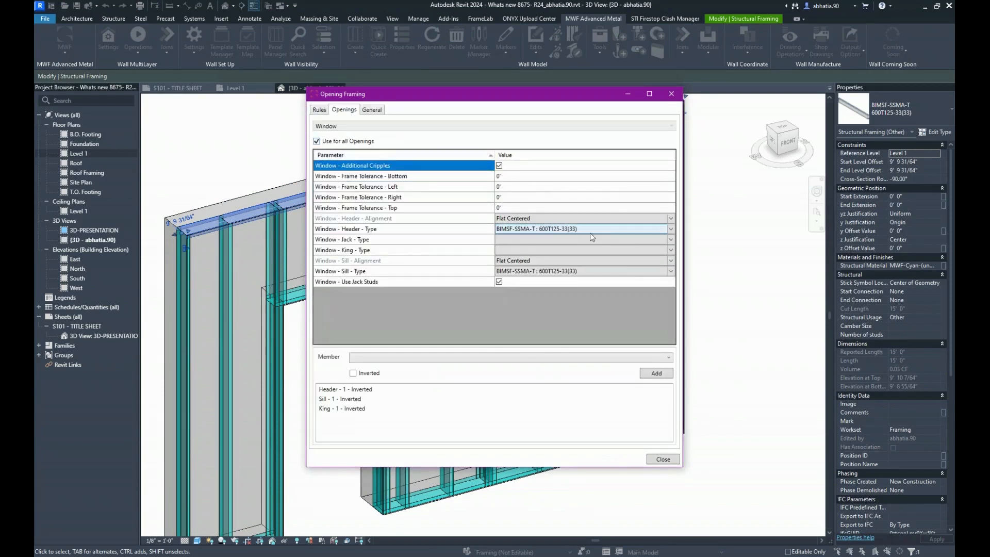
left_click(590, 229)
left_click(590, 228)
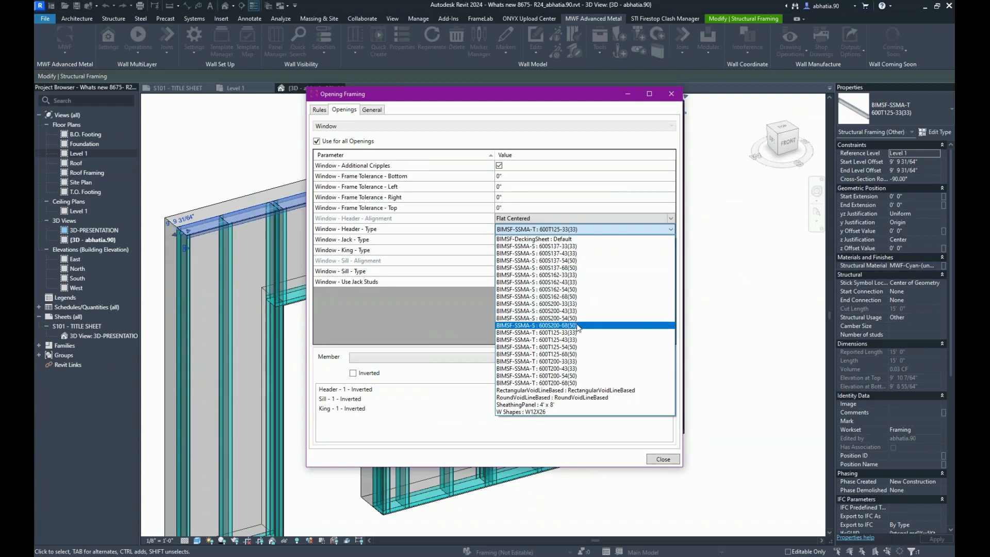
left_click(574, 347)
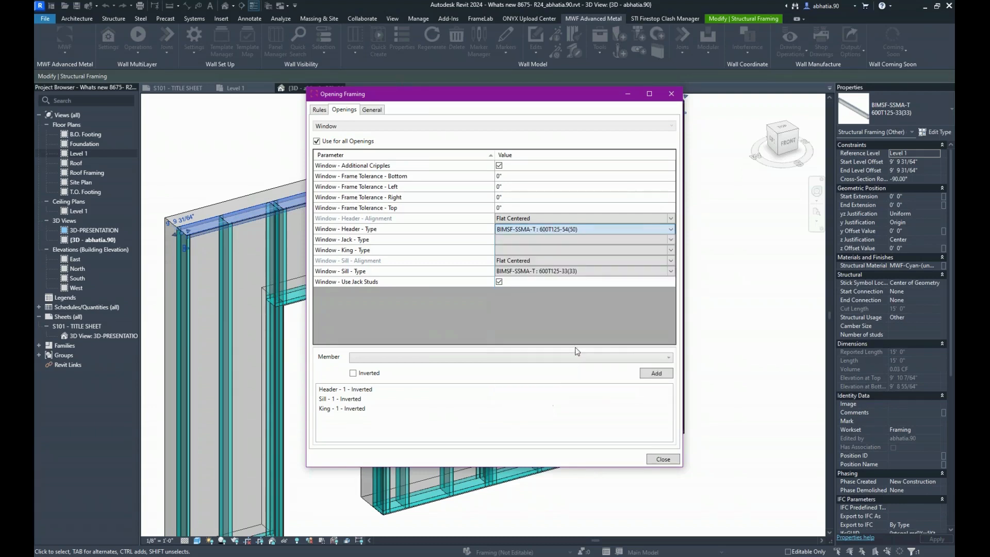
- Set the window sill type to BIMSF-SSMA-T : 600T125-68(50) and close the opening framing settings
left_click(587, 274)
left_click(586, 277)
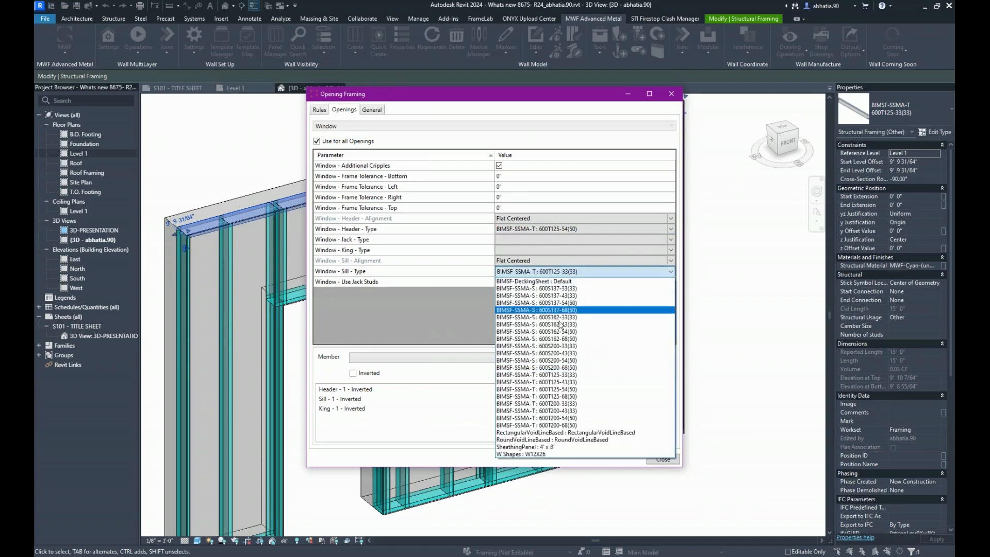
left_click(560, 397)
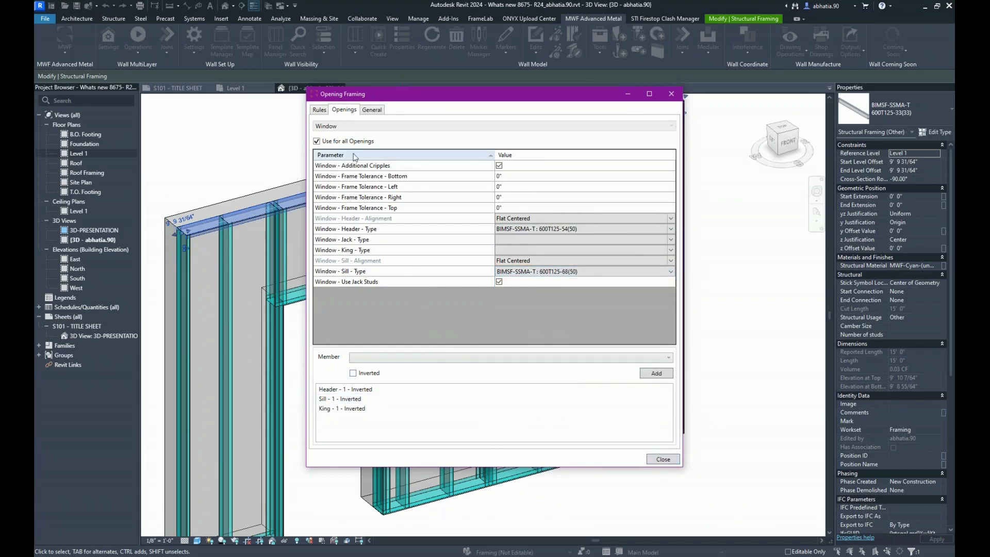
left_click(661, 459)
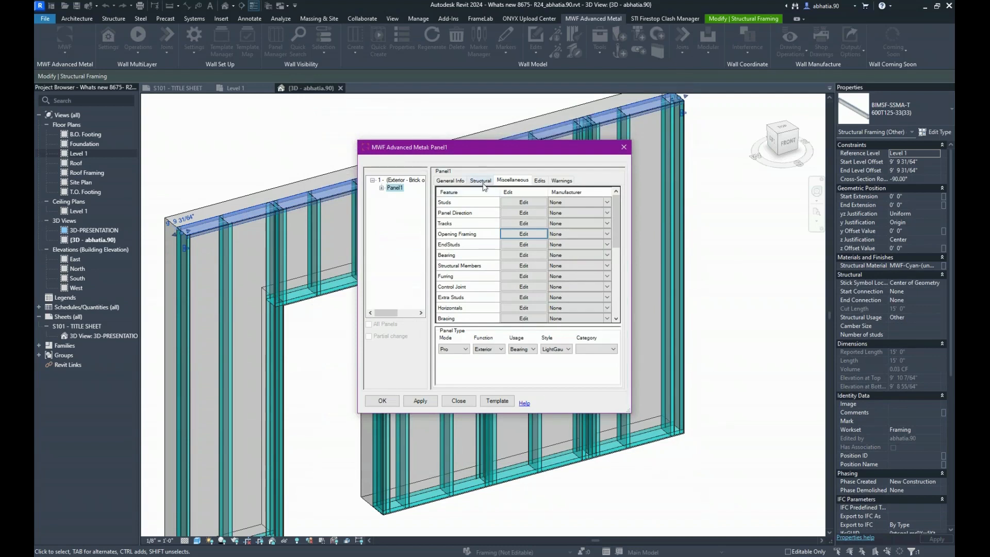
- Try BIMSF-SSMA-S : 600S137-43(33) as Panel1's vertical stud type, and return it to 600S137-33(33)
left_click(464, 186)
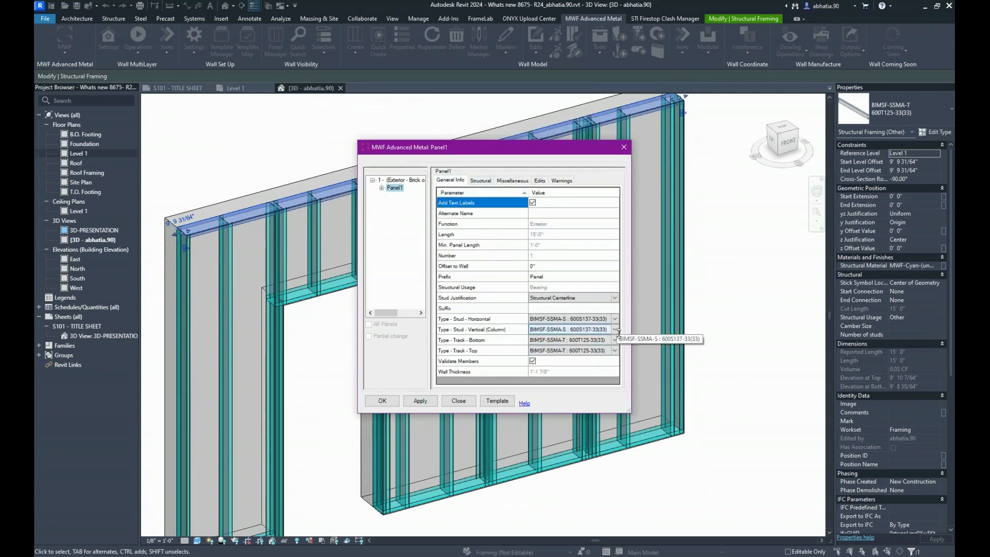
left_click(615, 329)
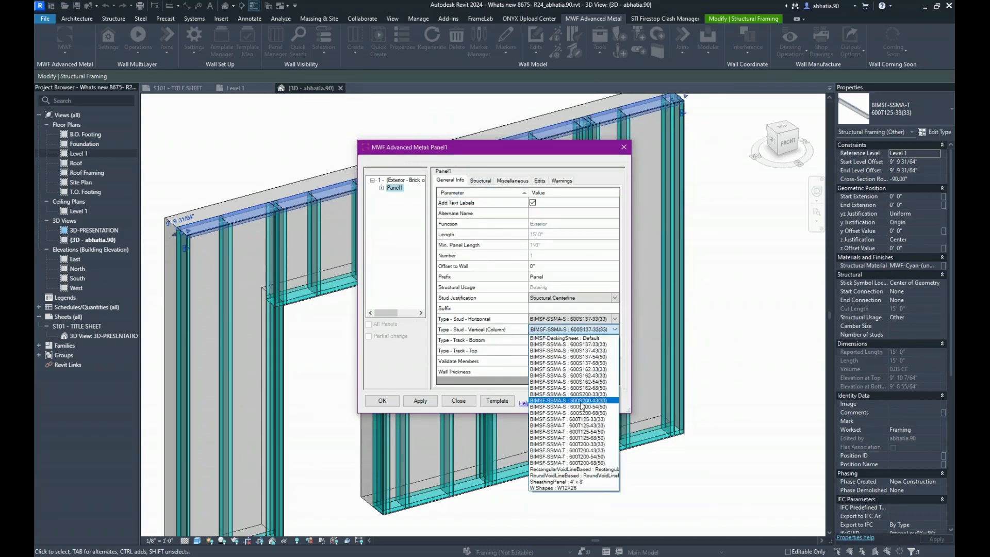
left_click(614, 351)
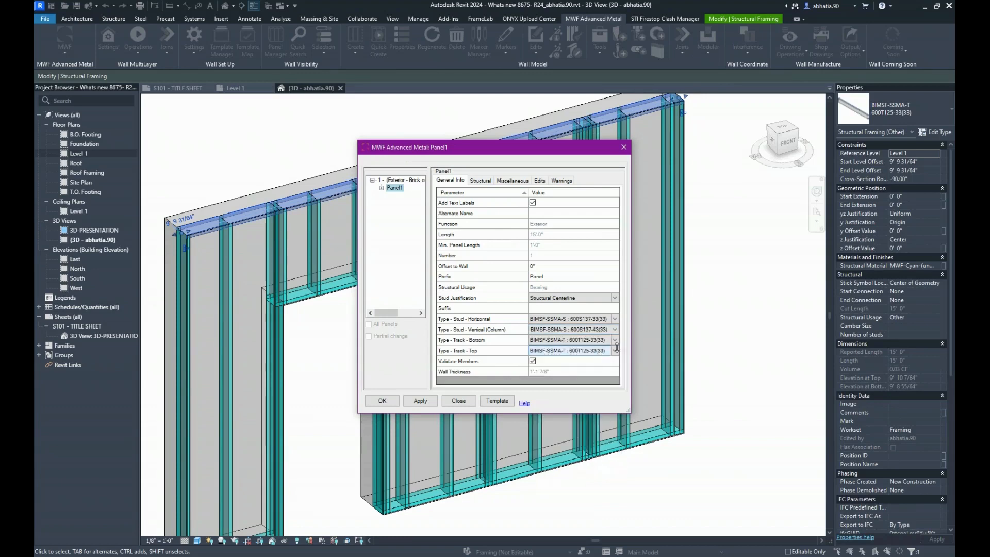
left_click(615, 353)
left_click(613, 329)
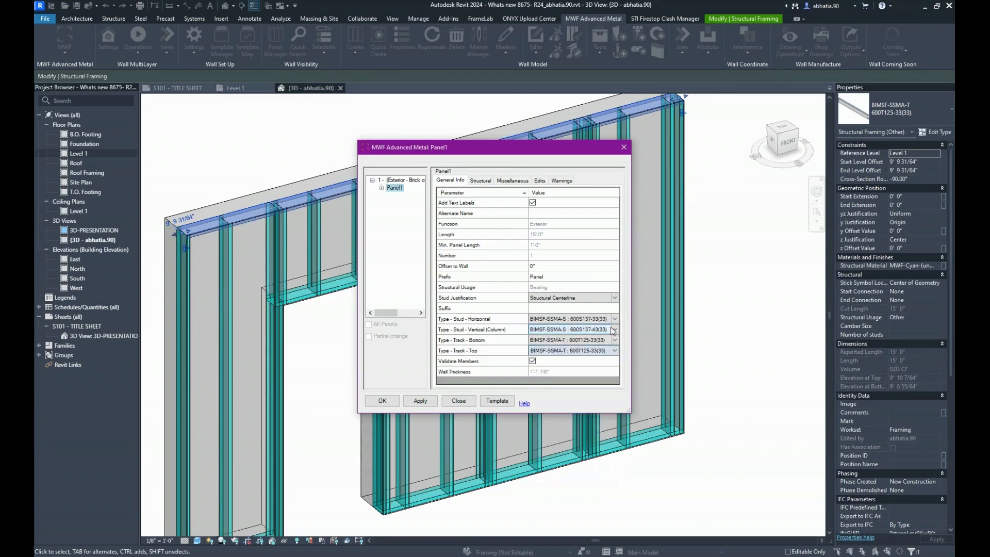
left_click(613, 328)
left_click(593, 339)
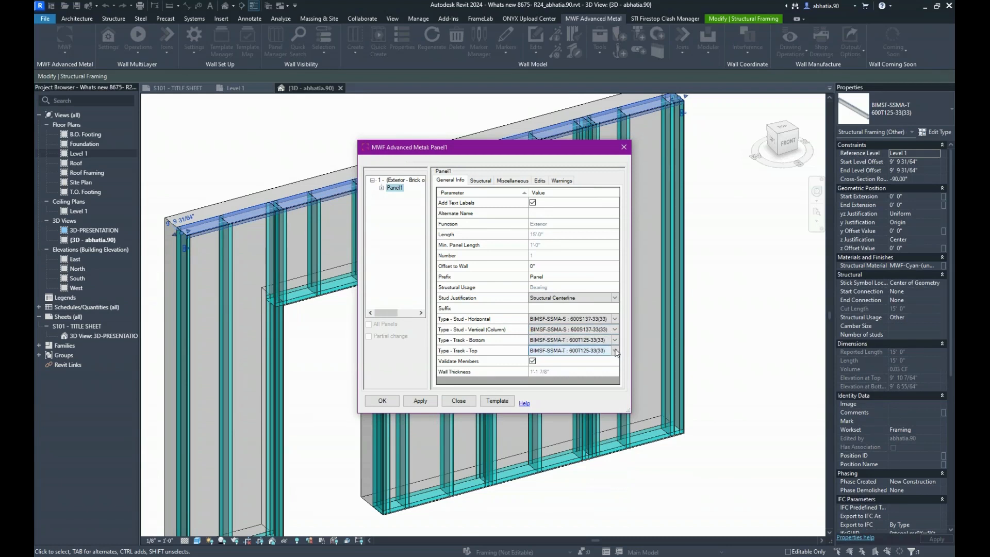
- Set Panel1's bottom track to BIMSF-SSMA-S : 600S162-68(50) and its top track to BIMSF-SSMA-S : 600S162-43(33), and apply the changes
left_click(615, 342)
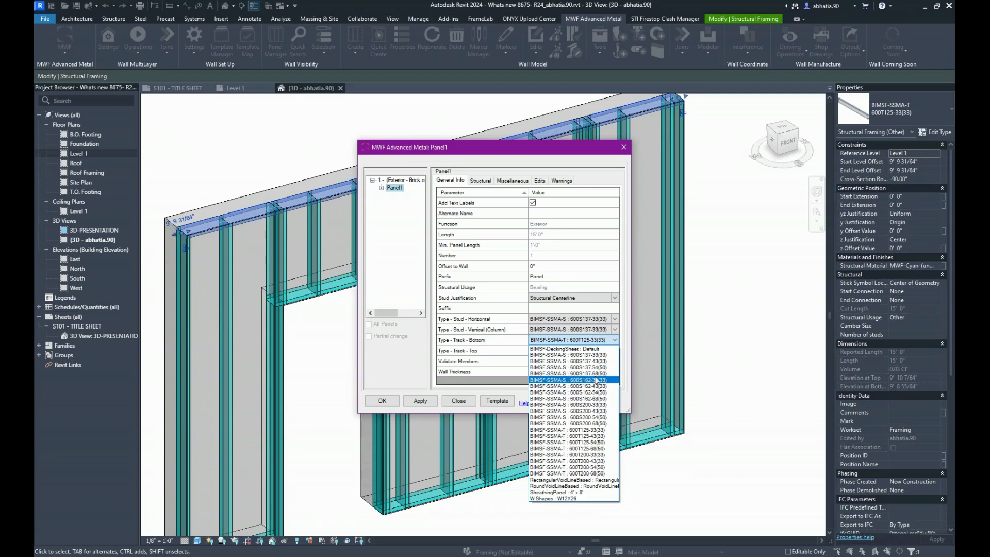
left_click(596, 399)
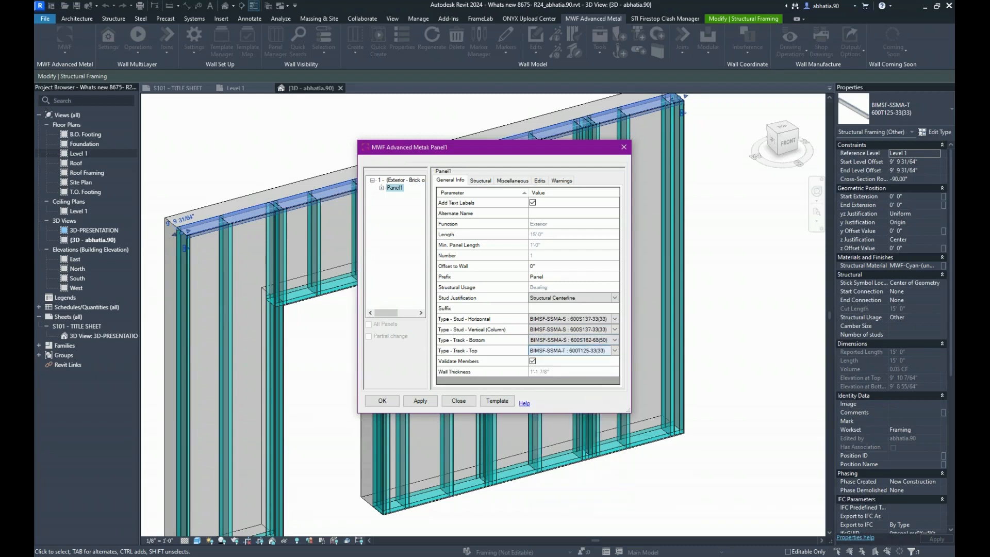
left_click(615, 352)
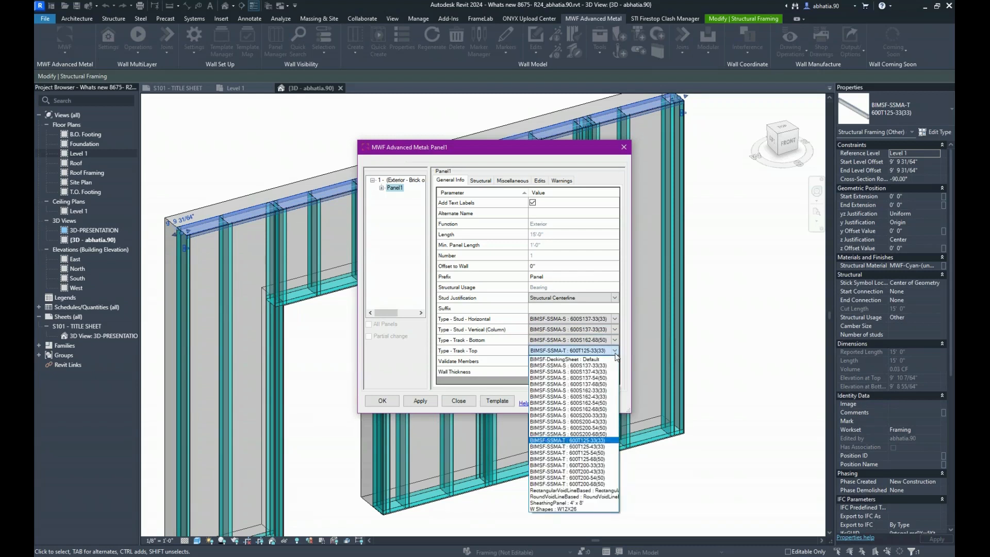
left_click(603, 396)
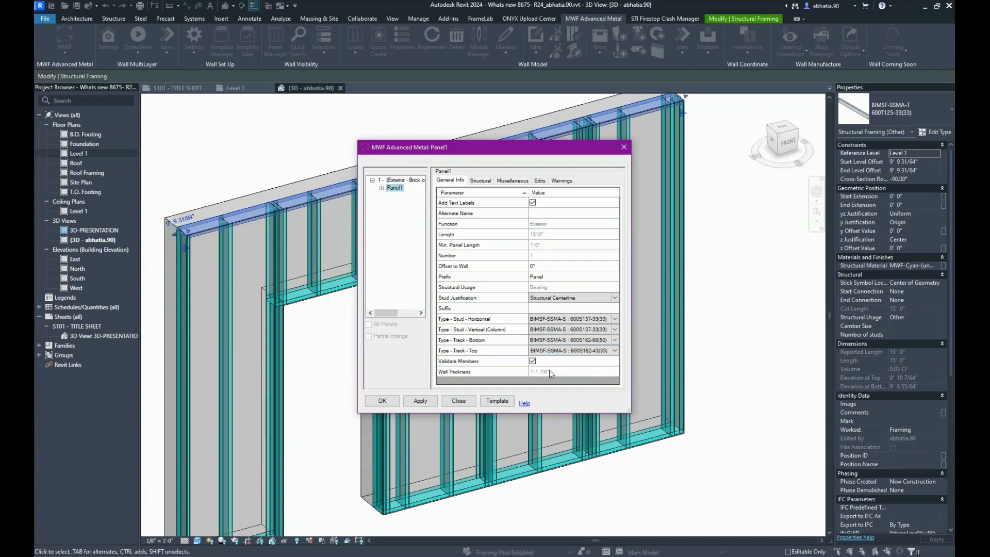
left_click(382, 401)
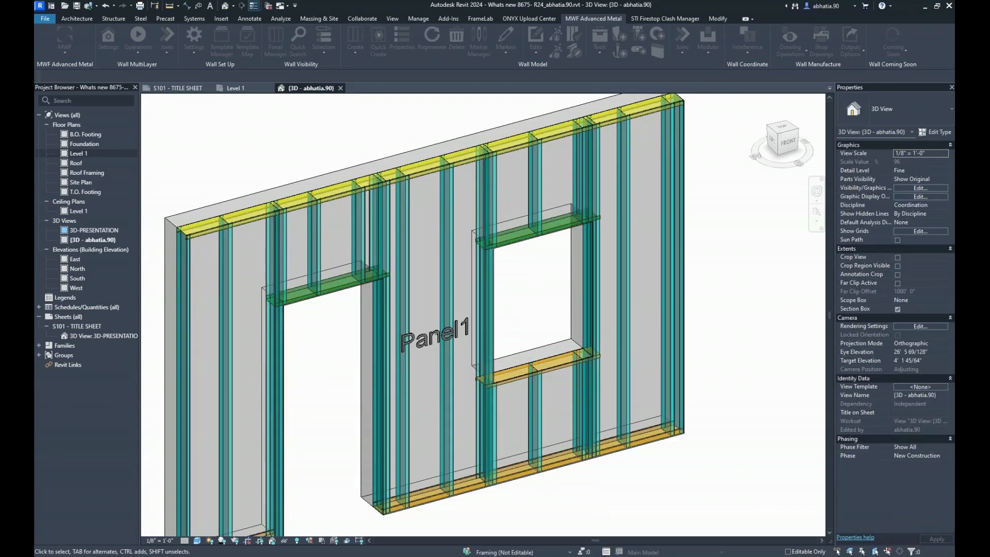
- Open the framing properties of the Panel1 wall and set its top track type to BIMSF-SSMA-T : 600T125-43(33)
scroll(415, 429, "up", 5)
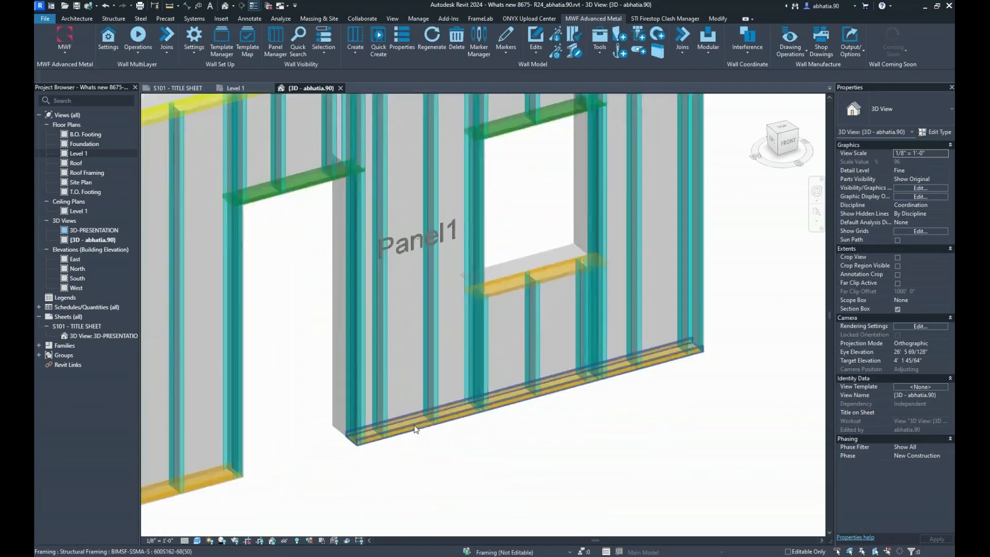
scroll(415, 429, "up", 2)
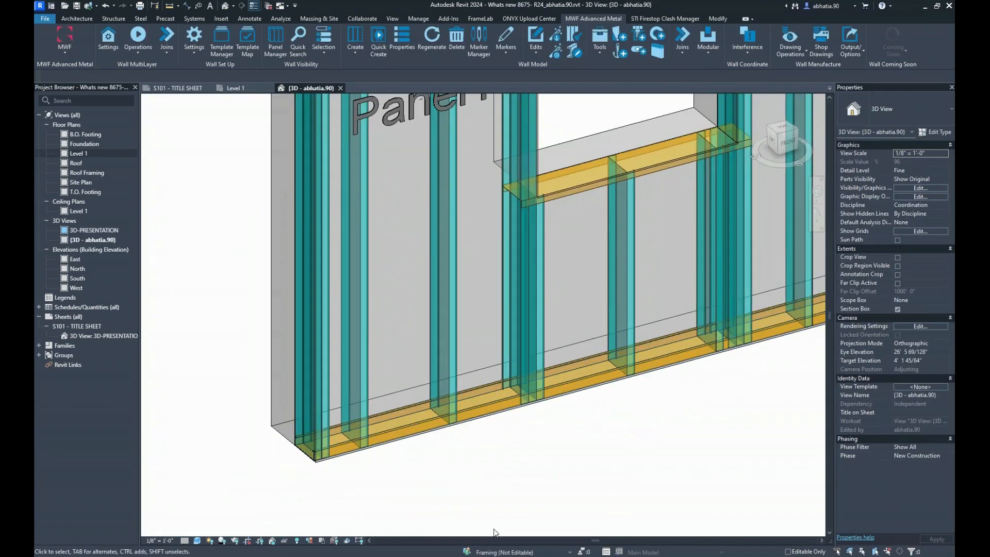
scroll(447, 465, "up", 2)
scroll(486, 450, "up", 3)
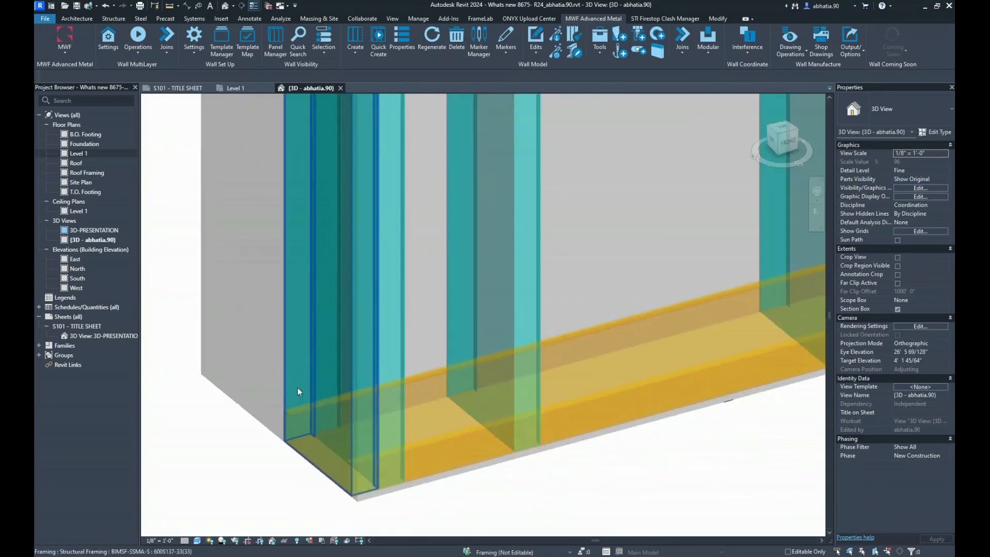
scroll(542, 411, "down", 3)
left_click(543, 370)
scroll(542, 370, "down", 2)
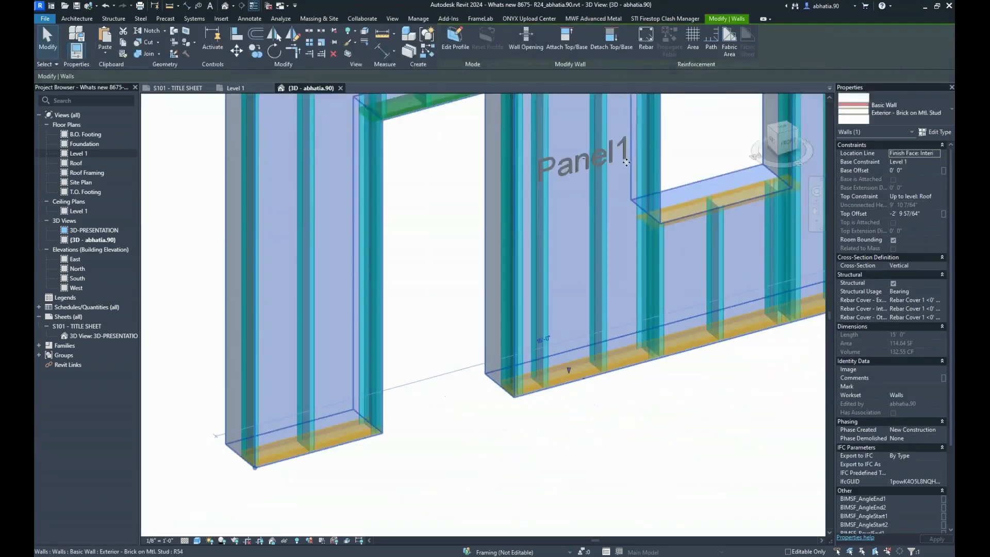
left_click(619, 20)
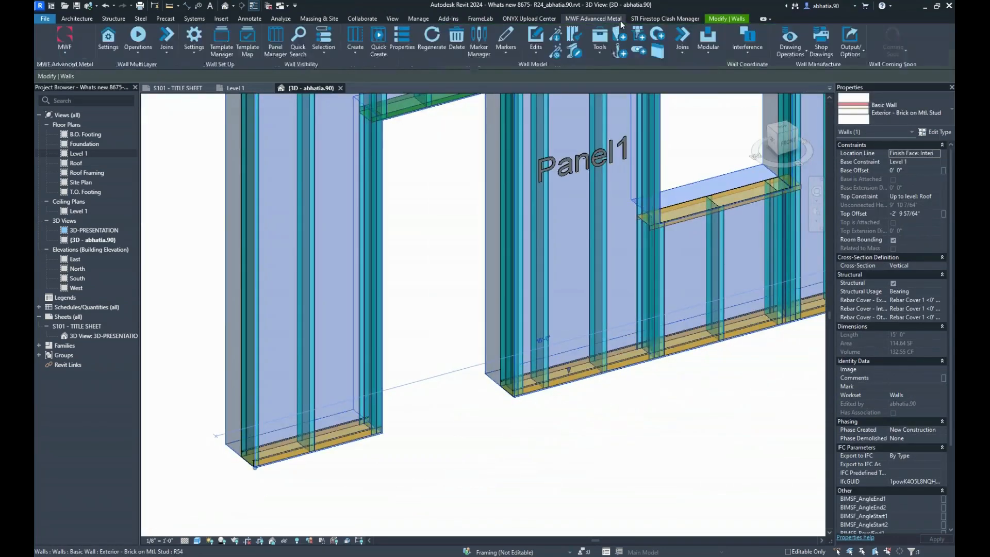
left_click(403, 39)
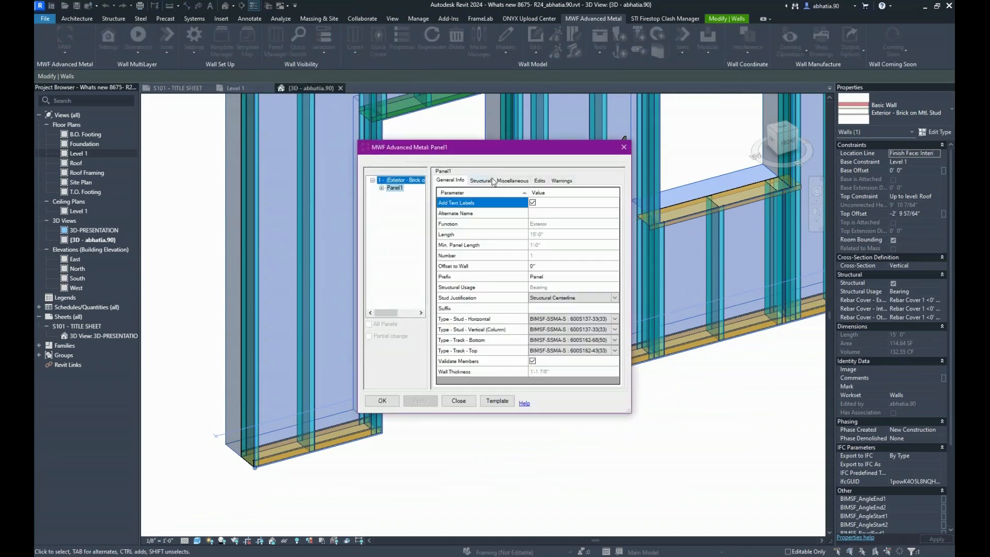
left_click(613, 352)
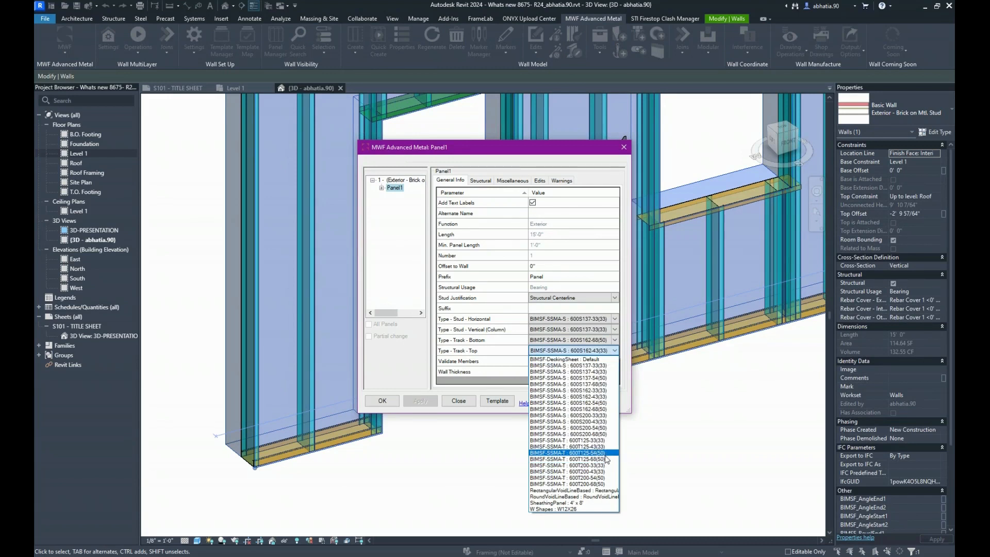
left_click(592, 453)
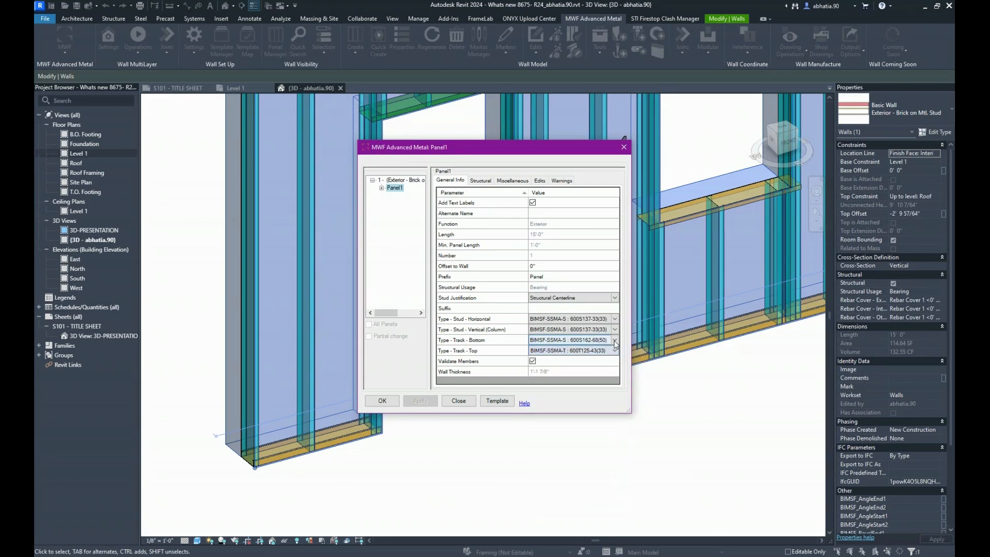
- Set Panel1's bottom track type to BIMSF-SSMA-T : 600T125-68(50), accept the panel changes and deselect the wall
left_click(614, 340)
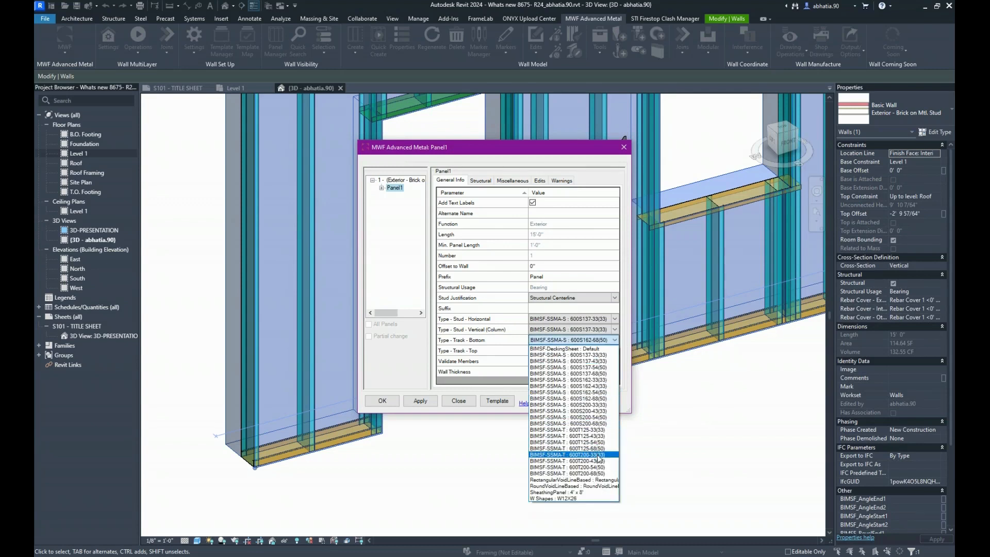
left_click(599, 449)
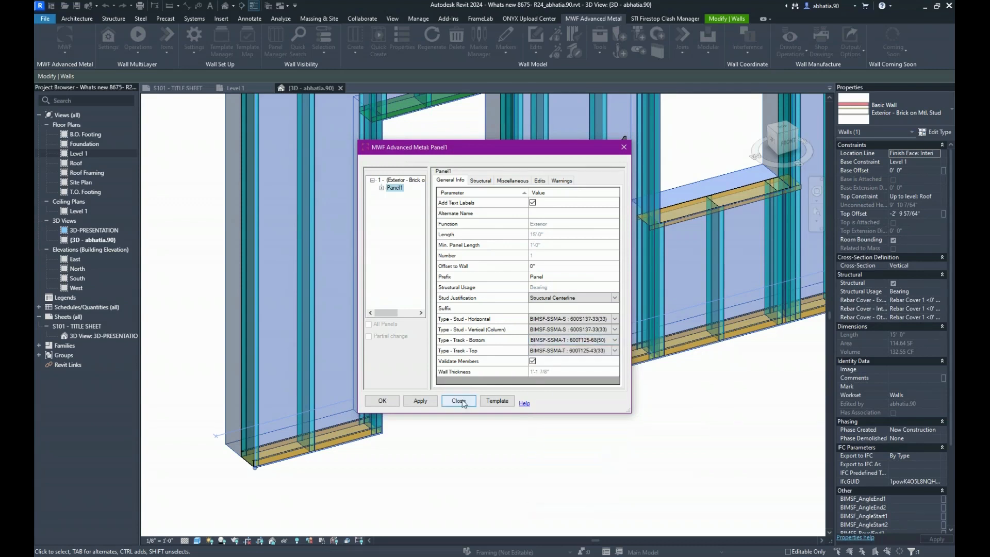
left_click(395, 401)
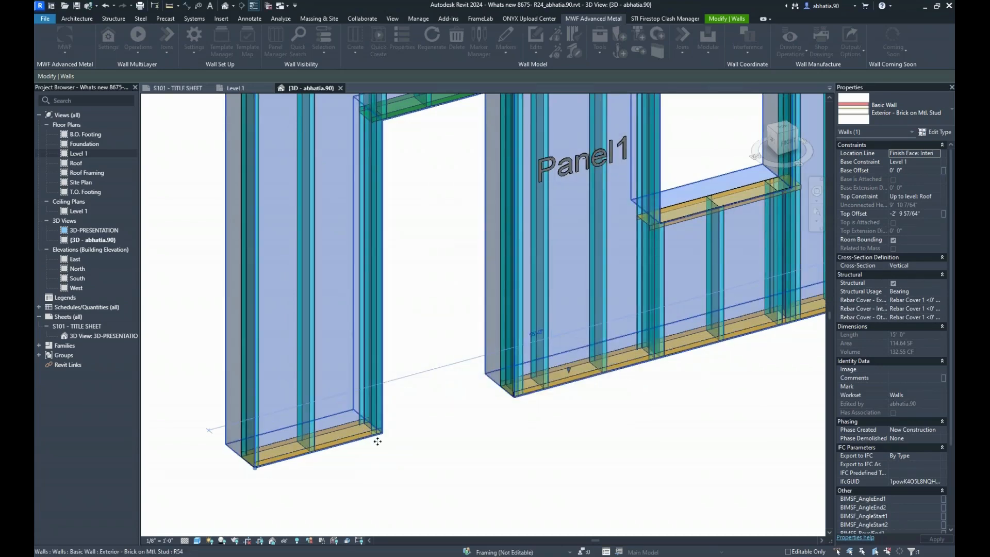
left_click(437, 453)
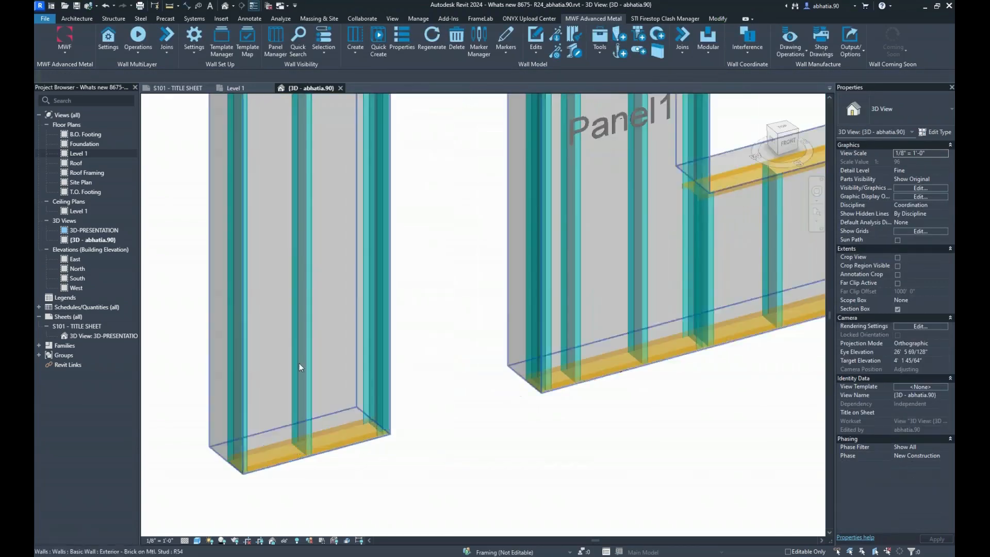
- In the Level 1 floor plan, draw a building section line just below Panel1, spanning slightly beyond both ends and looking toward the wall
left_click(233, 90)
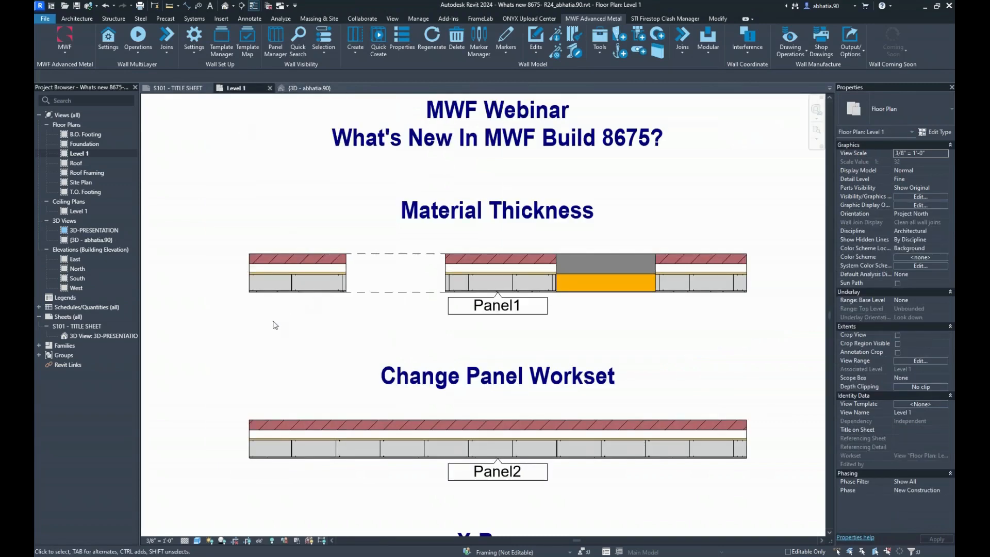
left_click(241, 6)
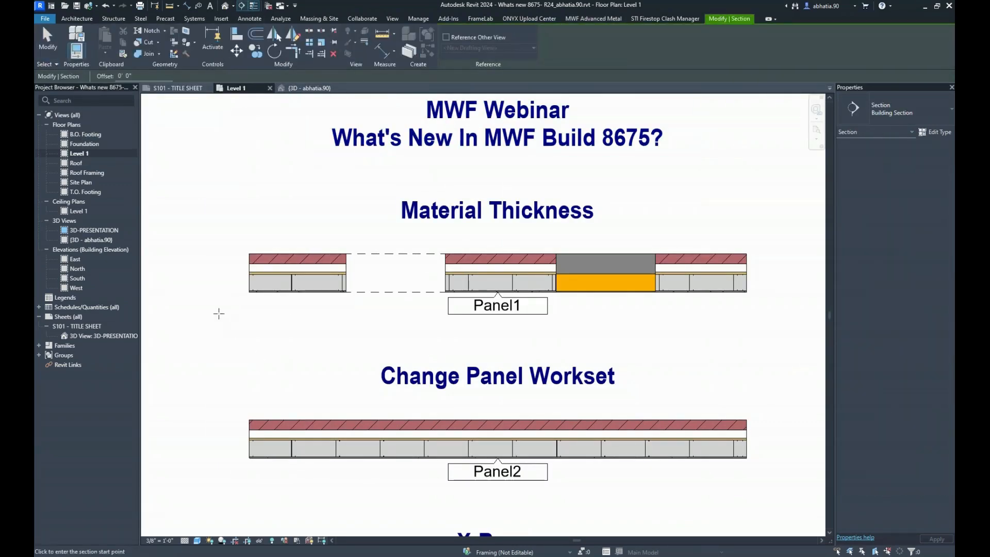
left_click(218, 312)
left_click(766, 312)
key("Escape")
scroll(641, 285, "down", 3)
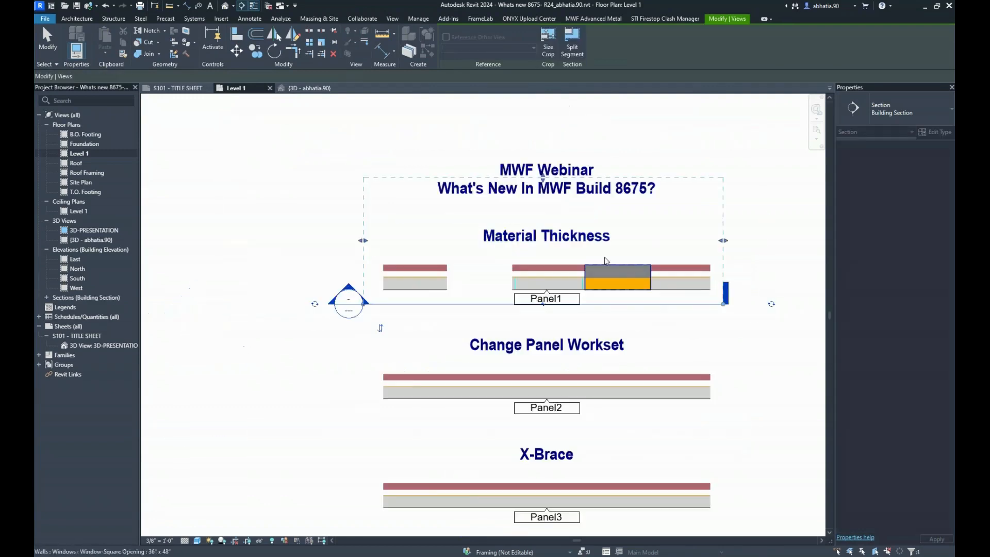
- Reduce the section's depth to about 2' 4" so it ends just behind Panel1, and open its section view
right_click(545, 258)
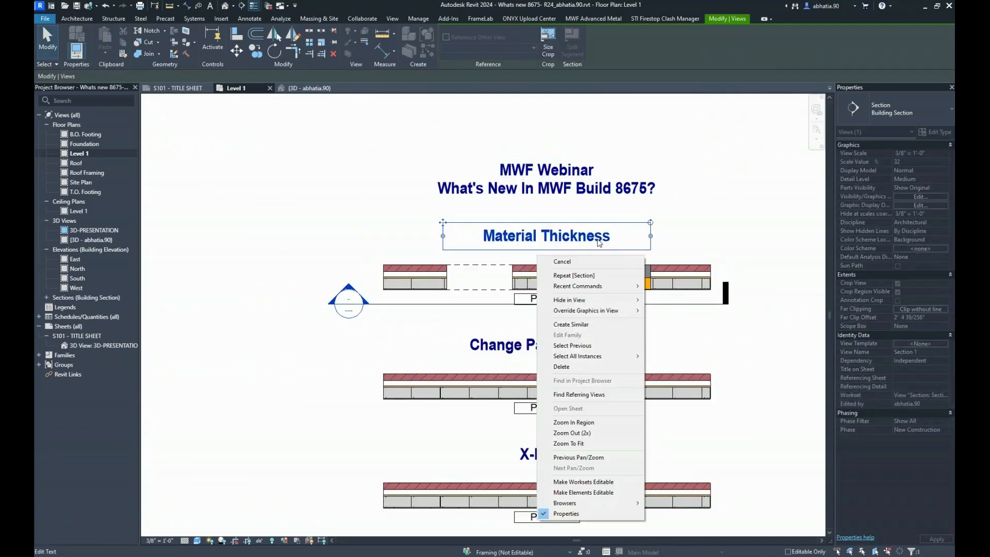
left_click(623, 260)
right_click(713, 308)
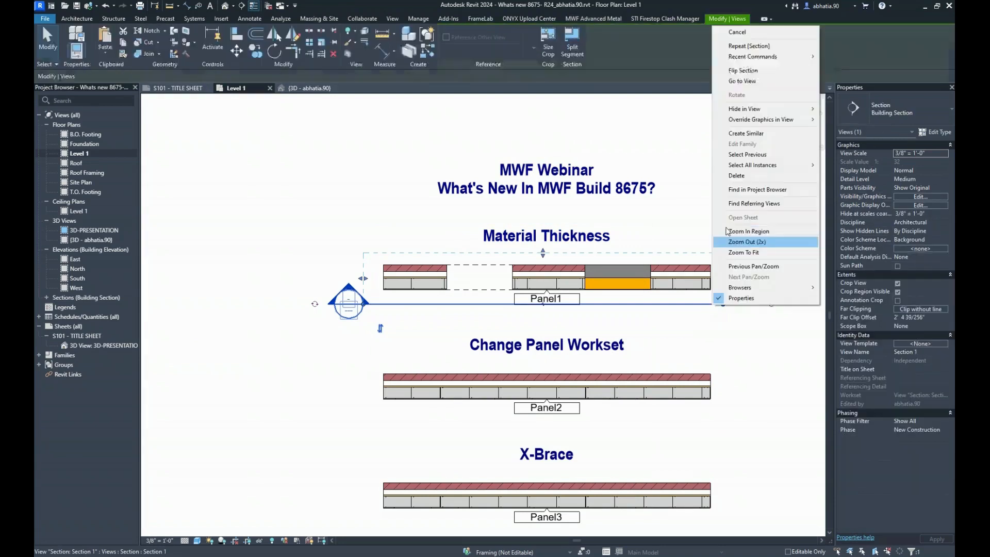
left_click(751, 82)
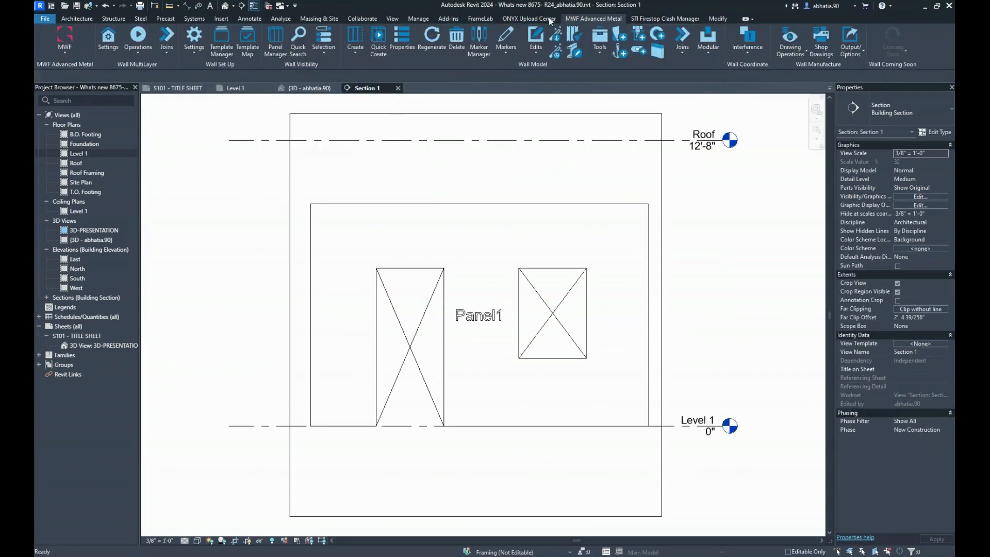
- Set the section view's visual style to Consistent Colors and its detail level to Fine
left_click(197, 540)
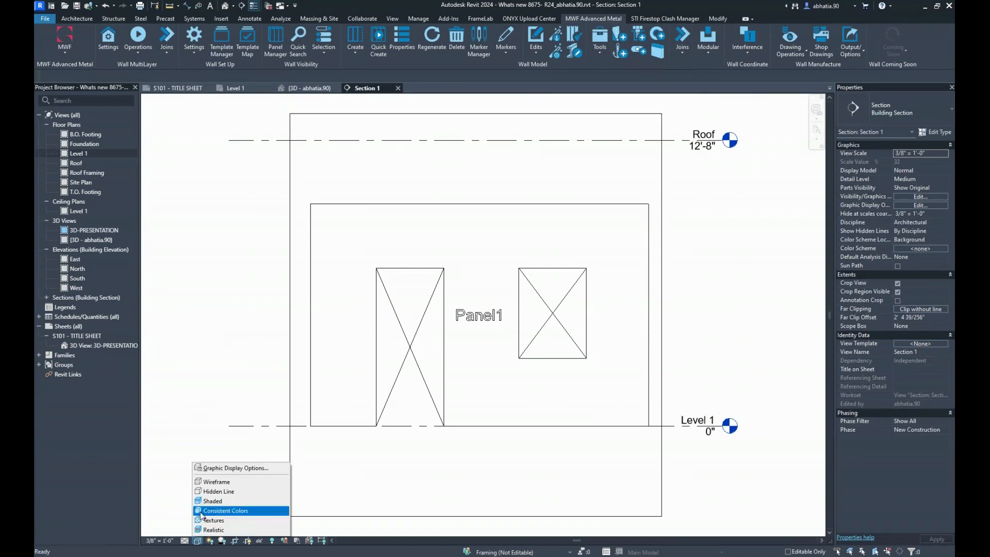
left_click(211, 519)
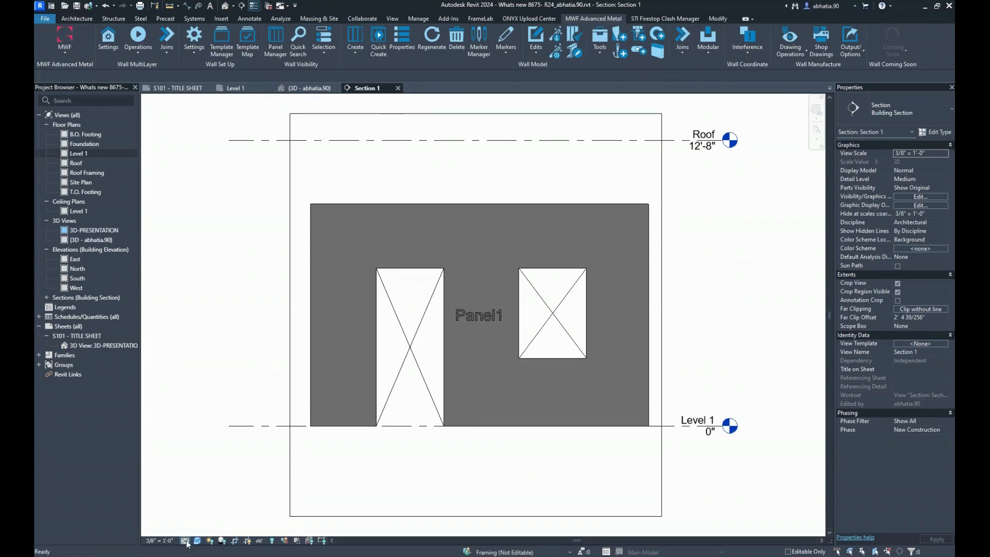
left_click(185, 541)
left_click(198, 529)
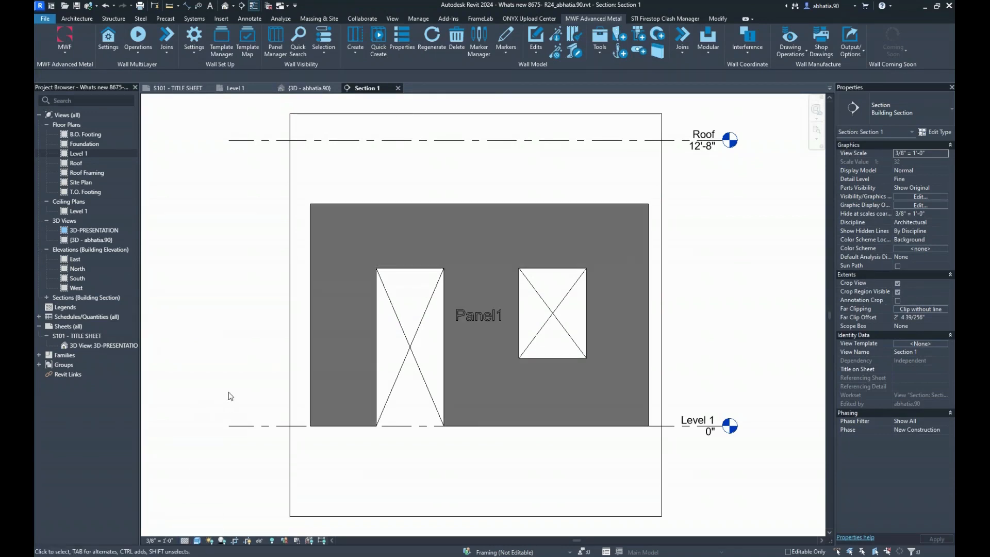
- Override the surface transparency of the Walls category to 80% in the section view's visibility/graphics settings
key("v")
key("v")
scroll(449, 394, "down", 10)
left_click(450, 398)
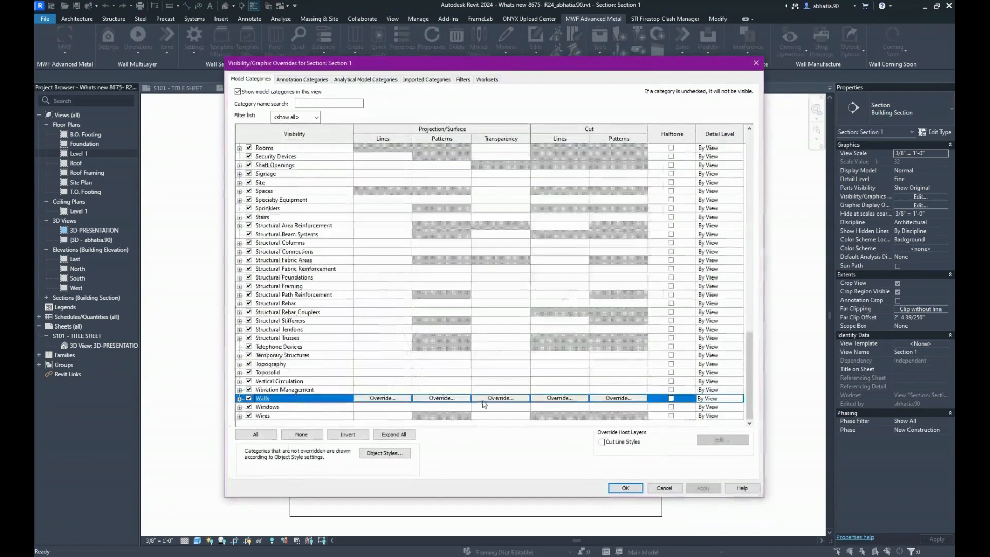
left_click(501, 398)
left_click(536, 276)
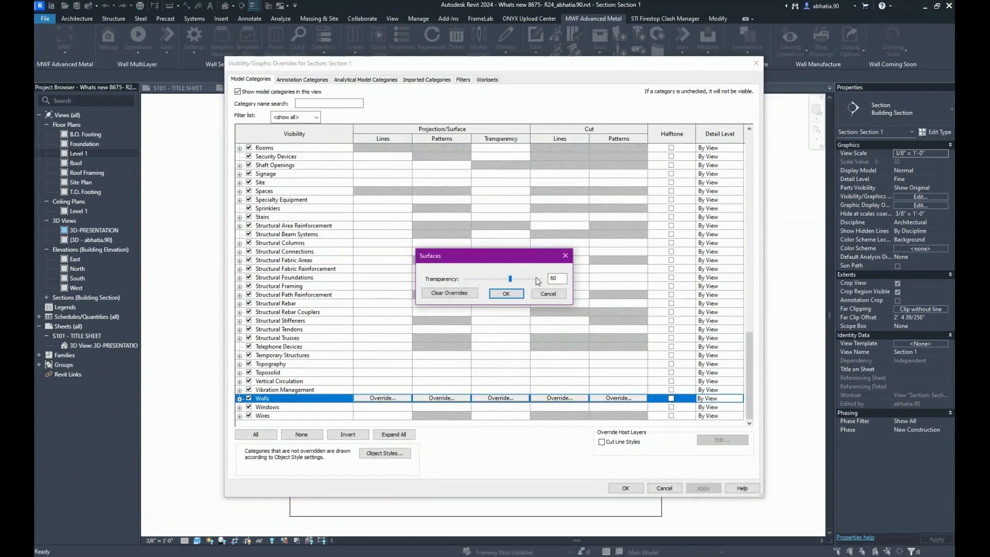
left_click(506, 292)
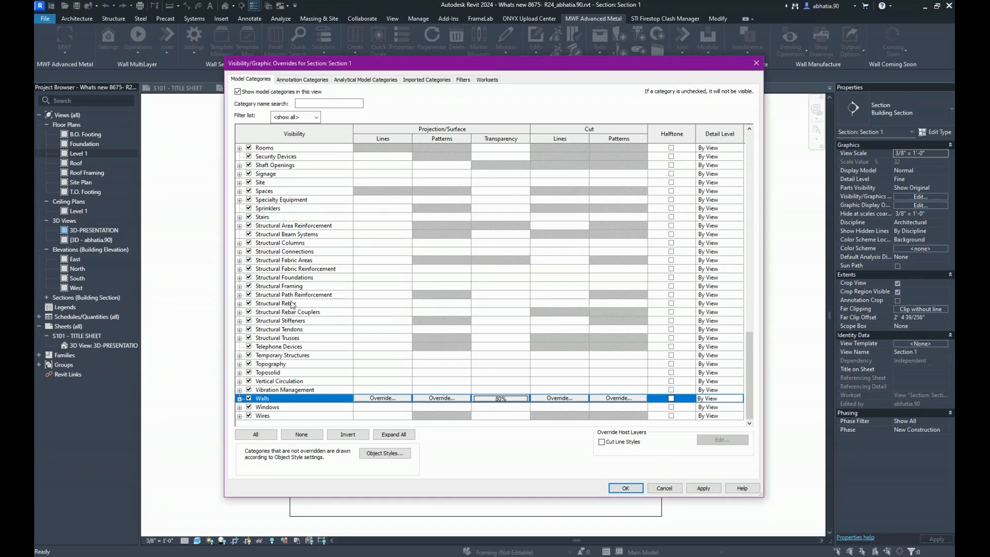
- Override the surface transparency of the Structural Framing category to 40% and accept the view's graphic overrides
left_click(292, 286)
left_click(477, 286)
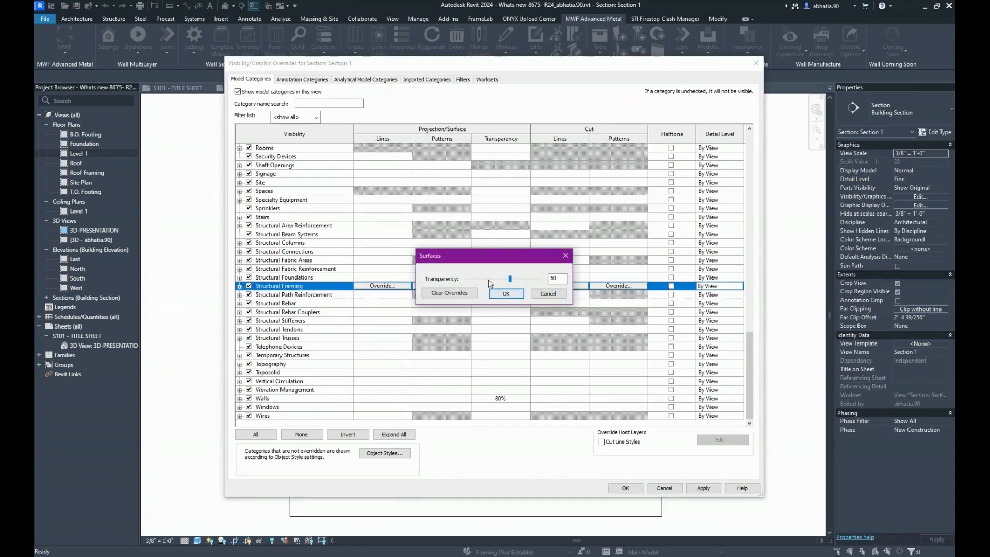
left_click(518, 292)
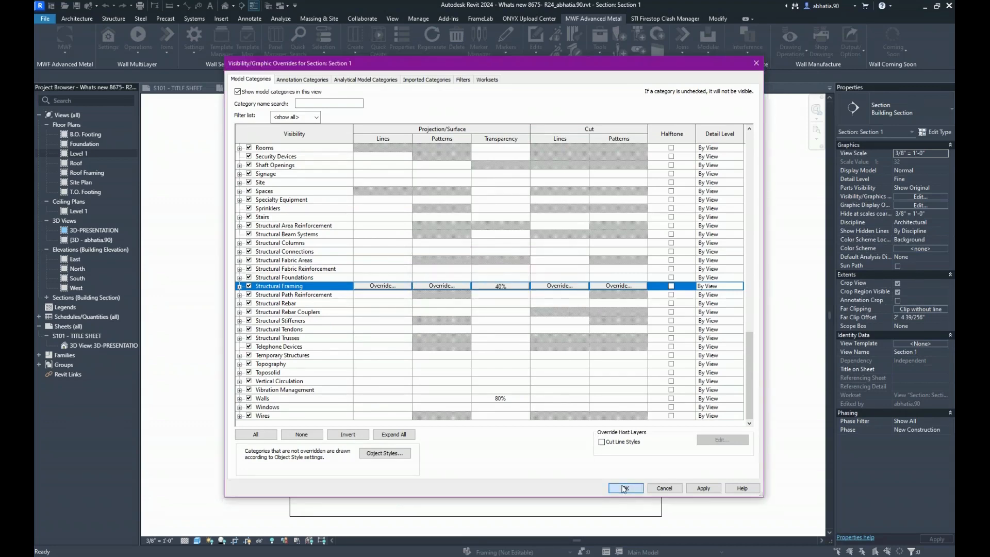
left_click(624, 489)
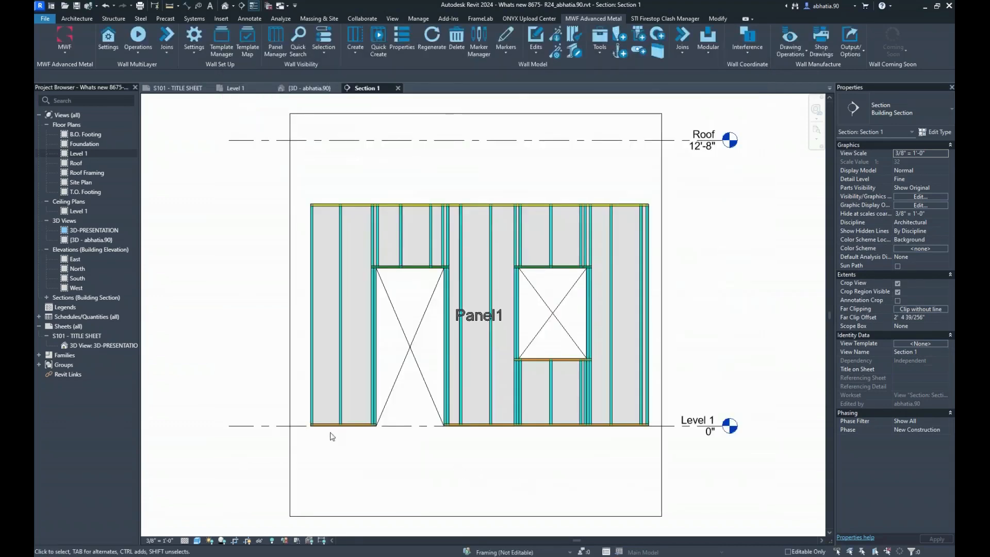
- Add an aligned dimension across the material thickness of Panel1's top track in the section view
scroll(293, 422, "up", 3)
scroll(382, 450, "up", 3)
scroll(369, 402, "down", 4)
middle_click_drag(396, 156, 364, 499)
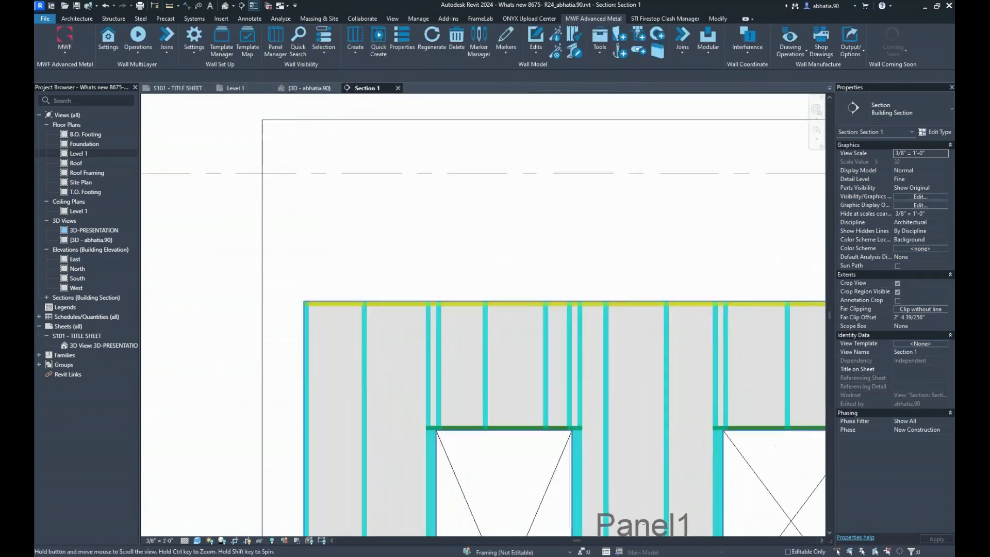
scroll(312, 304, "up", 6)
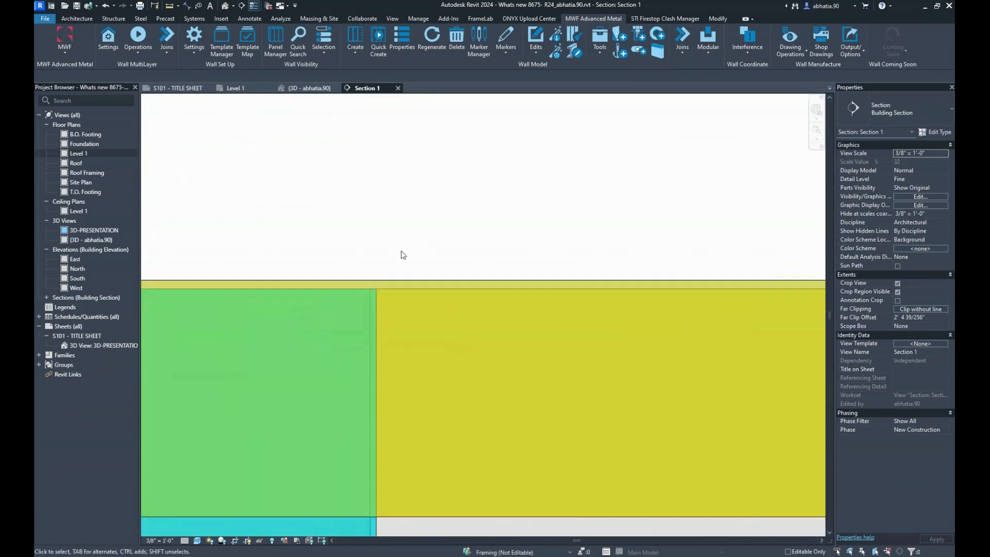
scroll(403, 255, "up", 4)
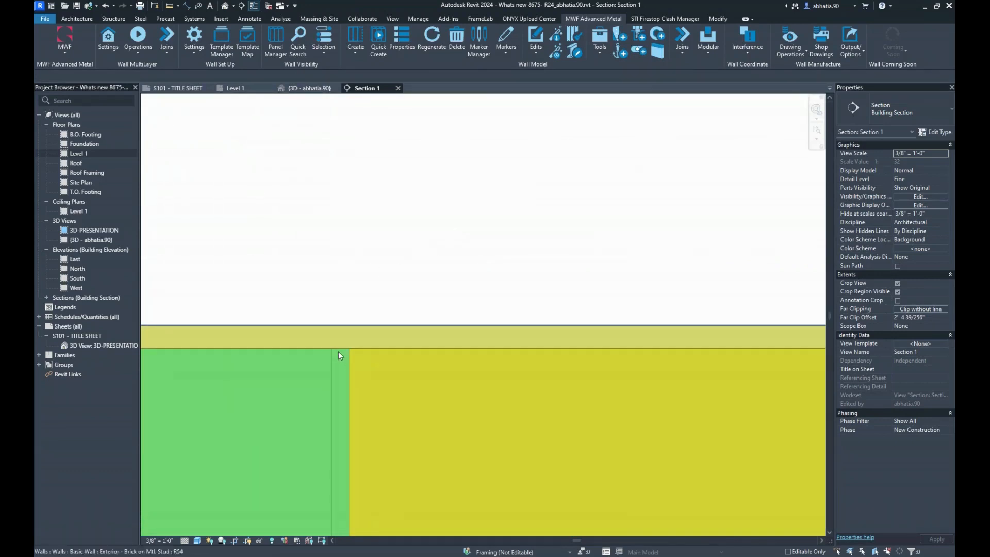
key("d")
key("i")
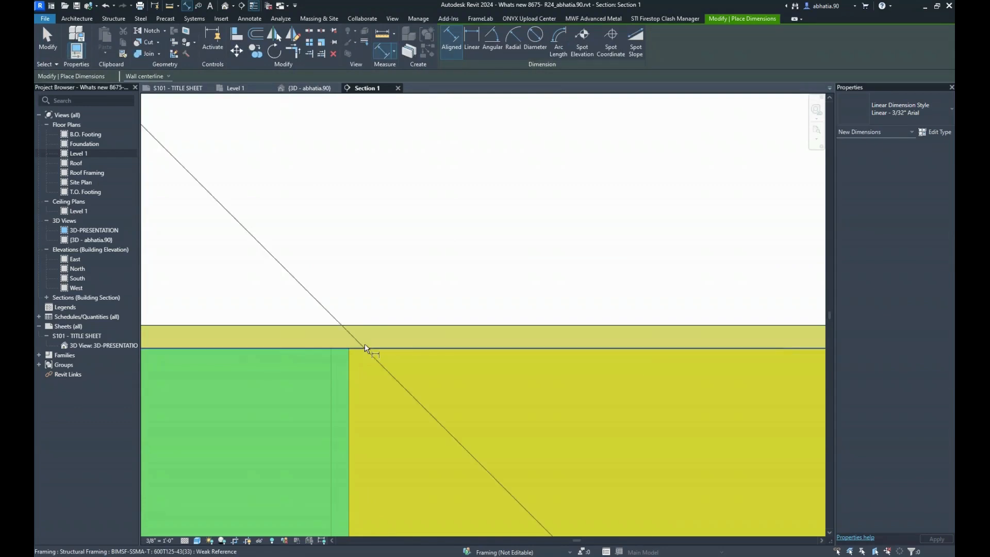
left_click(364, 348)
scroll(374, 332, "down", 5)
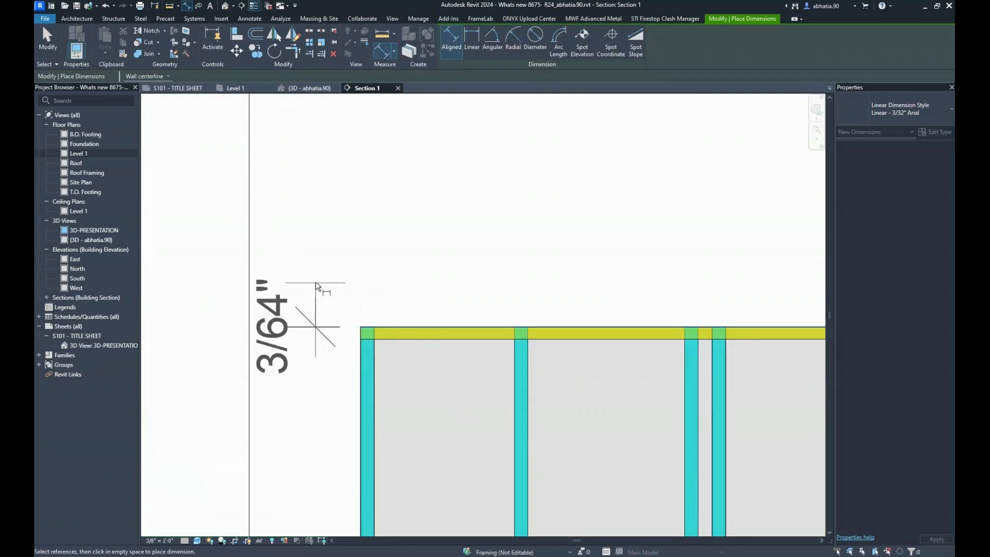
- Add an aligned dimension across the material thickness of Panel1's bottom track at its outer end in the section view
scroll(317, 287, "down", 6)
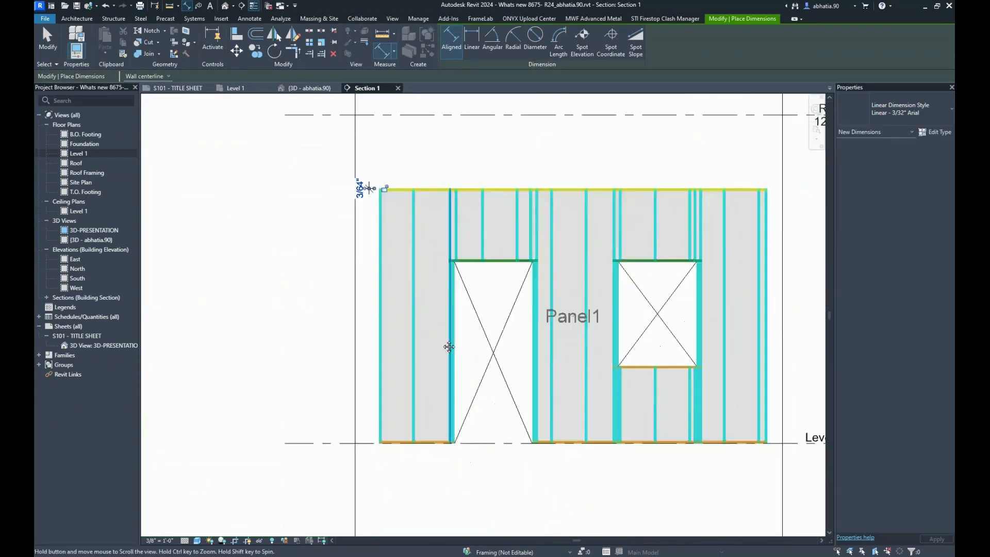
scroll(448, 346, "up", 10)
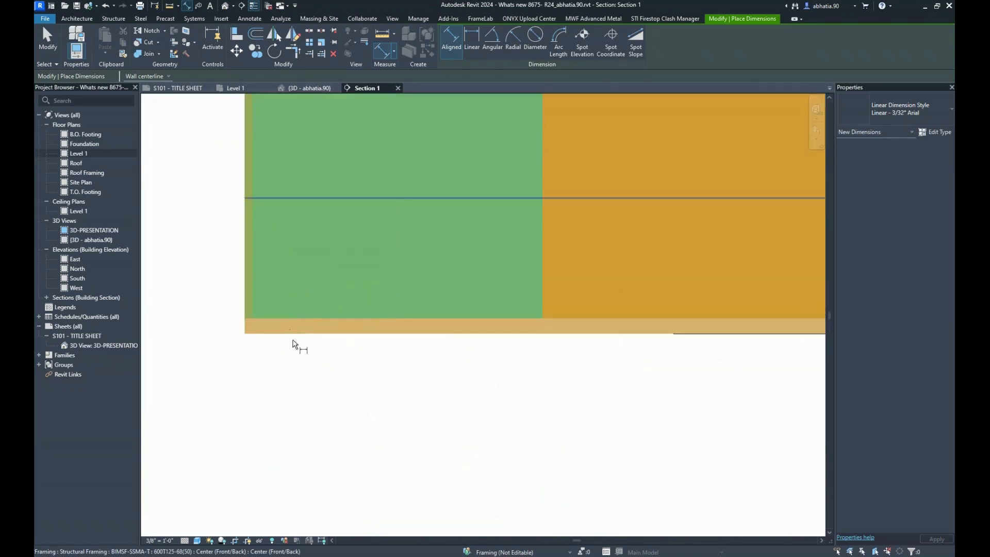
left_click(324, 323)
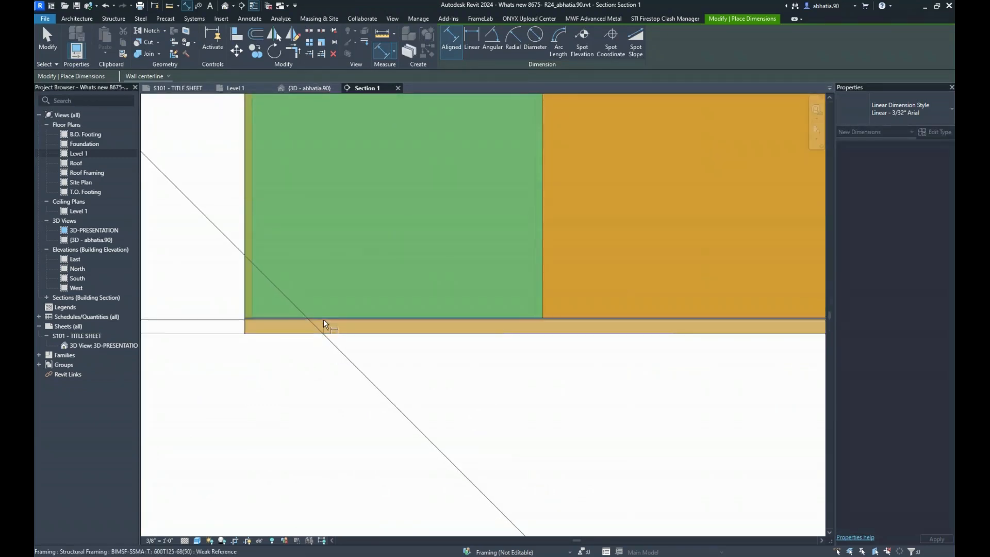
scroll(325, 326, "down", 5)
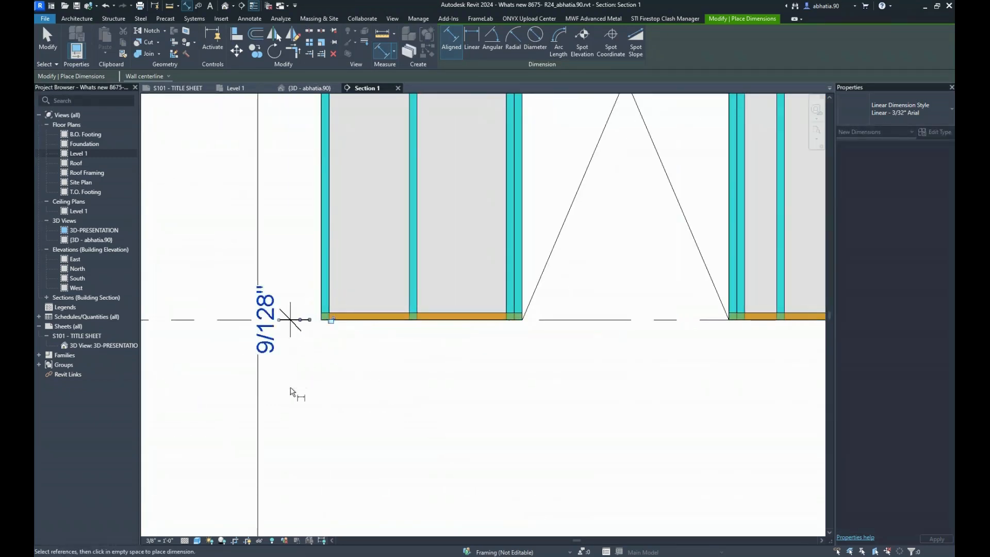
- Add an aligned dimension across the material thickness of the track above Panel1's door opening
scroll(361, 330, "down", 4)
scroll(365, 206, "up", 6)
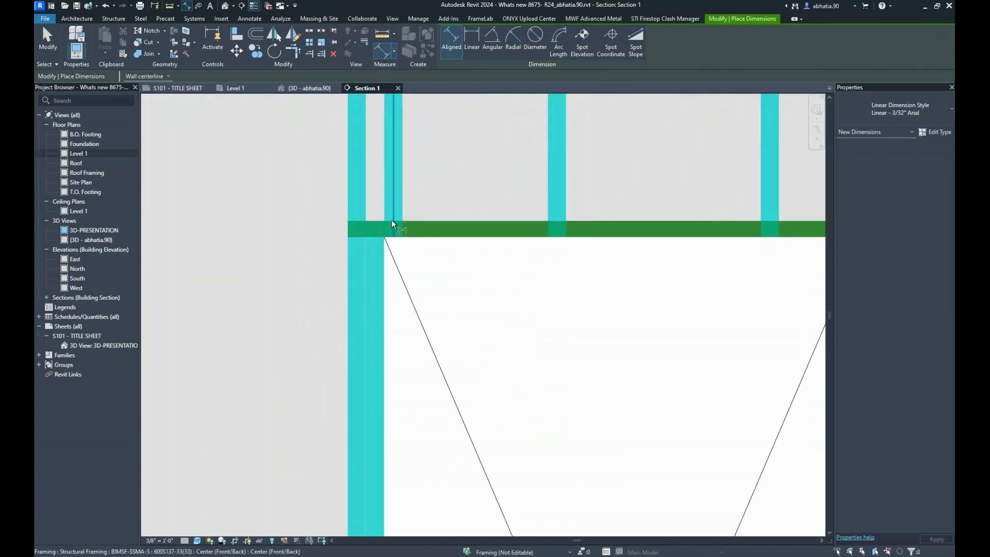
scroll(392, 224, "up", 5)
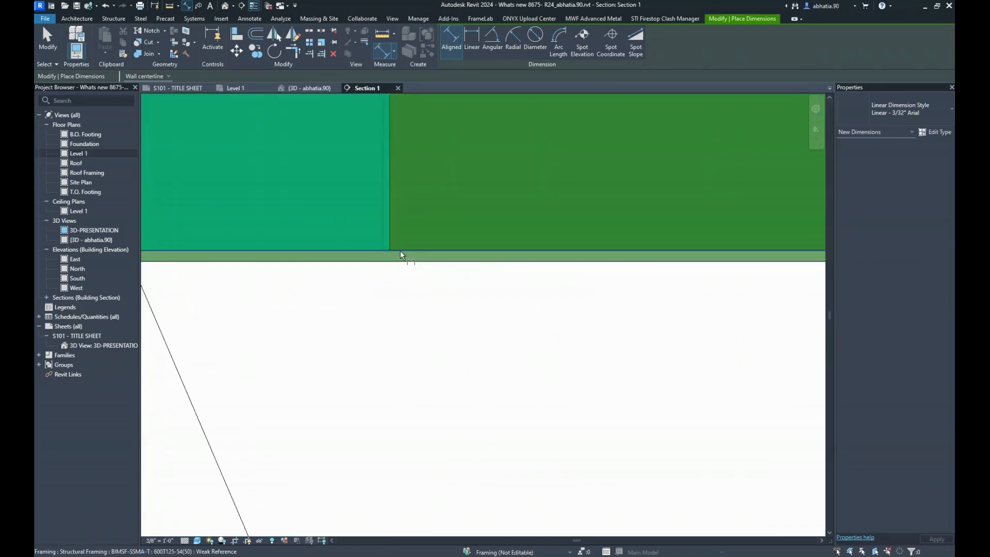
scroll(395, 264, "down", 6)
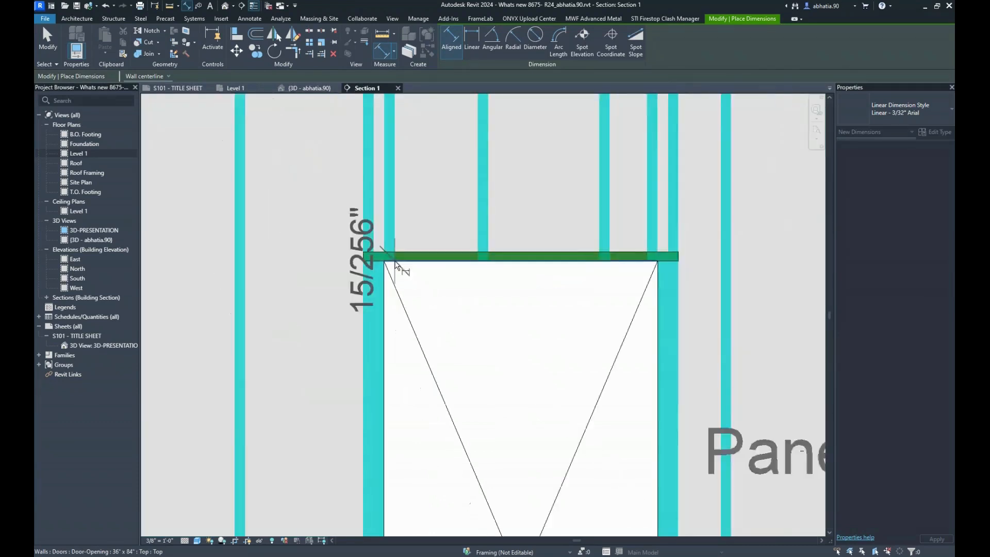
- Add an aligned dimension across the material thickness of the sill track below Panel1's window opening and end dimensioning
scroll(416, 356, "up", 8)
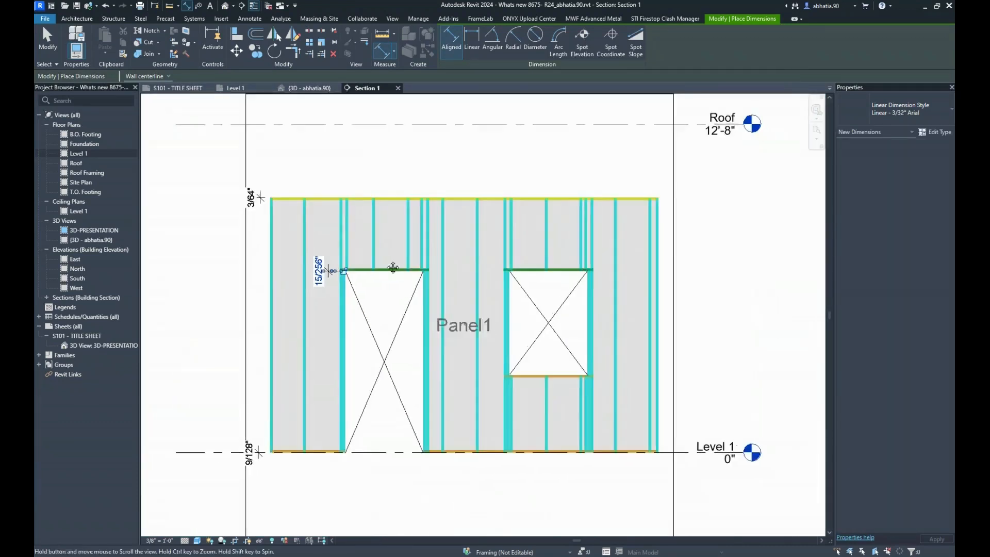
scroll(291, 318, "up", 4)
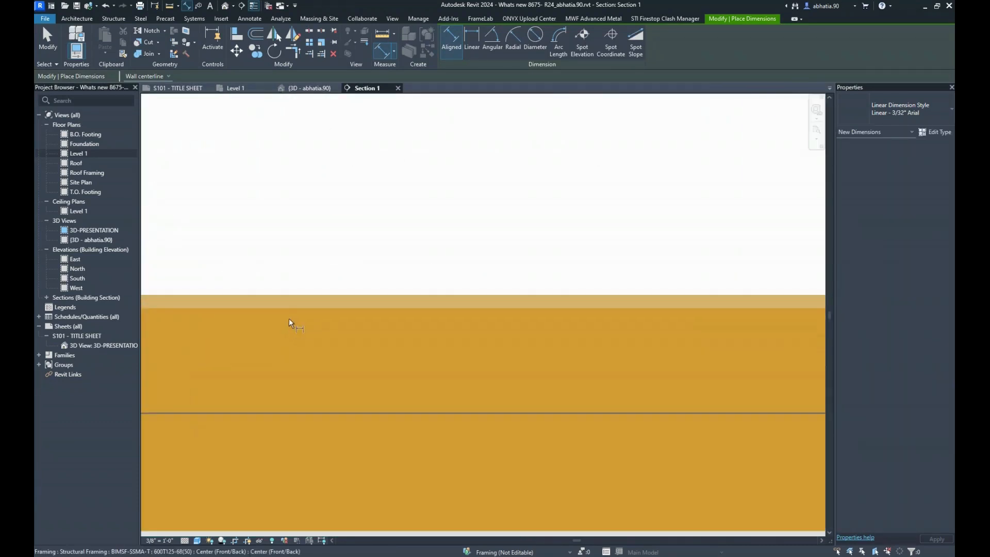
left_click(297, 298)
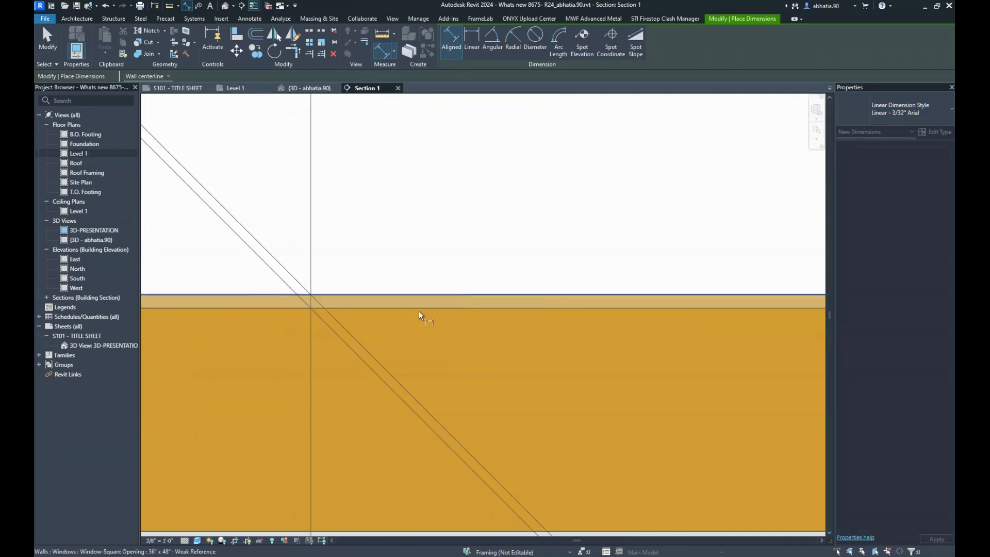
scroll(419, 316, "down", 3)
scroll(410, 310, "up", 5)
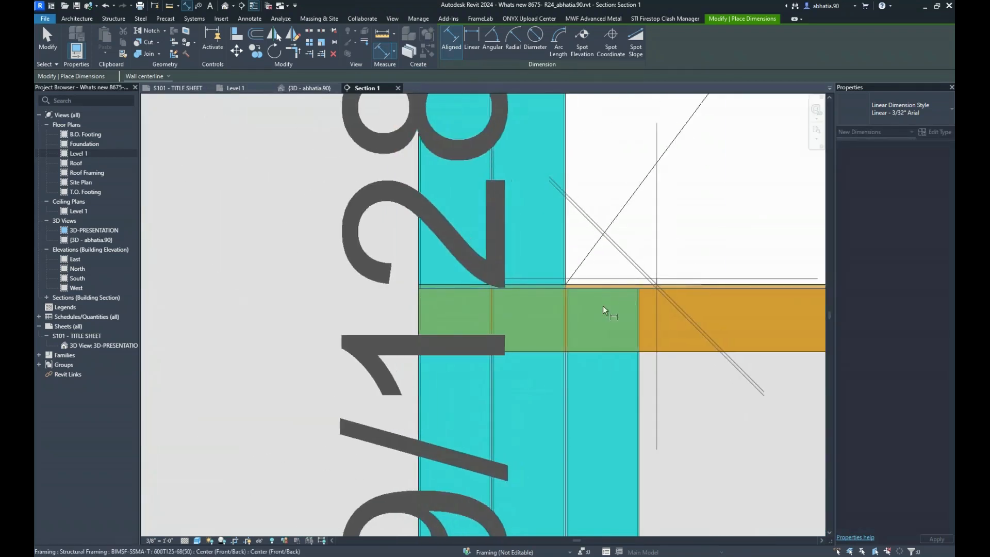
scroll(641, 287, "up", 3)
scroll(641, 286, "down", 5)
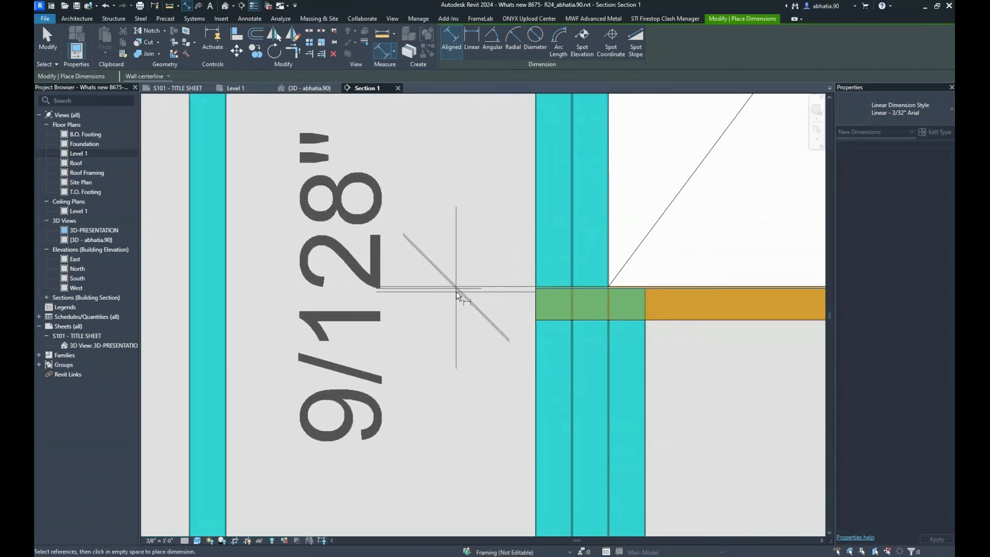
left_click(456, 290)
scroll(462, 309, "down", 8)
scroll(456, 334, "up", 4)
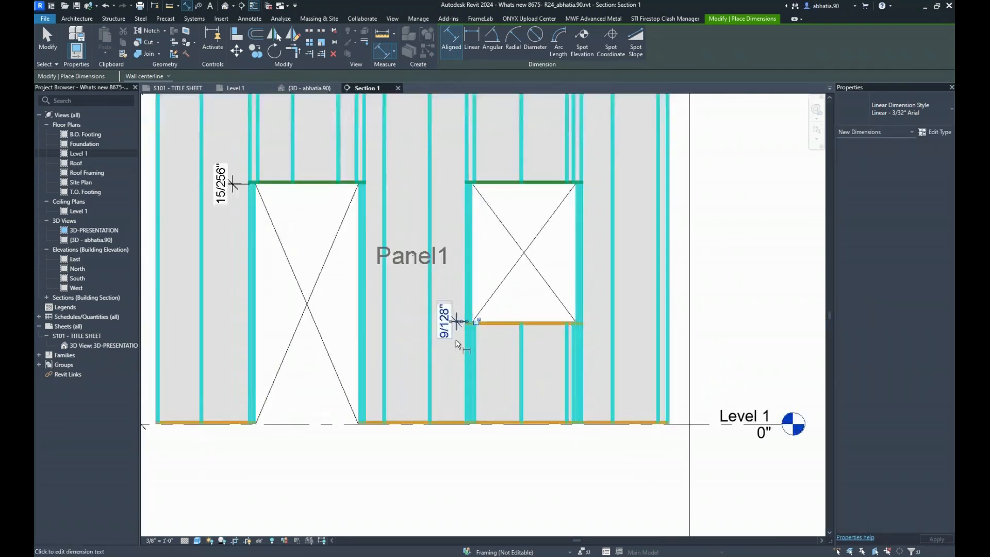
scroll(458, 335, "down", 4)
key("Escape")
key("Escape")
scroll(319, 232, "up", 3)
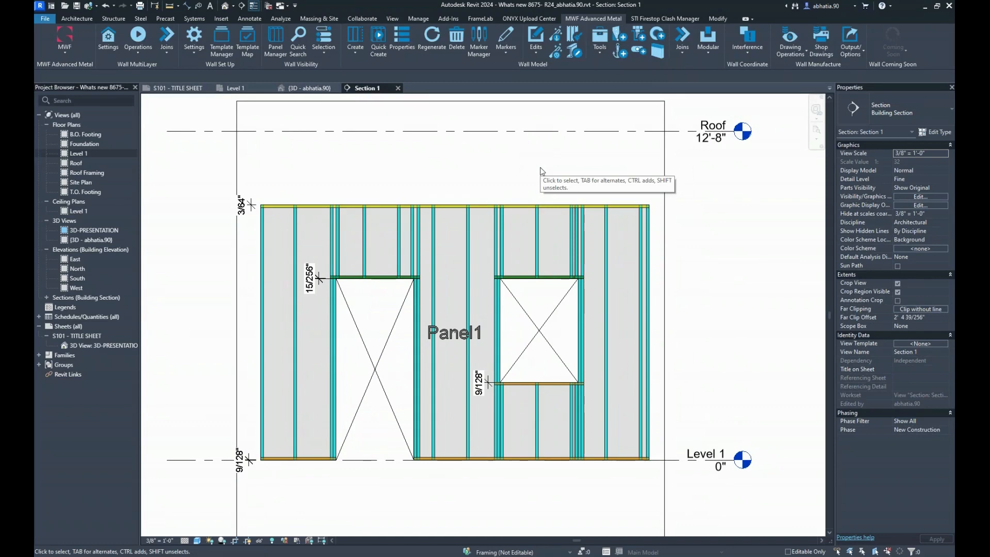
- Open the Level 1 floor plan and bring the Change Panel Workset example with Panel2 into focus
left_click(251, 88)
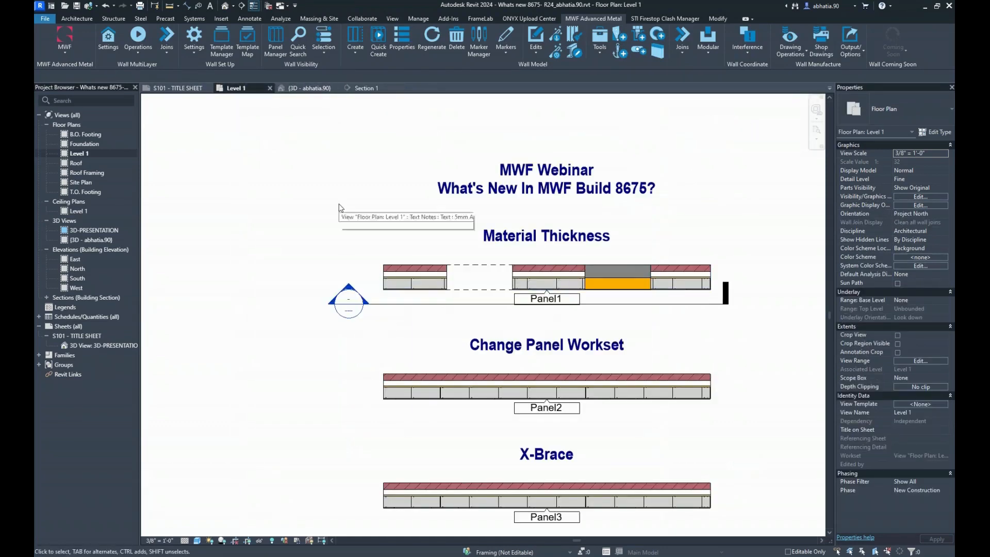
scroll(338, 206, "down", 1)
middle_click_drag(522, 347, 438, 210)
scroll(331, 183, "up", 3)
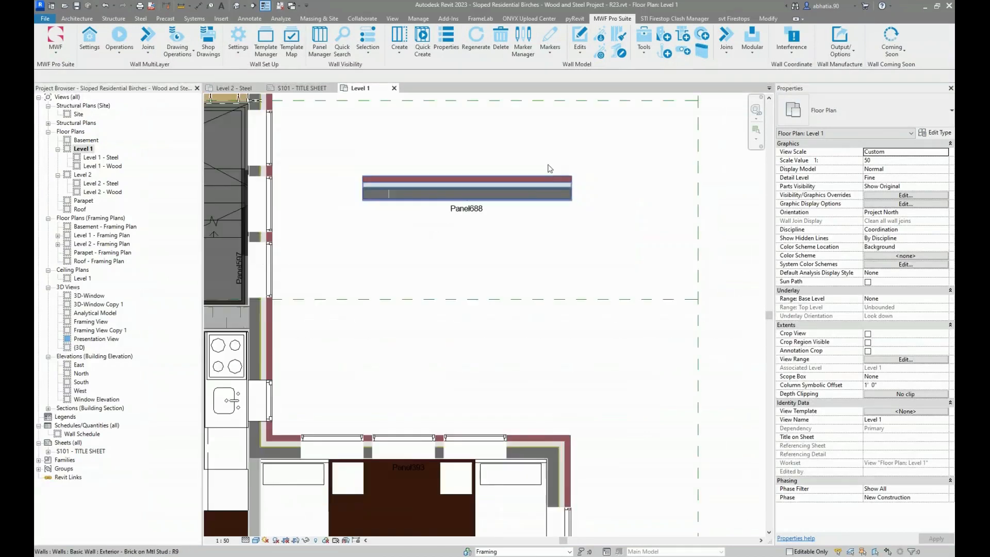
- Regenerate Panel688 in the Level 1 plan of the Revit 2023 Sloped Residential Birches project and return to that project's window
middle_click_drag(550, 169, 466, 262)
scroll(478, 256, "up", 3)
left_click(429, 322)
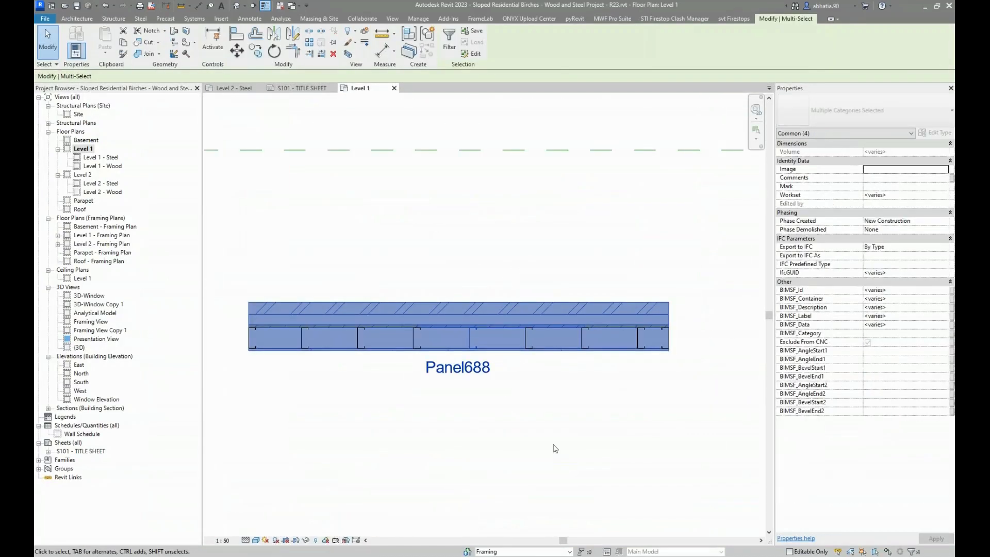
left_click(609, 19)
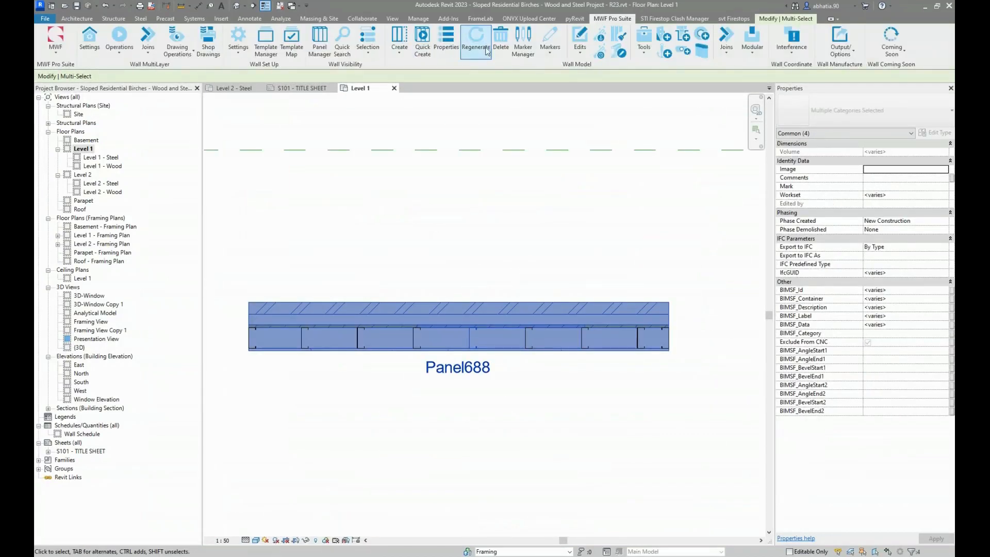
left_click(486, 50)
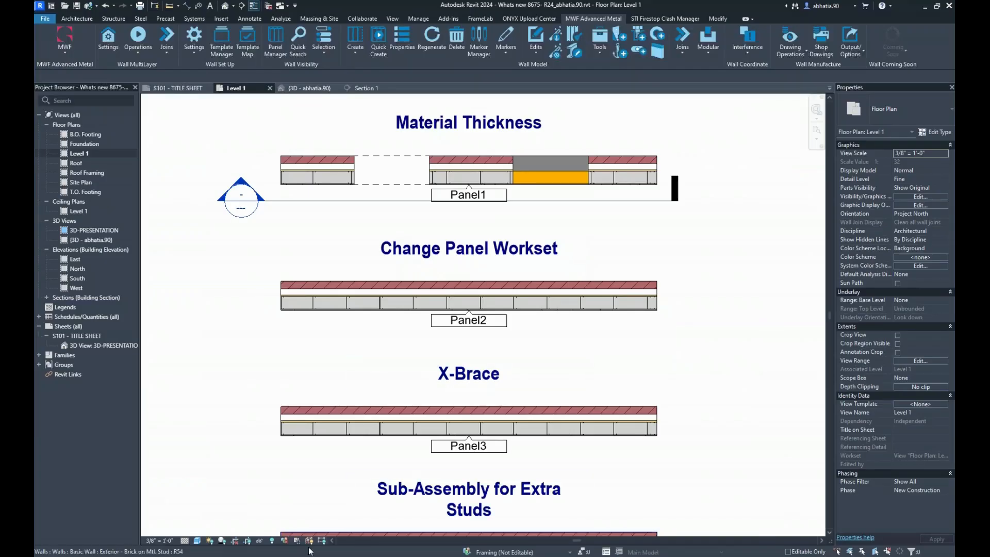
left_click(308, 538)
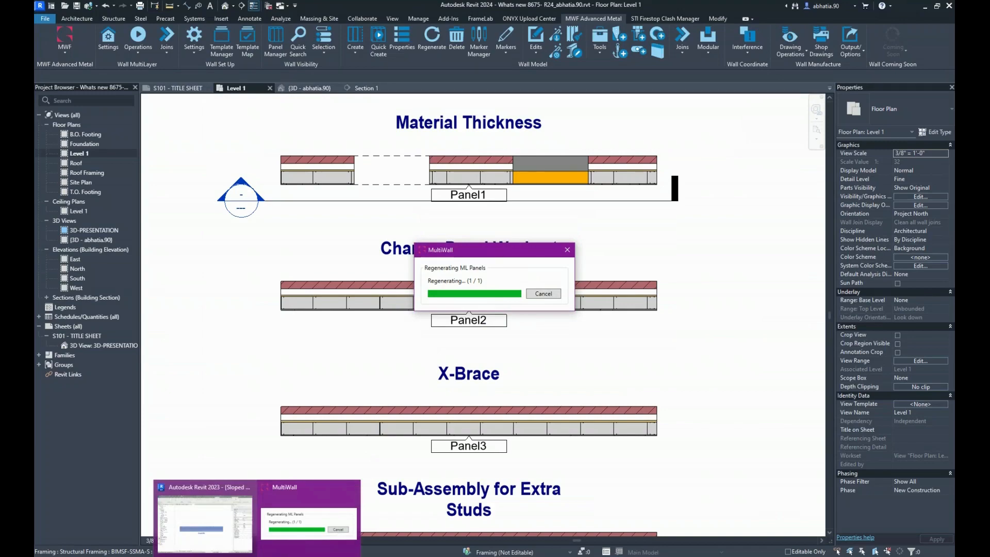
left_click(250, 539)
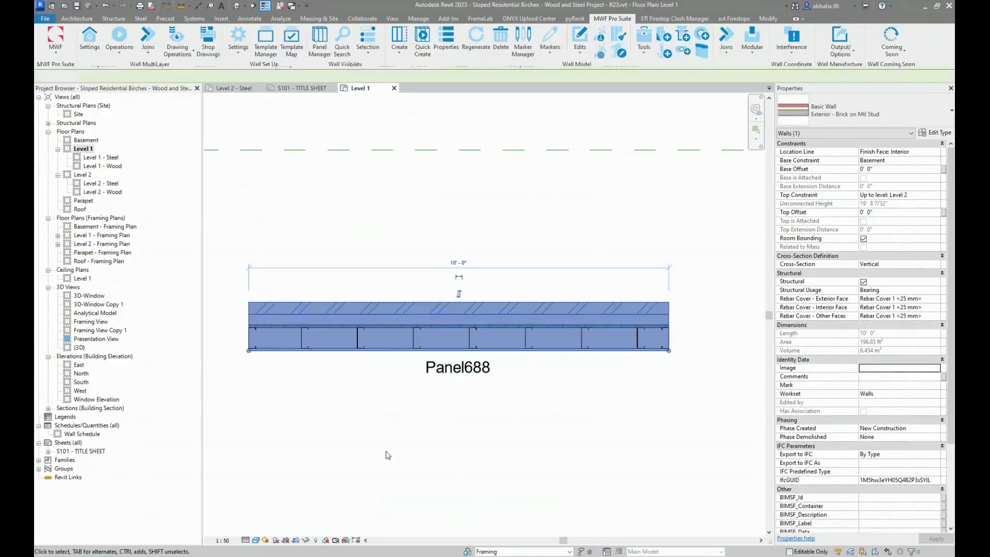
- Examine the Workset property of Panel688's host wall, a steel stud near its end and a sheathing panel
left_click(387, 454)
scroll(574, 341, "up", 3)
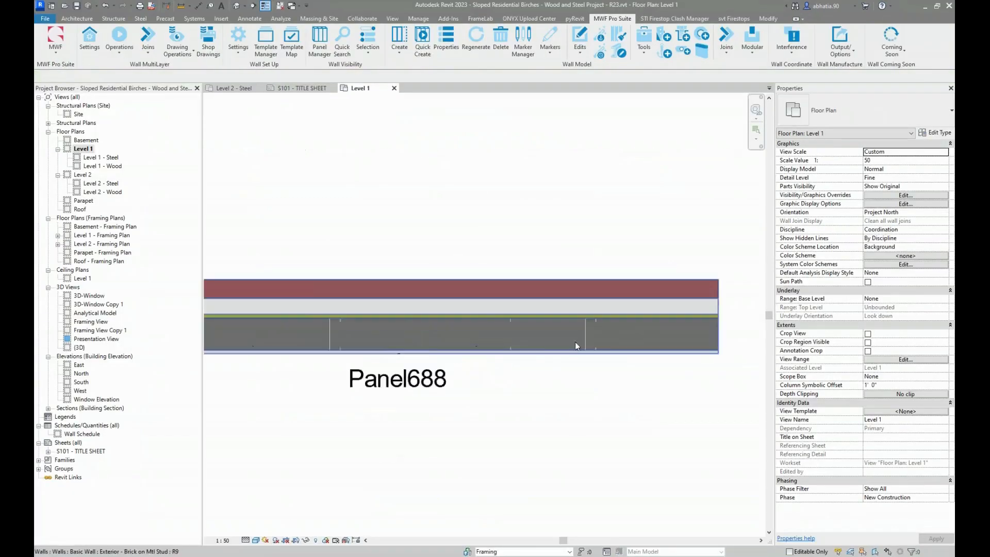
left_click(582, 314)
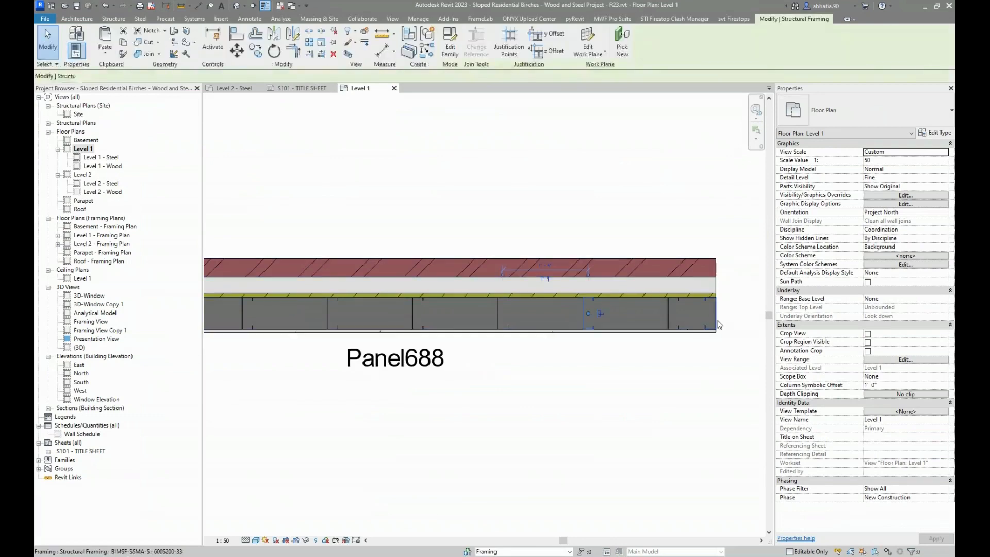
left_click(658, 270)
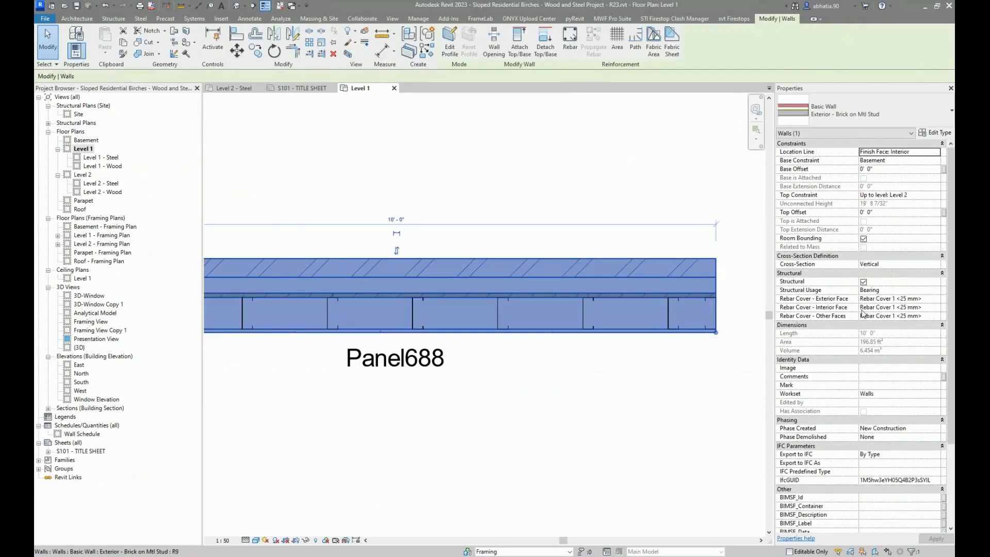
left_click(645, 394)
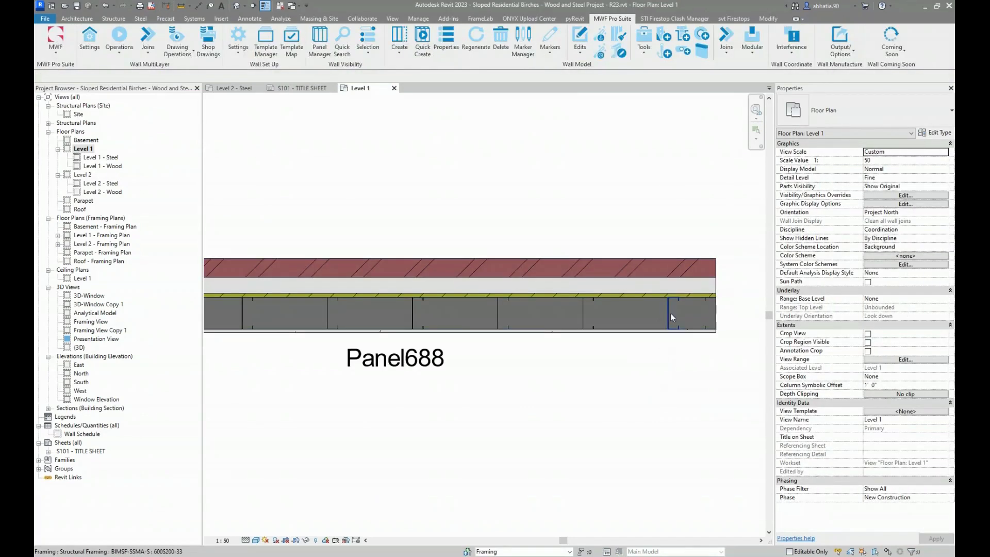
left_click(670, 314)
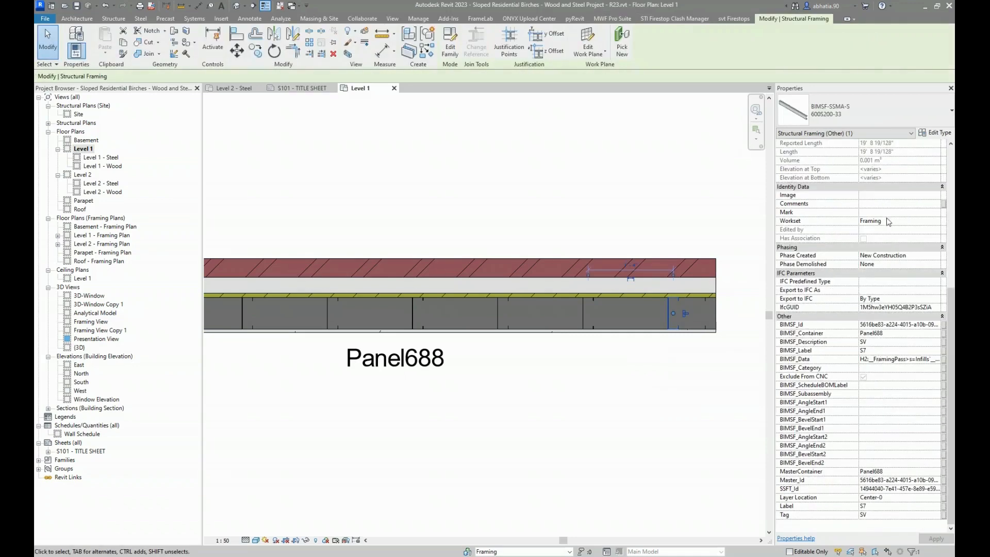
left_click(638, 371)
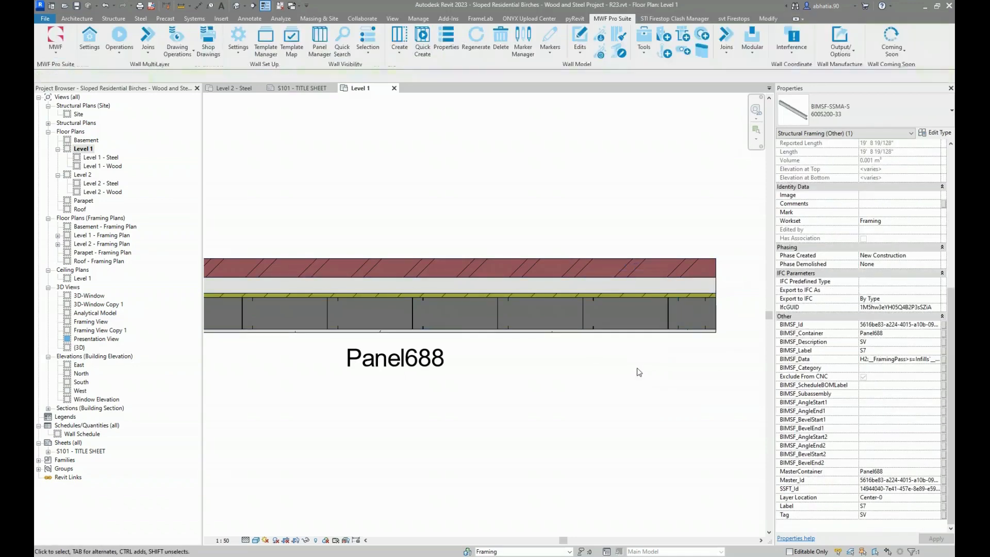
left_click(658, 296)
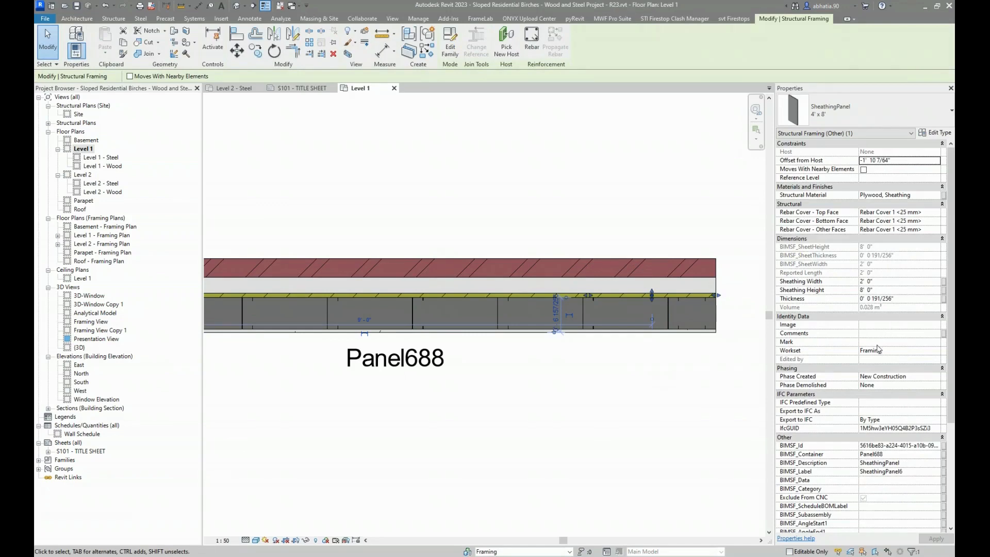
left_click(634, 402)
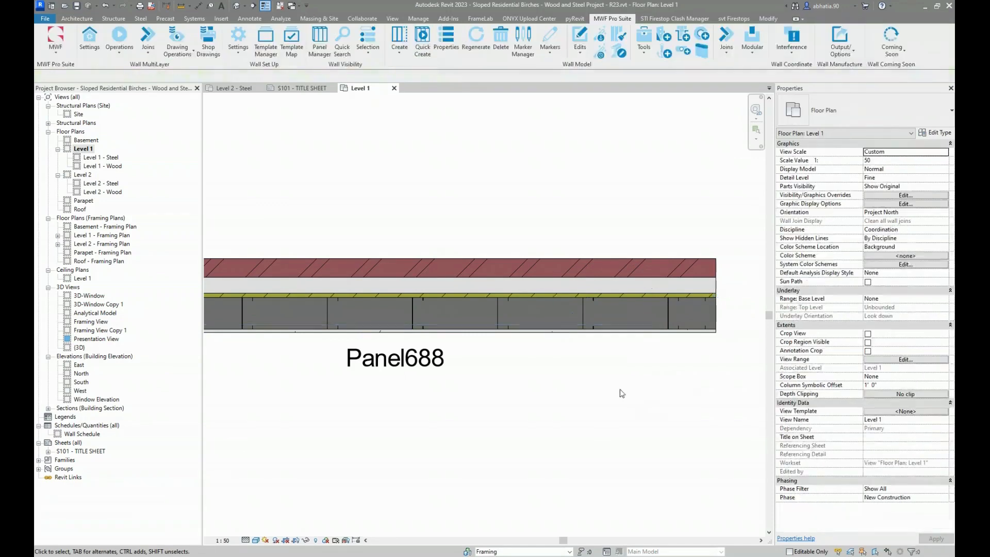
- Run Change Panel Workset on Panel688's wall
scroll(627, 390, "down", 1)
left_click(565, 312)
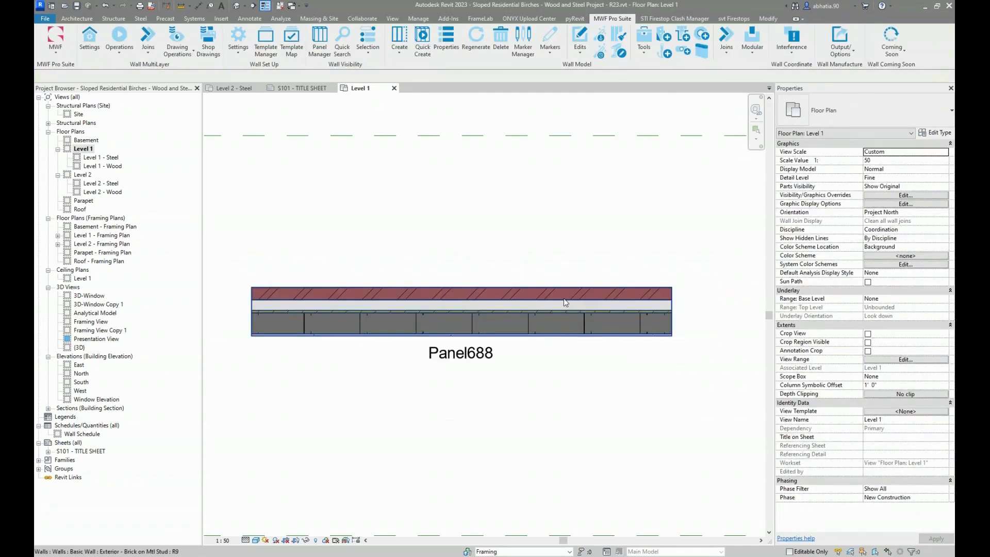
left_click(611, 20)
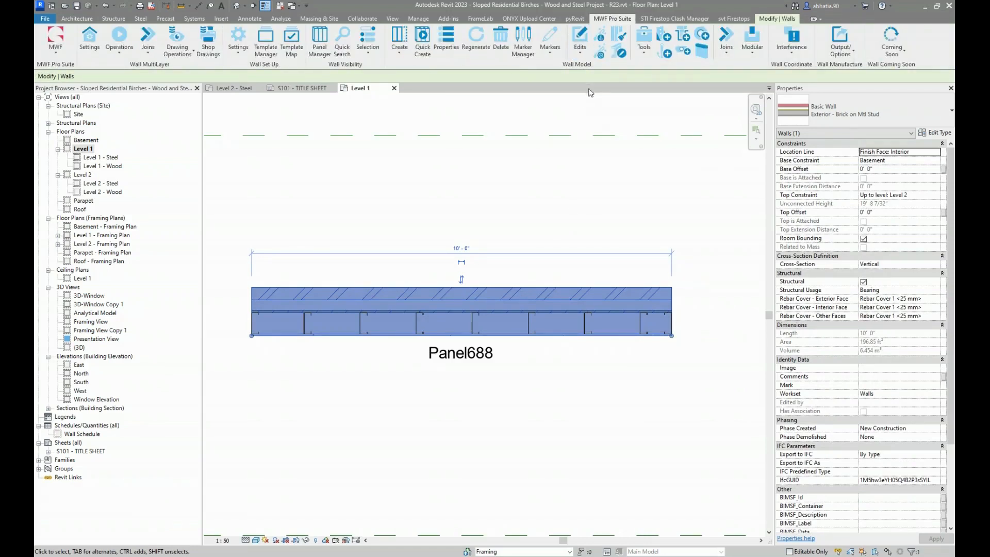
left_click(582, 56)
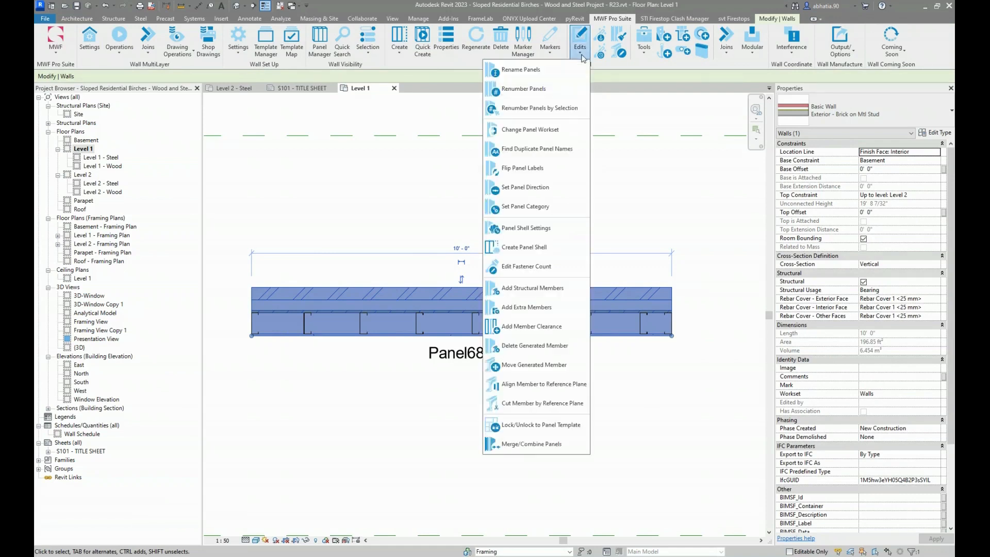
left_click(547, 138)
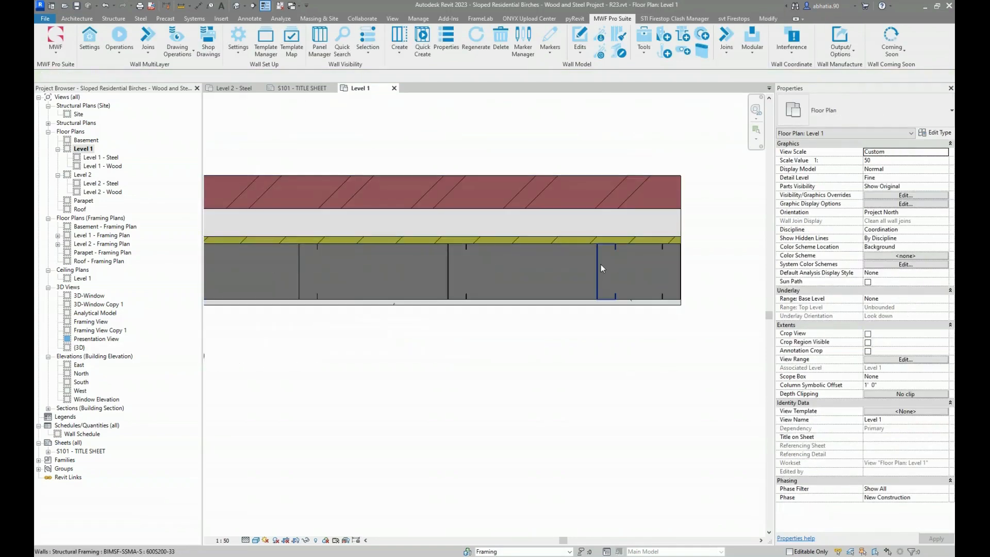
- Check the Workset property of Panel688's end stud and its sheathing panel after the workset change
left_click(601, 264)
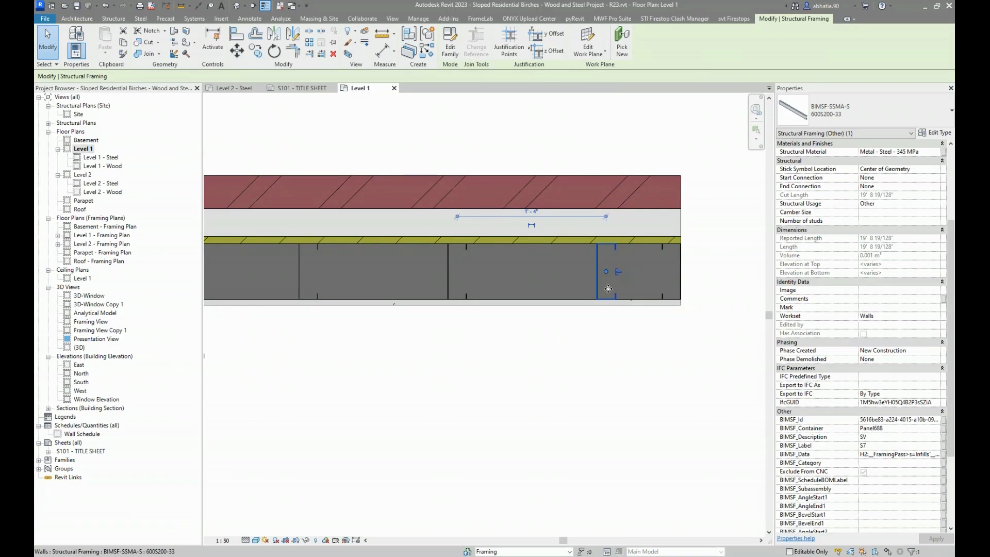
left_click(663, 239)
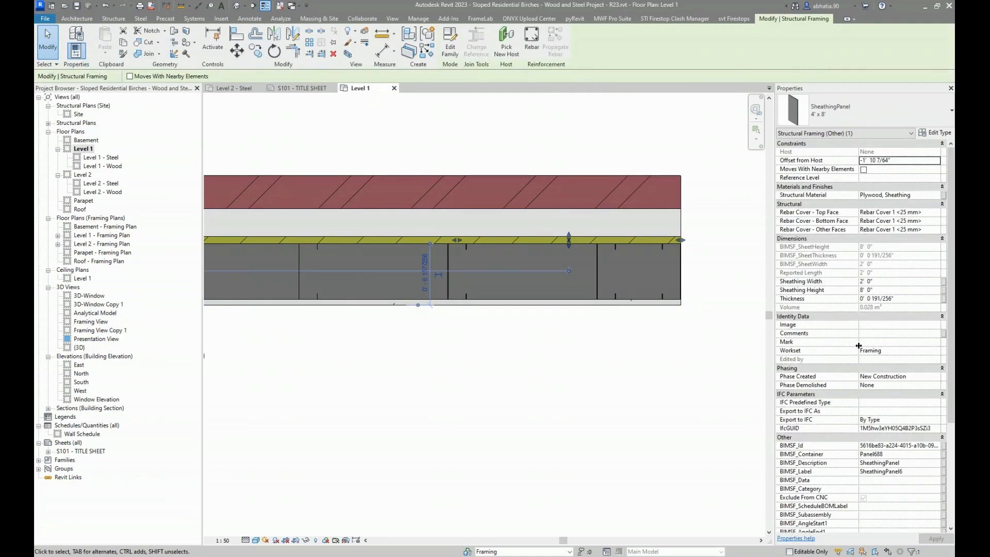
- Switch to the Whats new 8675 R24 project and examine the Workset property of Panel2's wall and its steel studs
left_click(587, 329)
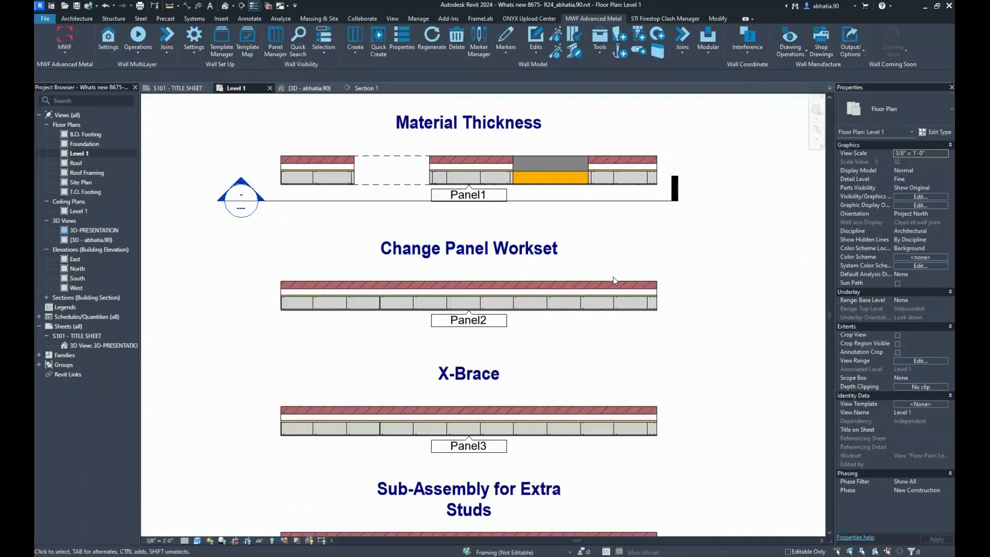
left_click(611, 282)
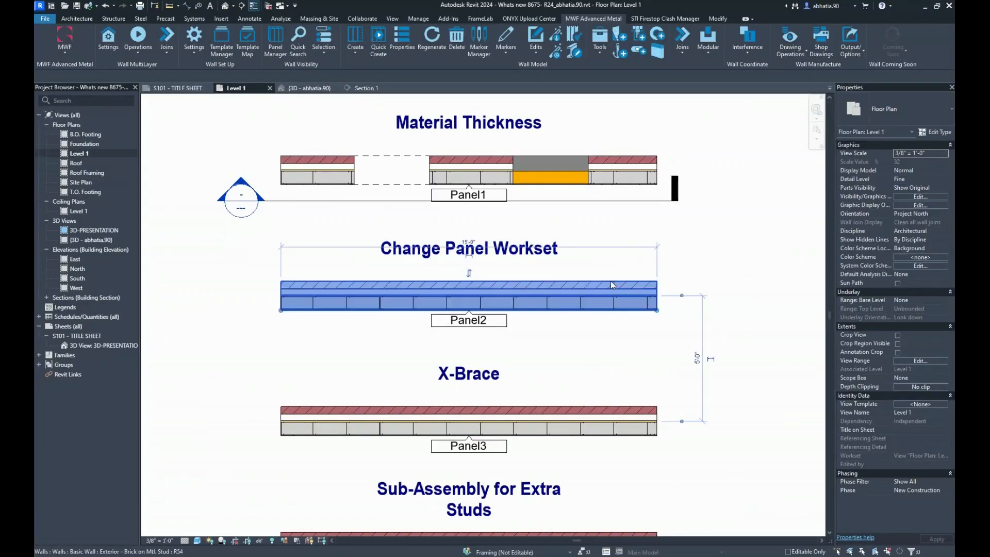
scroll(615, 318, "up", 1)
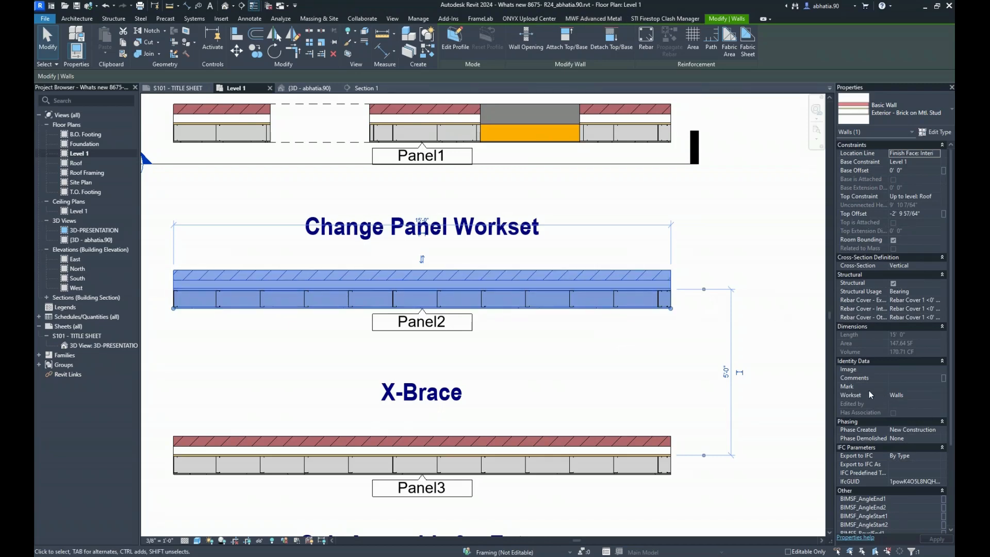
left_click(596, 376)
scroll(584, 324, "up", 3)
left_click(587, 326)
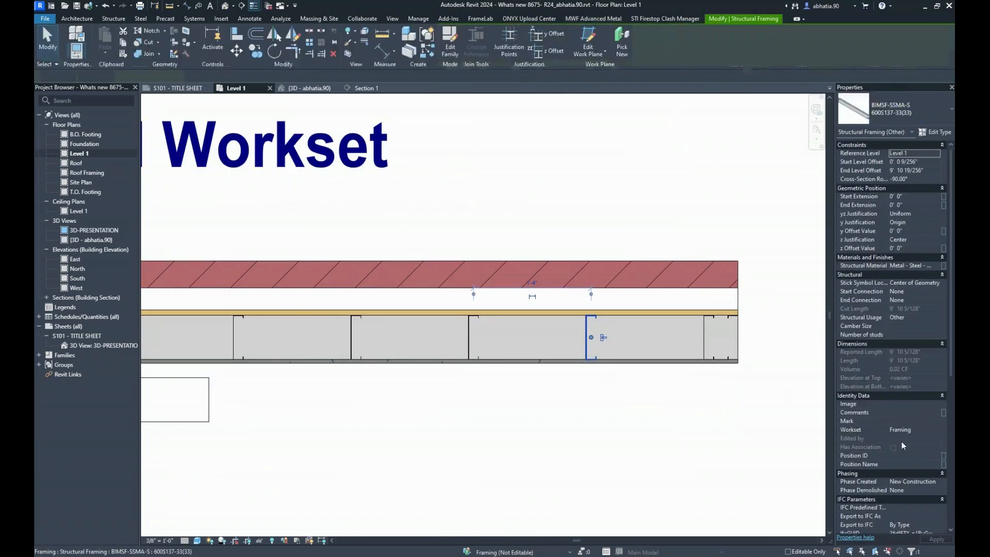
left_click(677, 209)
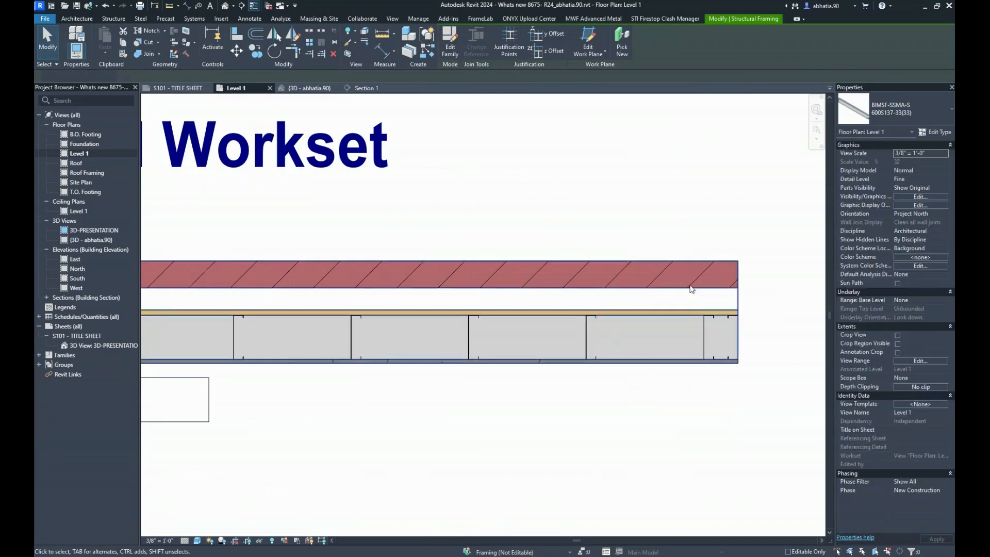
left_click(684, 311)
left_click(746, 324)
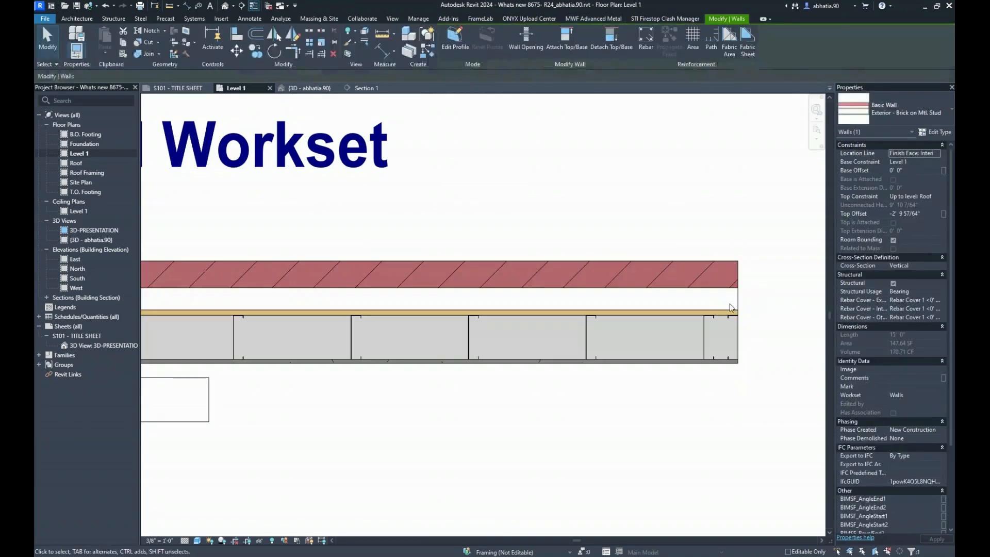
left_click(717, 312)
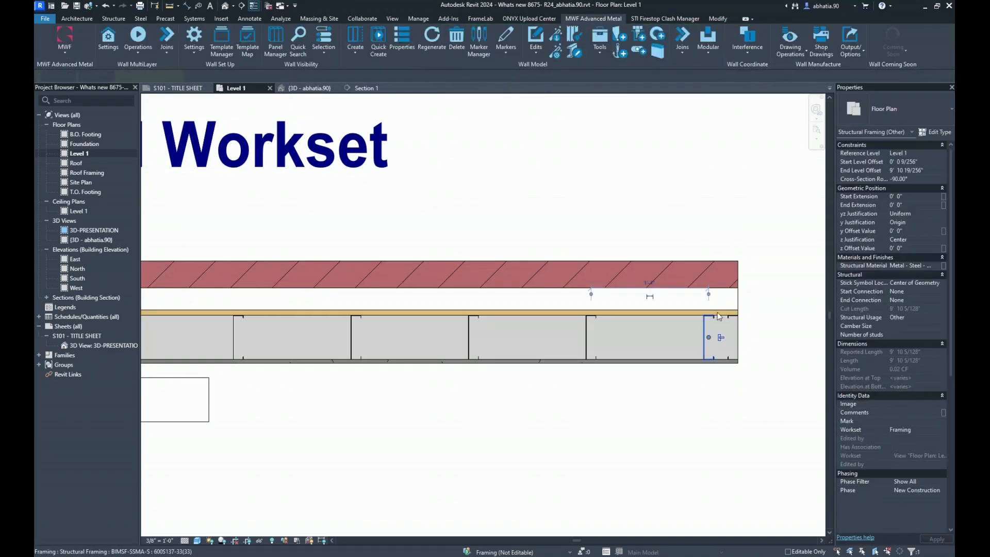
- Delete the framing members of Panel2 and reframe its wall with the Wall MultiLayer operations
scroll(639, 316, "down", 5)
key("Escape")
left_click(576, 321)
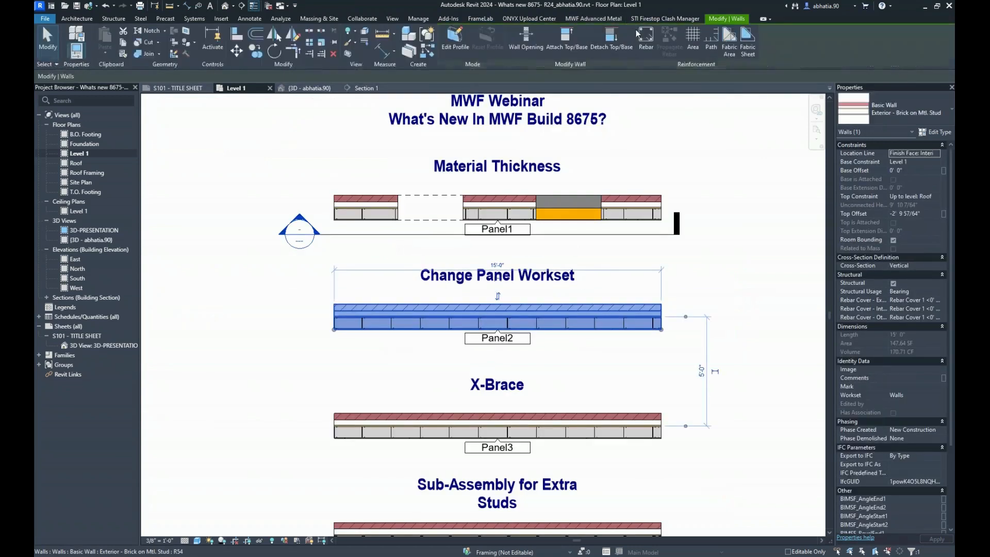
left_click(604, 19)
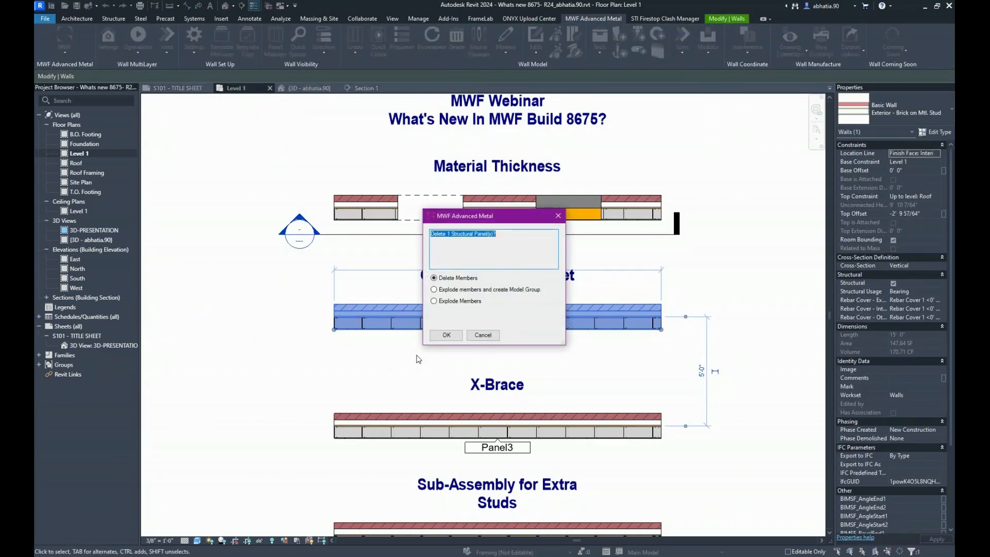
left_click(452, 335)
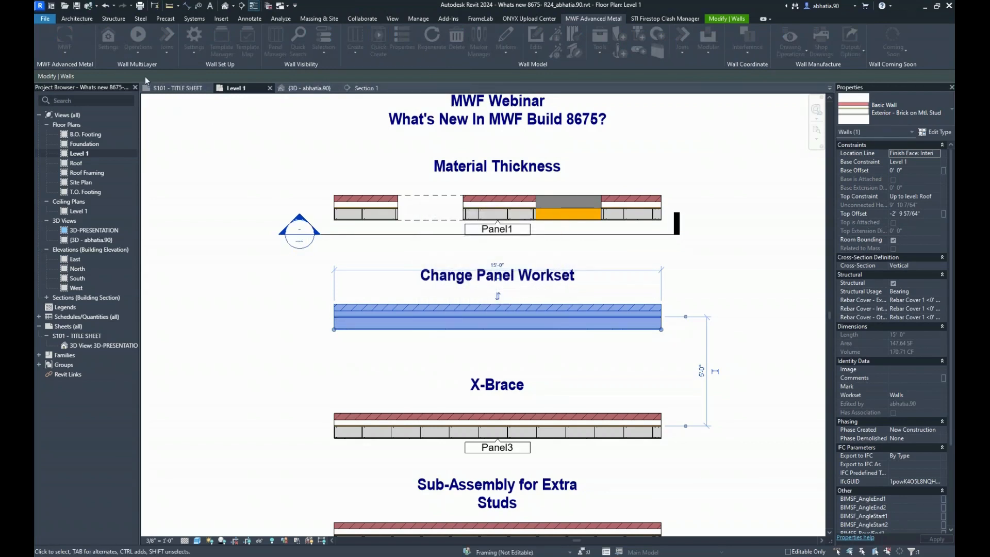
left_click(137, 39)
left_click(116, 101)
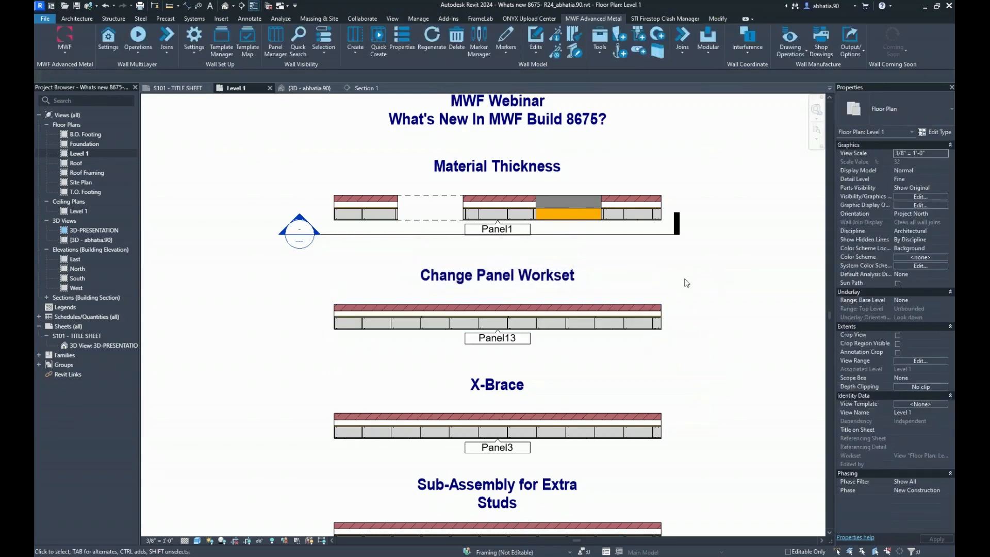
- Run Change Panel Workset on the reframed wall under the Change Panel Workset heading
scroll(686, 282, "up", 3)
left_click(583, 349)
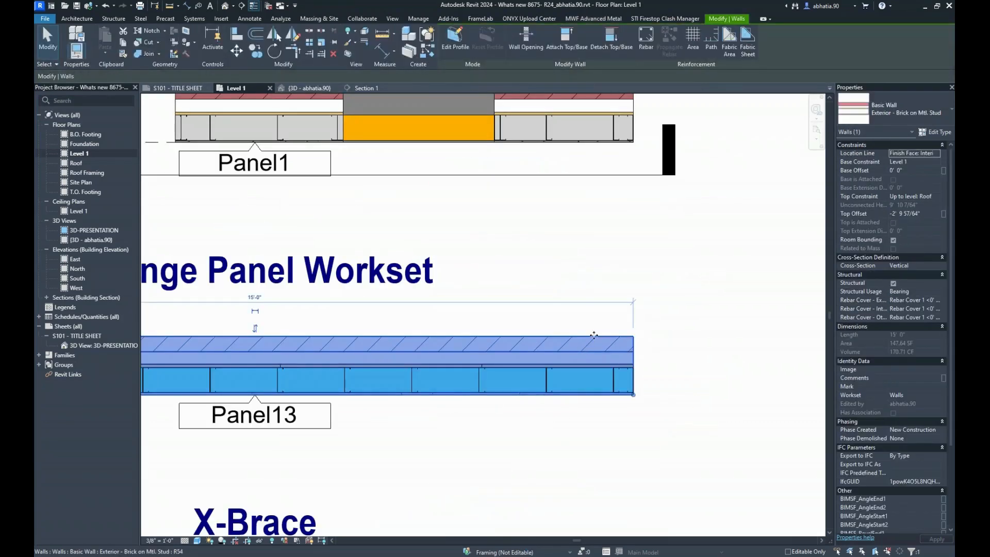
scroll(678, 352, "up", 3)
left_click(672, 406)
scroll(680, 405, "down", 2)
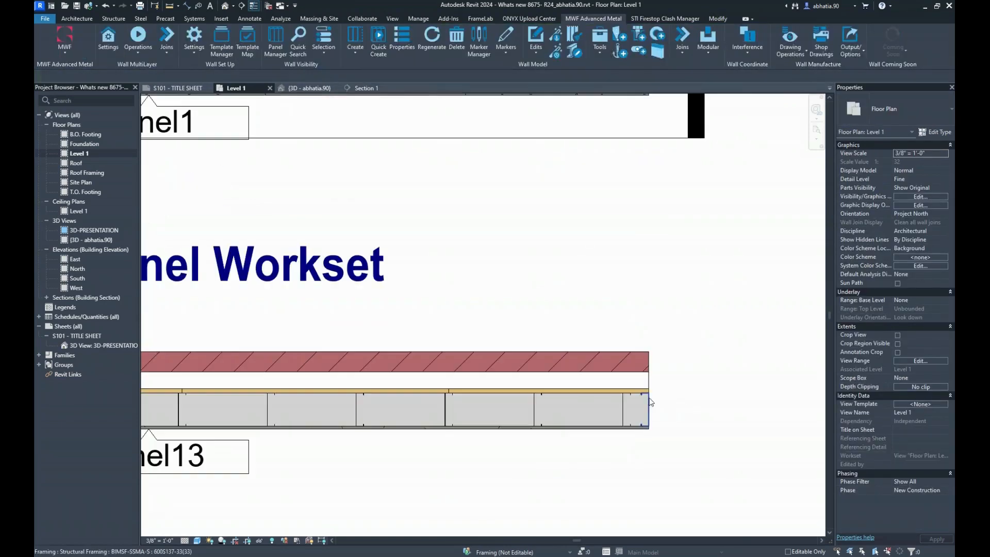
left_click(635, 410)
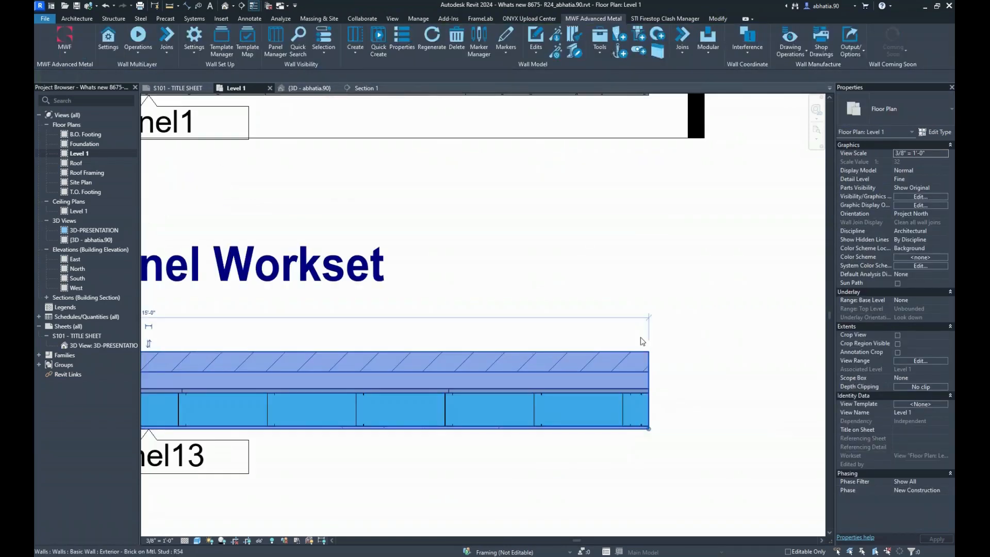
left_click(608, 19)
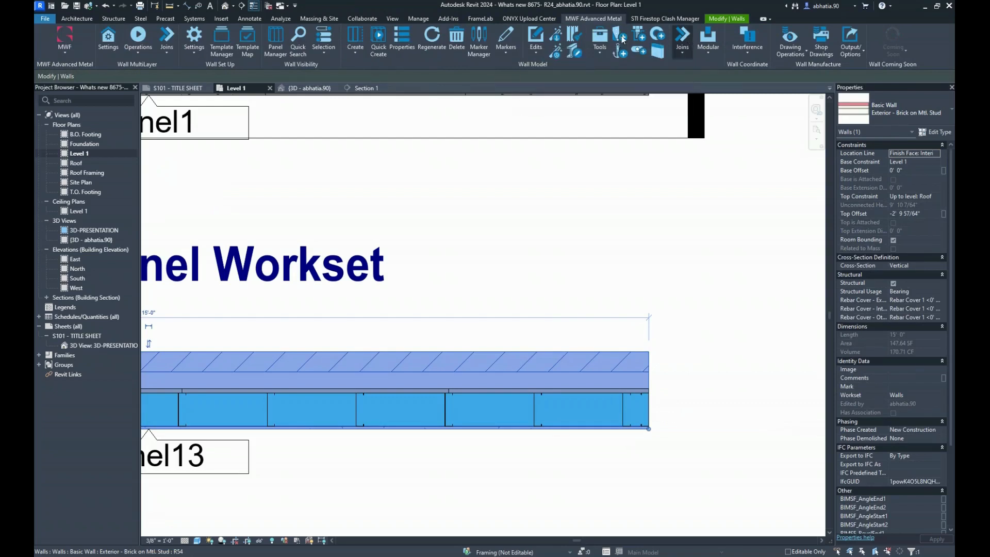
left_click(535, 45)
left_click(475, 153)
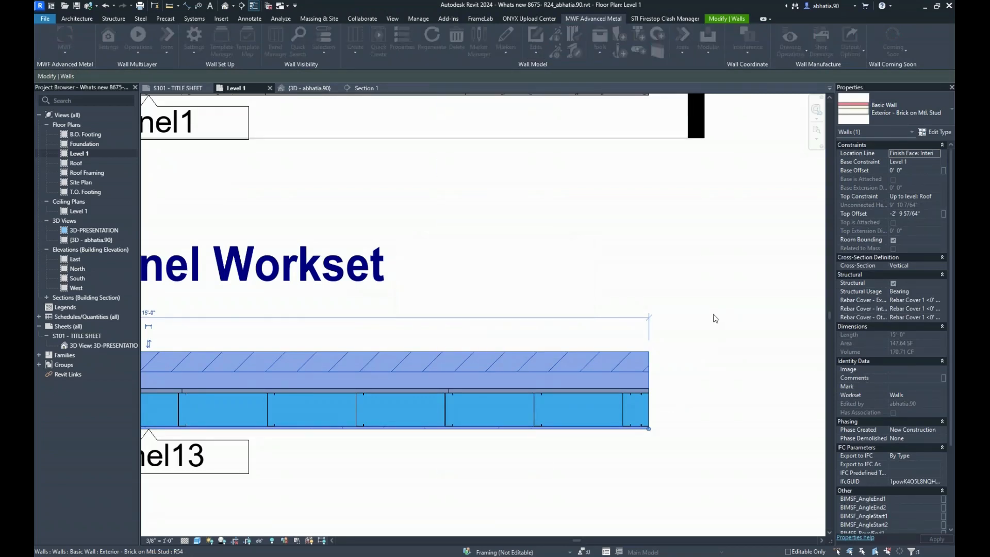
- Check the Workset property of the reframed panel's stud near the wall end and of its sheathing panel
scroll(678, 413, "up", 5)
left_click(552, 363)
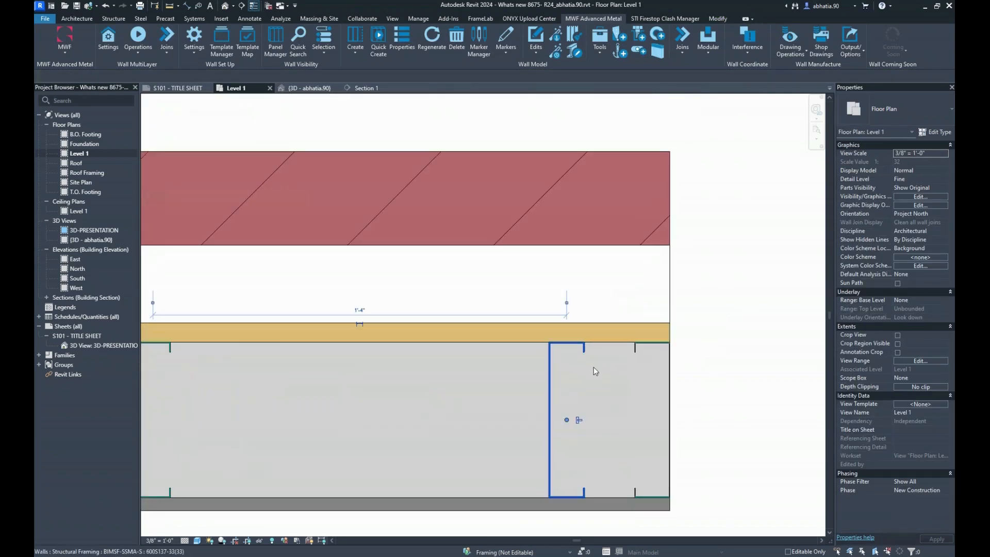
left_click(666, 333)
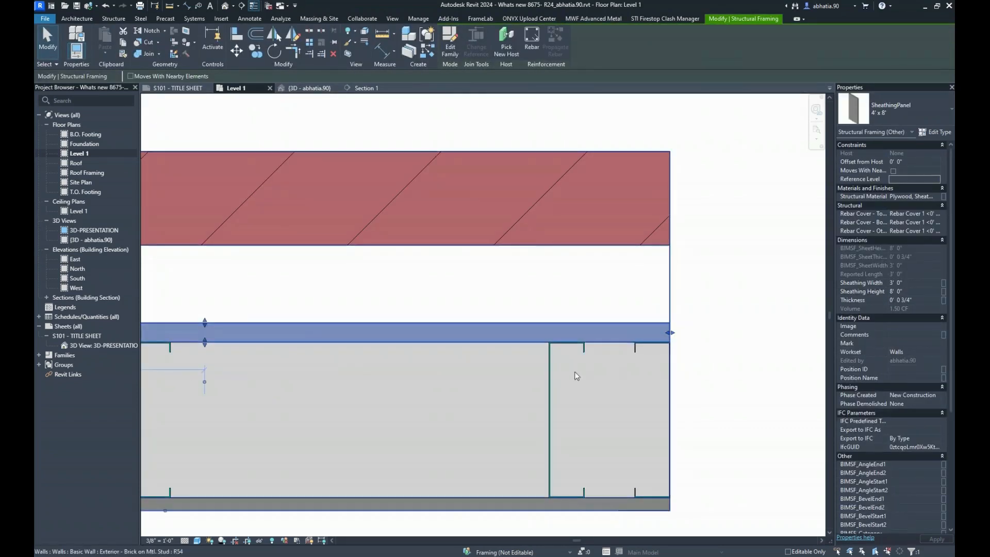
left_click(551, 377)
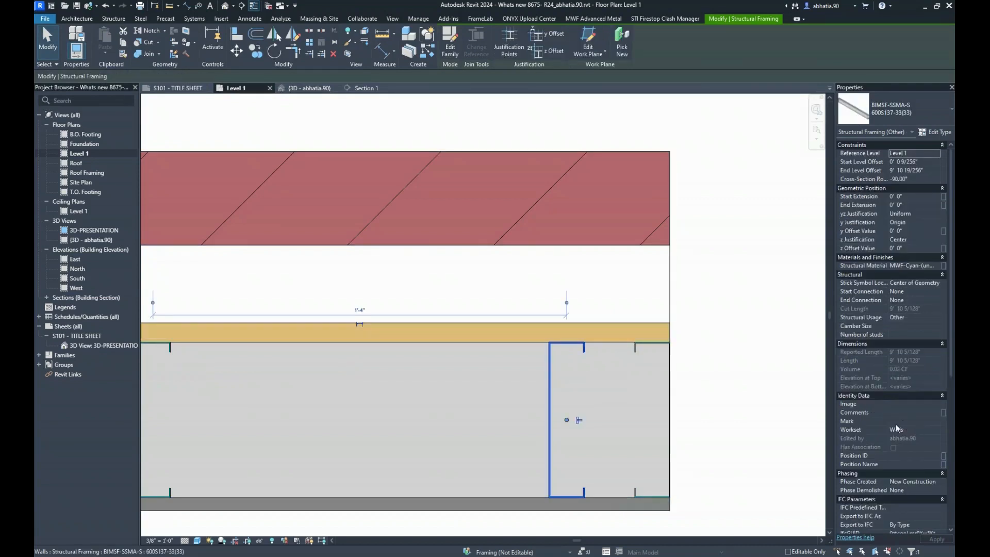
left_click(696, 254)
- Isolate Panel3's wall under the X-Brace heading in the 3D view with a Selection Box
scroll(696, 254, "down", 5)
scroll(636, 289, "up", 4)
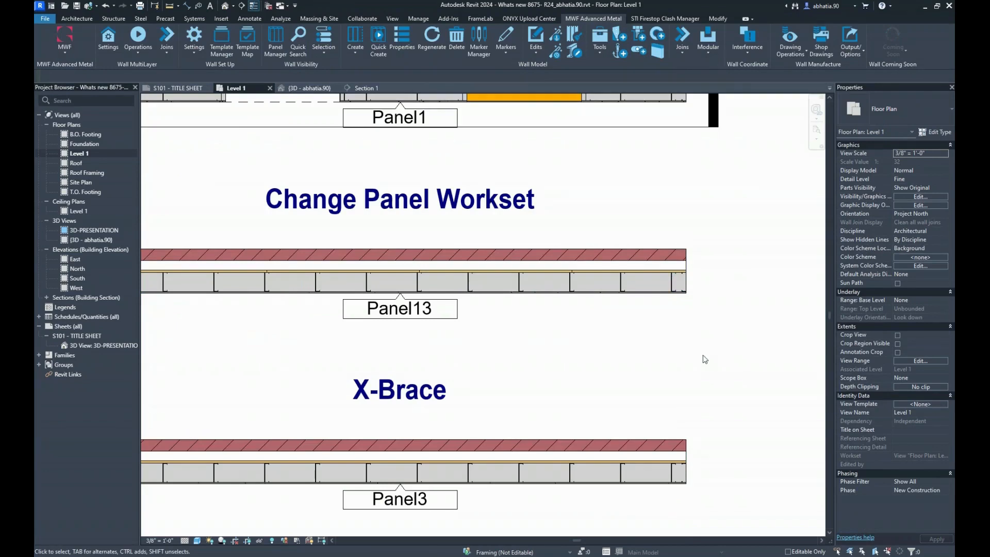
scroll(670, 382, "down", 2)
middle_click_drag(658, 387, 673, 298)
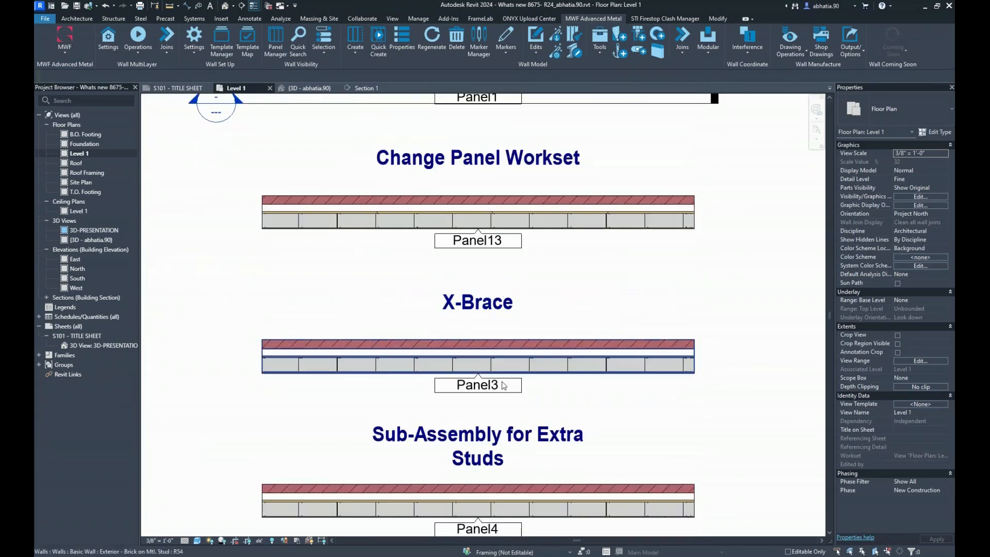
left_click(463, 341)
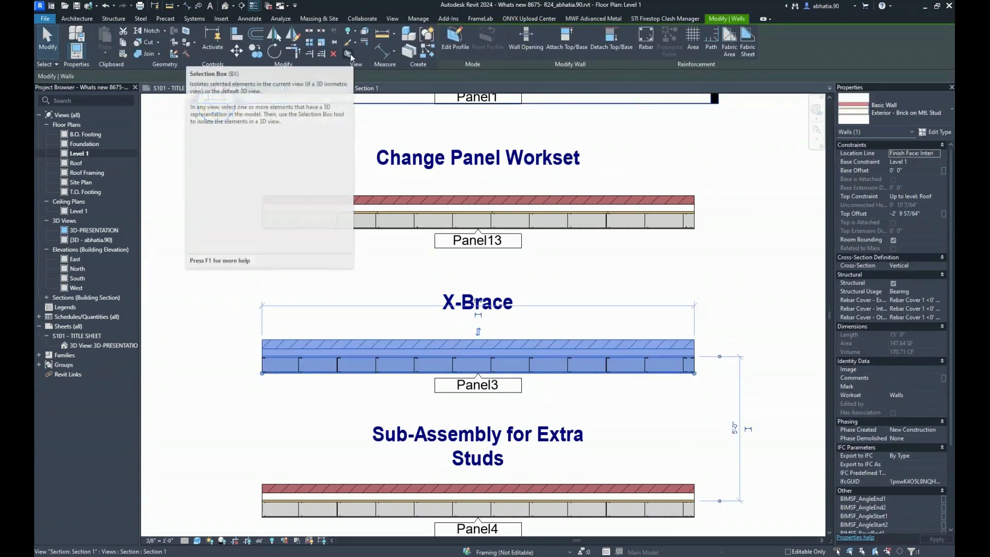
left_click(351, 54)
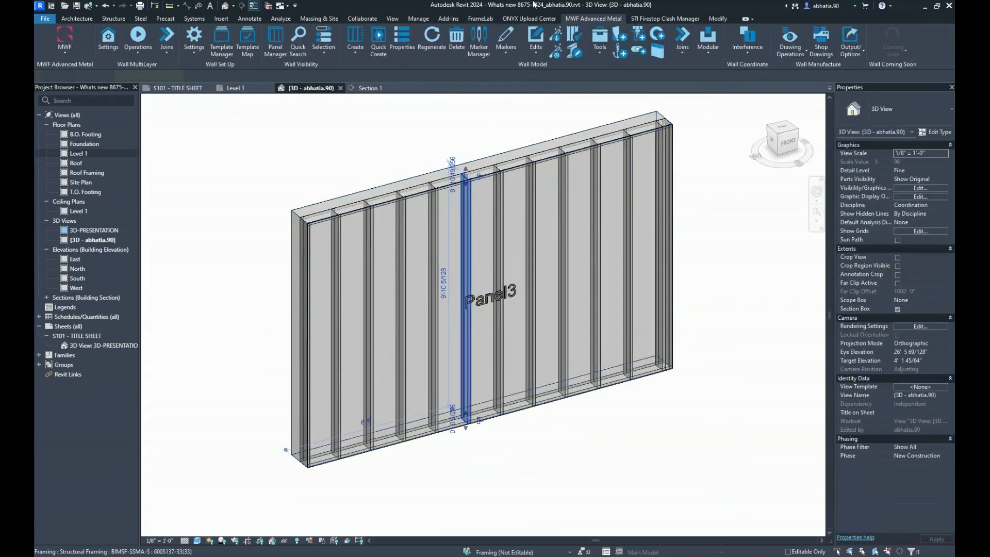
- Open the X-Braces settings in the Bracing feature of Panel3's MWF properties
left_click(465, 240)
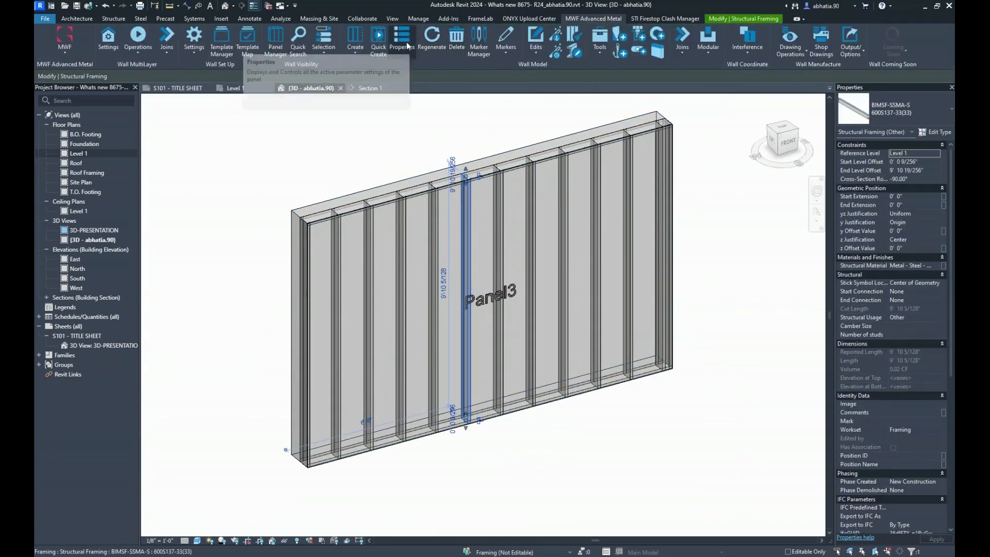
double_click(434, 190)
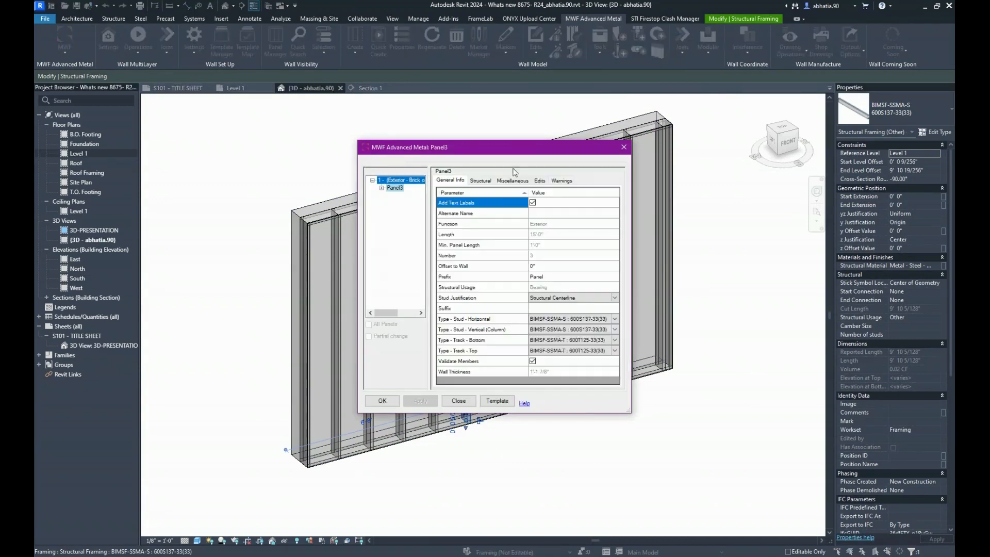
left_click(509, 181)
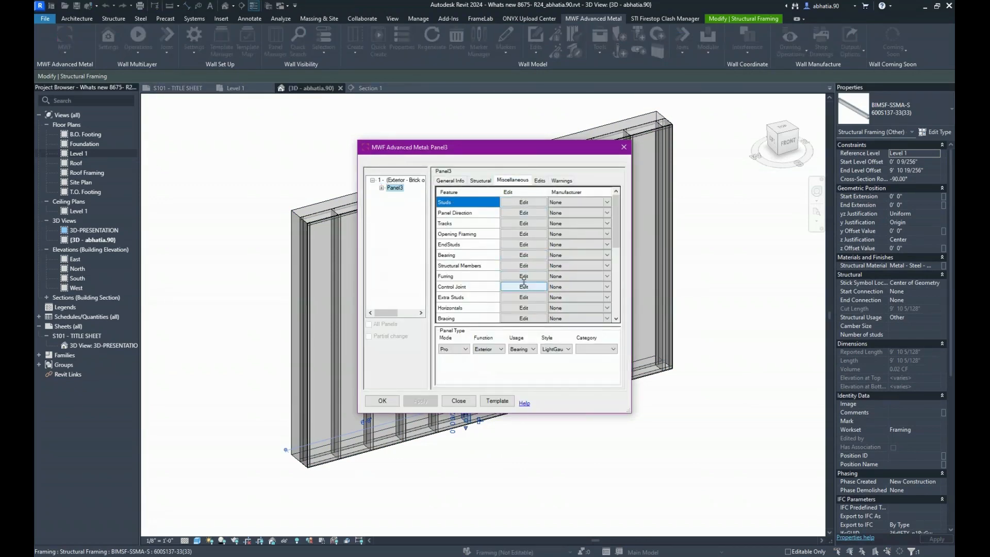
left_click(512, 320)
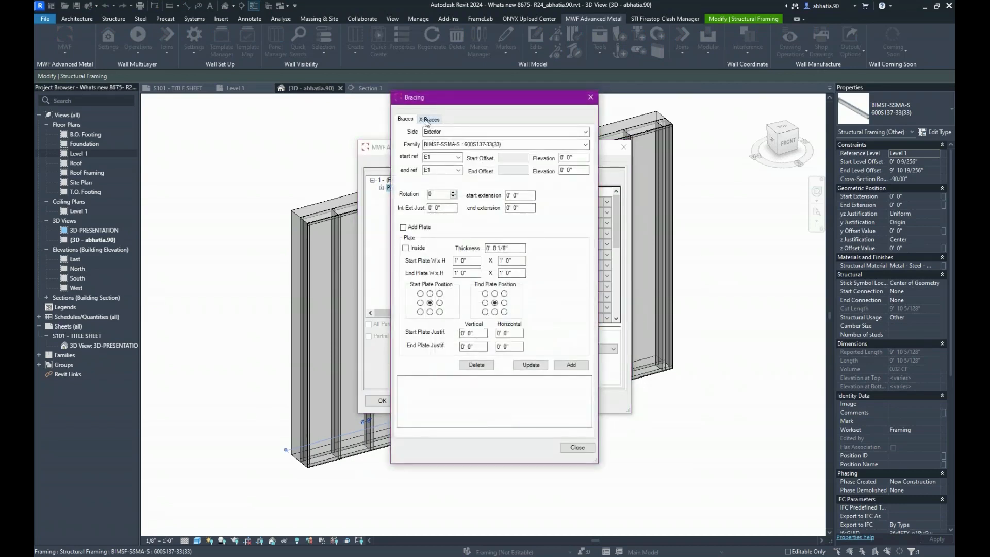
left_click(426, 120)
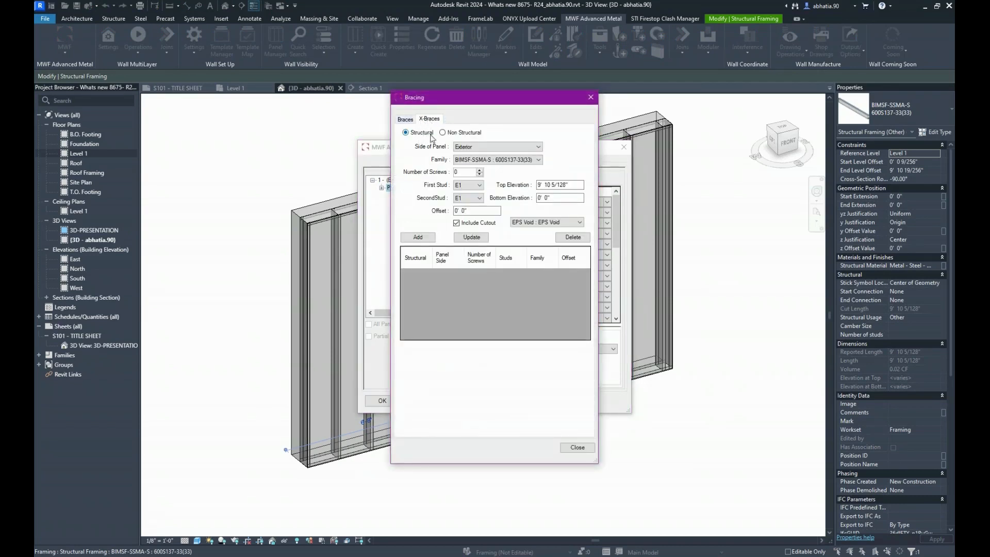
- Add a structural X-brace on Panel3's Exterior side from stud E1 to E2, using family BIMSF-SSMA-S : 600S137-33(33) with the EPS Void cutout
left_click(473, 148)
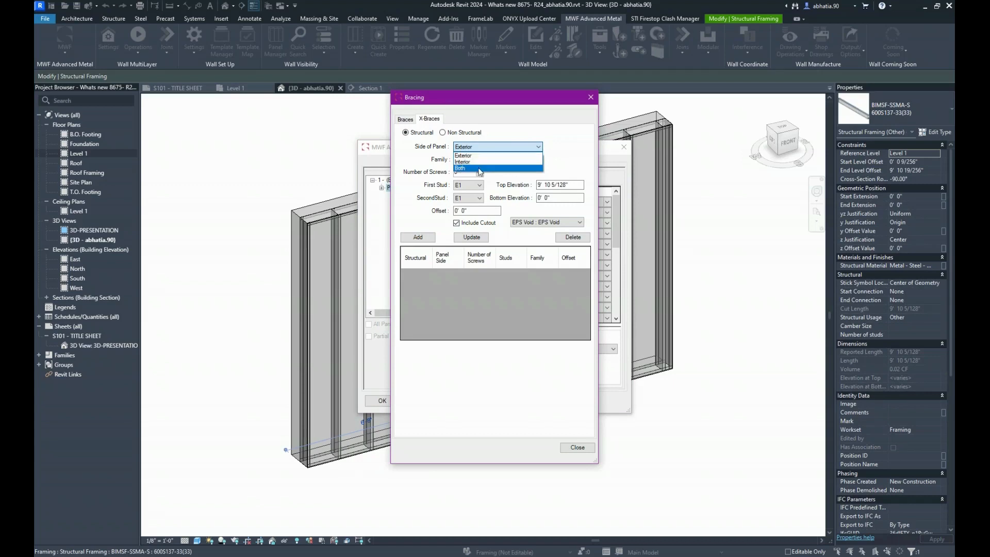
left_click(577, 144)
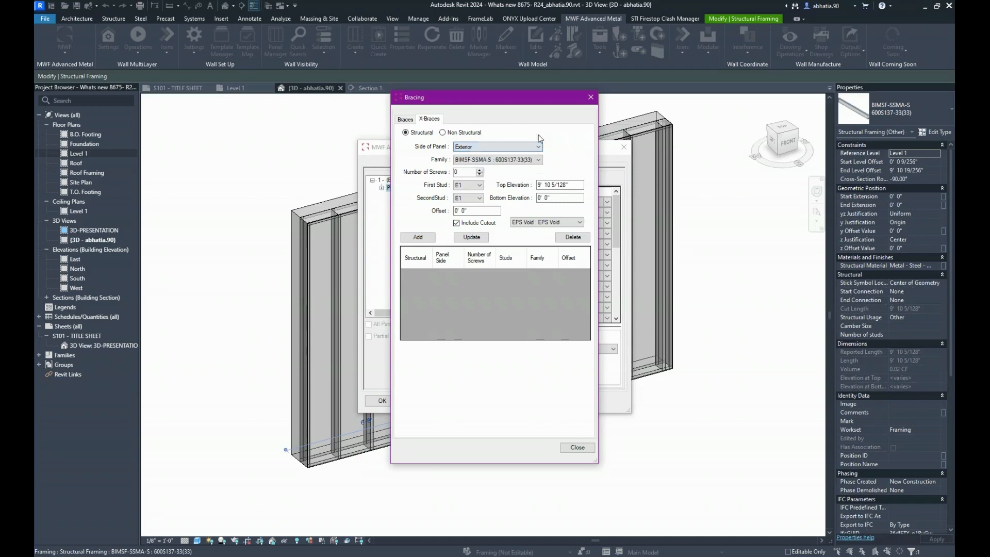
left_click(488, 148)
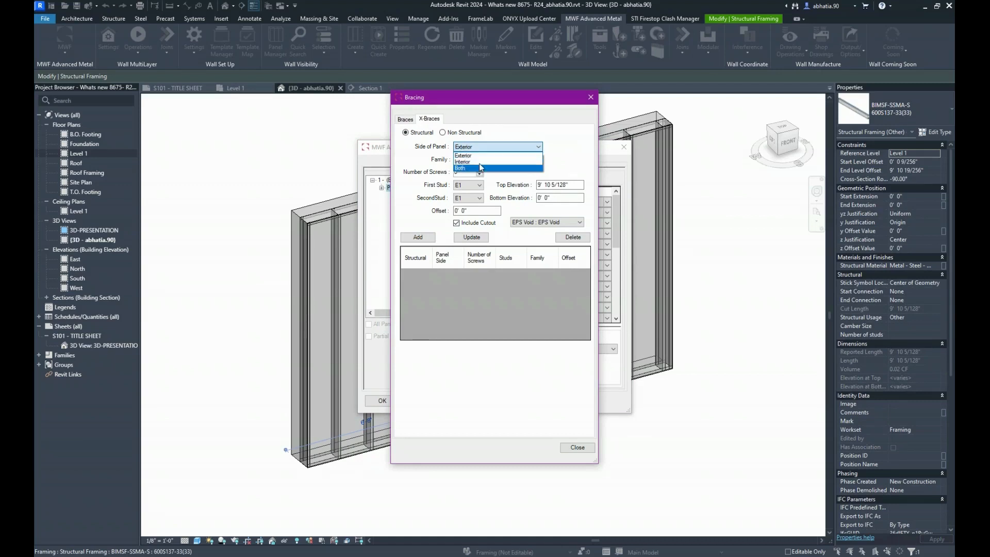
left_click(581, 146)
left_click(536, 161)
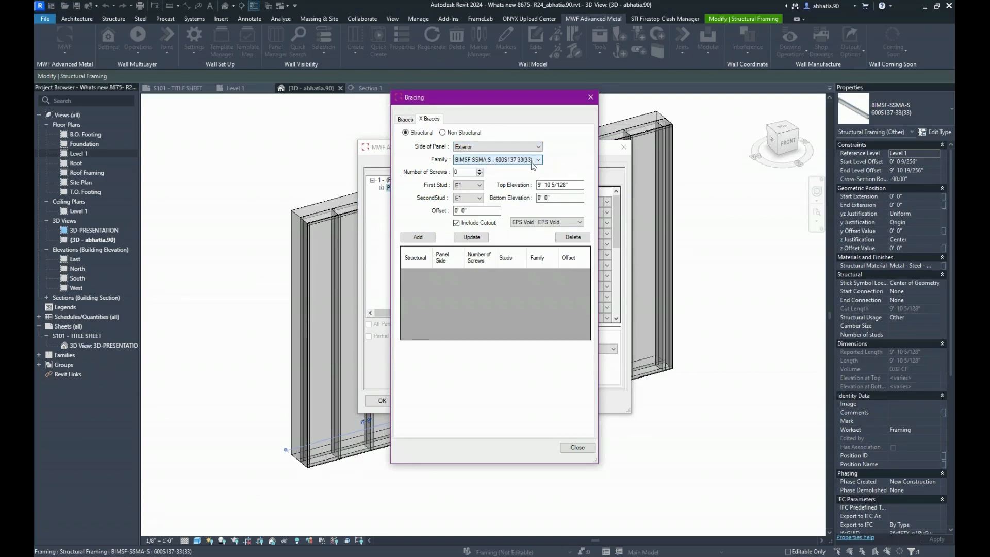
left_click(479, 198)
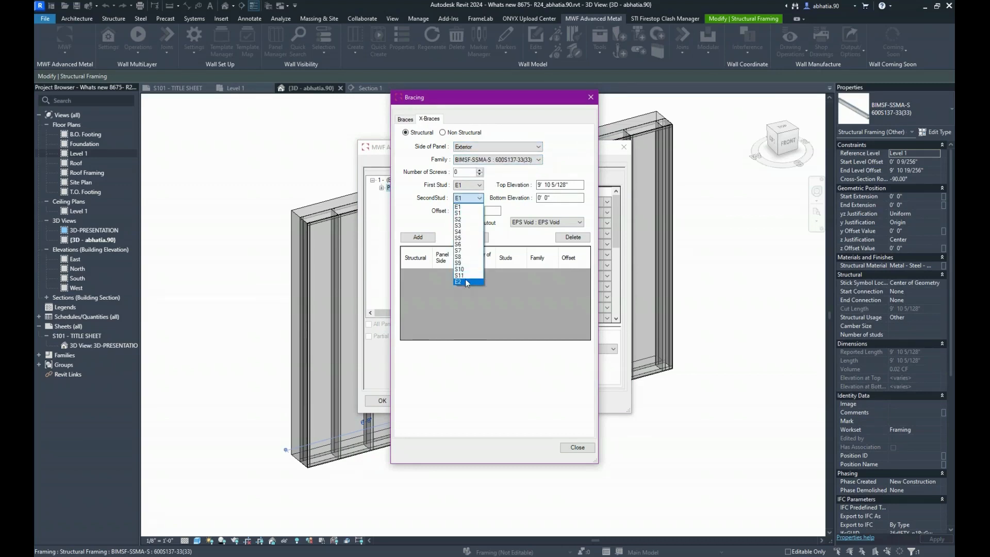
left_click(468, 283)
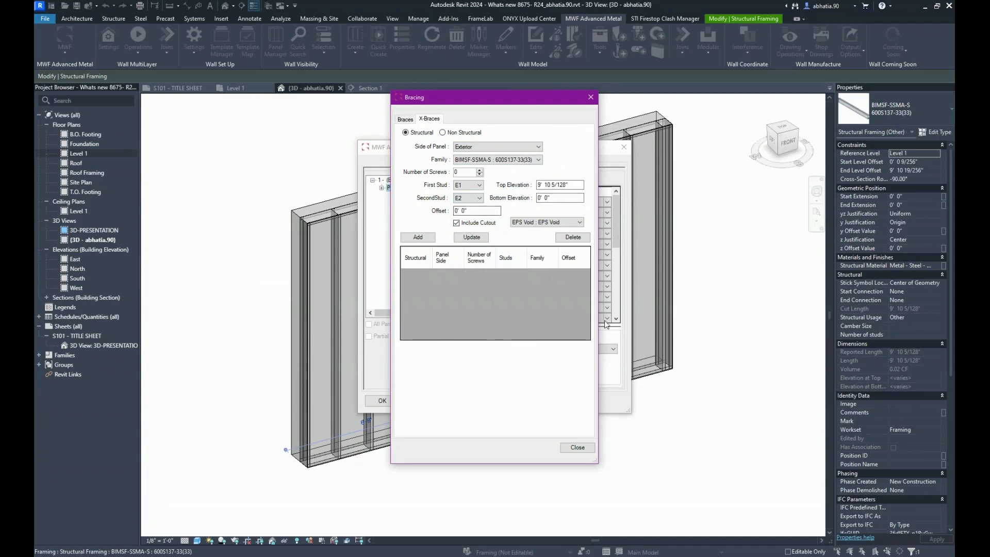
left_click(418, 238)
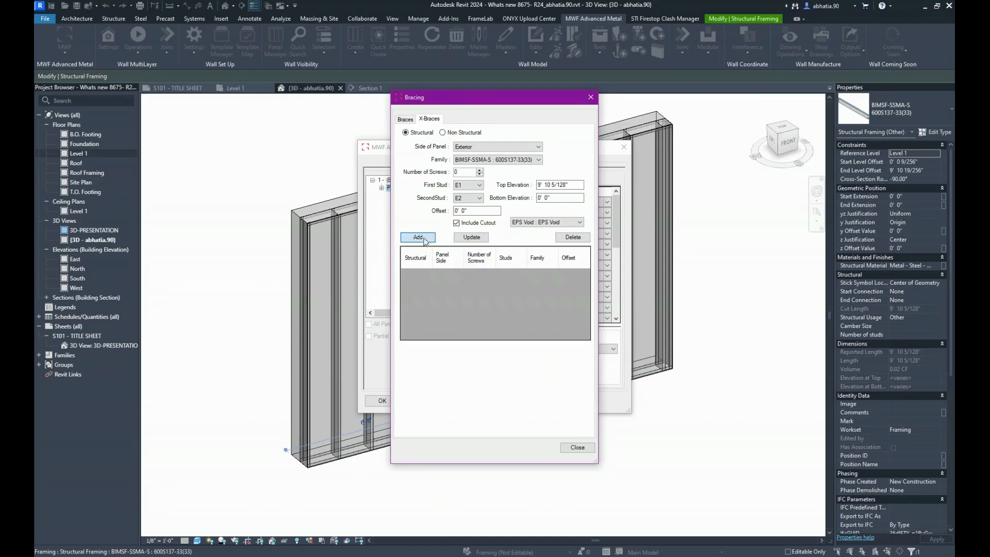
- Add the configured X-brace to the bracing list, update it with the Interior panel side, and apply the bracing to Panel3
left_click(424, 240)
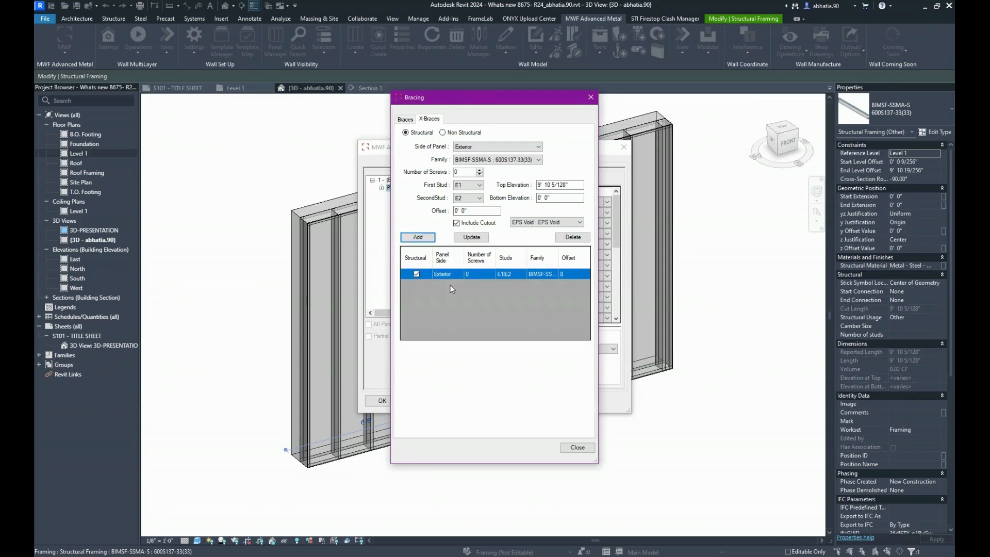
left_click(573, 452)
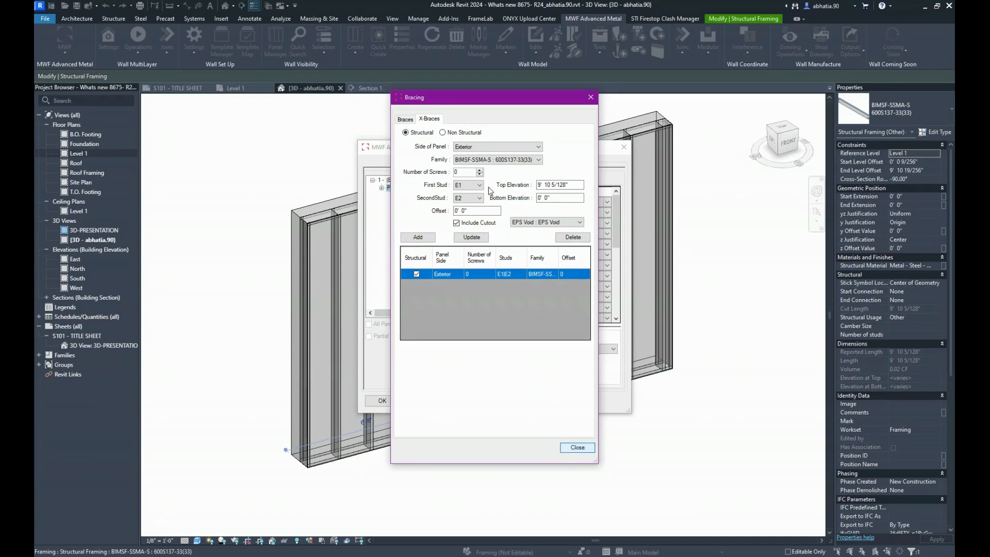
left_click(515, 146)
left_click(469, 165)
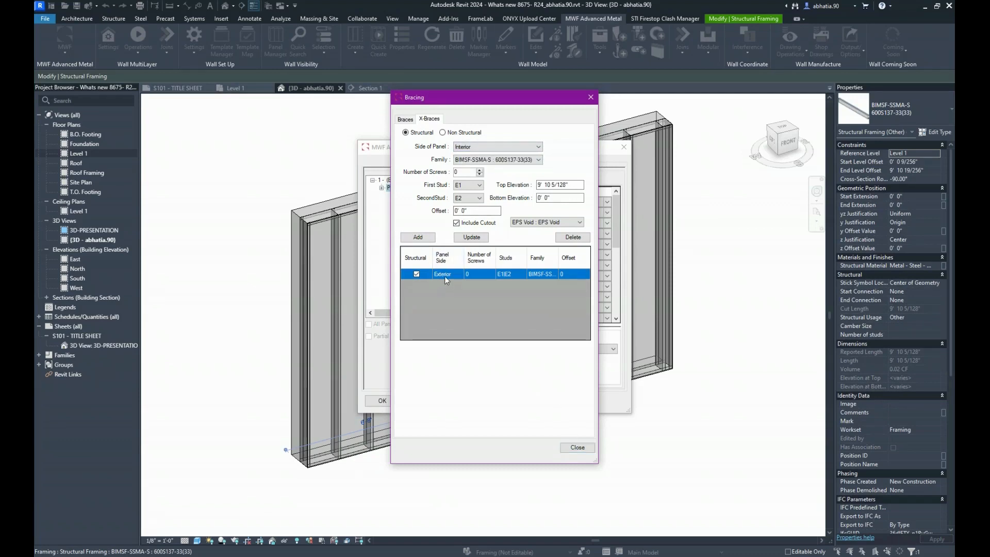
left_click(471, 238)
left_click(577, 447)
left_click(381, 401)
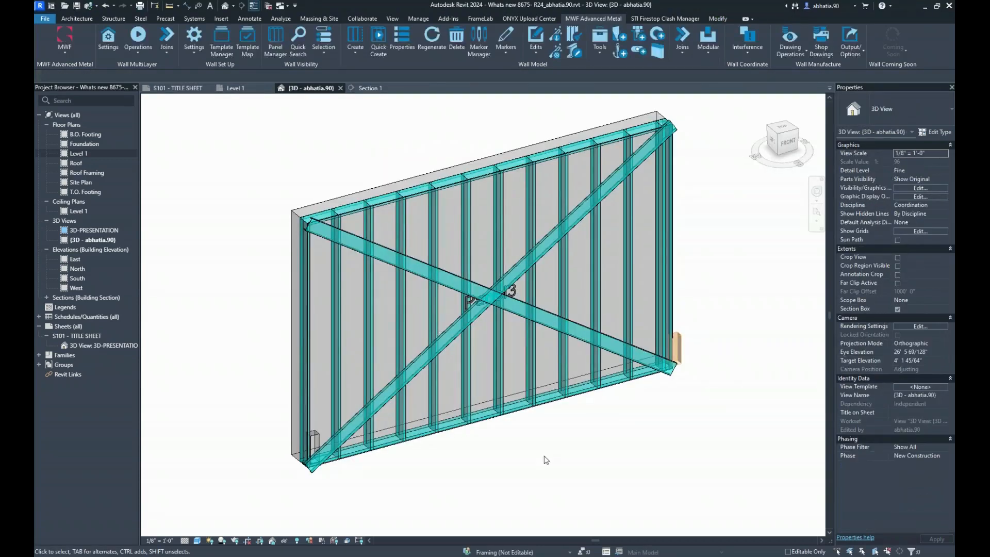
- Check the BIMSF_Description and BIMSF_Label properties of Panel3's diagonal X-brace member in the 3D view
left_click(551, 250)
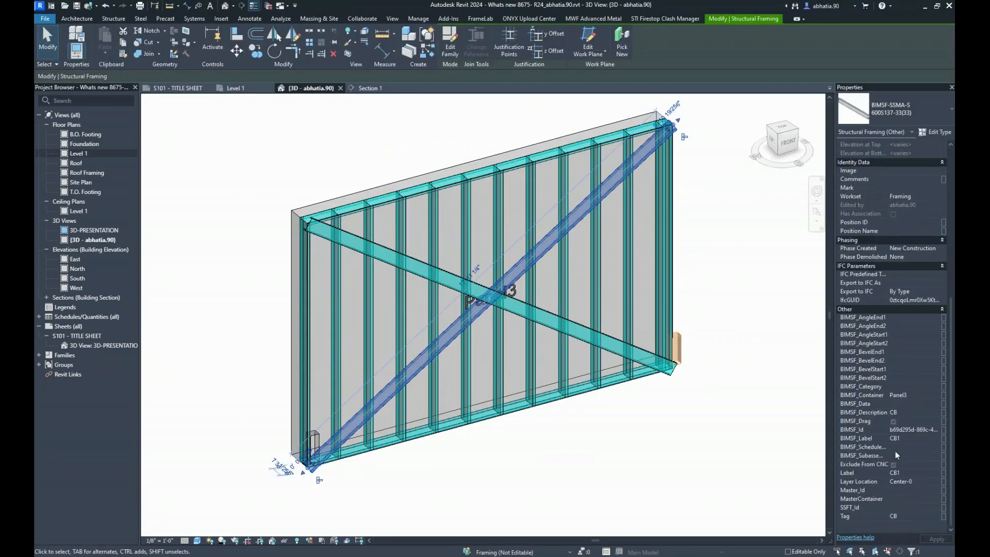
left_click(697, 435)
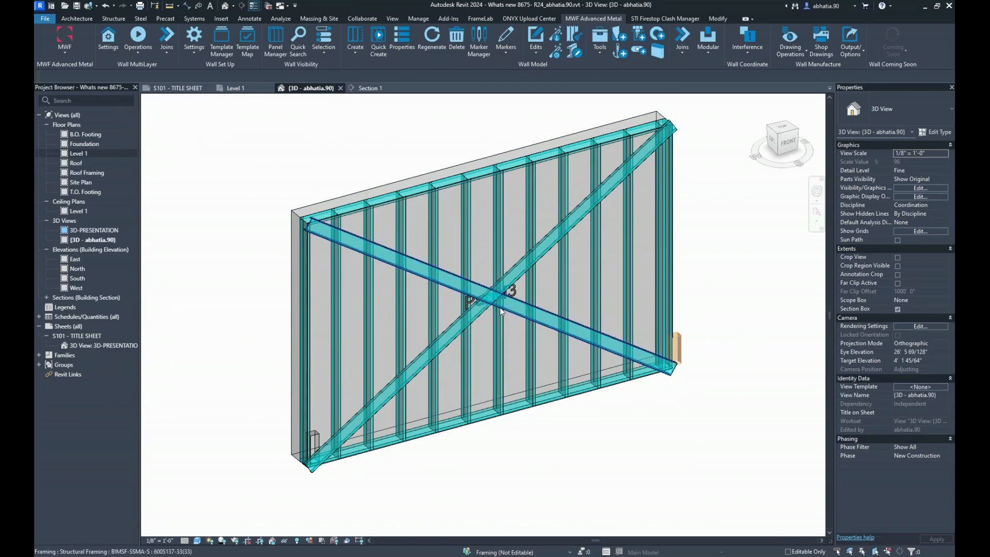
left_click(508, 285)
scroll(932, 431, "down", 8)
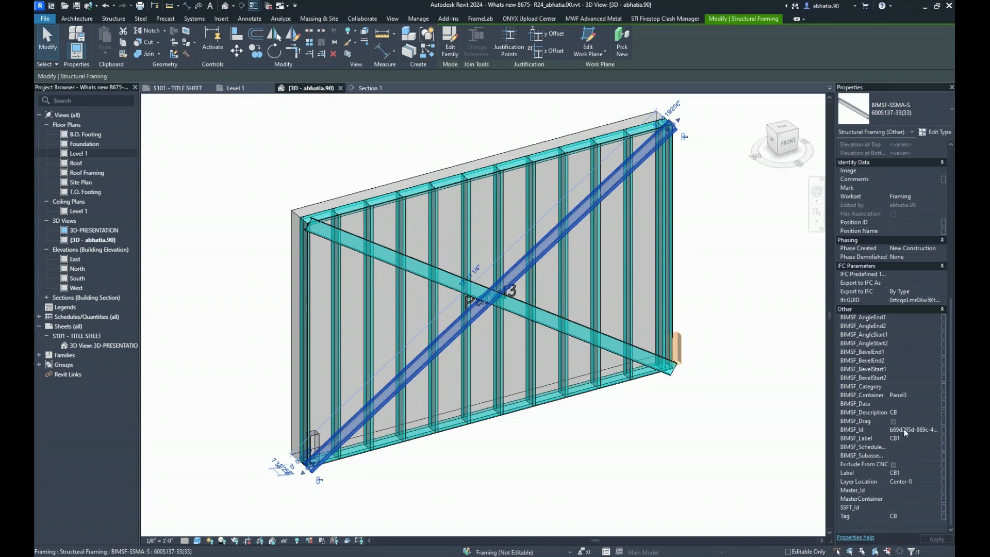
left_click(903, 412)
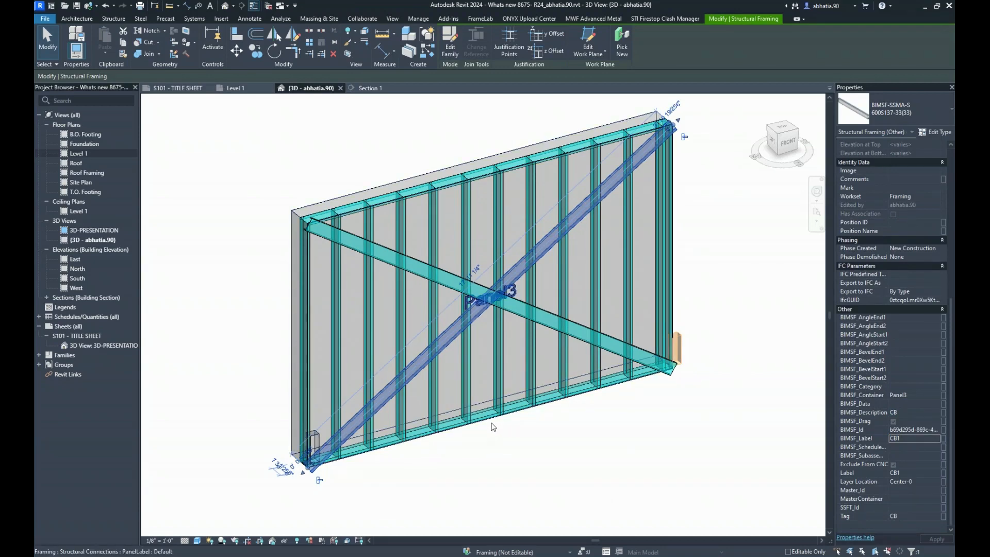
left_click(588, 442)
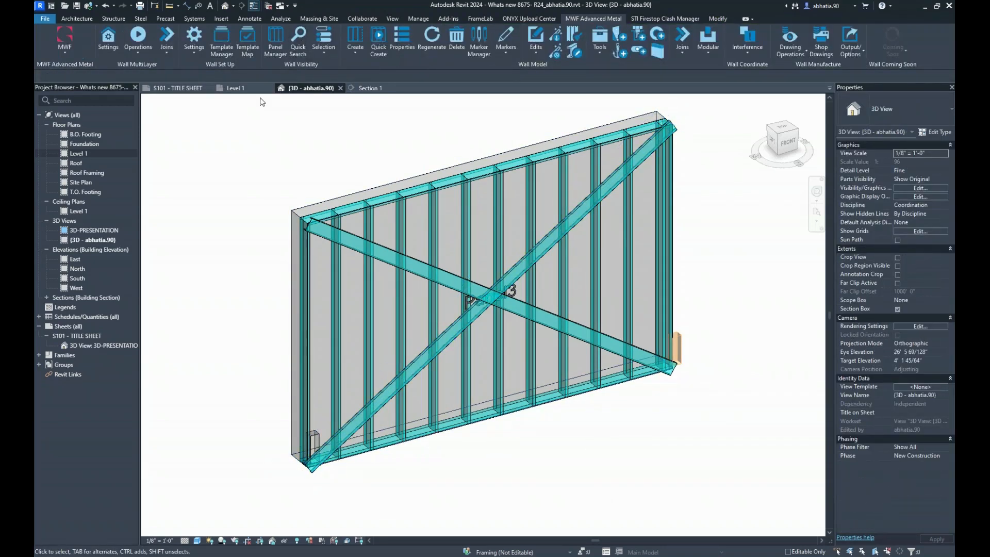
- Switch to the Level 1 floor plan and bring up the Sub-Assembly for Extra Studs section with Panel4
left_click(245, 90)
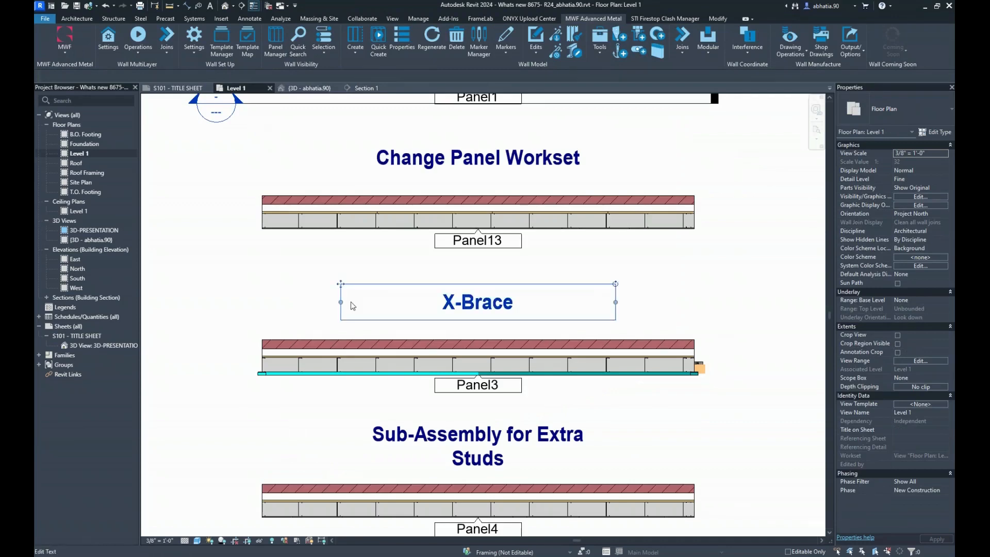
left_click(349, 304)
left_click(258, 293)
scroll(258, 293, "down", 2)
middle_click_drag(354, 365, 404, 168)
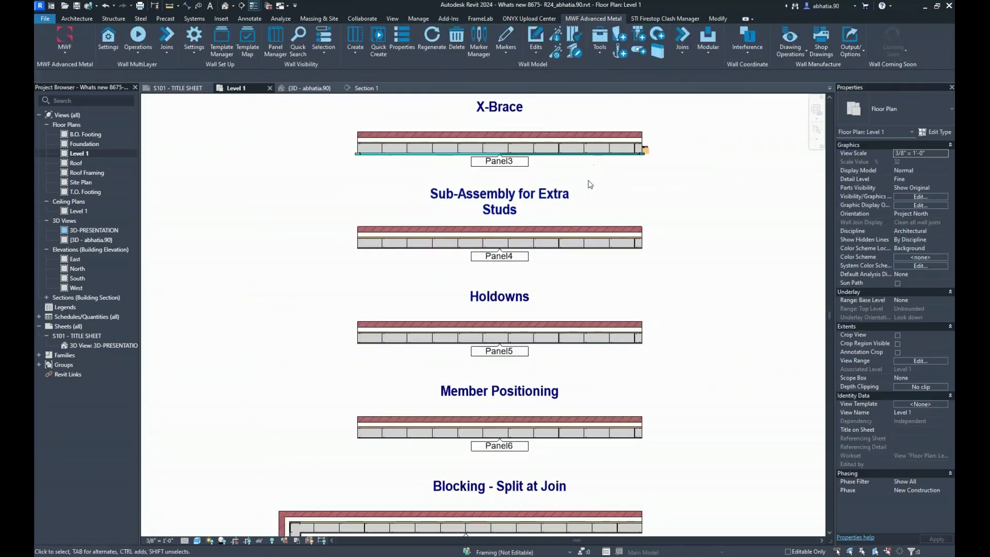
scroll(476, 256, "up", 2)
scroll(476, 256, "up", 2)
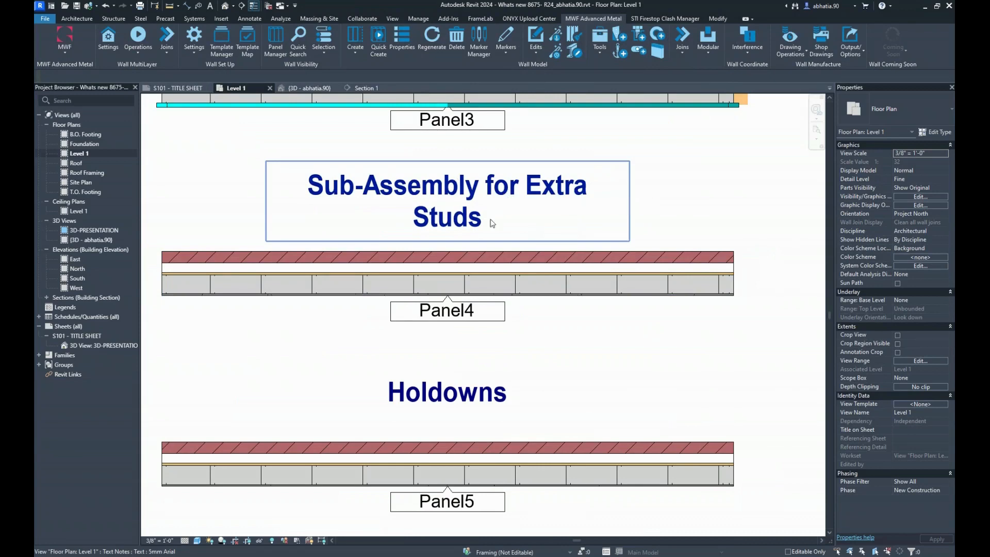
- Open the Repeat/Modify settings of the Extra Studs feature in Panel4's MWF properties
left_click(449, 258)
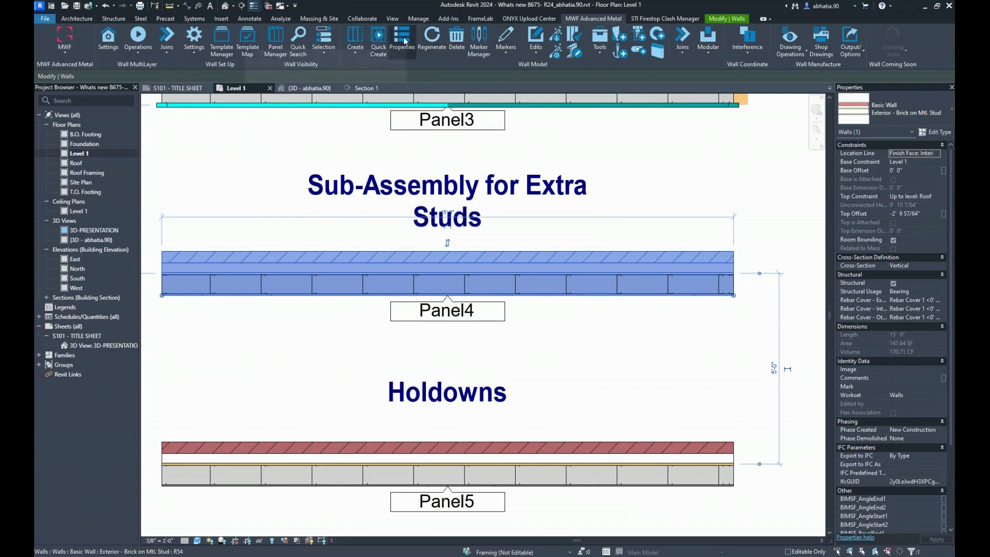
left_click(412, 41)
left_click(447, 310)
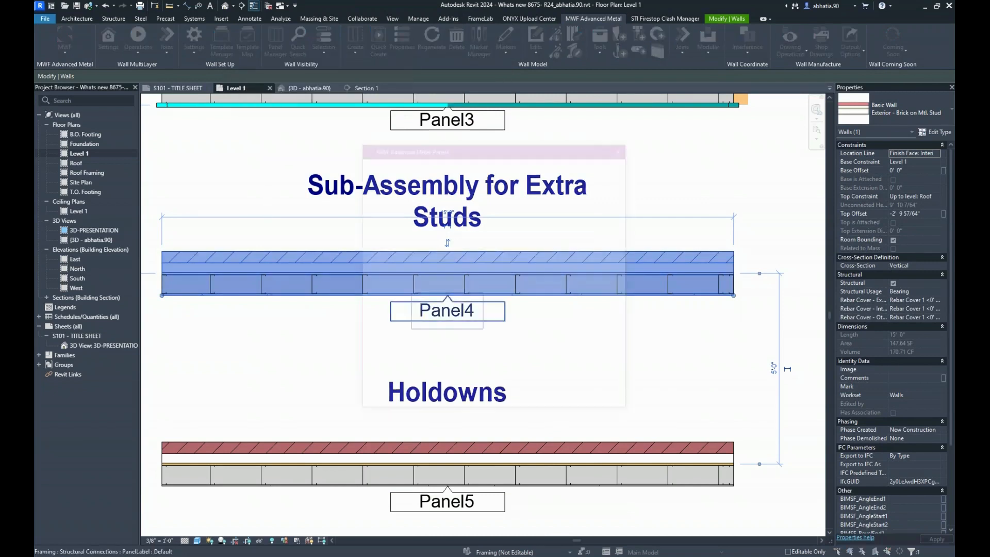
left_click(512, 180)
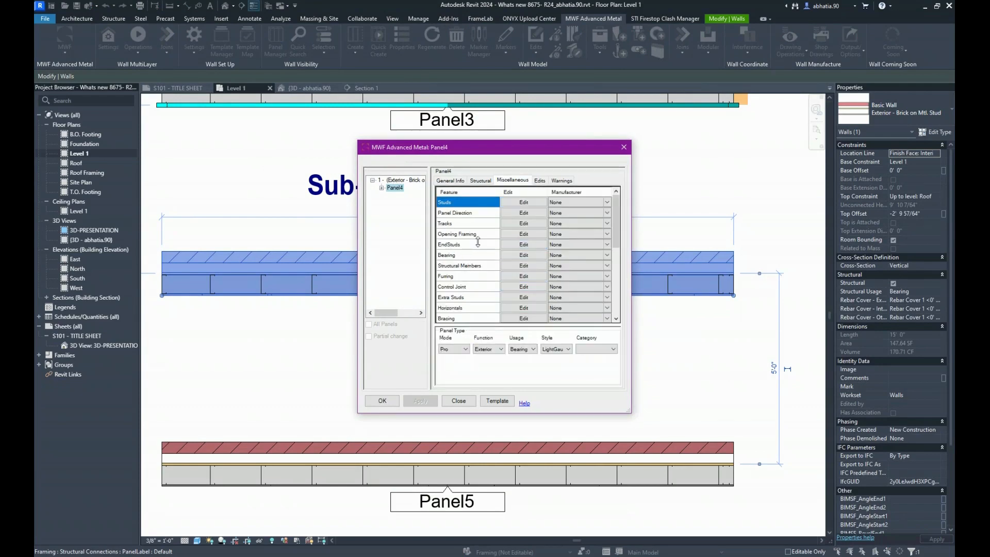
left_click(523, 297)
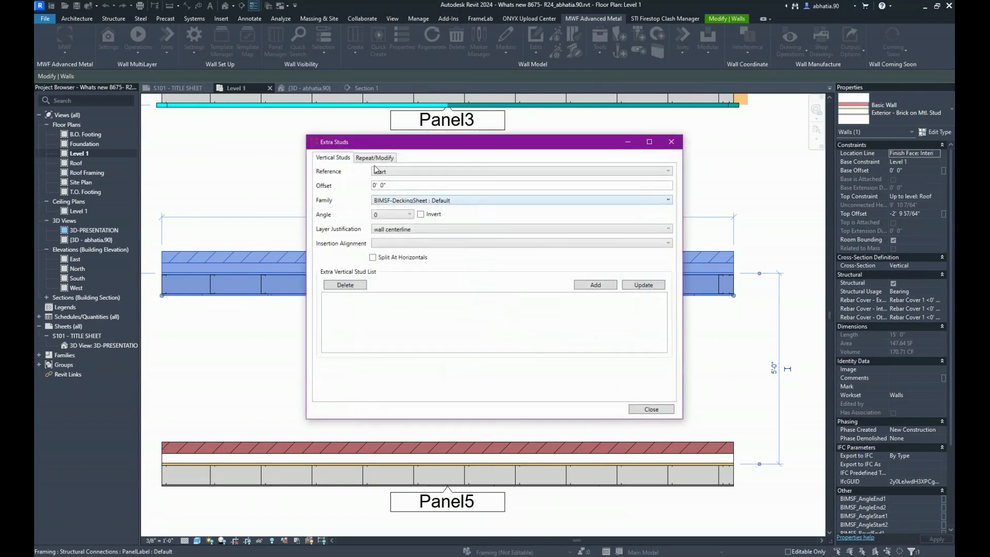
left_click(374, 158)
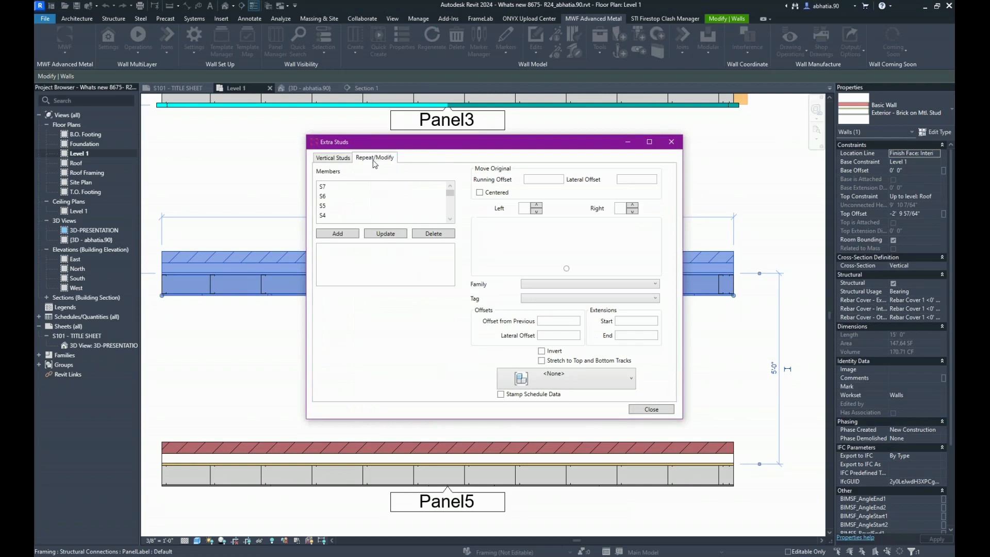
- Add one inverted repeat stud on the left of member S5 with the Default : Generic Builtup sub-assembly, and apply it to Panel4
left_click(336, 210)
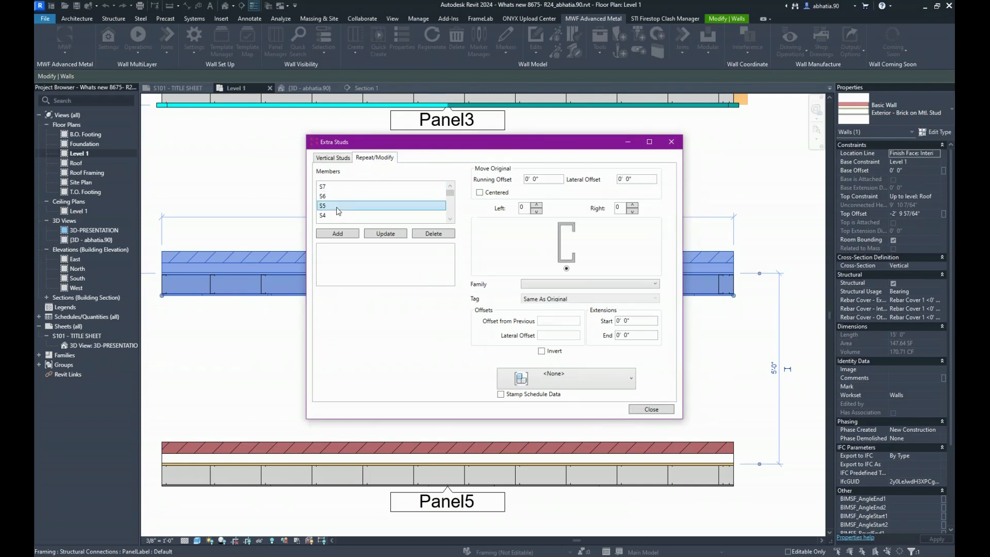
left_click(536, 205)
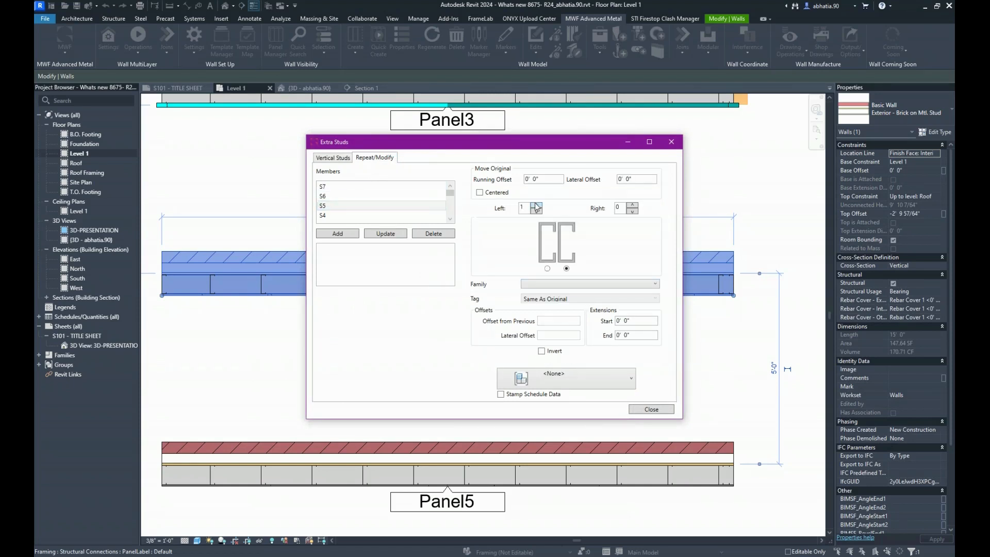
left_click(547, 269)
left_click(542, 351)
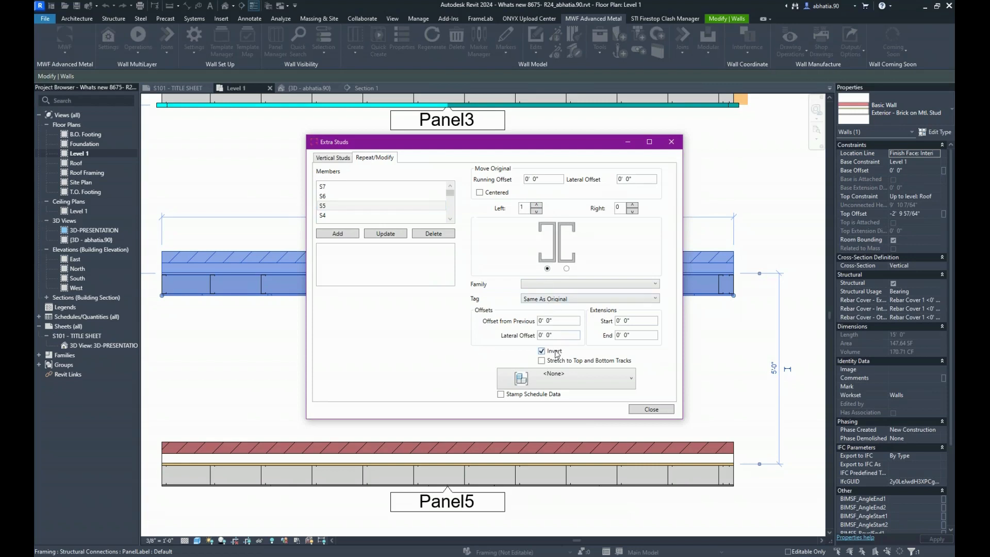
left_click(576, 387)
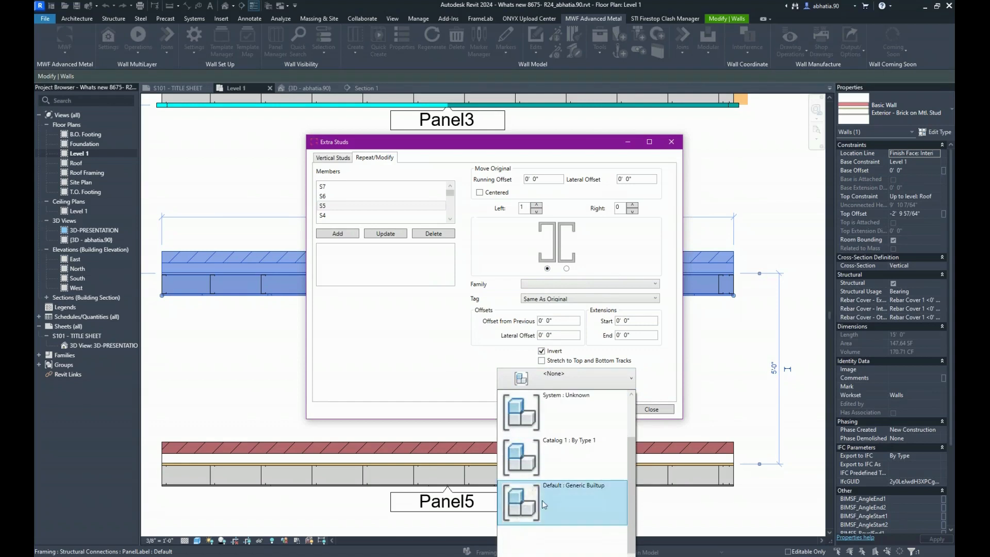
left_click(544, 504)
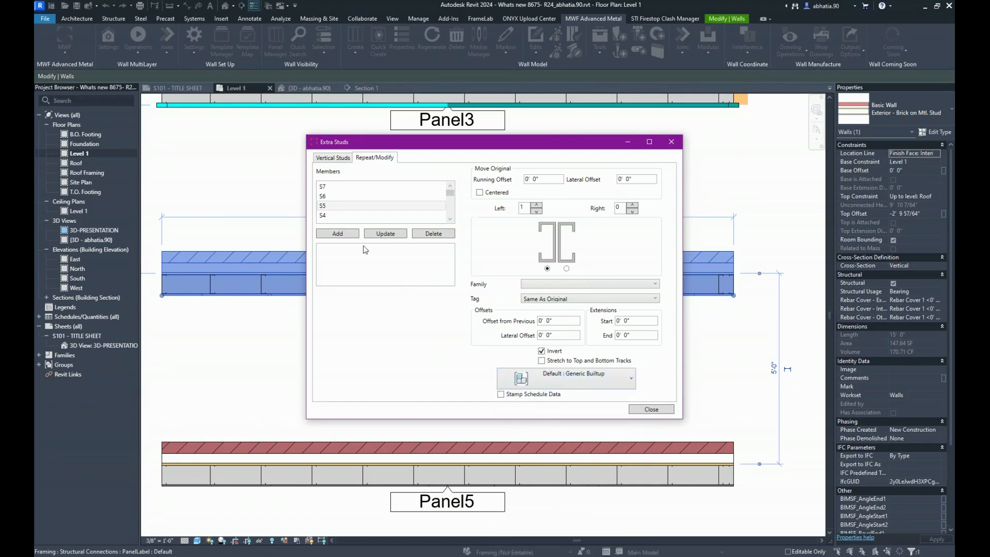
left_click(339, 234)
left_click(334, 249)
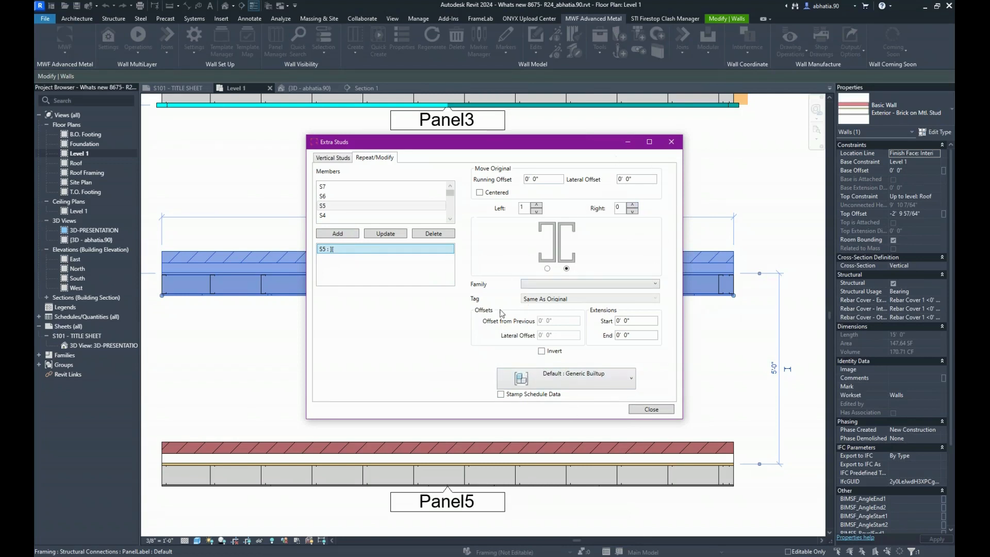
left_click(650, 410)
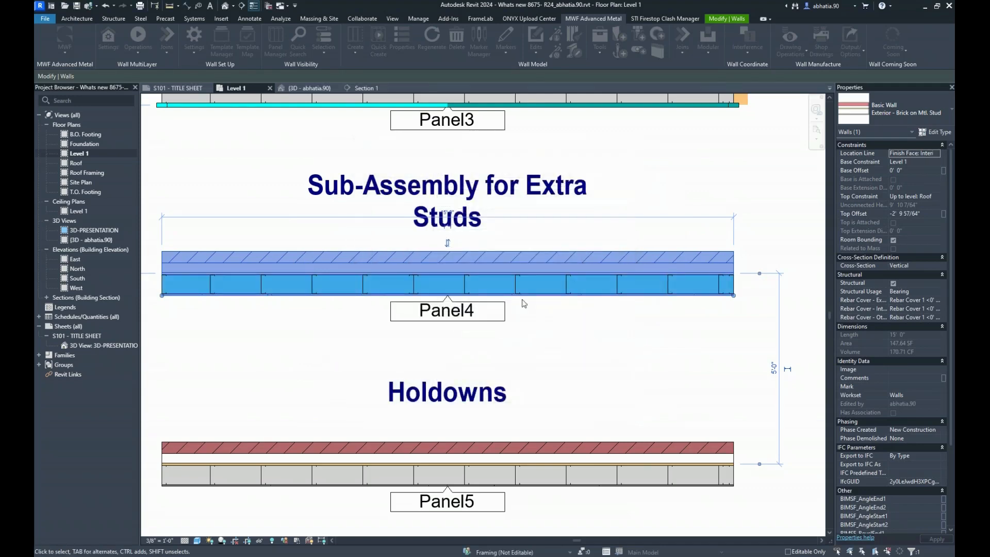
- Check the BIMSF_Subassembly property of Panel4's two back-to-back studs, widening the properties display to read the full parameter name
scroll(331, 287, "up", 6)
left_click(245, 413)
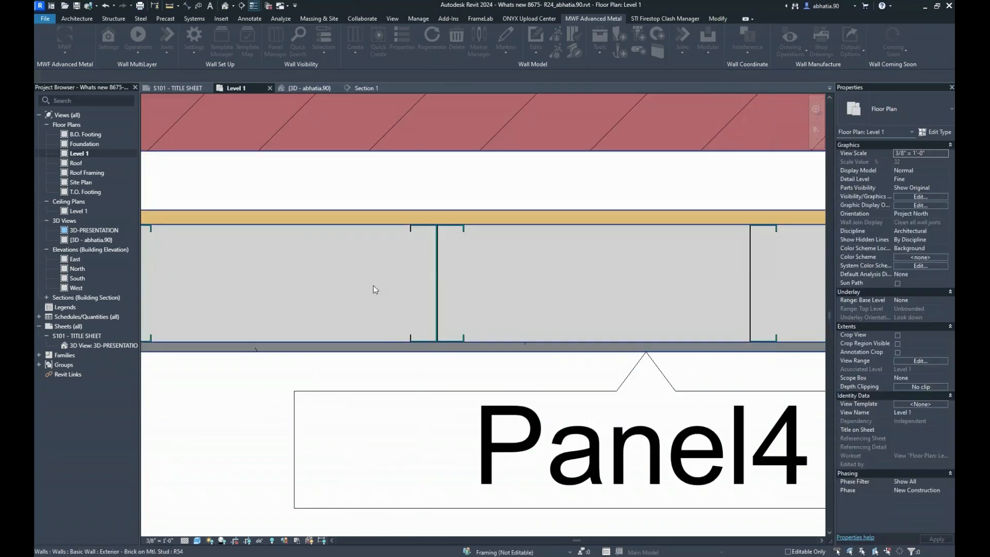
scroll(420, 344, "up", 3)
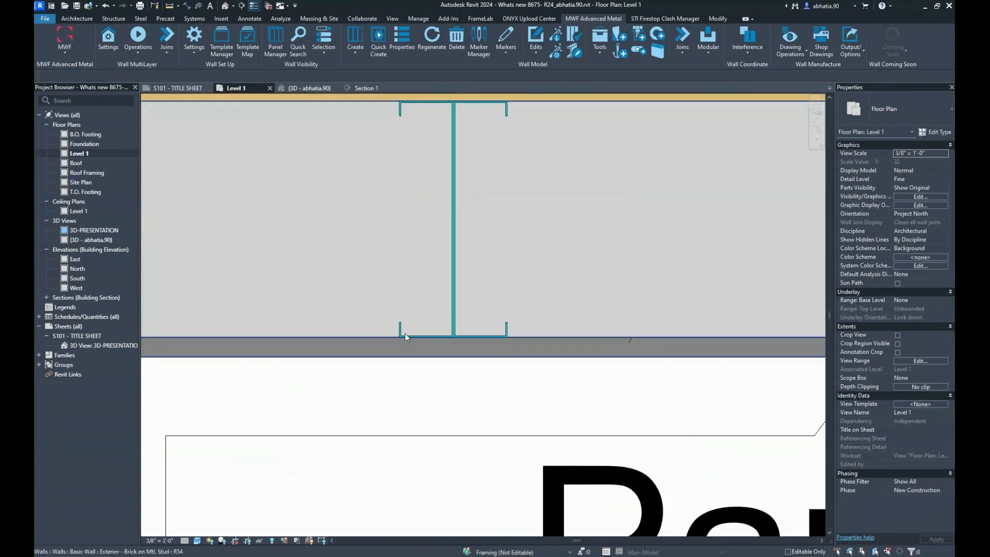
left_click(405, 336)
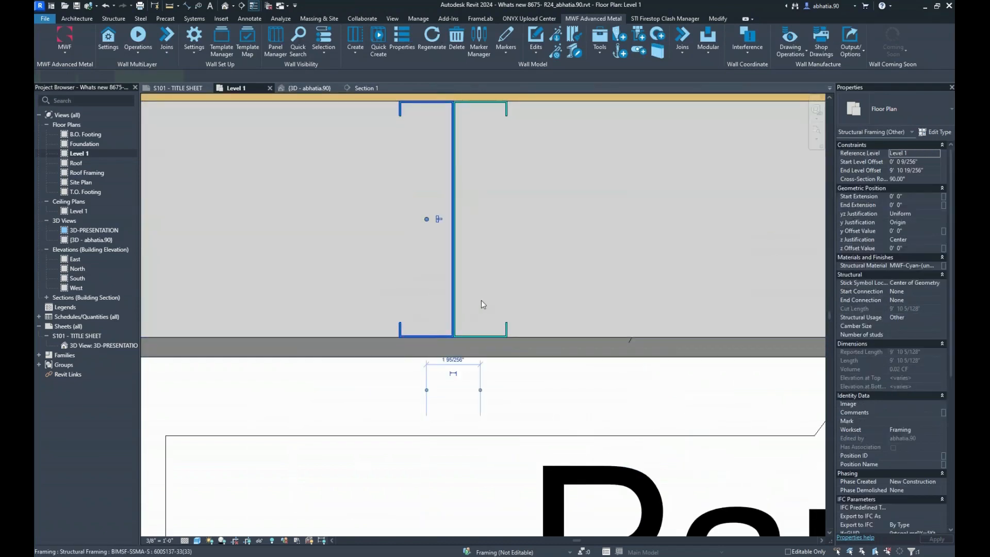
left_click(508, 325, "ctrl")
scroll(917, 377, "down", 5)
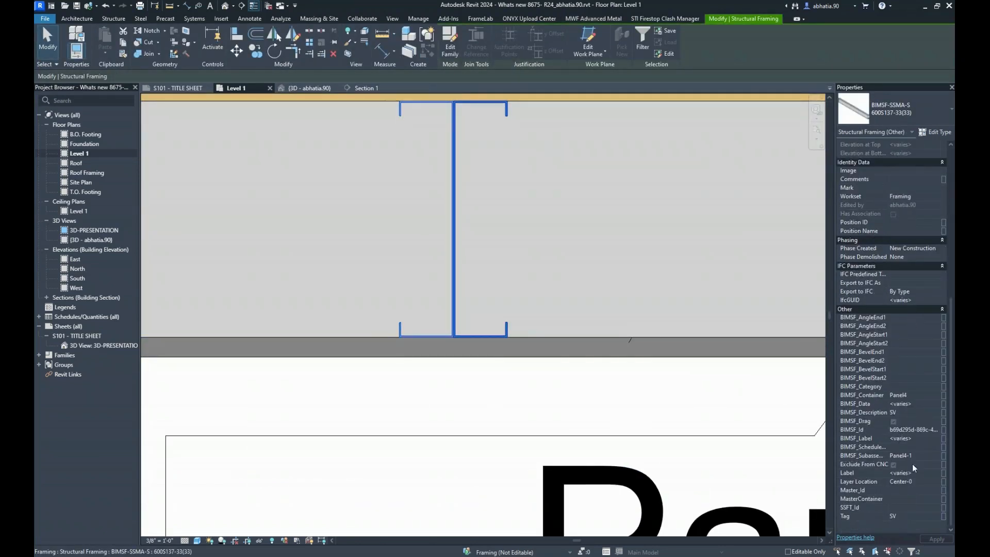
left_click(911, 456)
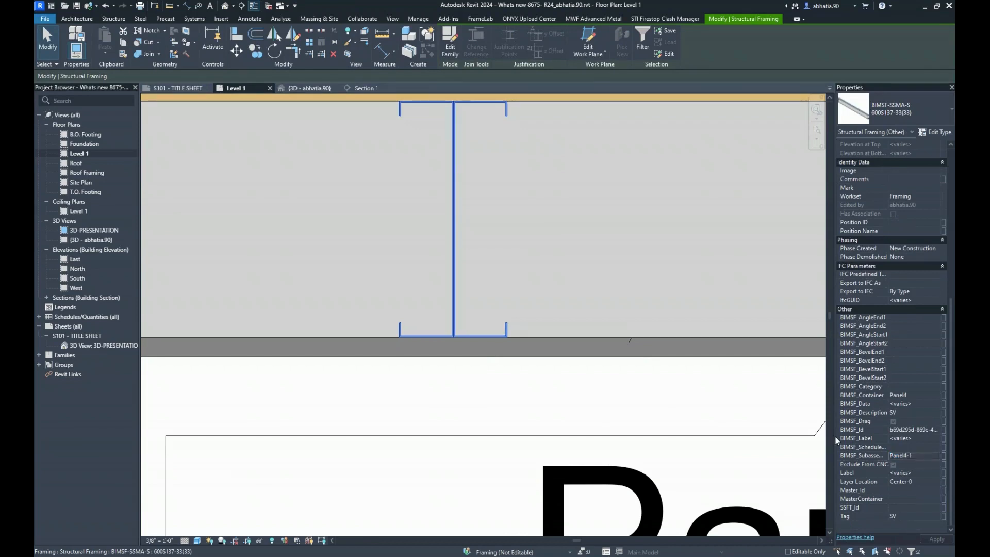
left_click_drag(835, 441, 800, 441)
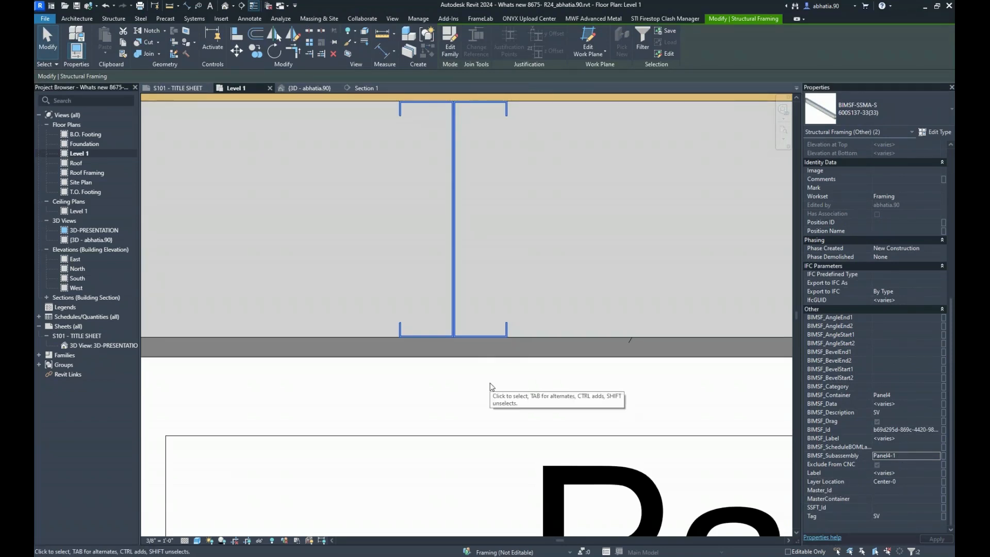
left_click(480, 359)
- Open the Holdowns settings in the MWF properties of Panel5's wall under the Holdowns heading
scroll(515, 272, "down", 10)
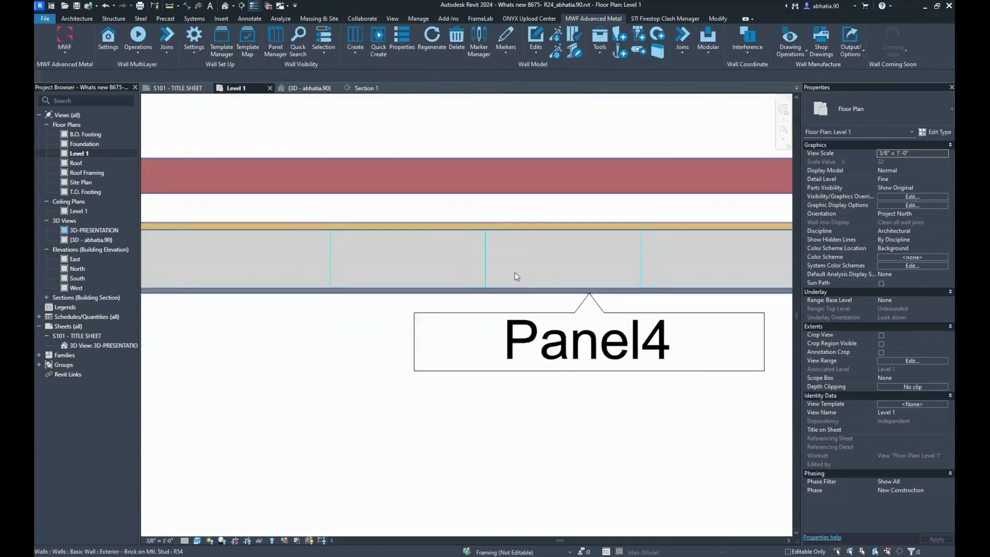
scroll(529, 346, "up", 5)
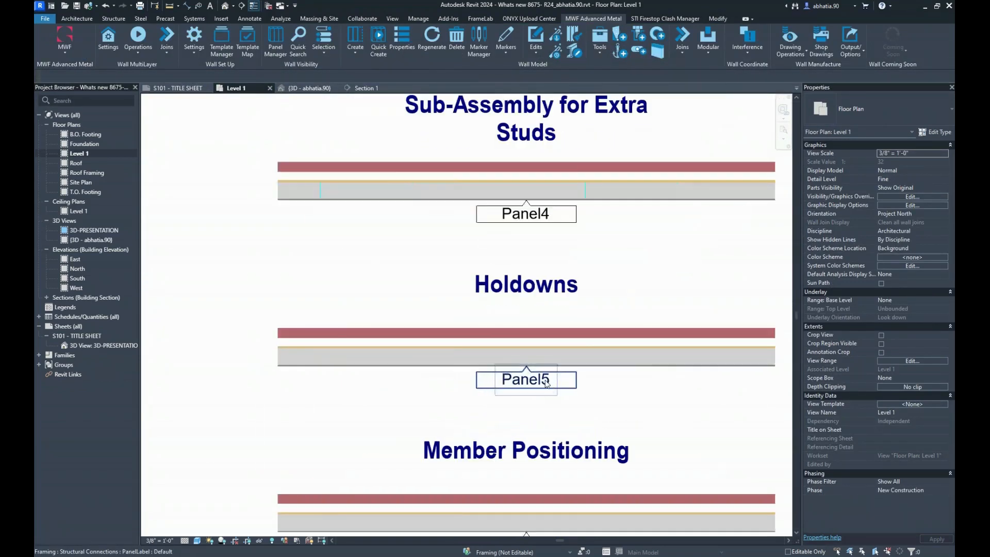
left_click(514, 339)
middle_click_drag(534, 269, 492, 246)
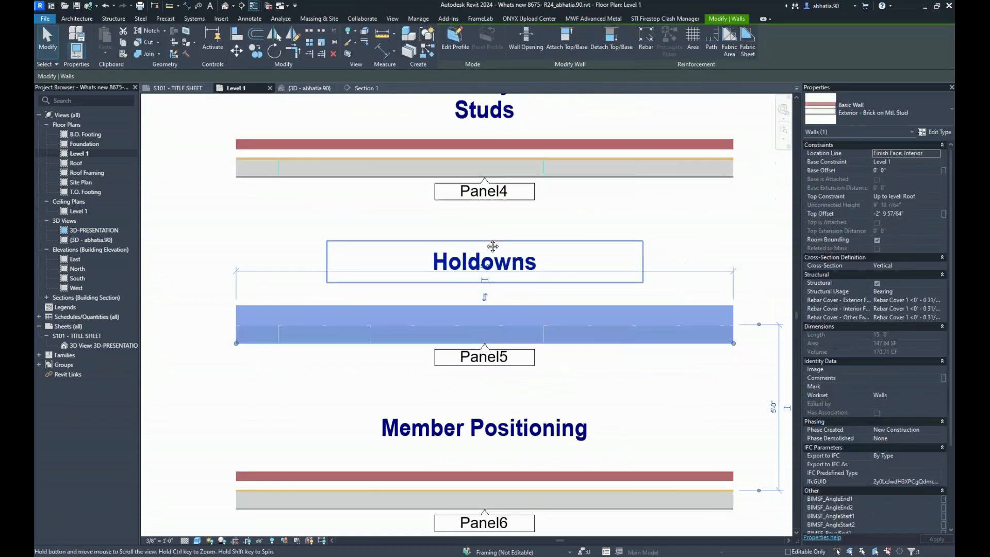
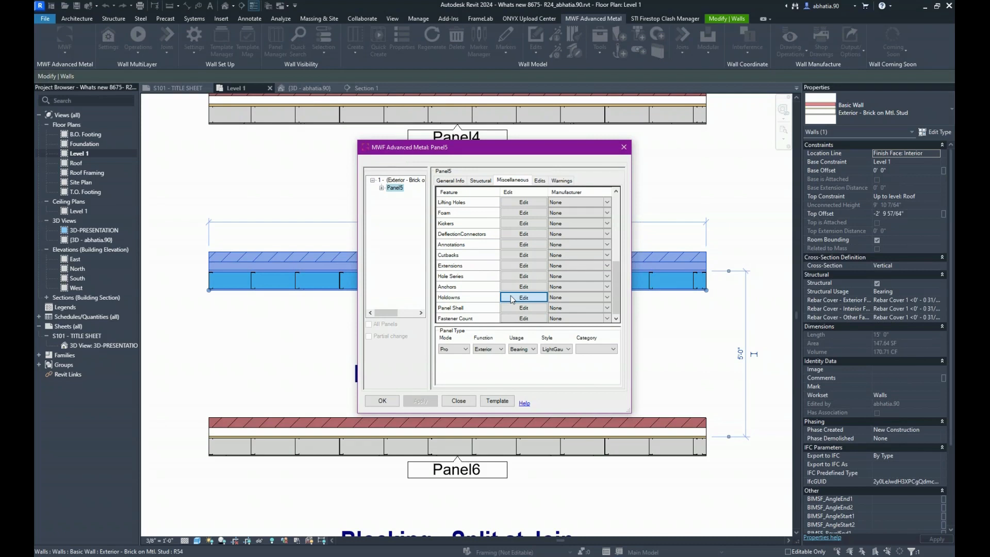
left_click(512, 299)
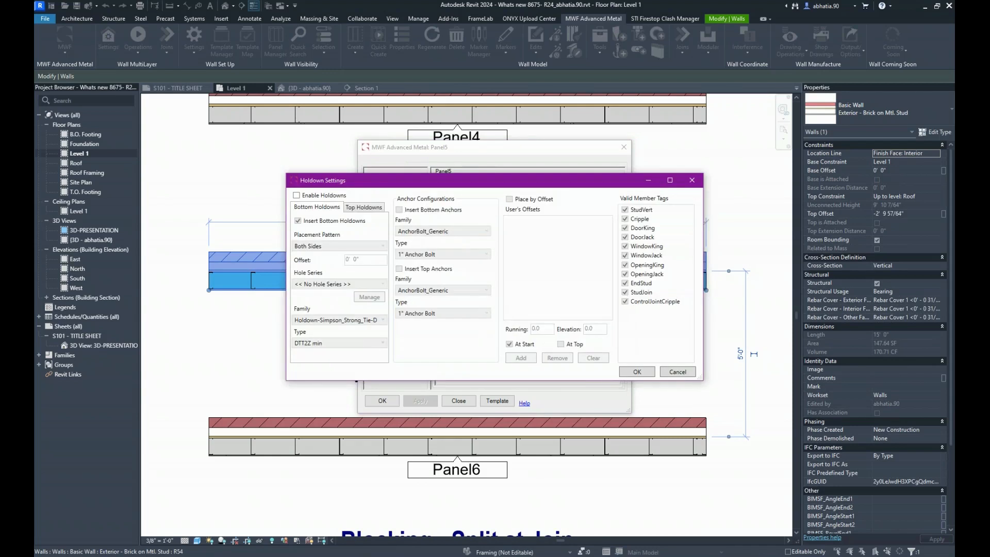
- Enable holdowns for Panel5 and give the bottom holdowns the Open Side placement pattern and the RoundHole - 2" Round Hole series
left_click(297, 195)
left_click(350, 248)
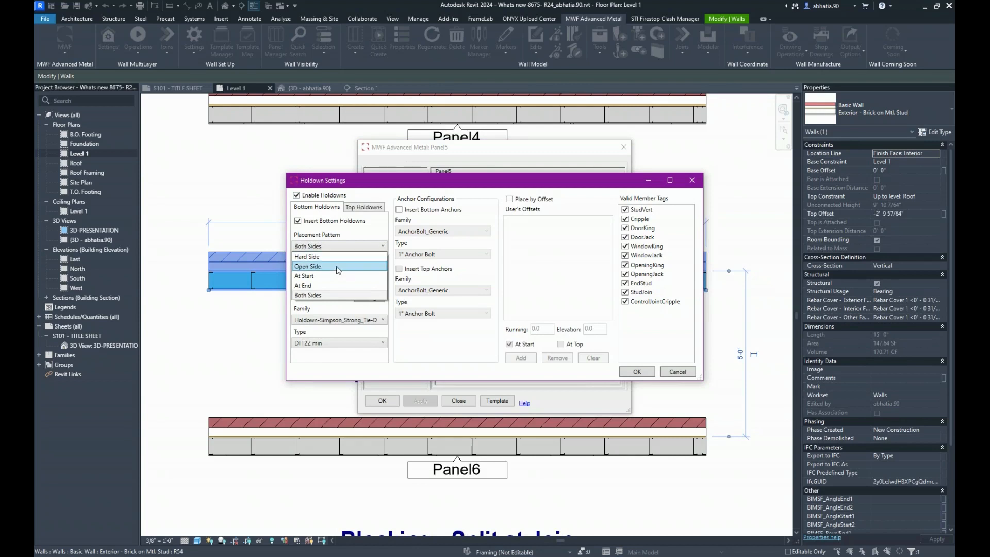
left_click(338, 268)
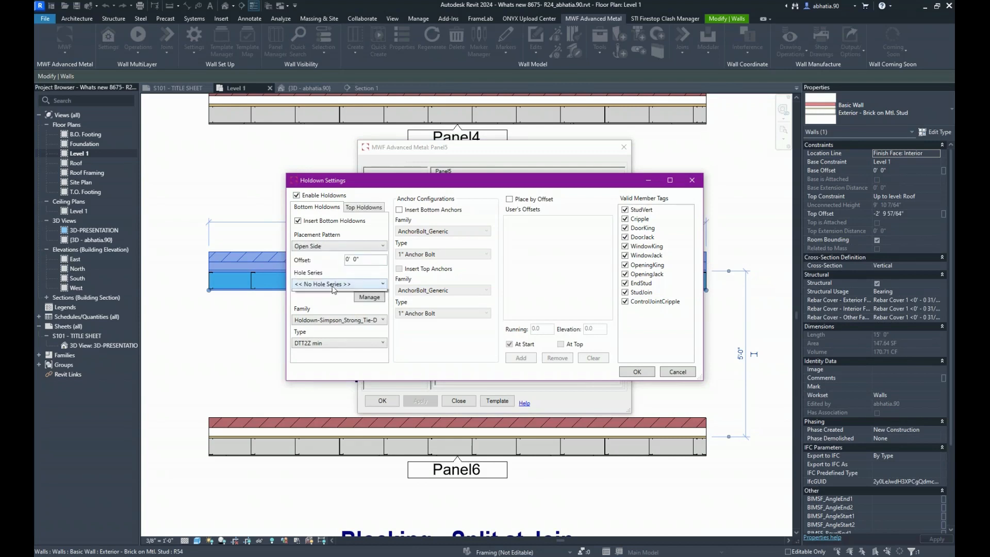
left_click(333, 284)
left_click(333, 308)
- Set the bottom holdowns to the Holdown-Simpson_Strong_Tie-HDU-3D family with an HDU8-SDS2.5 type, and include bottom anchors
left_click(330, 320)
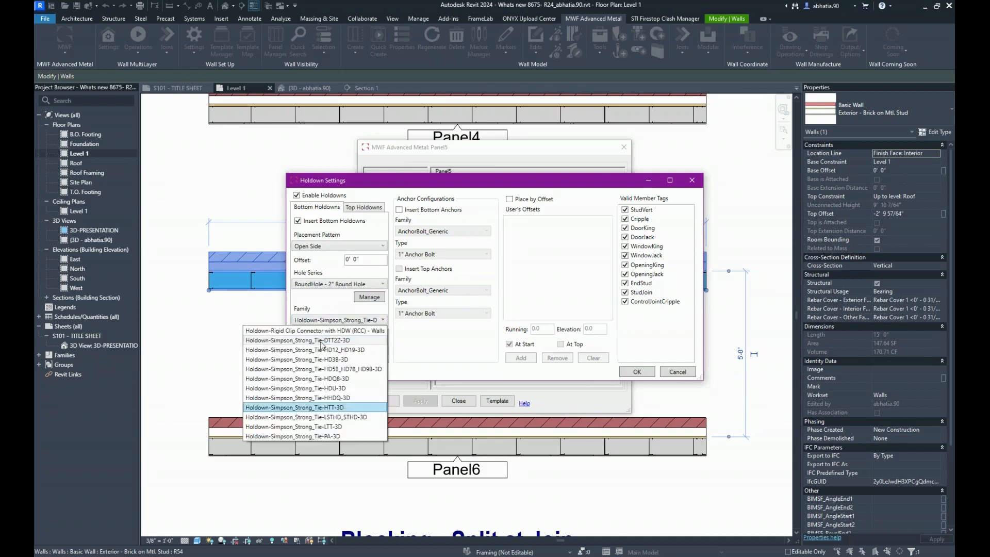
left_click(311, 376)
left_click(333, 343)
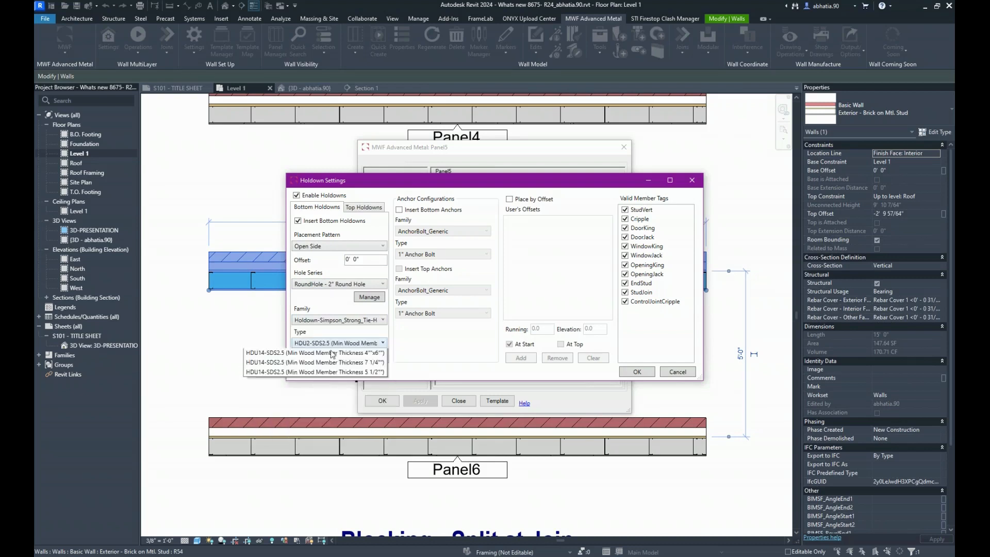
left_click(326, 406)
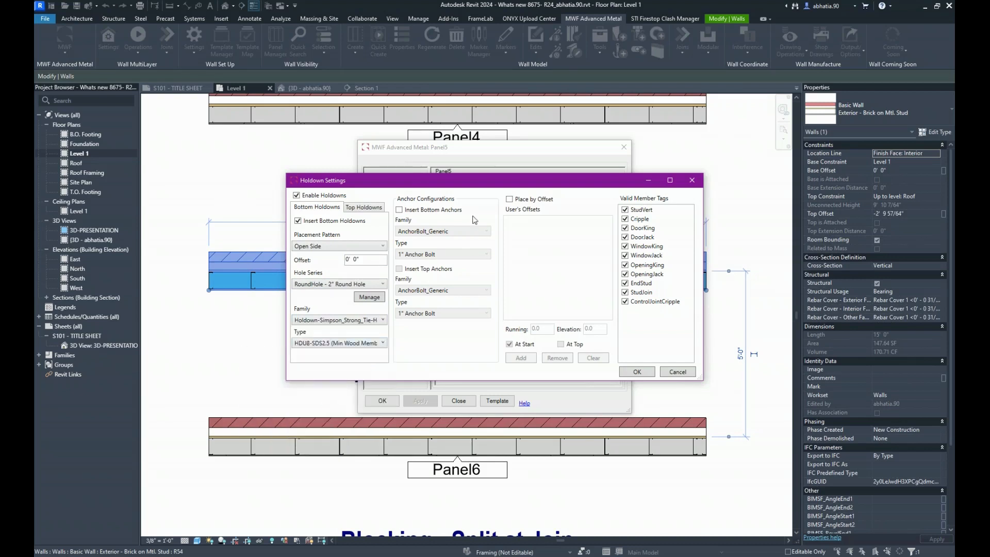
left_click(420, 210)
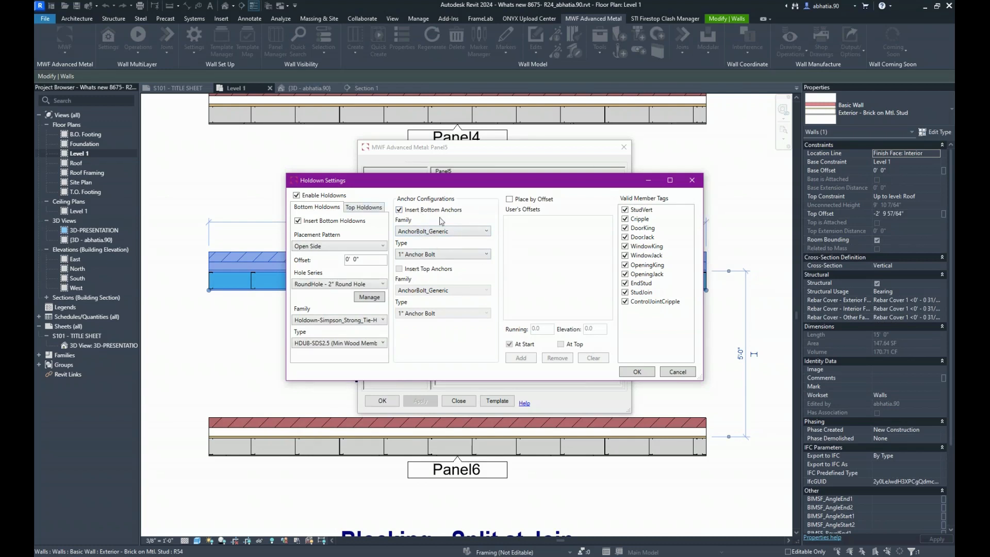
- Include top holdowns with the Open Side placement pattern and the RoundHole - 2" Round Hole series
left_click(362, 207)
left_click(327, 221)
left_click(322, 246)
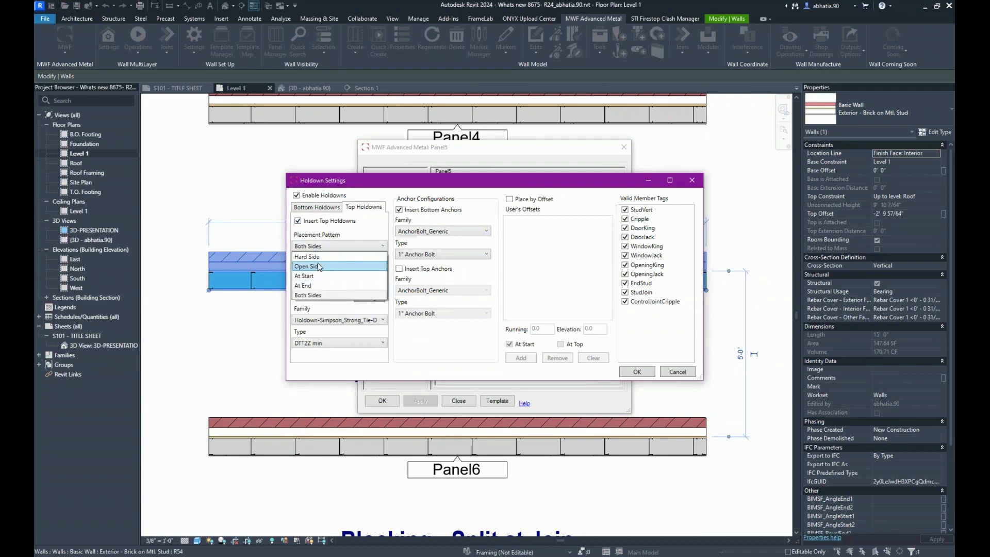
left_click(318, 266)
left_click(351, 284)
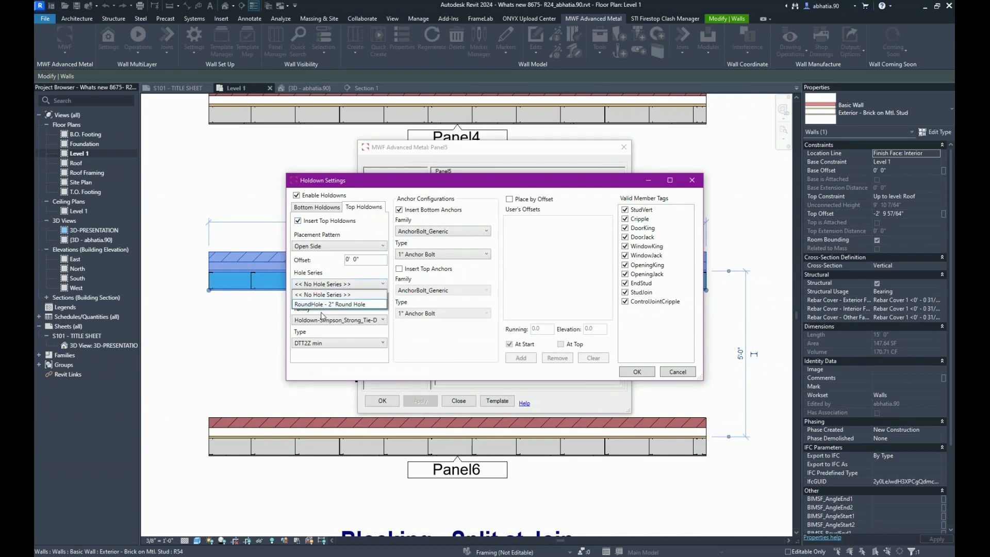
left_click(324, 305)
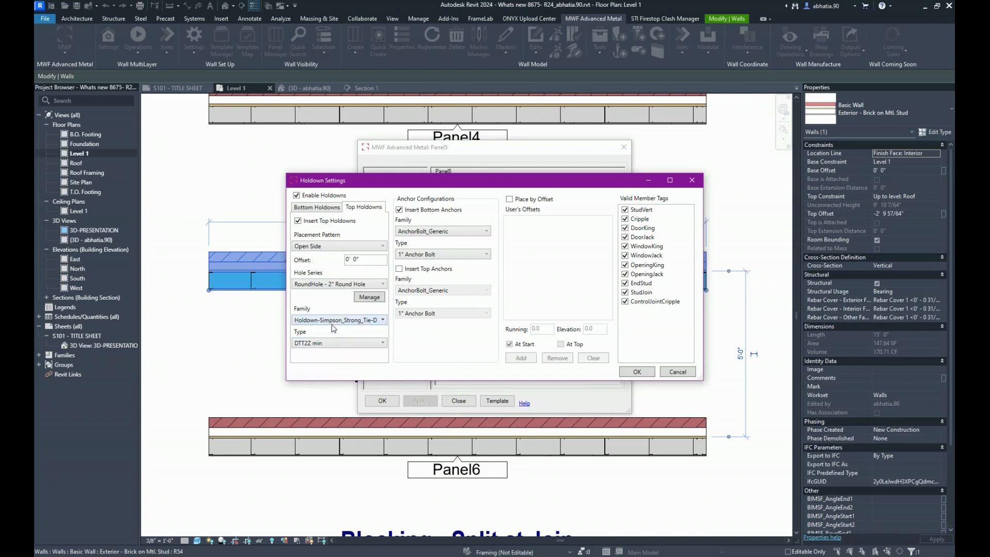
- Set the top holdowns to the Simpson Strong-Tie HDU-3D family with the HDU5-SDS2.5 type, include top anchors, and accept the holdown settings
left_click(330, 320)
left_click(320, 387)
left_click(331, 343)
left_click(318, 385)
left_click(340, 343)
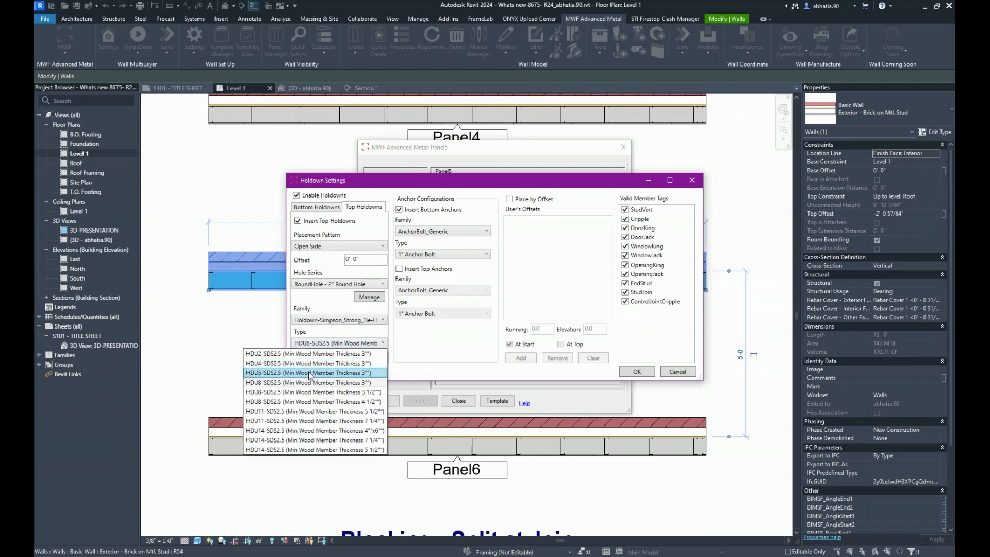
left_click(311, 375)
left_click(415, 269)
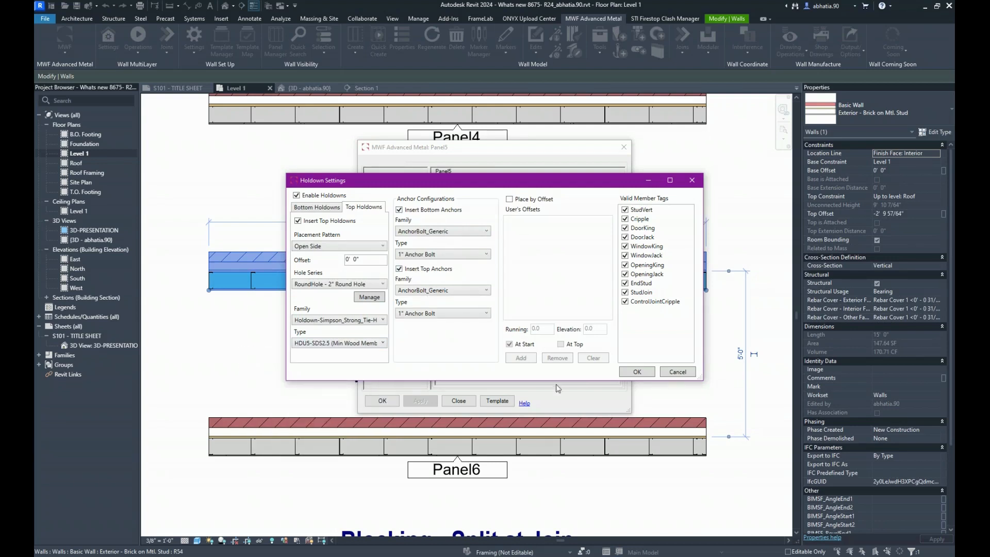
left_click(637, 371)
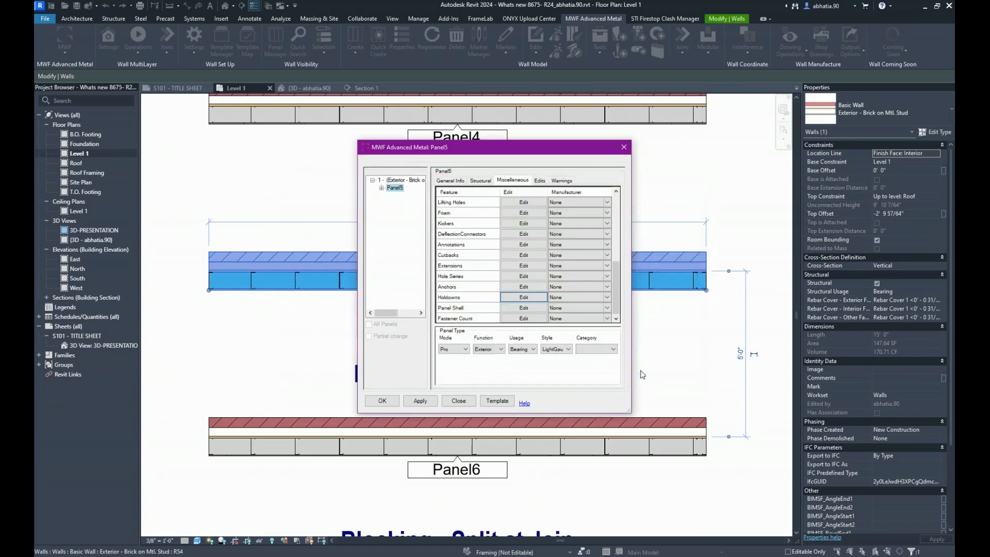
- Apply the Panel5 panel settings, close their dialog and release the wall
left_click(382, 401)
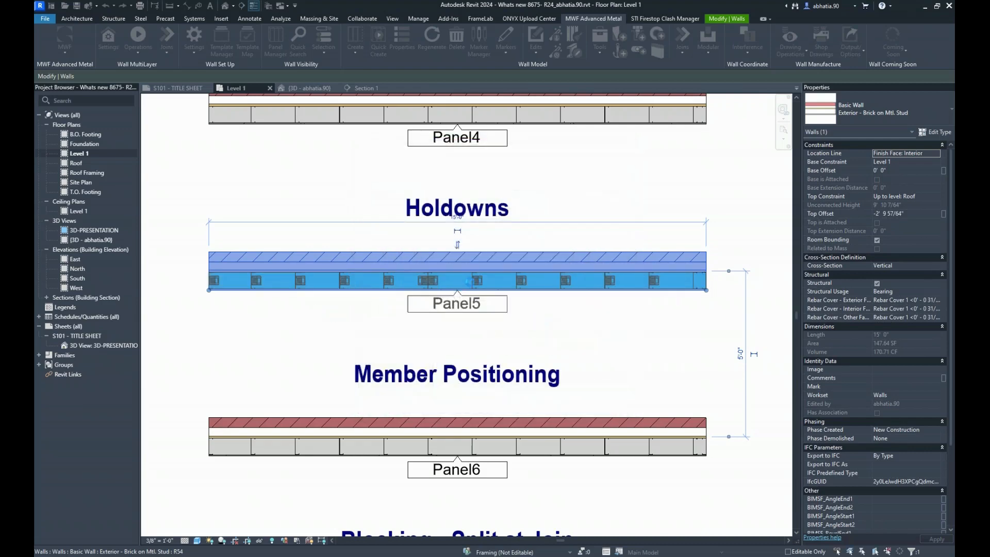
left_click(589, 328)
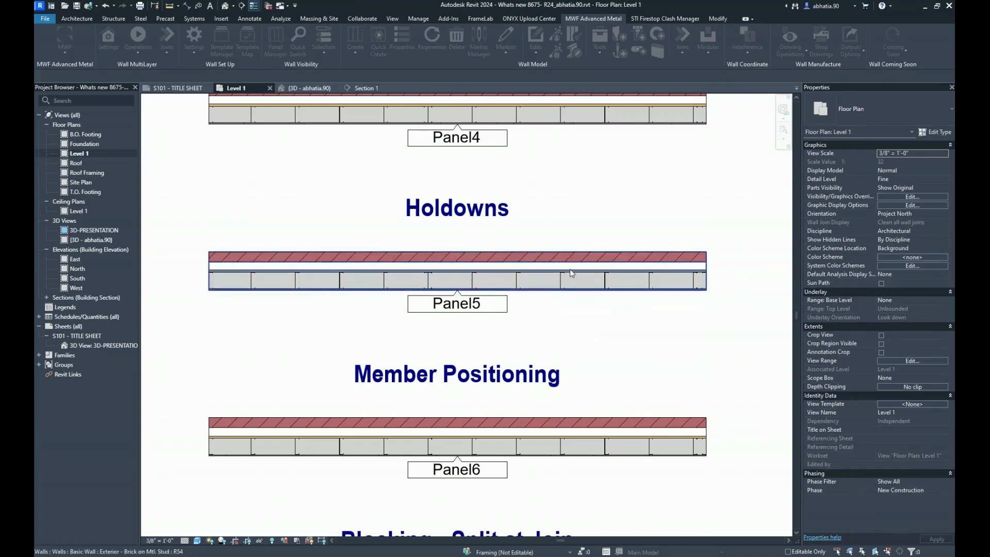
left_click(561, 251)
left_click(597, 199)
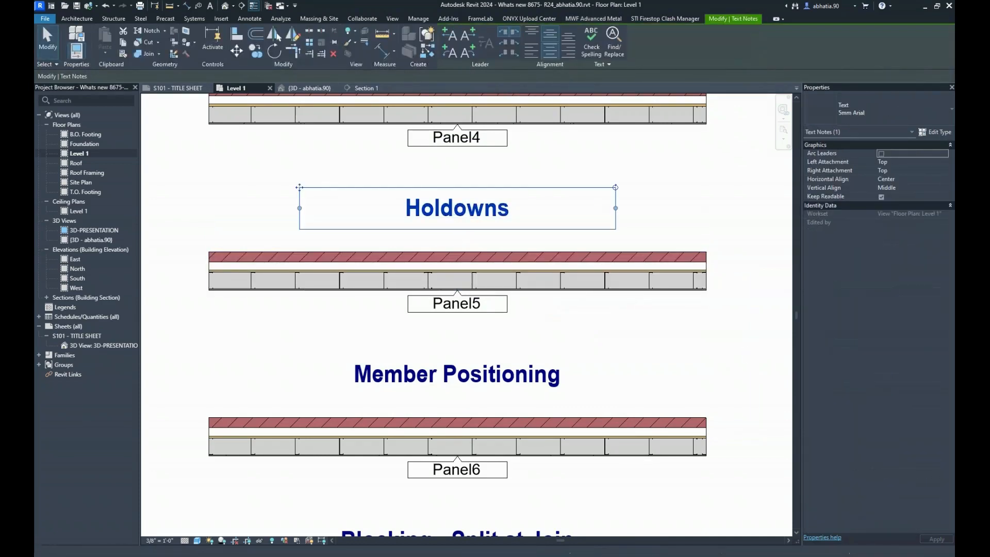
- Override the Walls category's surface transparency to 60 in the Level 1 floor plan's visibility/graphic settings
key("v")
key("g")
scroll(500, 361, "down", 10)
left_click(499, 407)
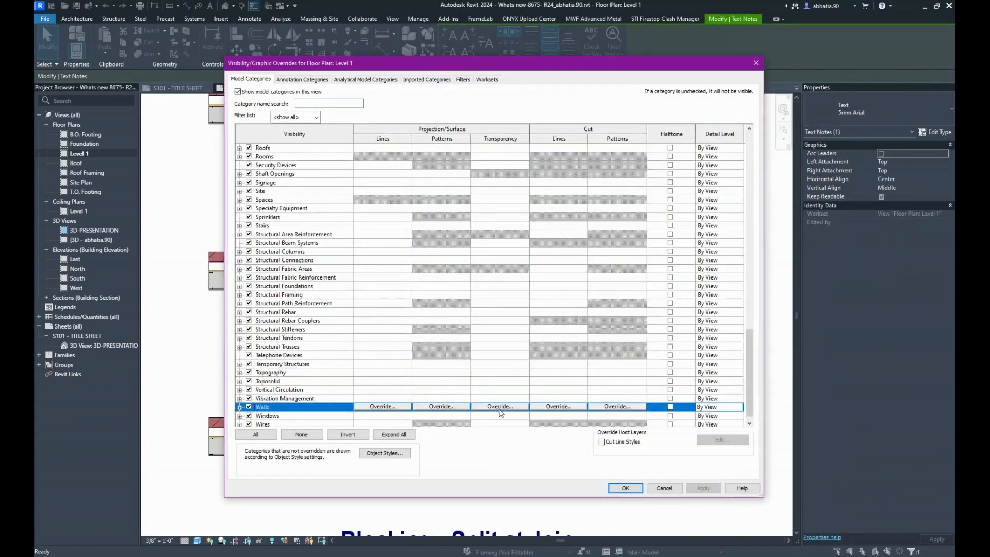
left_click(499, 408)
left_click(528, 279)
left_click(529, 279)
left_click(529, 278)
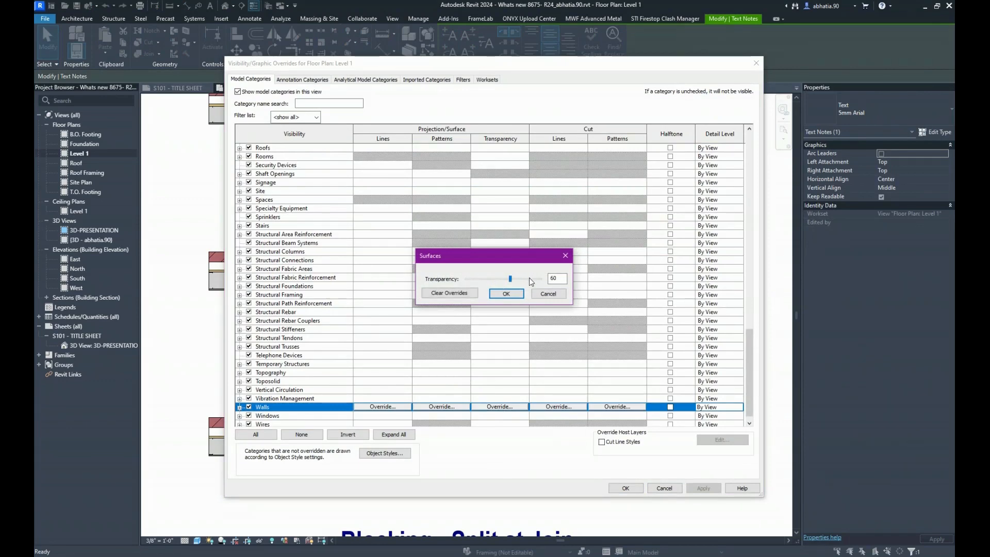
left_click(506, 293)
left_click(626, 487)
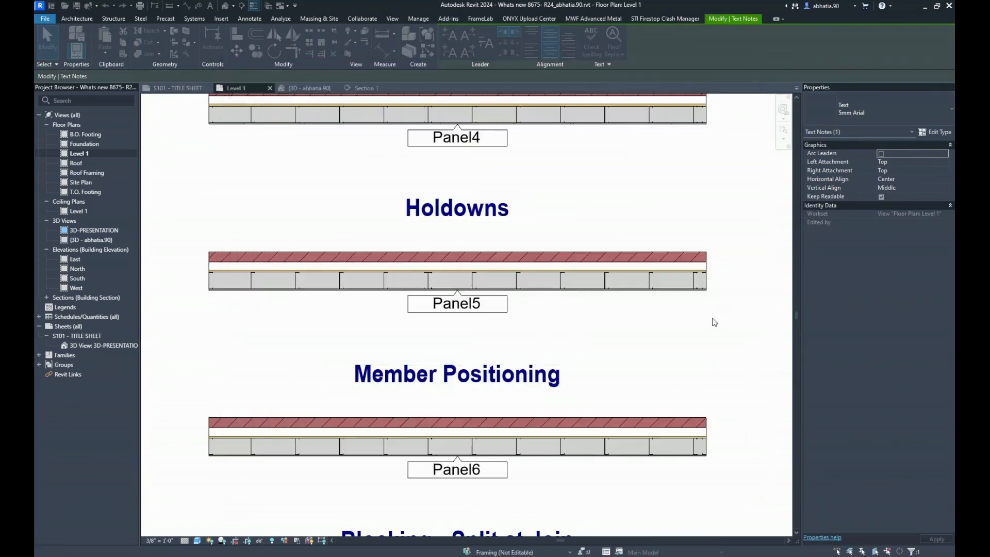
- Isolate the Panel5 wall with its framing and holdowns in the 3D view using a selection box
scroll(253, 260, "up", 4)
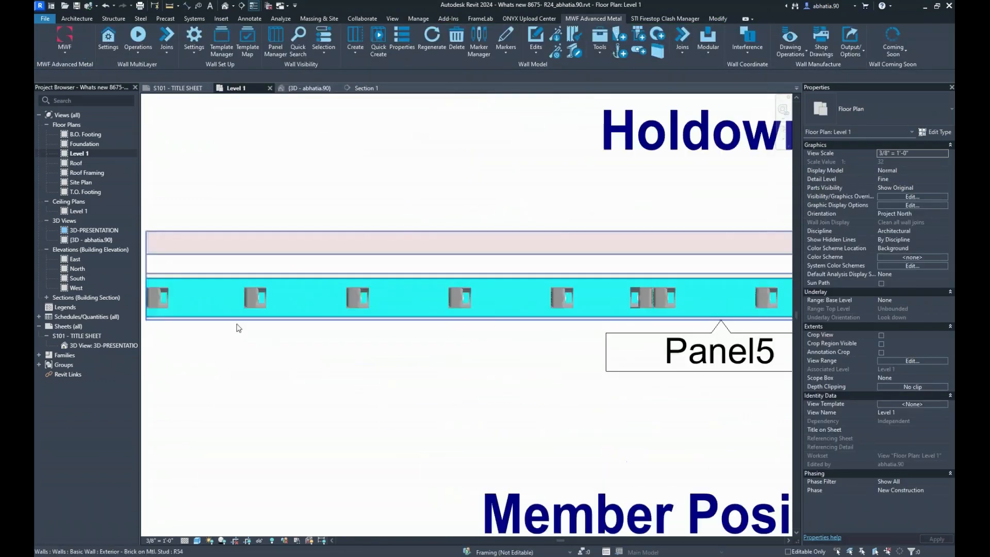
scroll(499, 299, "down", 3)
scroll(579, 300, "up", 10)
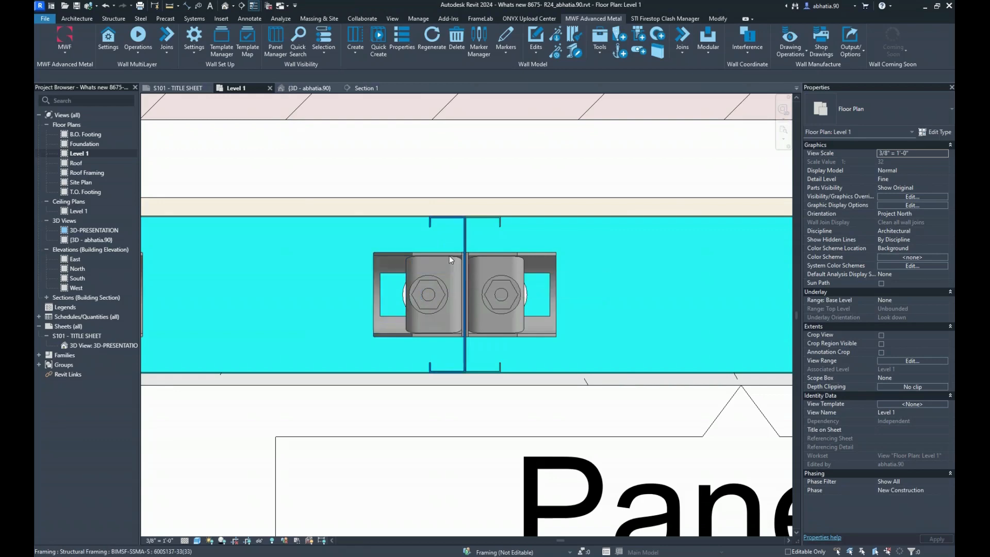
scroll(462, 189, "down", 5)
left_click_drag(501, 136, 418, 300)
left_click(363, 31)
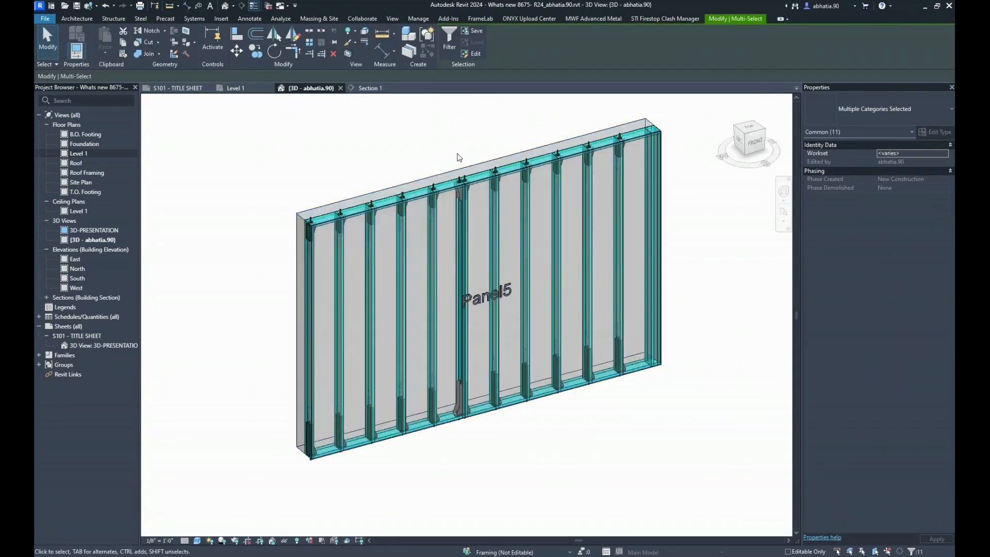
left_click(451, 148)
- Examine the Panel5 holdowns in 3D at the middle double studs, along the top track and at the end studs
scroll(516, 175, "up", 10)
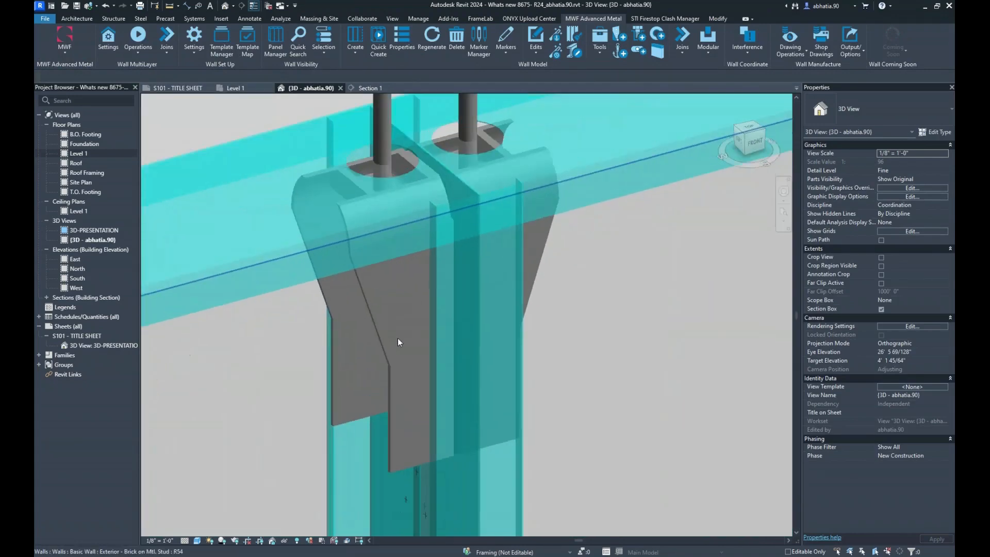
scroll(438, 200, "down", 2)
scroll(439, 309, "down", 10)
middle_click_drag(441, 318, 379, 315, "shift")
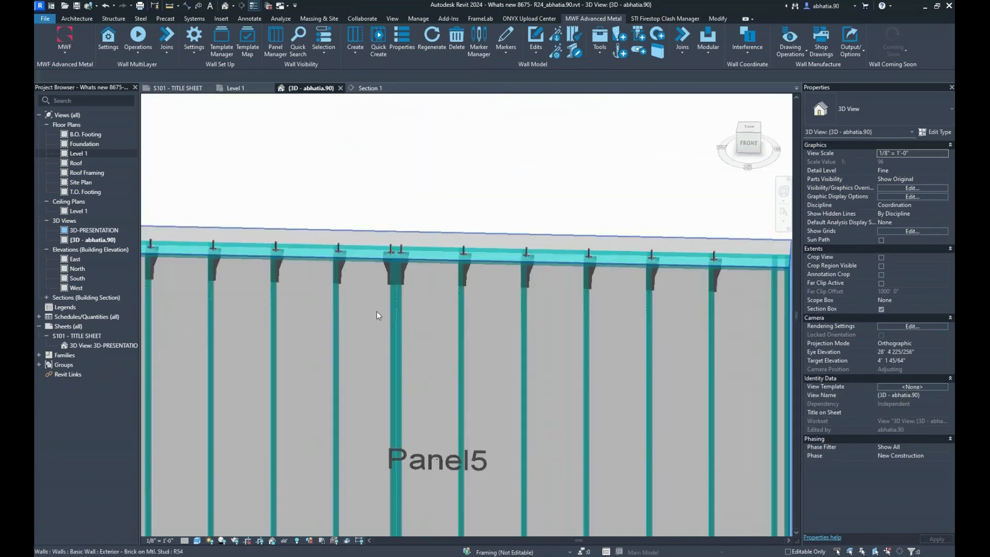
scroll(379, 315, "down", 4)
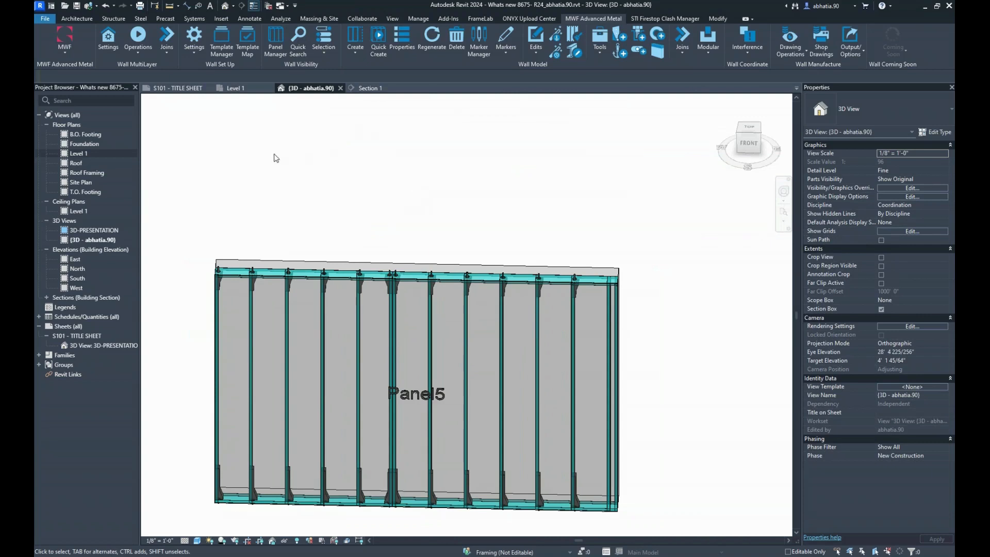
scroll(609, 273, "up", 3)
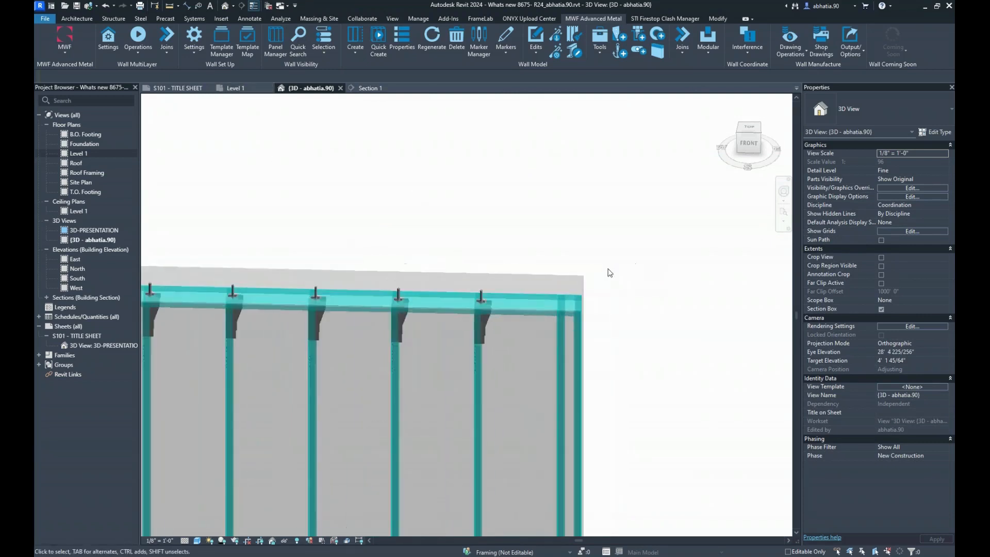
scroll(583, 289, "up", 3)
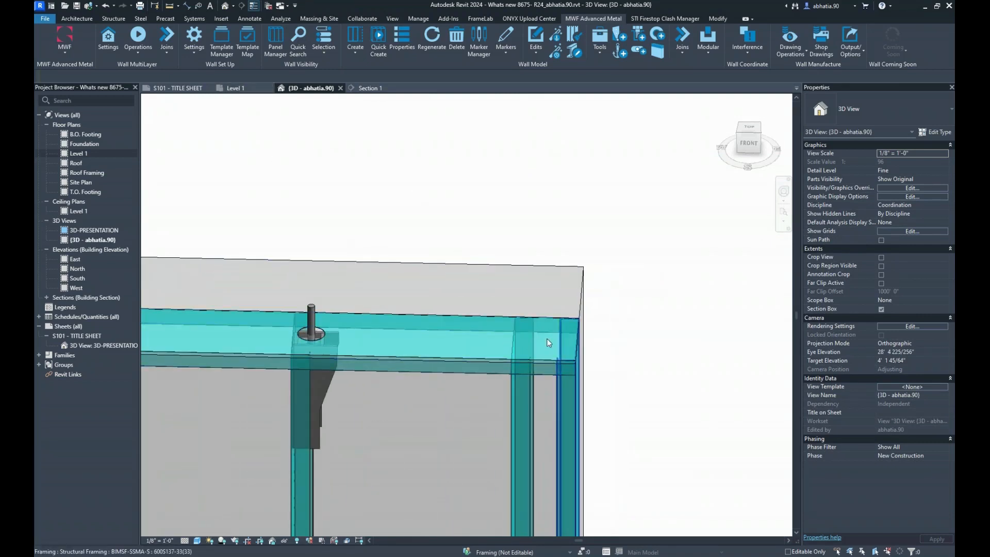
scroll(515, 350, "down", 5)
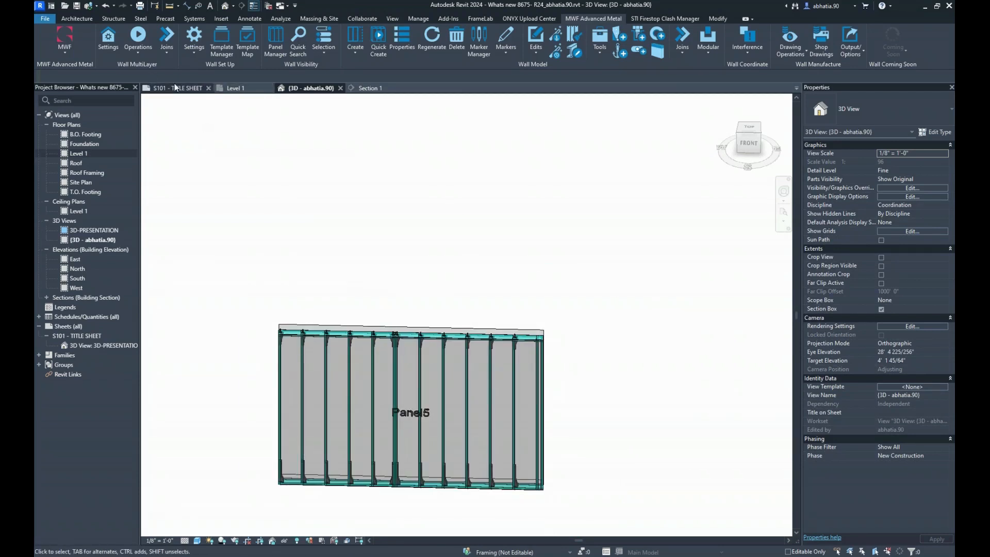
- Return to the Level 1 floor plan and locate the Member Positioning wall
left_click(247, 88)
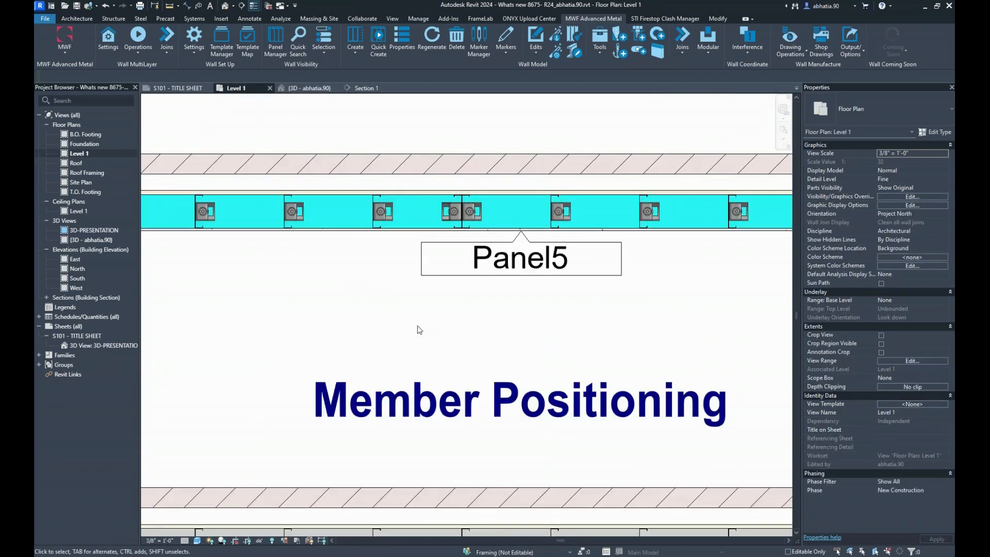
scroll(417, 328, "down", 5)
middle_click_drag(440, 397, 426, 315)
scroll(426, 314, "up", 3)
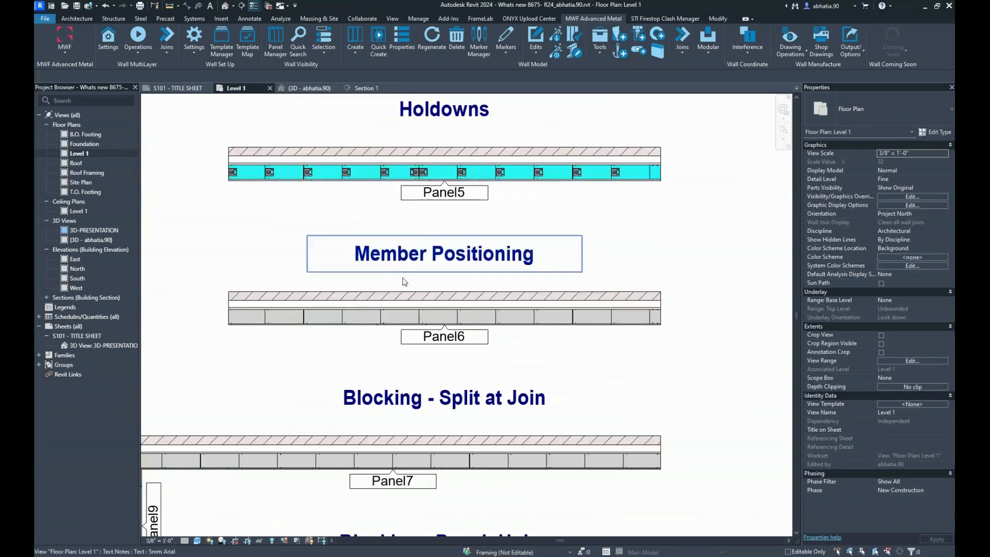
scroll(391, 283, "down", 4)
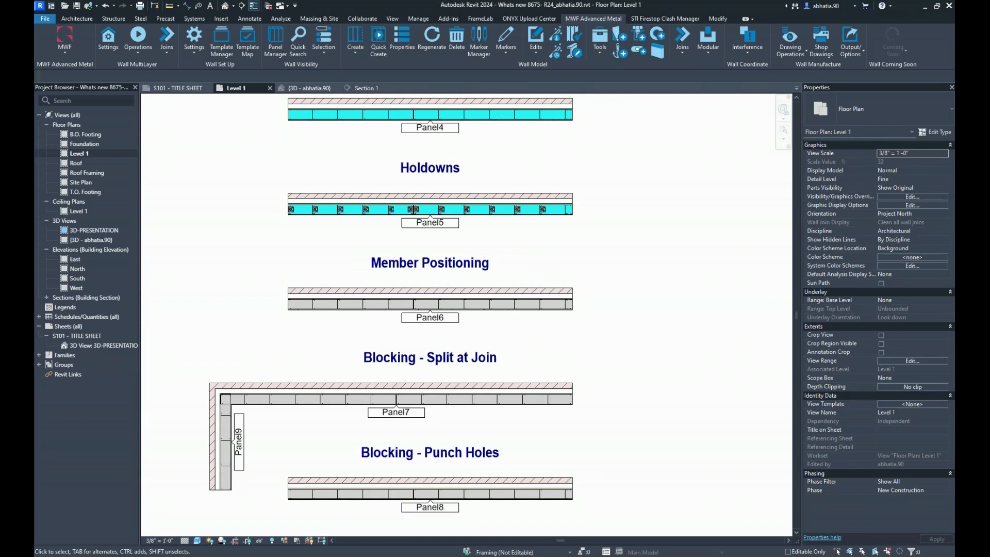
scroll(464, 232, "down", 2)
- Delete the structural panel in the Member Positioning wall with the Delete Members option
left_click(453, 221)
scroll(469, 392, "down", 4)
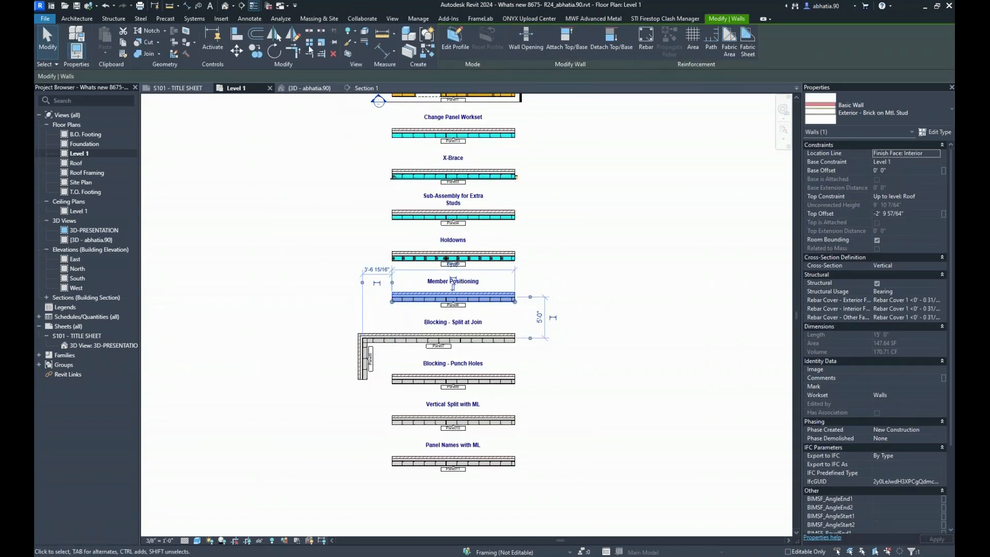
left_click(593, 19)
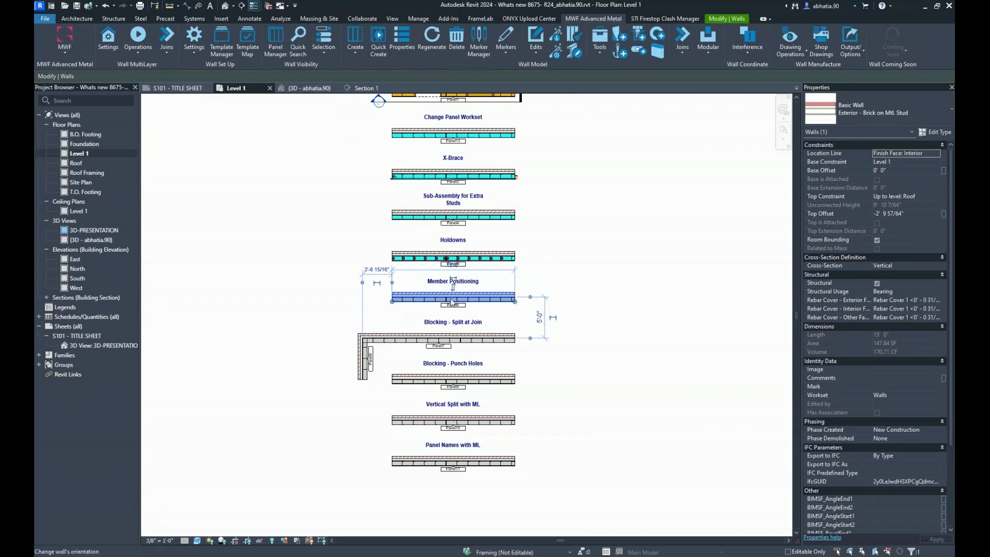
scroll(455, 283, "up", 2)
key("Escape")
left_click(348, 295)
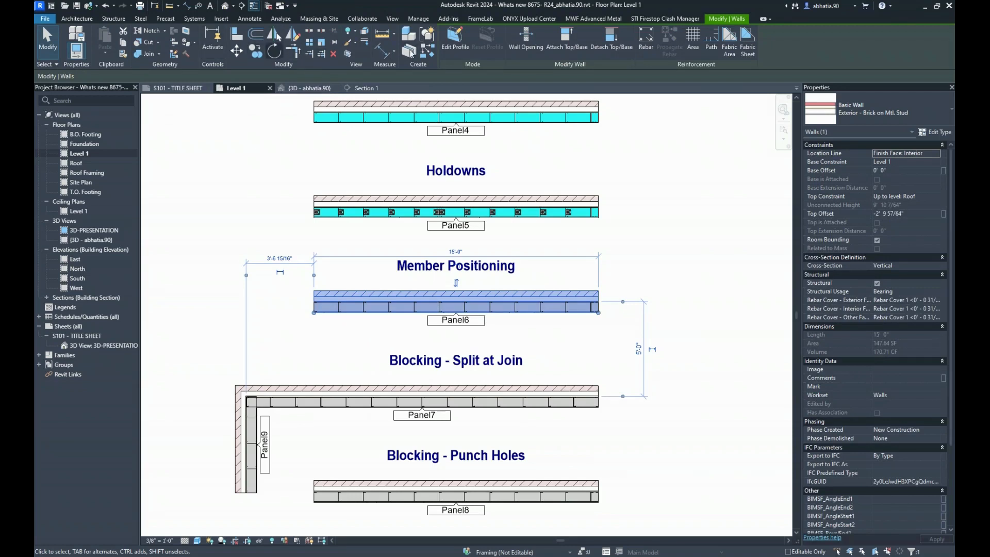
left_click(586, 19)
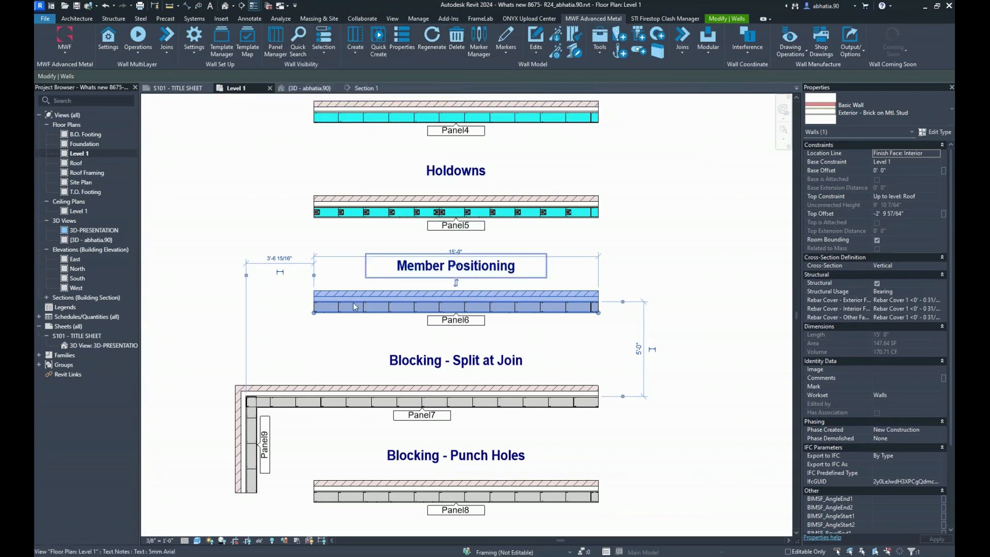
key("Delete")
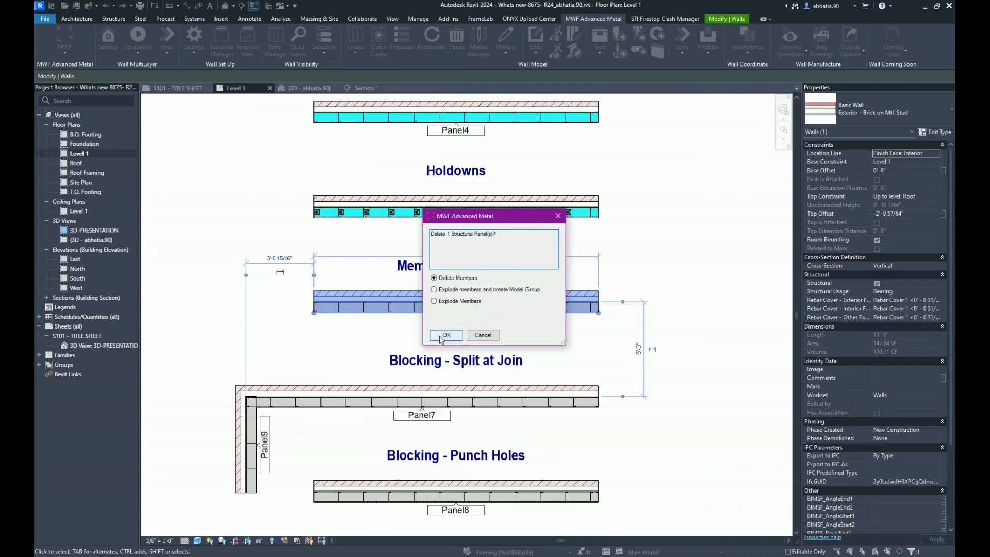
left_click(444, 335)
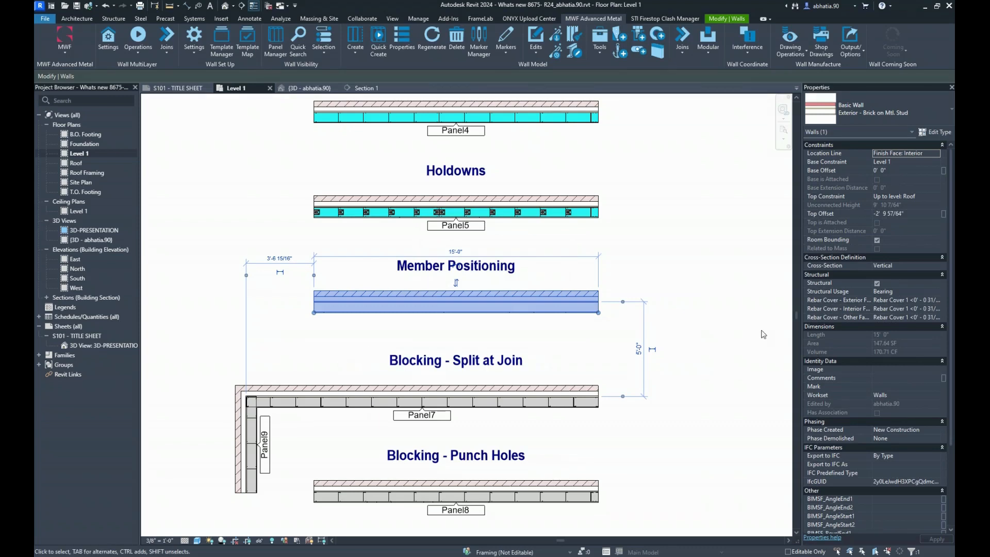
left_click(693, 253)
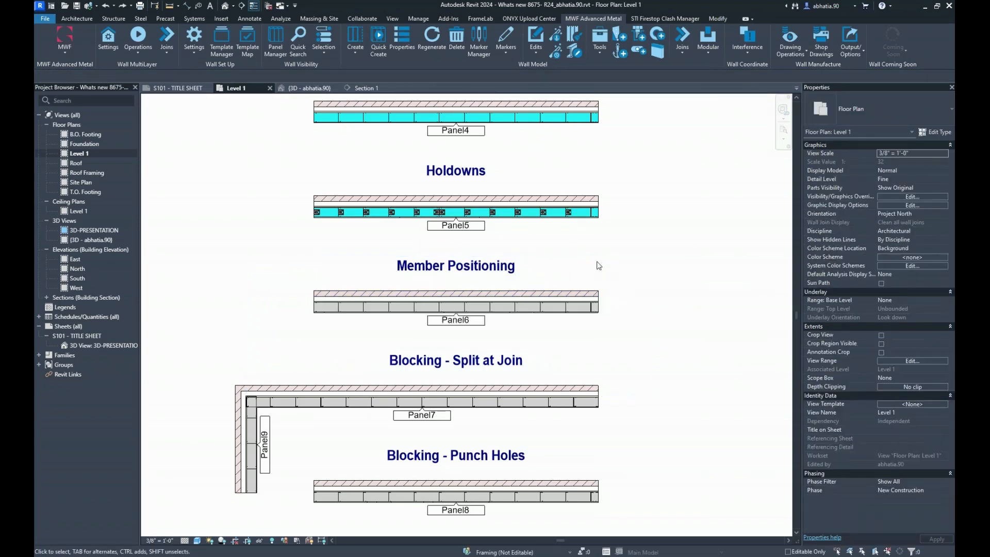
- Select the Member Positioning wall containing Panel6 and bring up the MWF Advanced Metal tools for it
scroll(515, 306, "up", 2)
scroll(515, 305, "up", 1)
left_click(515, 306)
scroll(515, 306, "down", 4)
scroll(515, 305, "up", 4)
scroll(495, 420, "down", 1)
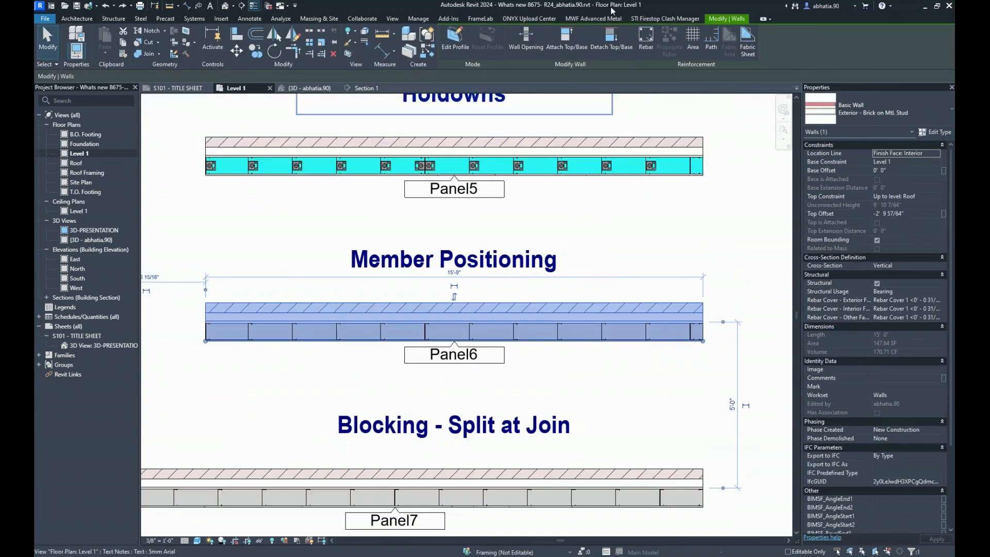
left_click(593, 19)
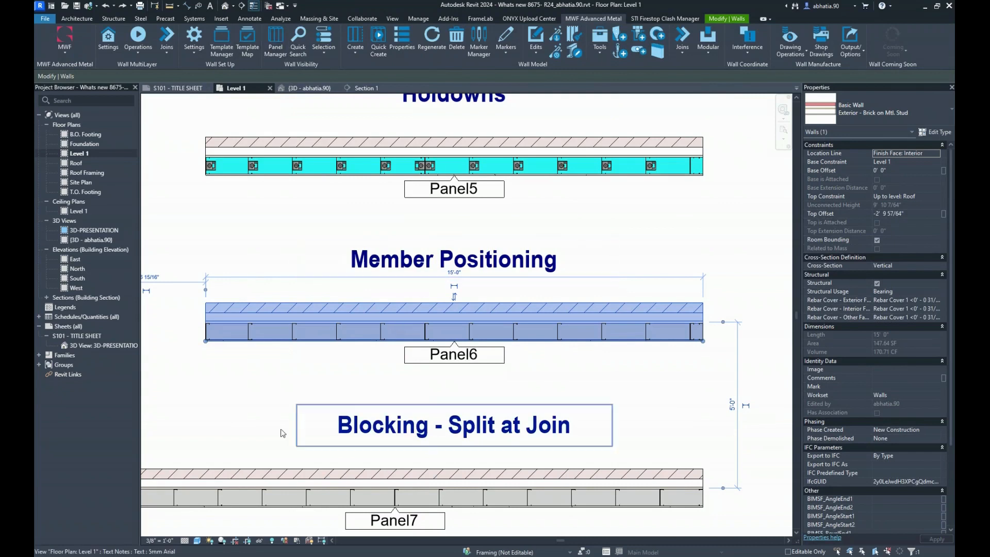
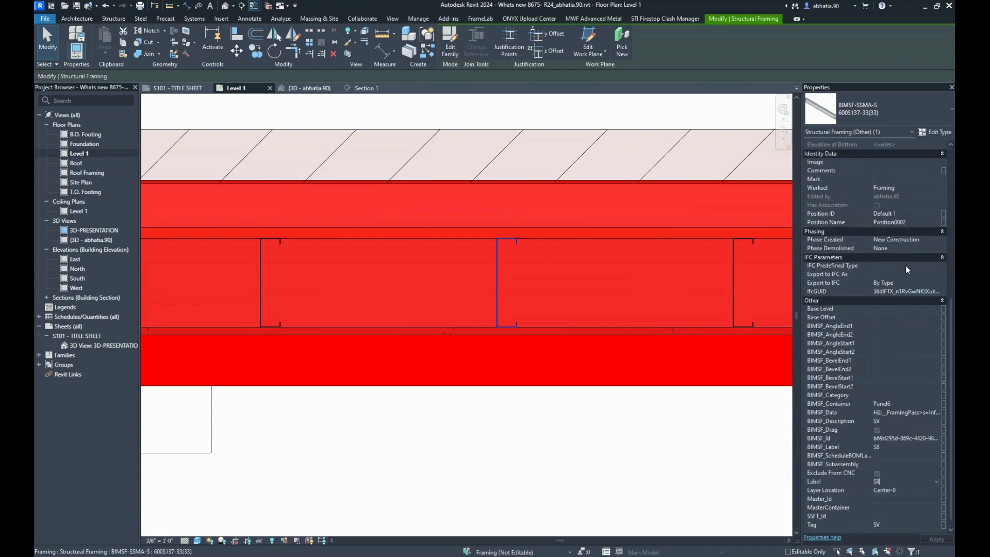
- Check the Position Name property of the selected Panel6 stud, and clear the selection
left_click(902, 222)
left_click(424, 447)
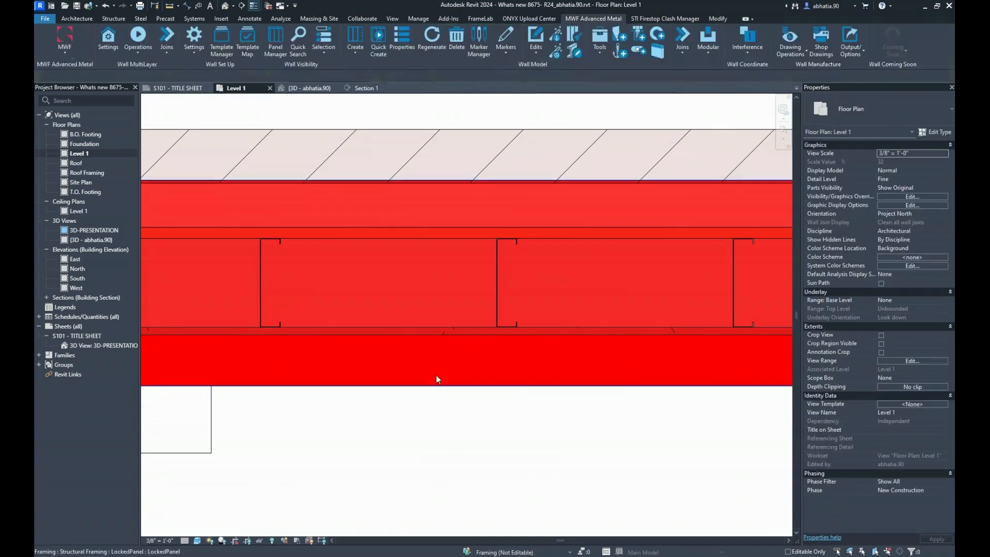
scroll(436, 375, "down", 5)
scroll(436, 376, "down", 3)
- Select the two walls meeting at the Panel7 and Panel9 corner and open their panel join definition selection
middle_click_drag(550, 307, 610, 248)
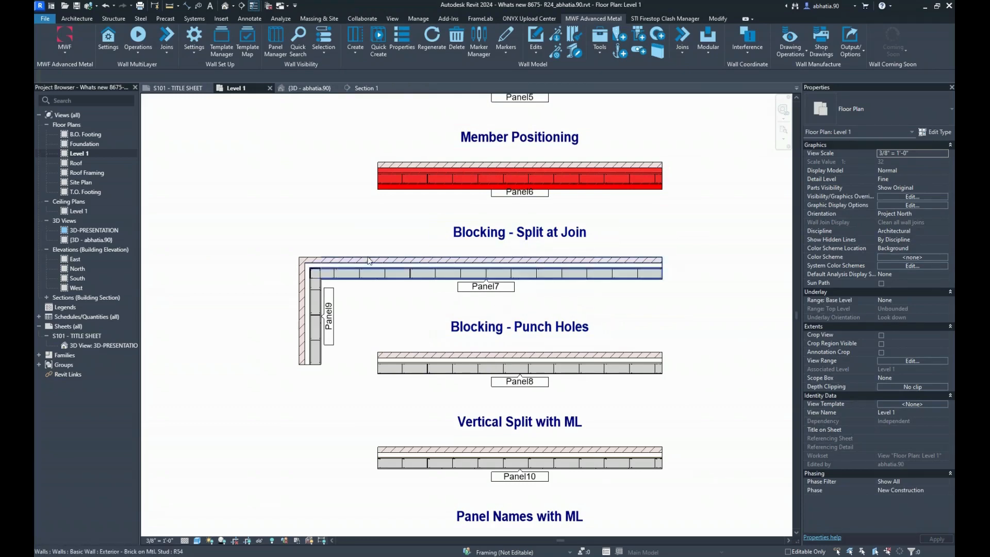
scroll(381, 263, "up", 2)
scroll(343, 249, "down", 1)
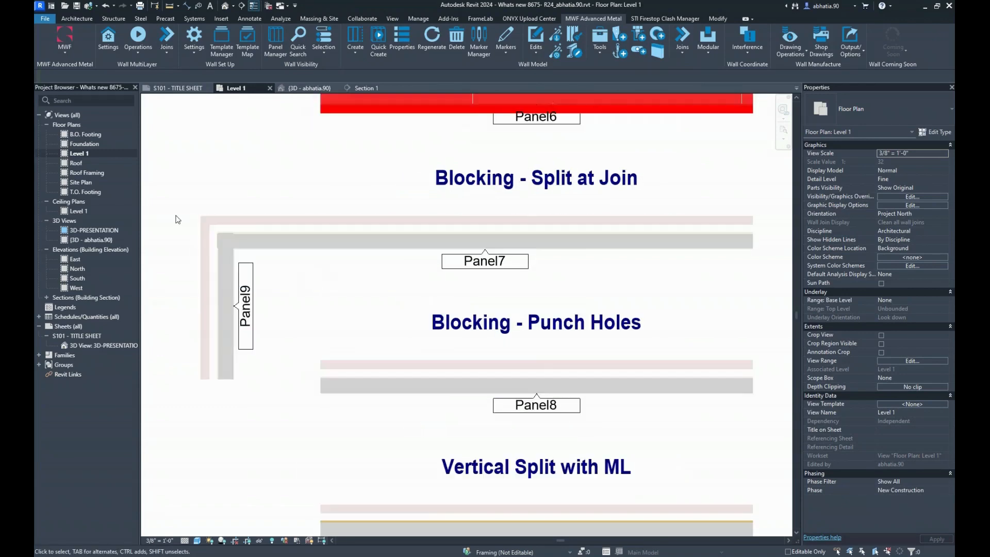
scroll(177, 220, "up", 3)
left_click(204, 244)
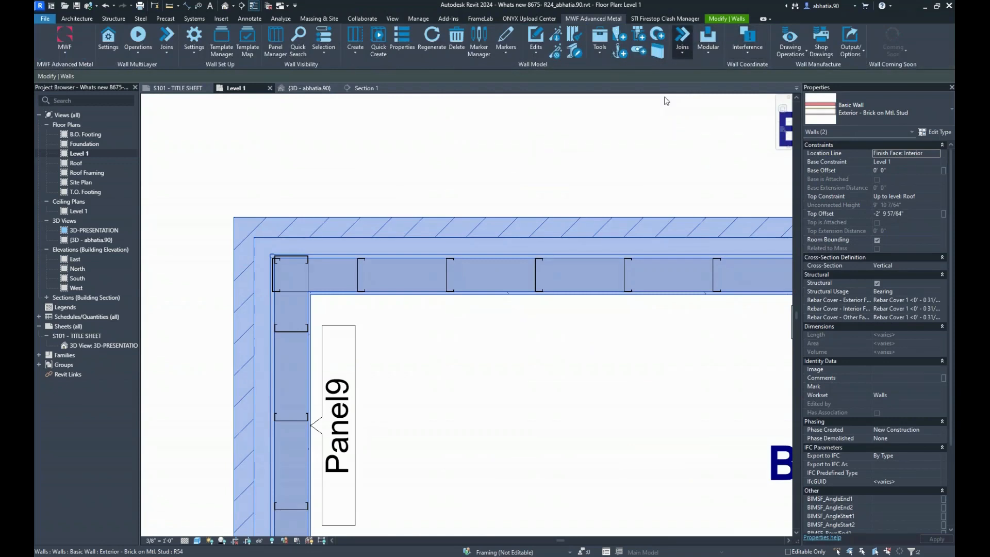
left_click(686, 49)
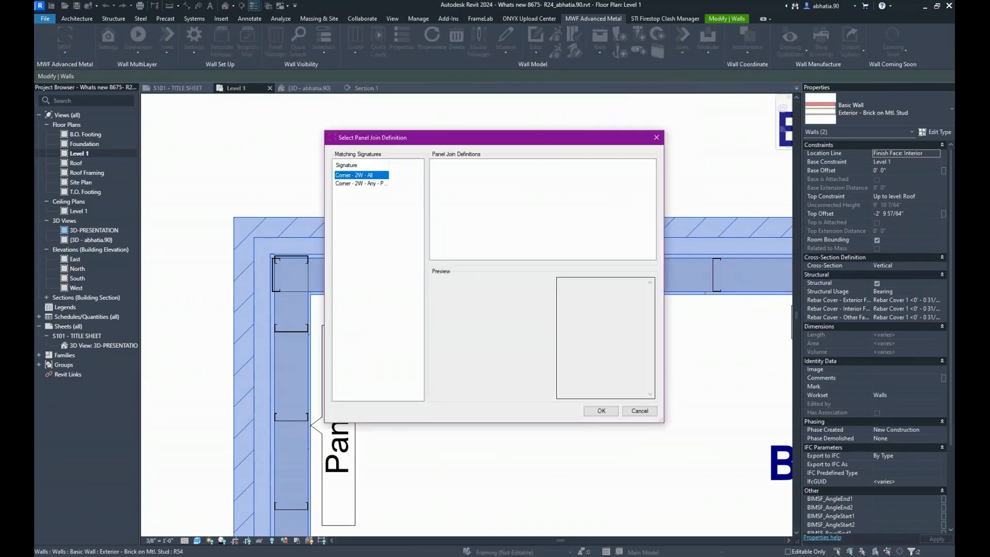
- Place the "LGS L - Typical B with a backer to secondary outer" [J125] join from the second matching corner signature after comparing the definition previews
left_click(350, 183)
left_click(461, 194)
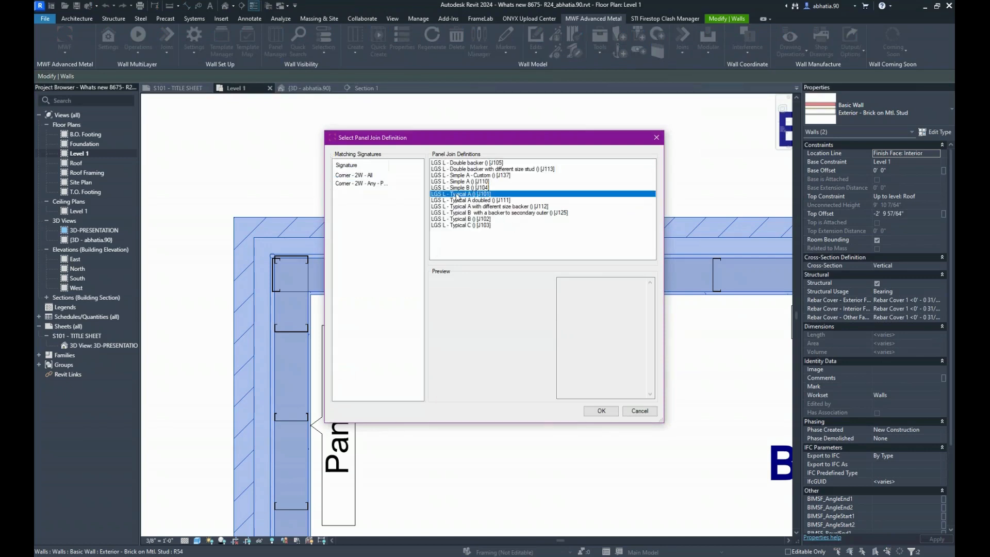
left_click(463, 182)
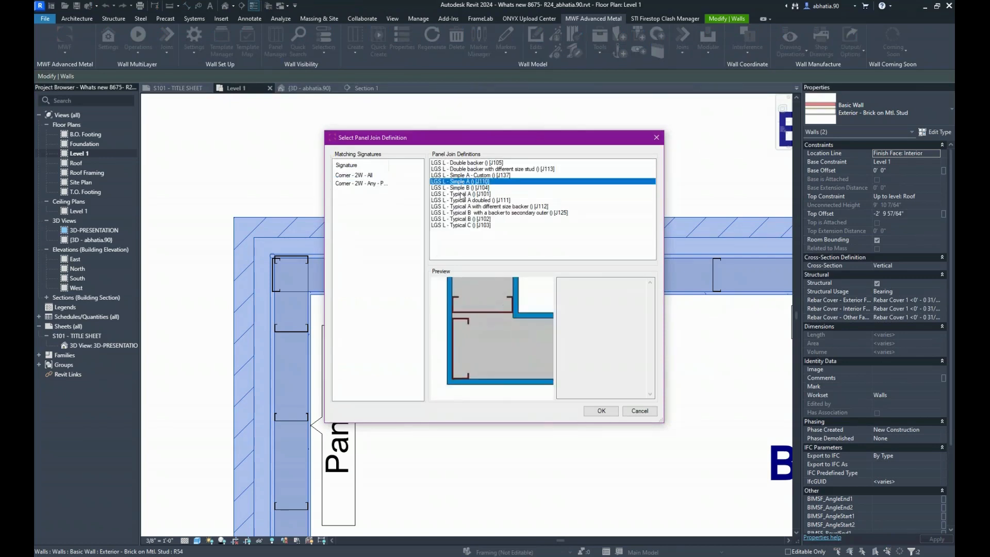
left_click(463, 206)
left_click(467, 200)
left_click(472, 219)
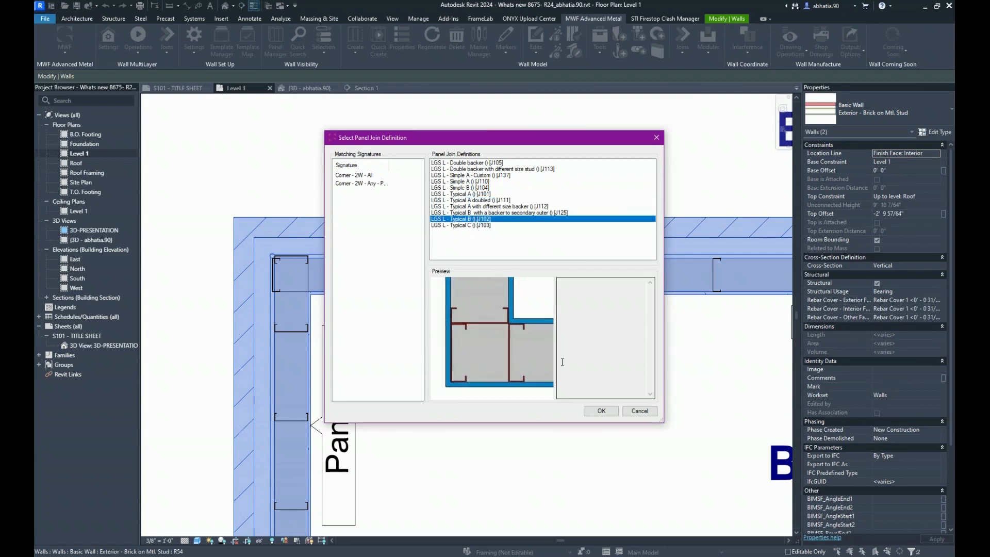
left_click(466, 226)
left_click(468, 219)
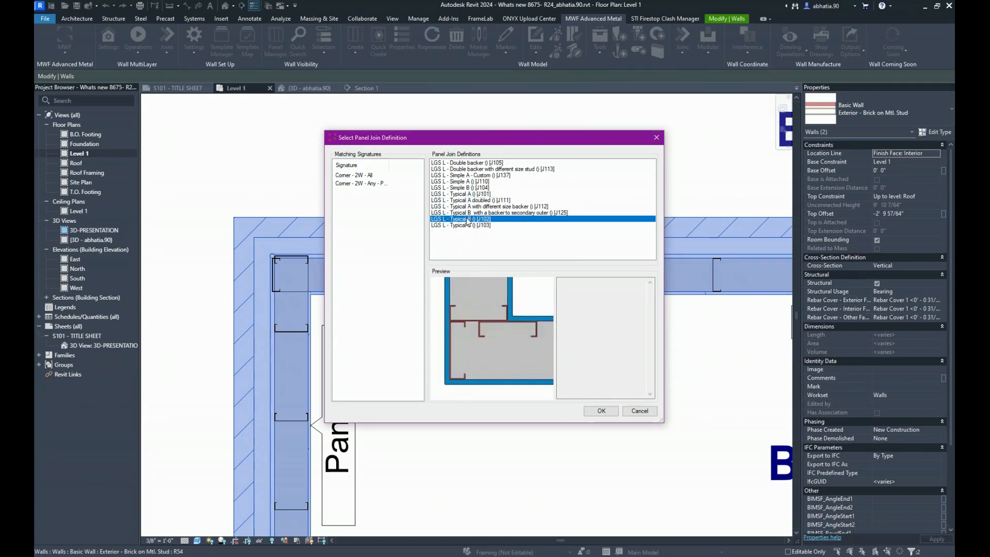
left_click(503, 213)
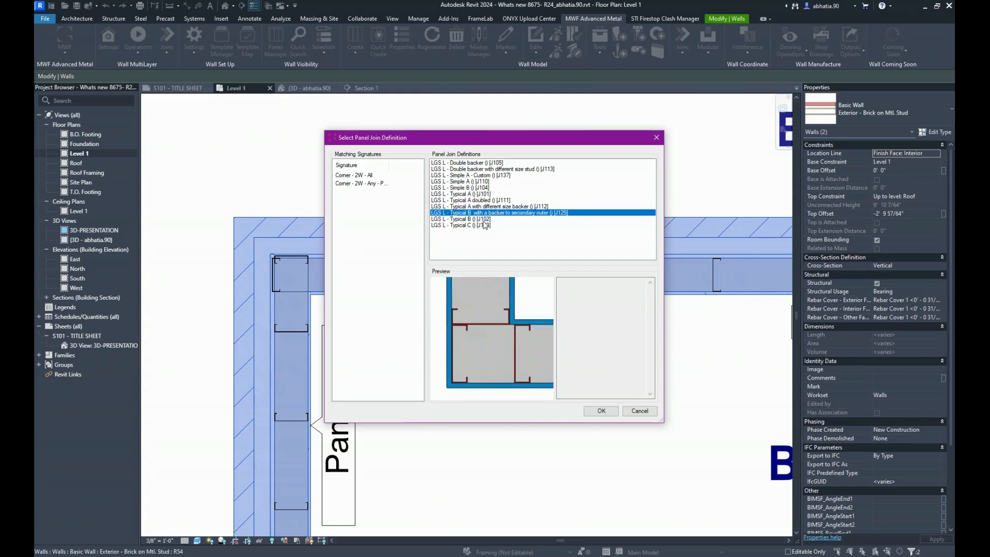
left_click(601, 411)
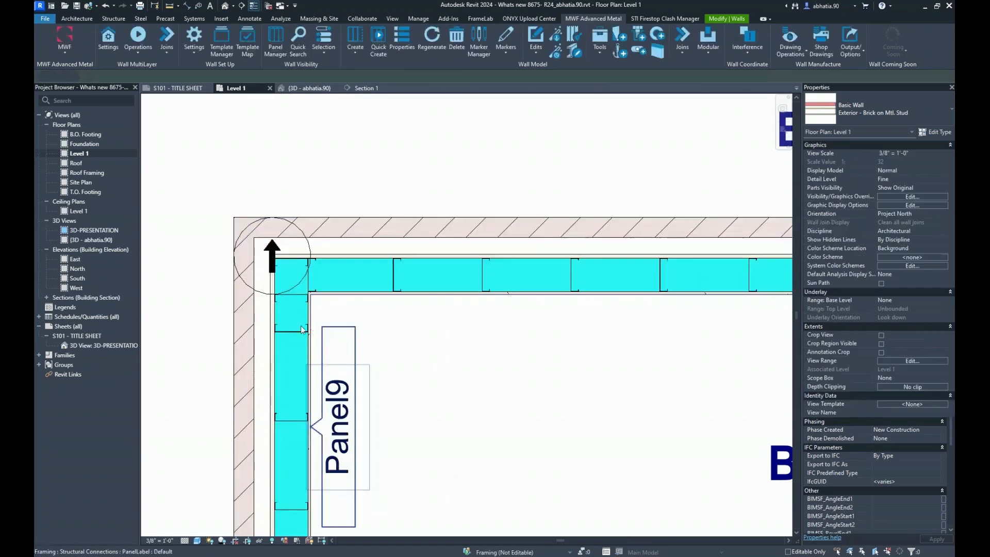
- Select the panel join at the Panel9 corner and change its main wall with Set Main Wall
scroll(303, 330, "up", 1)
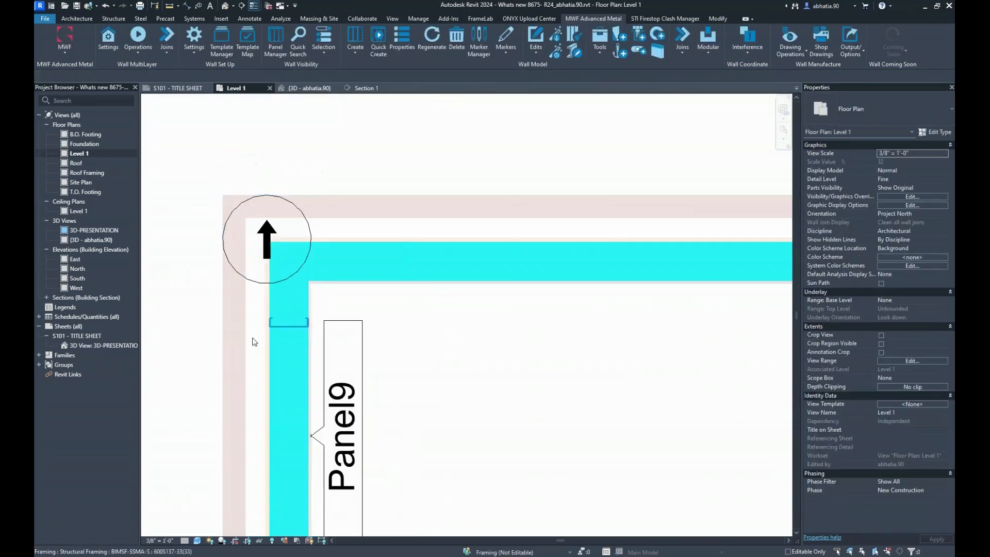
left_click(290, 206)
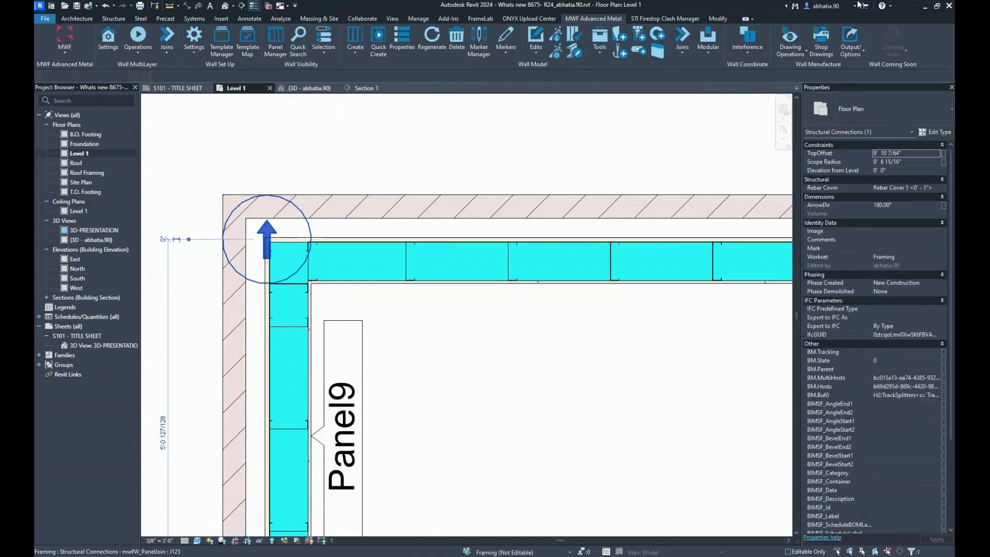
left_click(708, 52)
left_click(682, 45)
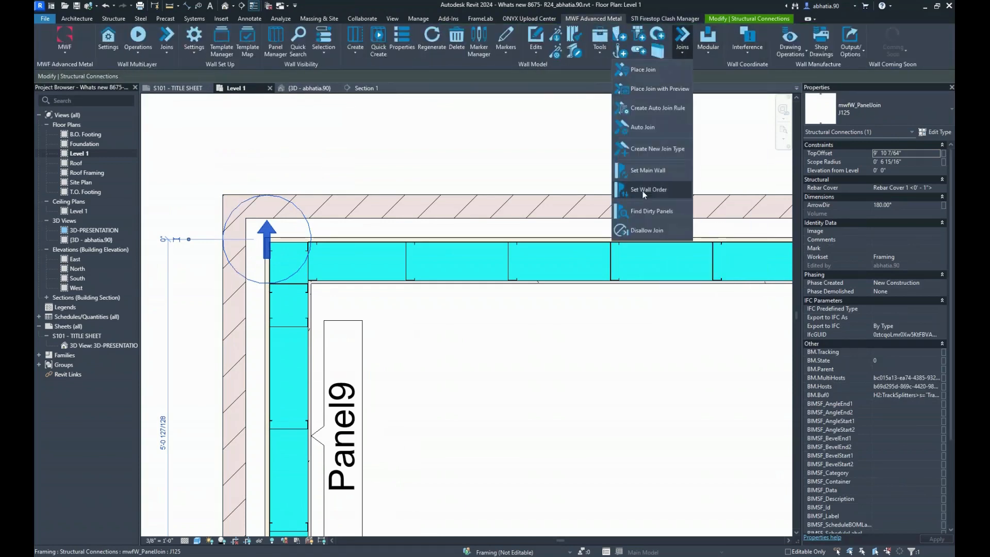
left_click(649, 170)
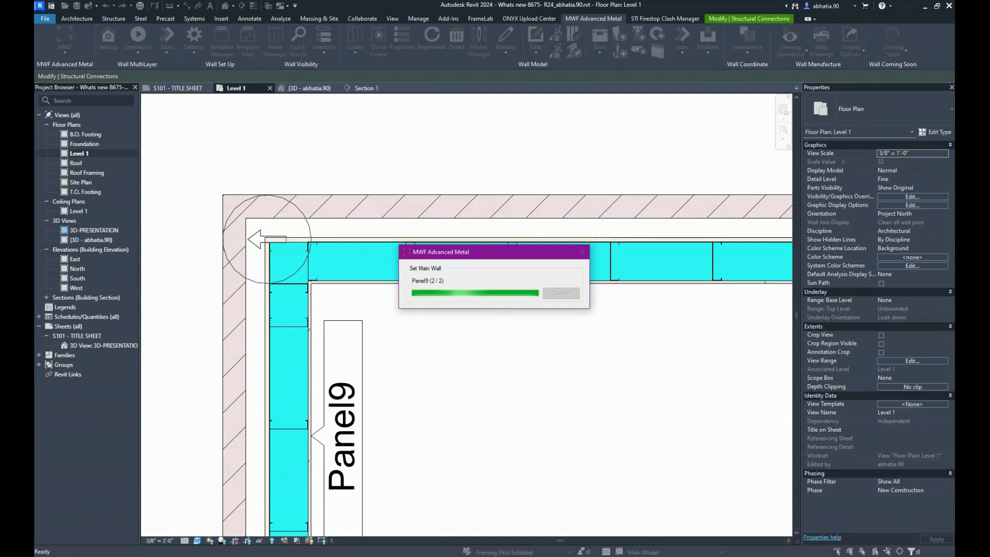
- Set up horizontal marker lines for the horizontal wall at the corner, using regular spacing limited to 2 lines
left_click(487, 196)
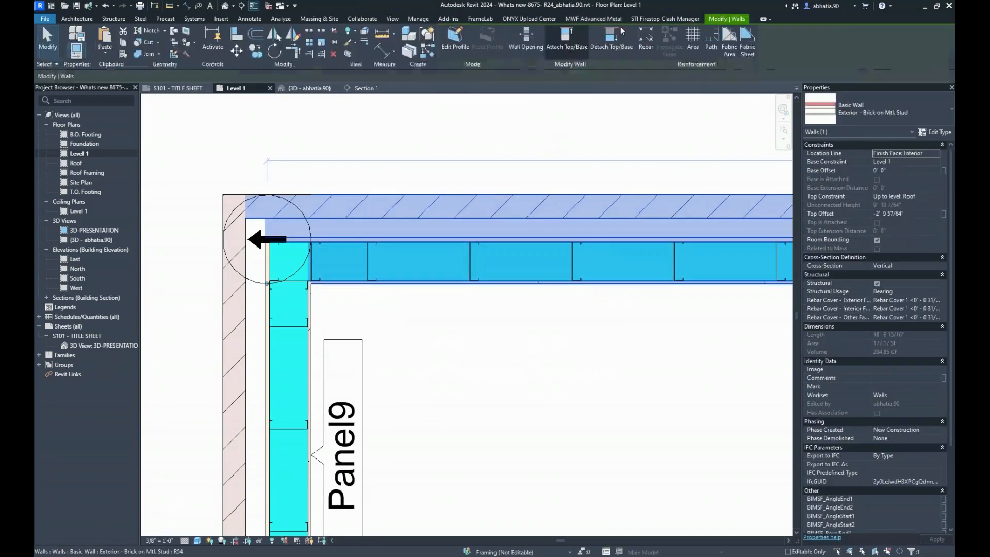
left_click(584, 18)
left_click(506, 44)
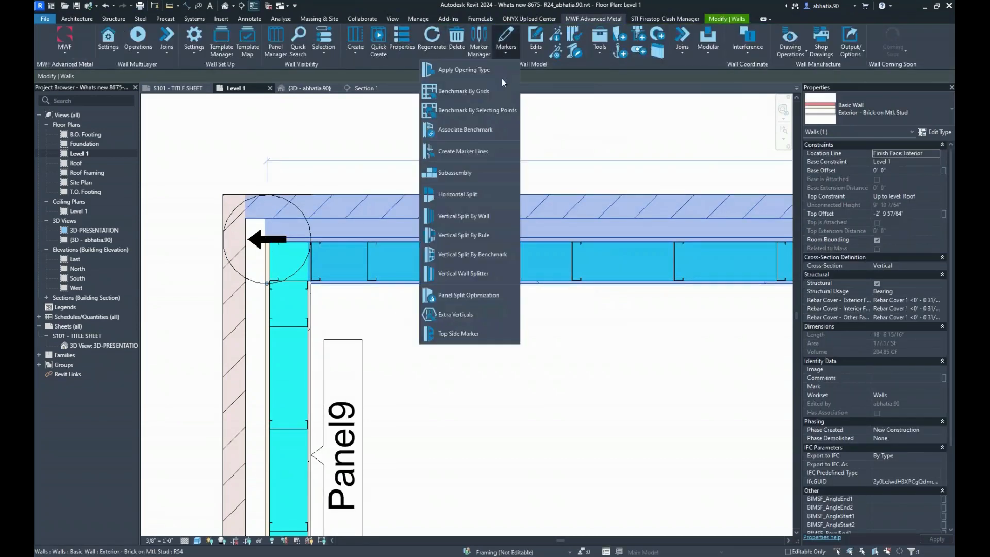
left_click(479, 151)
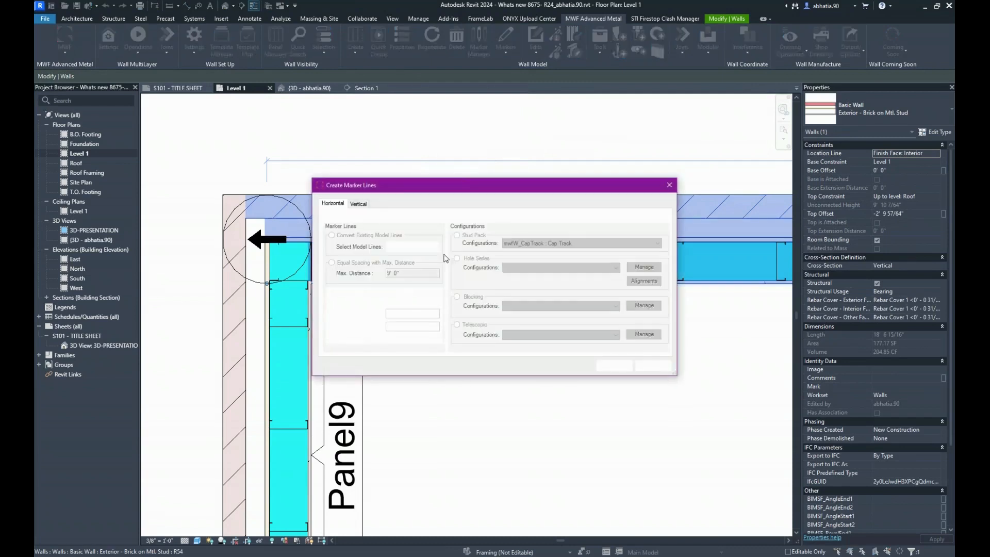
left_click(388, 216)
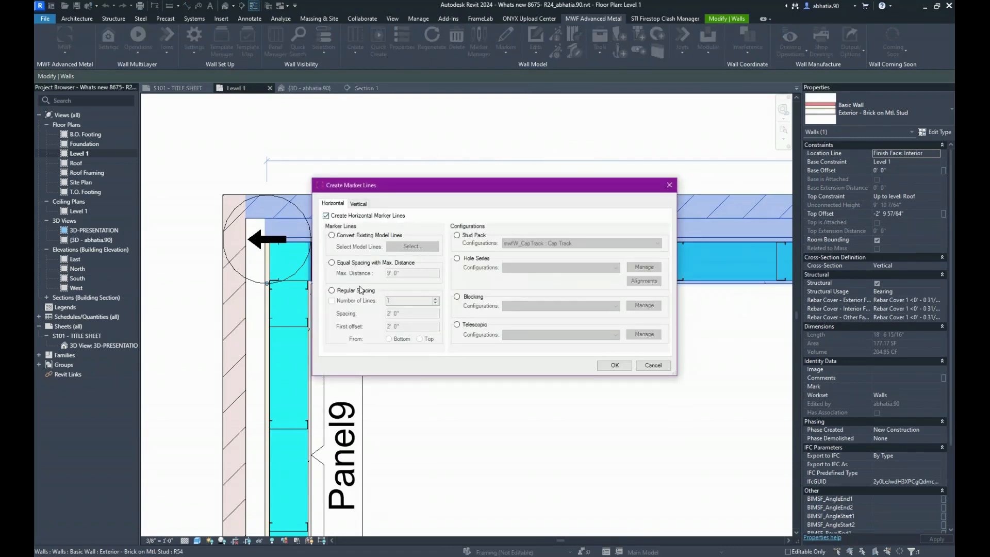
left_click(332, 291)
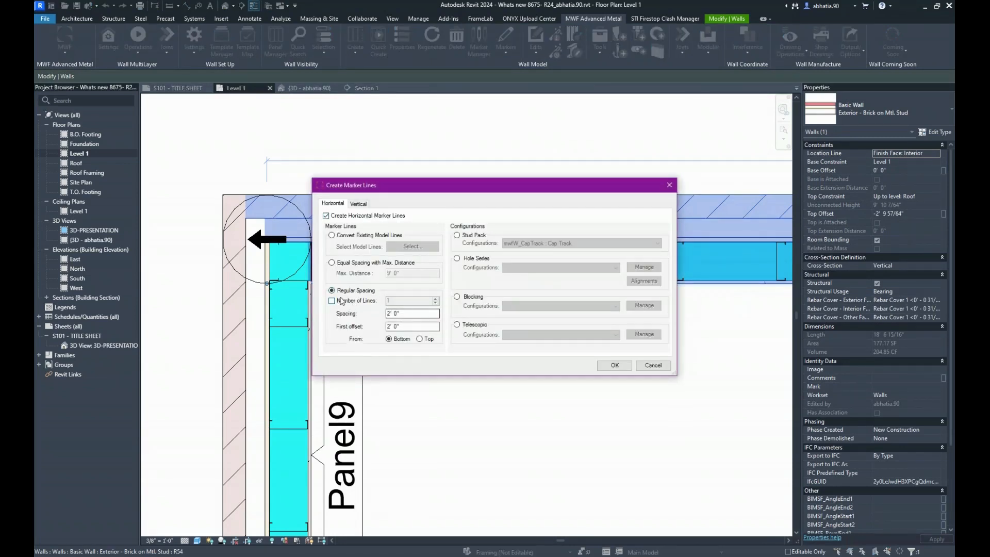
left_click(341, 300)
left_click(435, 299)
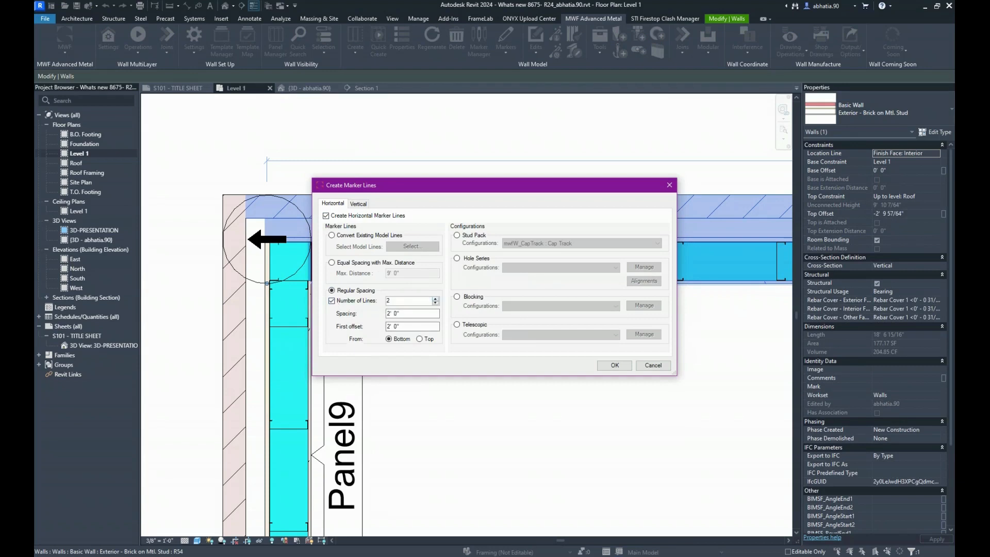
- Assign Blocking as the marker lines' configuration and open the management of blocking configurations
left_click(457, 296)
left_click(532, 306)
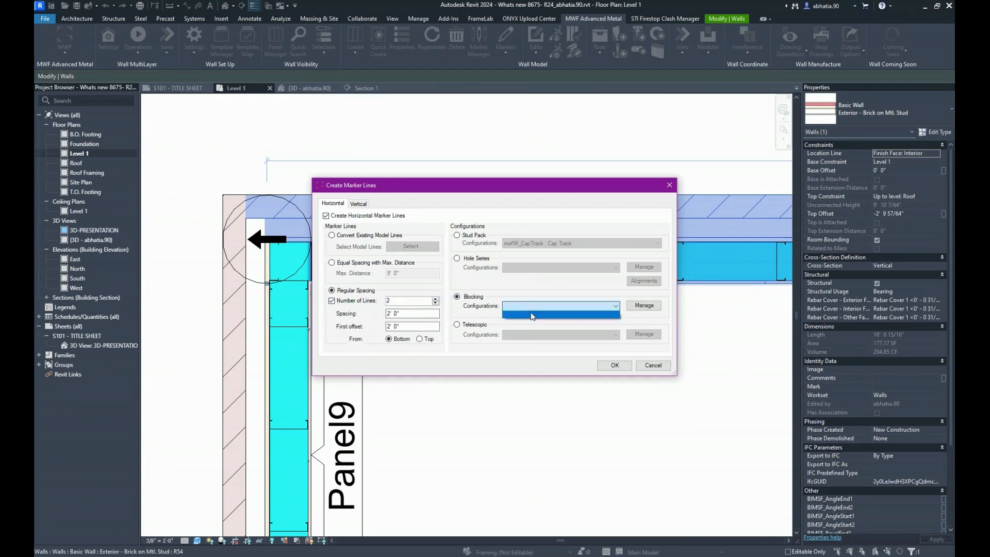
left_click(533, 316)
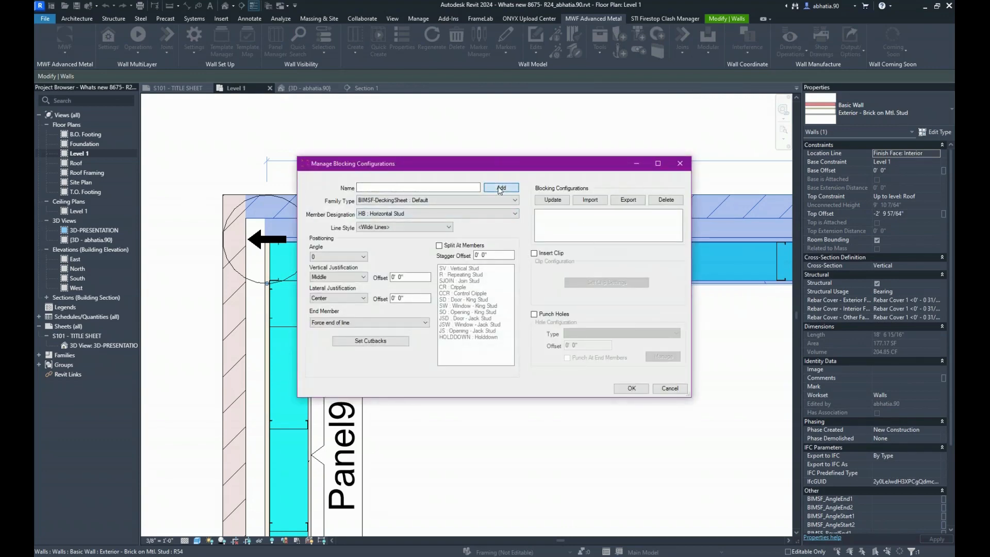
- Give the new blocking configuration the family type BIMSF-SSMA-S : 600S137-33(33) and the name 600s137-33
left_click(453, 187)
left_click(472, 201)
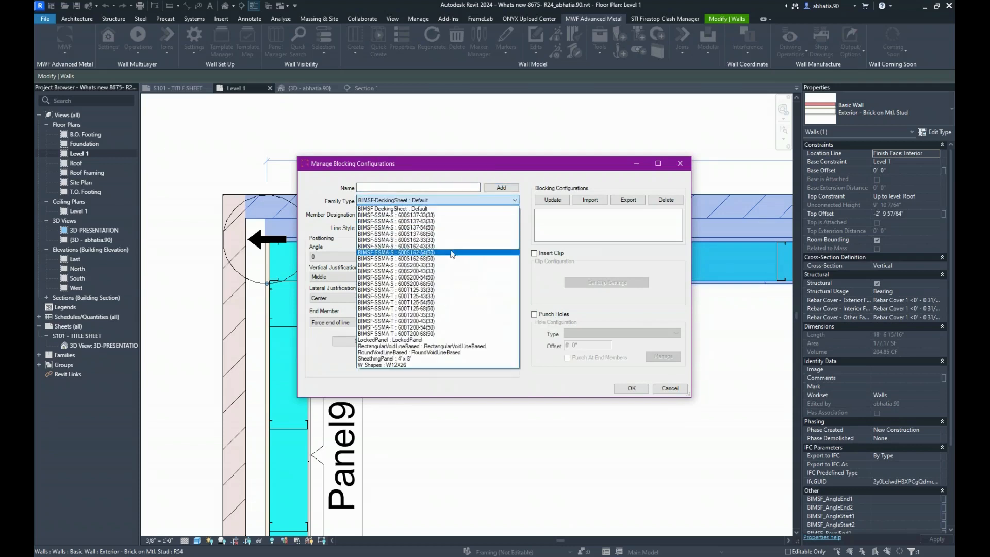
left_click(440, 220)
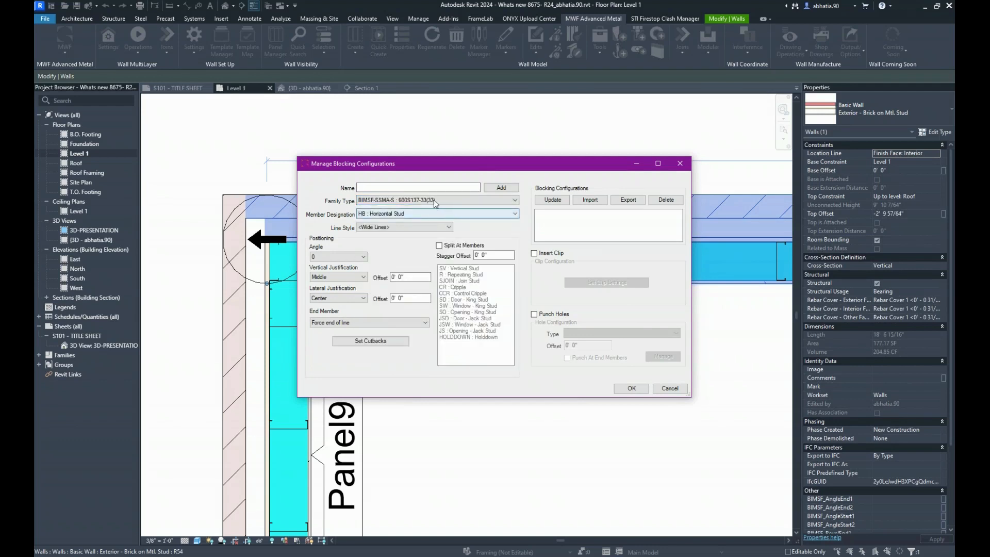
left_click(434, 189)
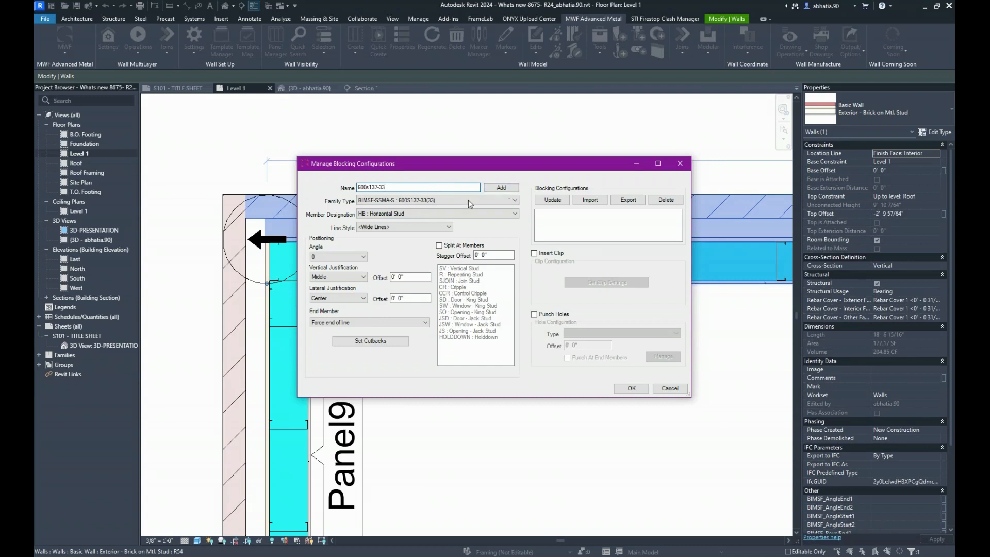
- Keep the HB : Horizontal Stud designation and <Wide Lines> style for the blocking, and set its vertical justification to Top
left_click(438, 215)
left_click(437, 214)
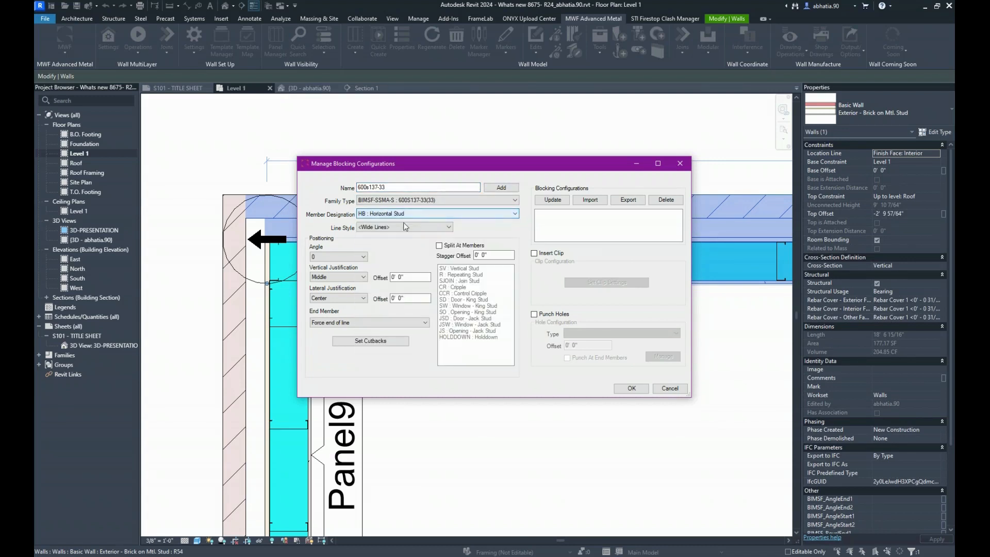
left_click(398, 229)
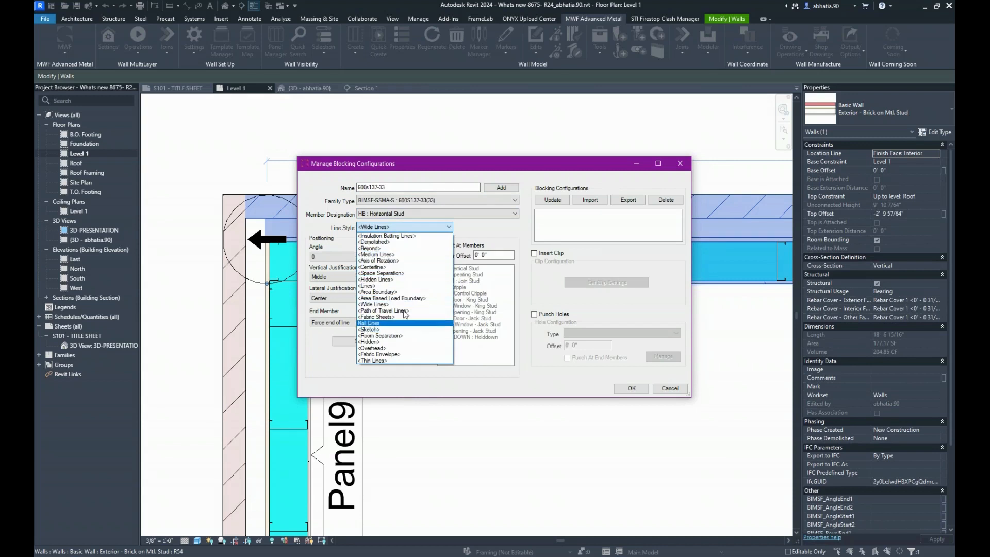
left_click(379, 230)
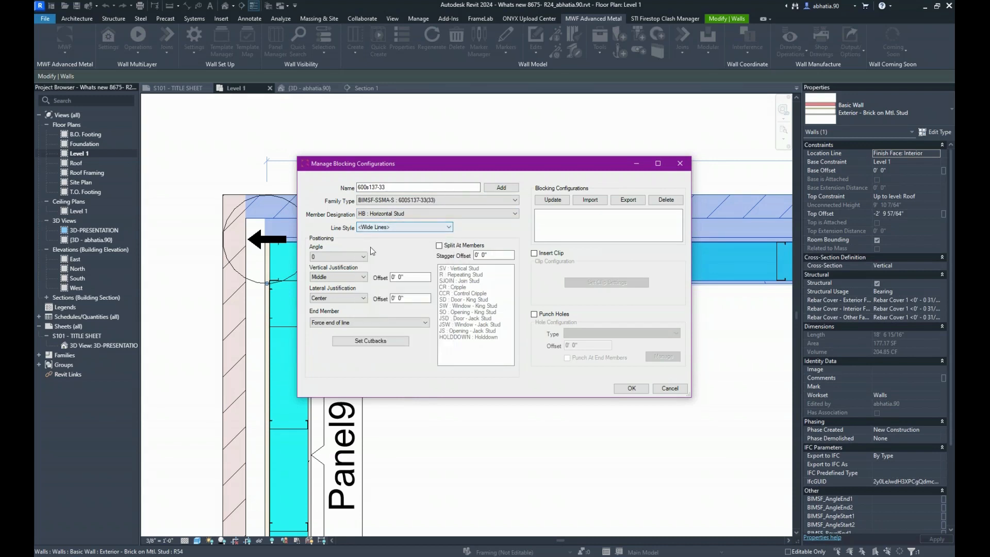
left_click(363, 276)
left_click(330, 284)
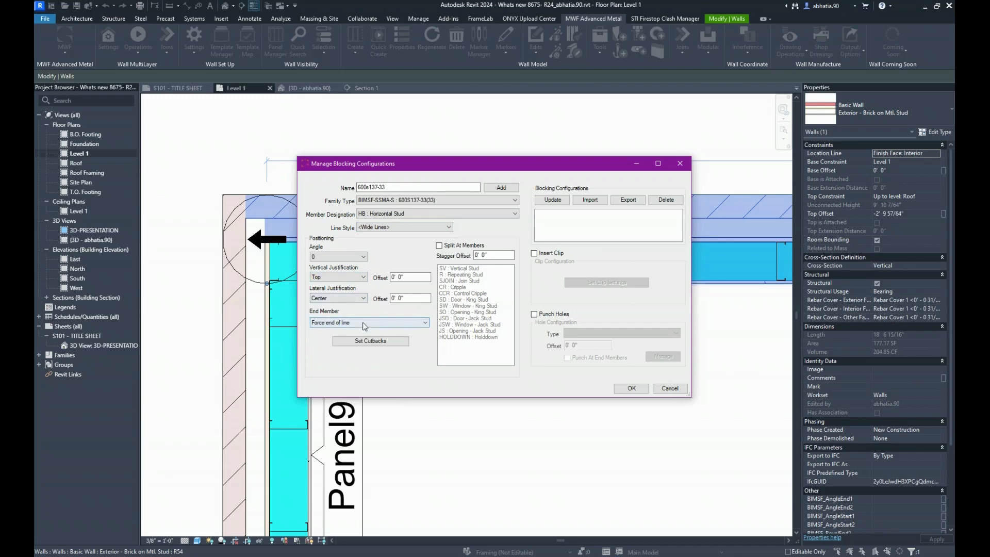
- Enable splitting the blocking at all listed member types except HOLDDOWN, and add the configuration to the blocking configurations
left_click(450, 250)
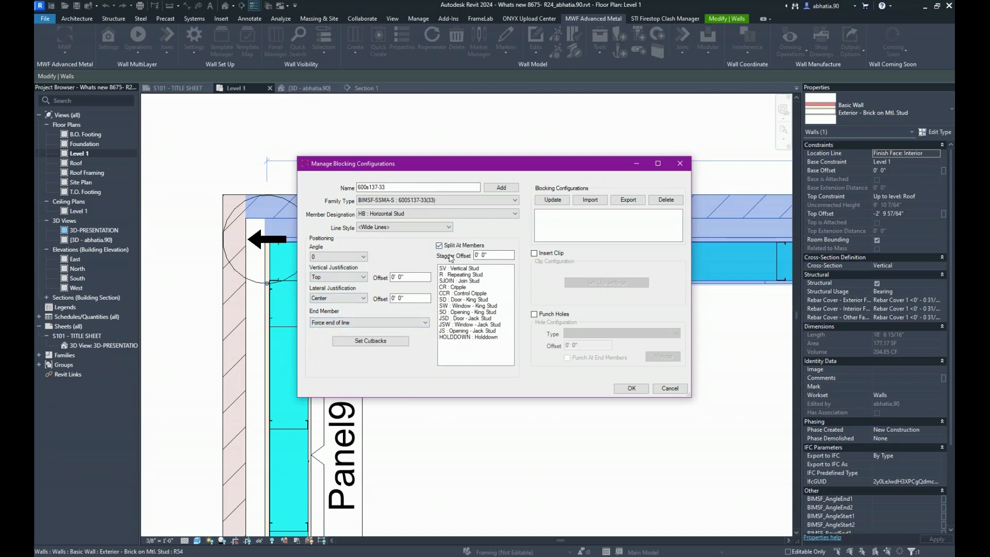
left_click(456, 281)
left_click(471, 268, "shift")
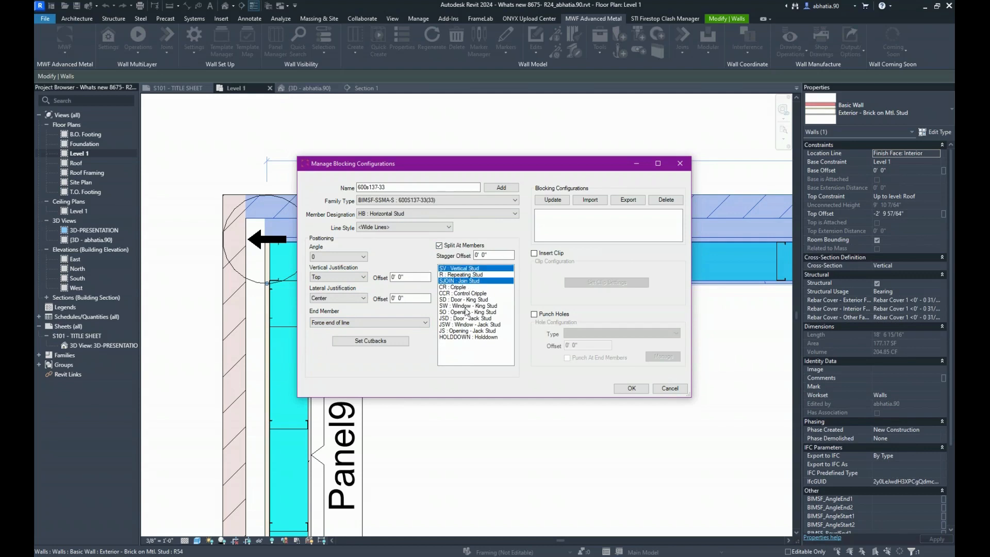
left_click(461, 276)
left_click(461, 298)
left_click(460, 293)
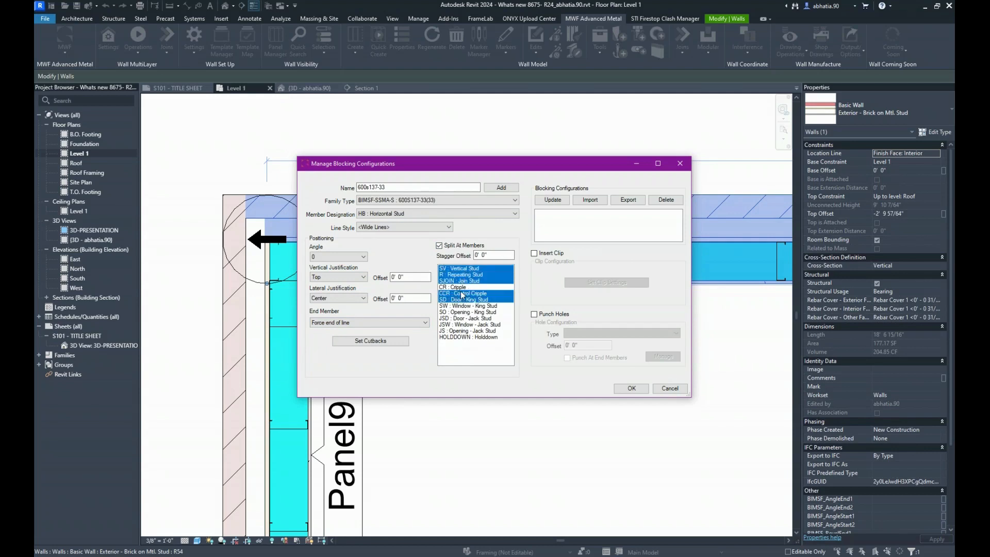
left_click(458, 286)
left_click(454, 305)
left_click(453, 311)
left_click(452, 318)
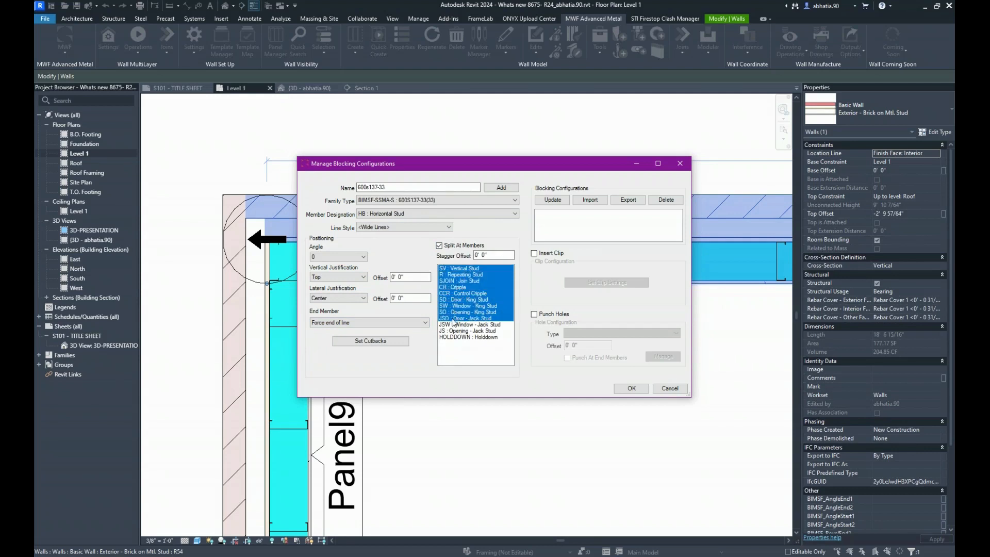
left_click(452, 324)
left_click(451, 330)
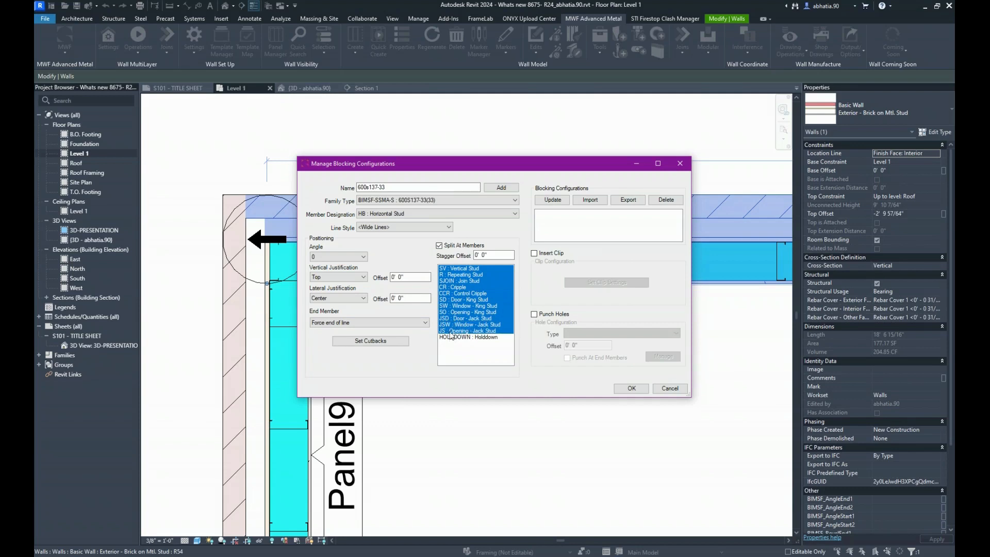
left_click(502, 186)
left_click(549, 213)
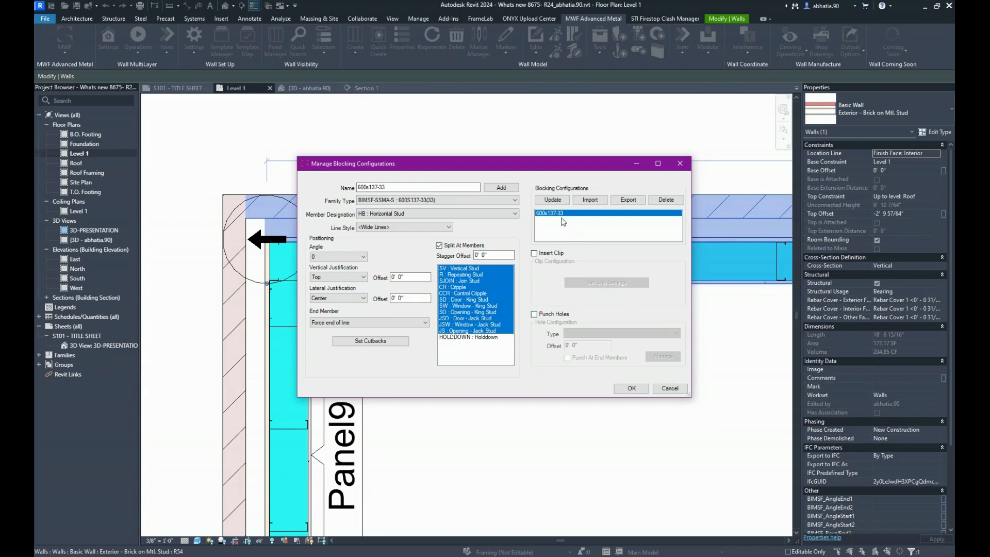
- Enable hole punching for the 600s137-33 configuration and open the hole type settings
left_click(534, 314)
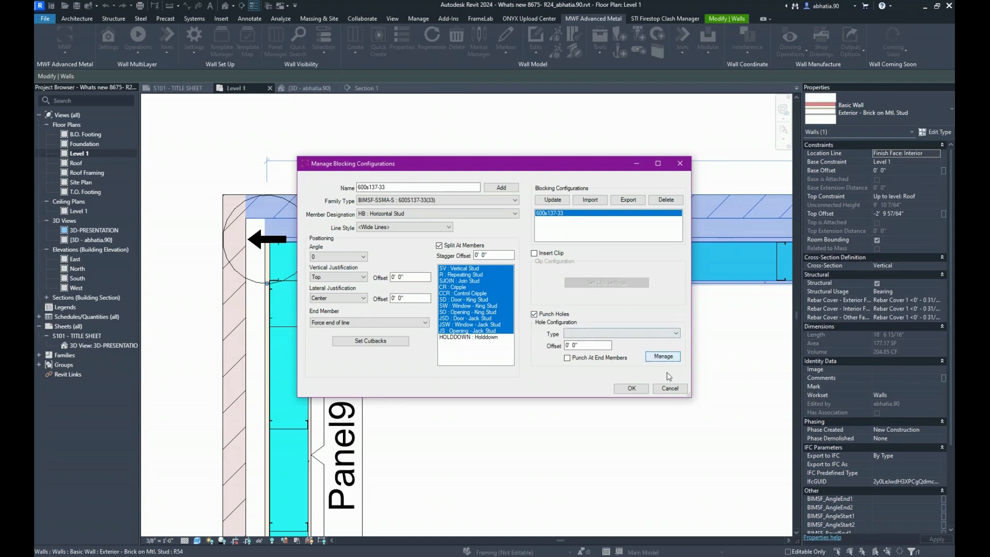
left_click(676, 332)
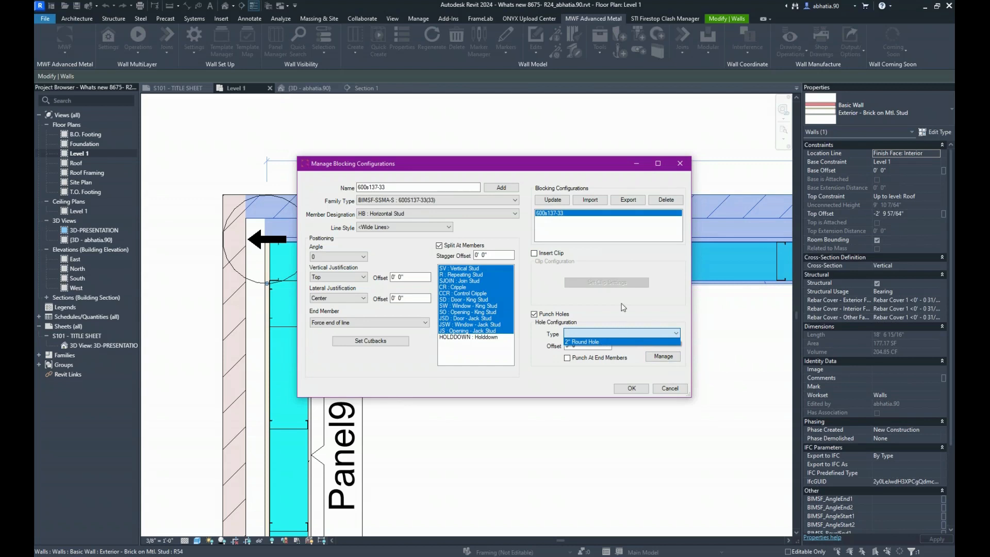
left_click(641, 318)
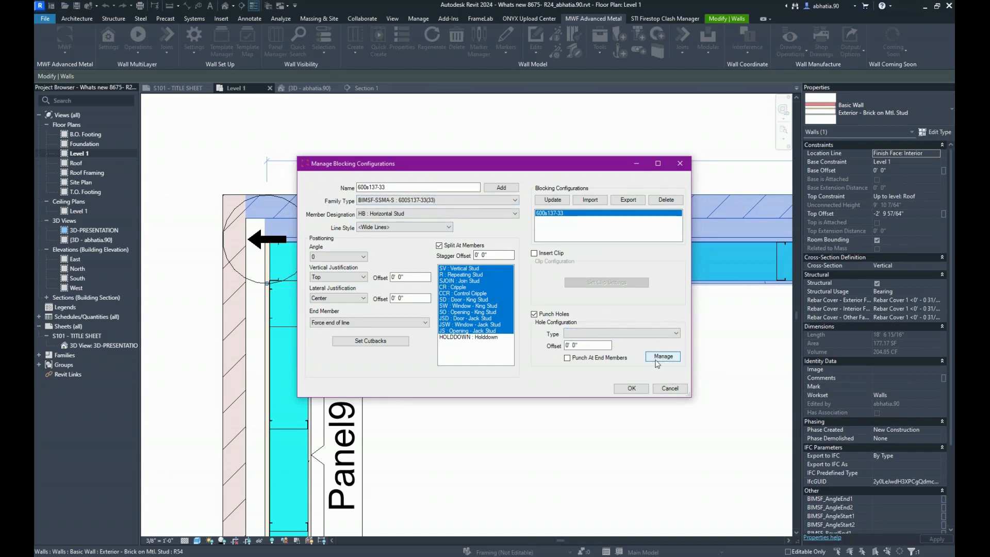
left_click(661, 356)
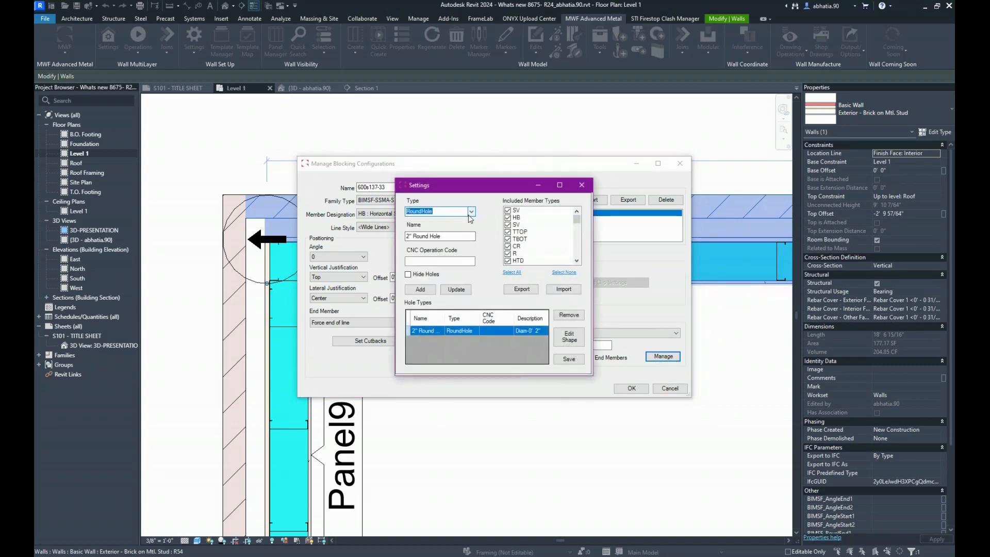
- Add a SlotHole hole type named 2" Slot Hole to the hole types list
left_click(469, 215)
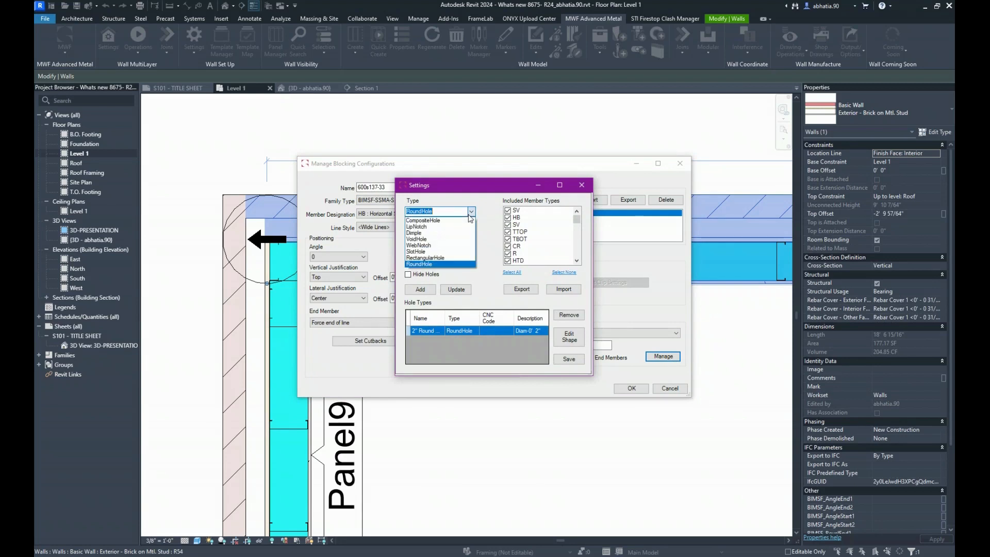
left_click(430, 252)
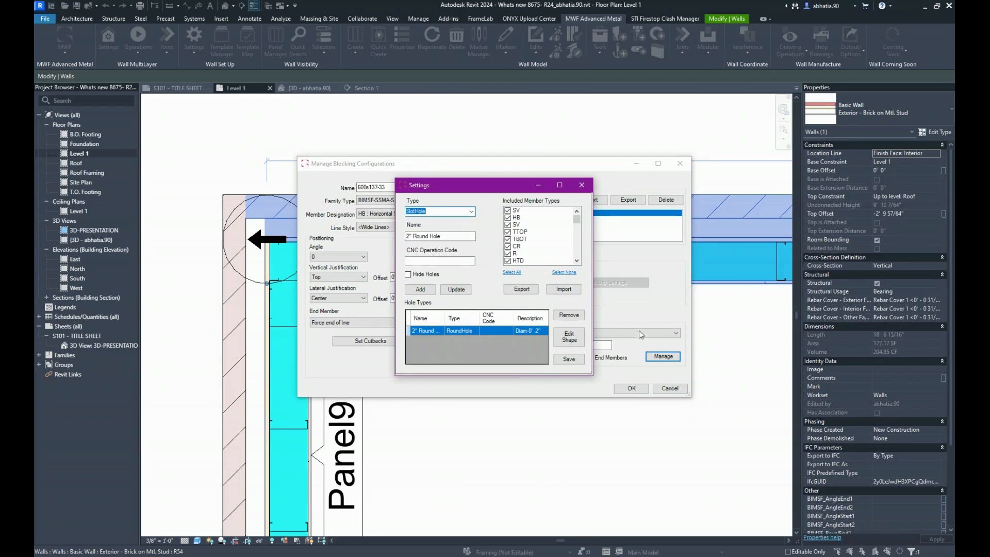
left_click_drag(412, 236, 432, 237)
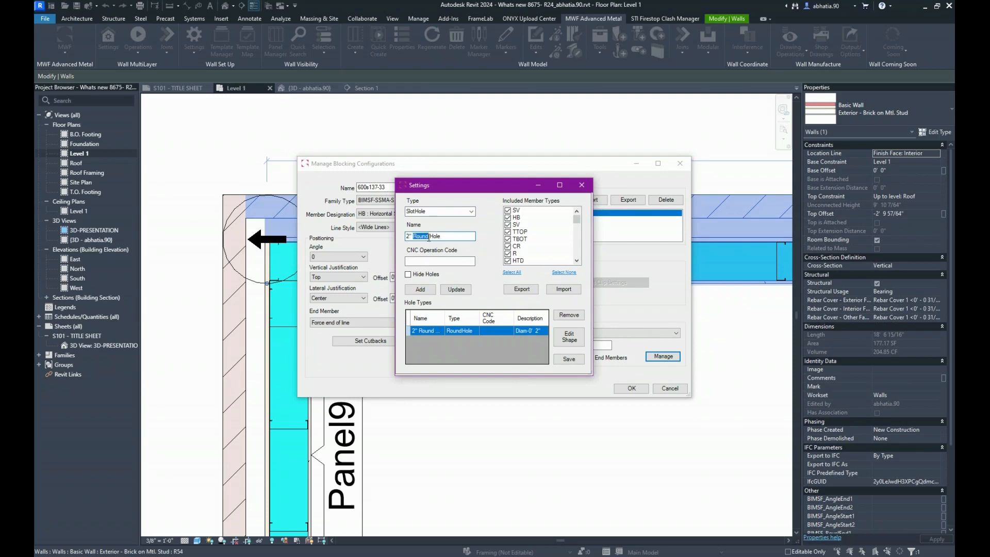
type("Slot")
left_click(420, 289)
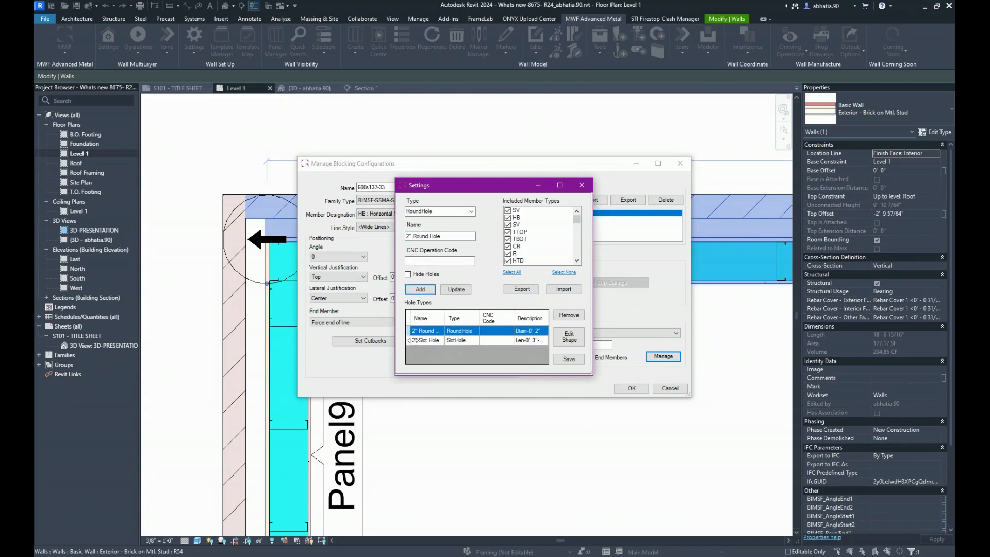
- Set the 2" Slot Hole's center-to-center distance and diameter to 2" each, save the hole types and close their settings
left_click(421, 341)
left_click(567, 337)
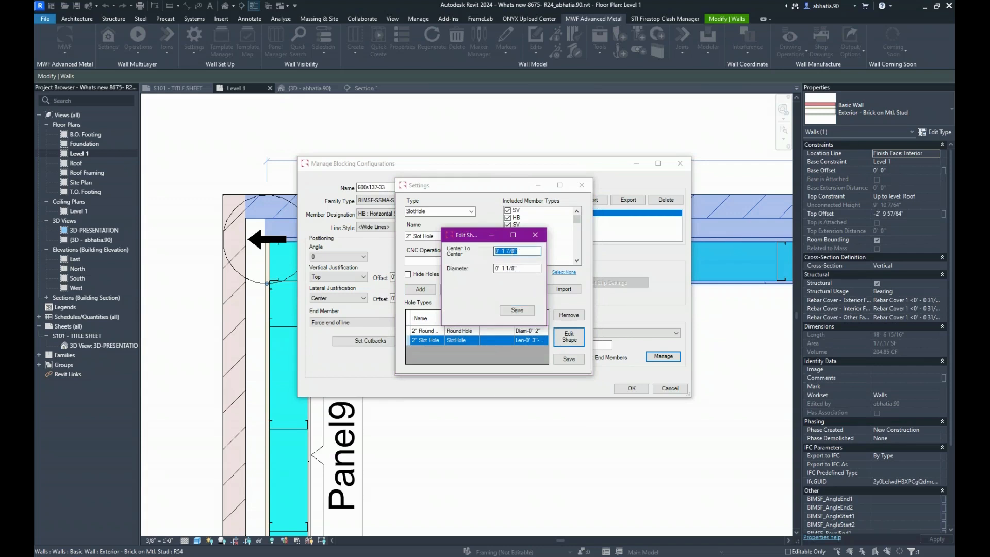
type("2")
key("Tab")
type("2")
left_click(518, 311)
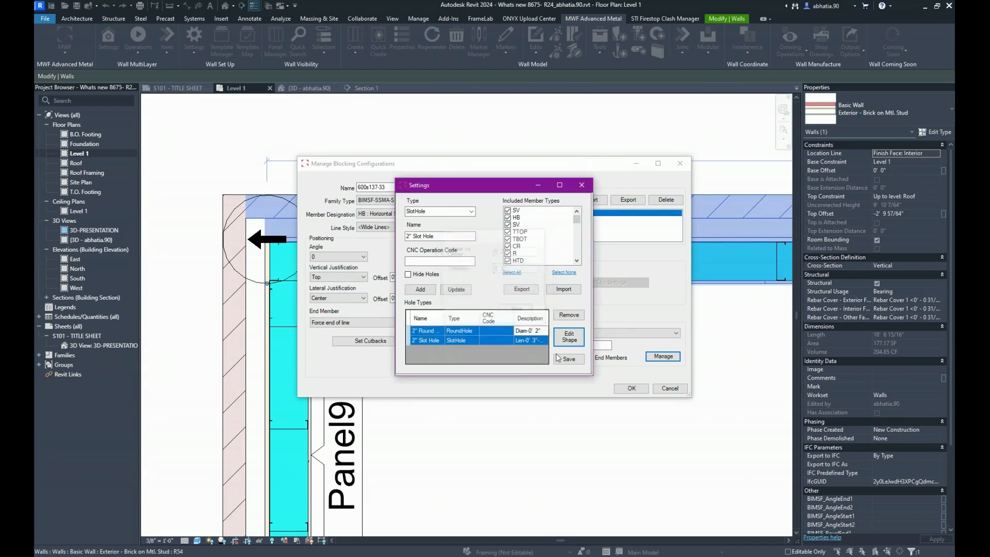
left_click(569, 358)
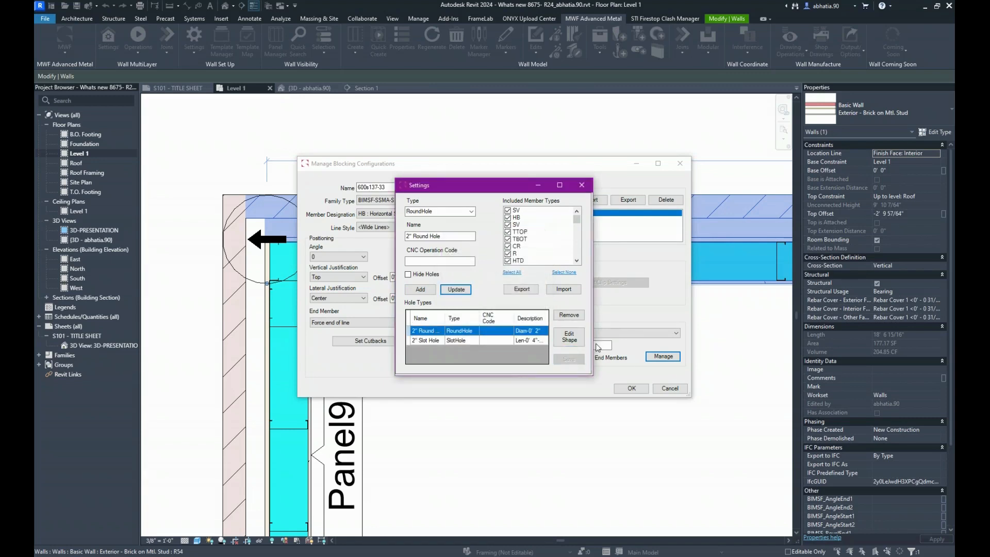
left_click(496, 340)
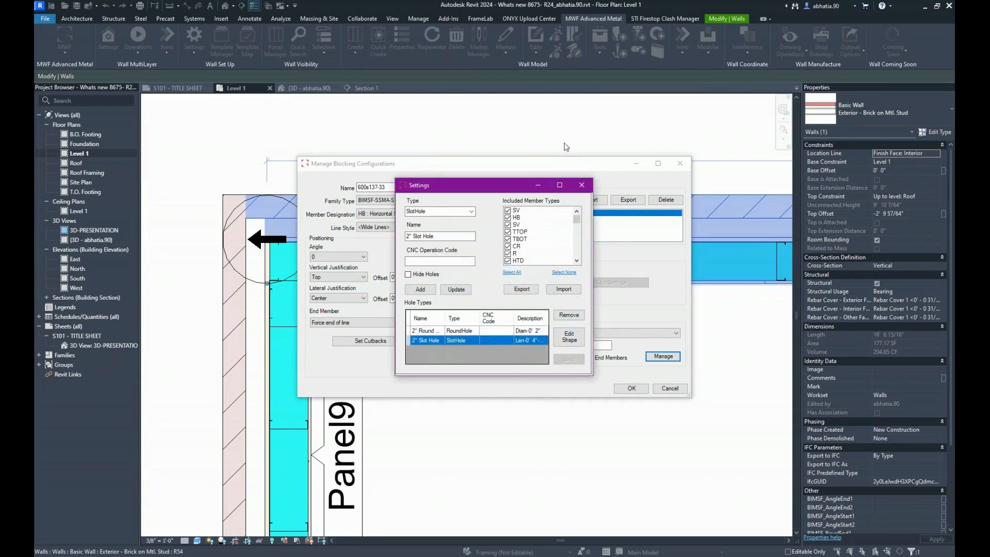
left_click(581, 185)
- Assign the 2" Slot Hole type to the 600s137-33 blocking configuration, update it and accept the blocking configurations
left_click(593, 334)
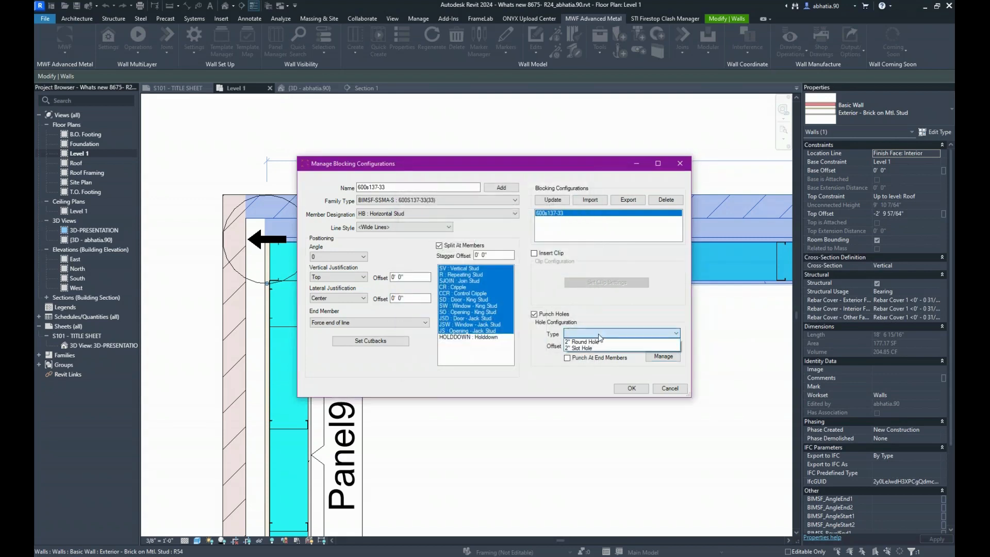
left_click(590, 348)
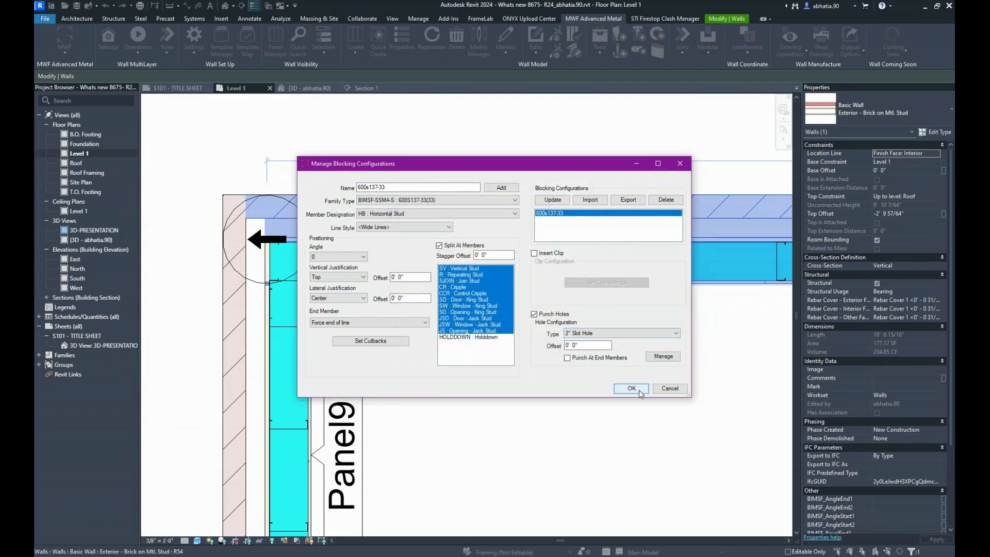
left_click(552, 200)
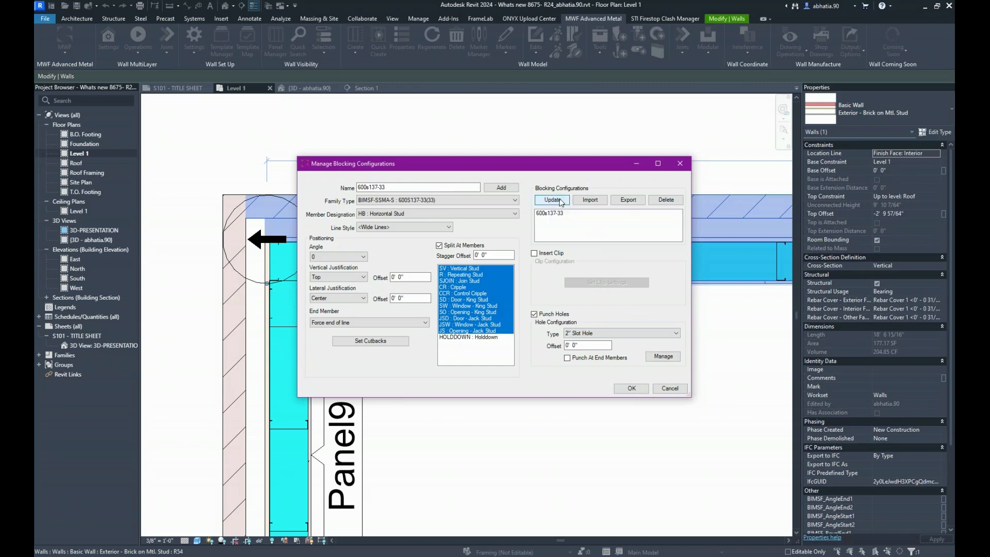
left_click(630, 388)
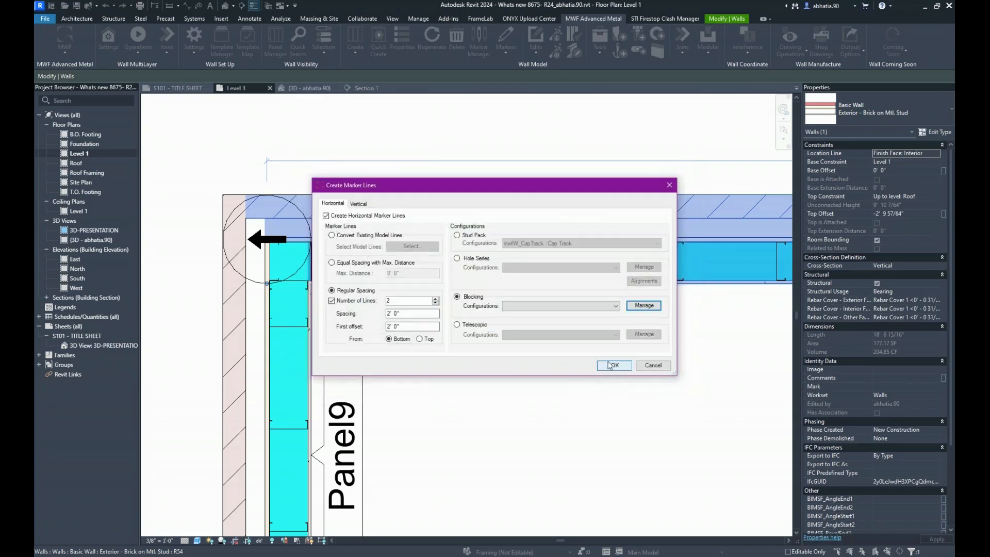
- Create the horizontal marker lines on the Panel7 wall with the 600s137-33 blocking configuration and regenerate its framing
left_click(591, 305)
left_click(562, 316)
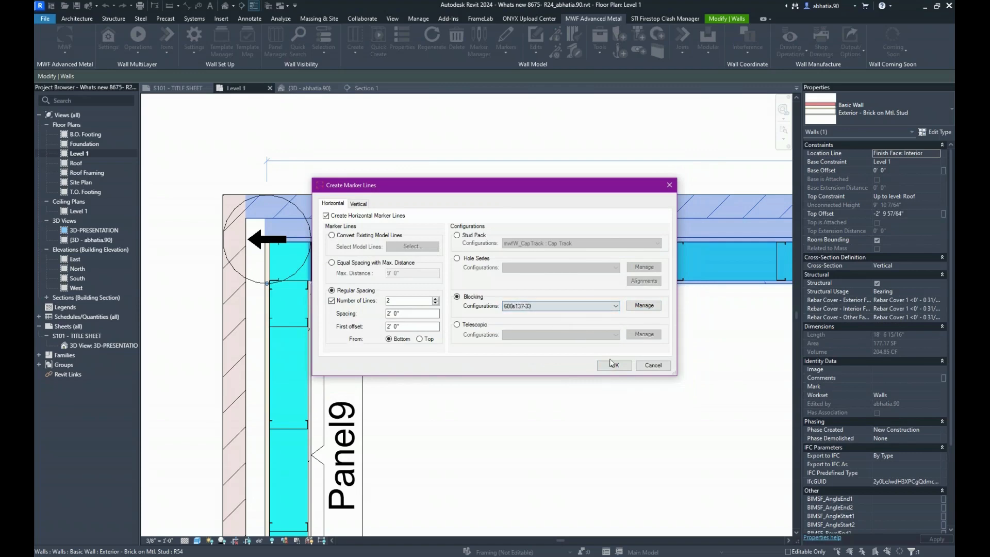
left_click(610, 366)
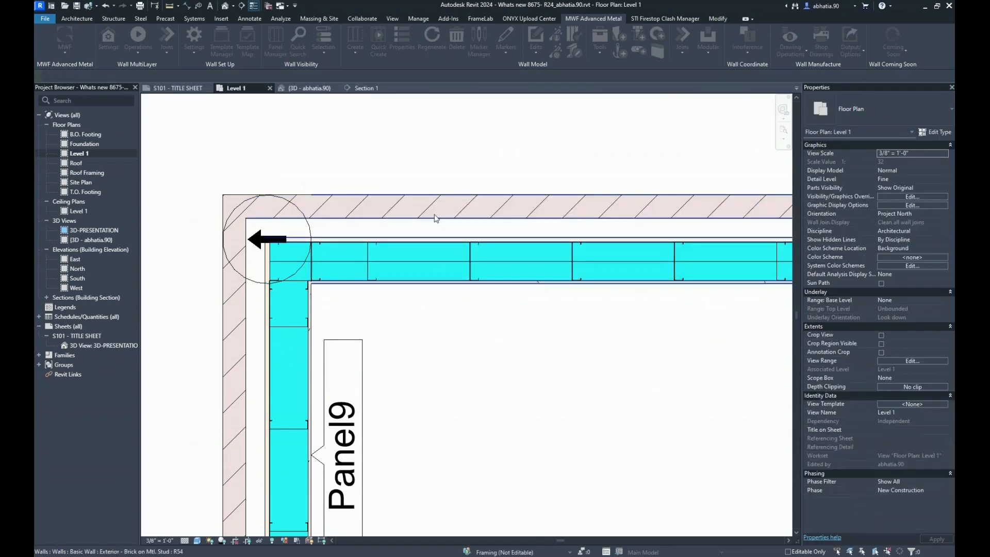
left_click(432, 36)
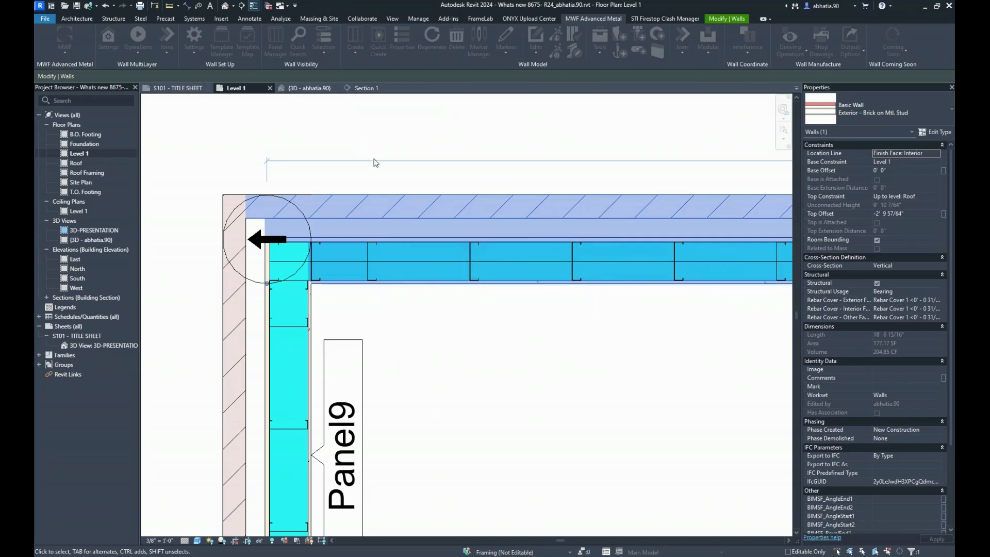
left_click(375, 166)
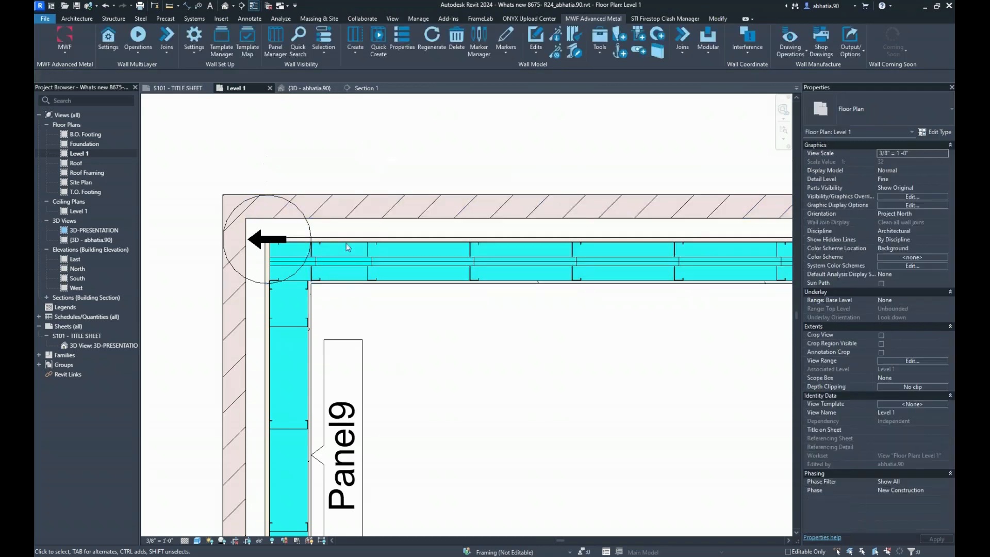
- Inspect the blocking piece and the join stud at the Panel7 and Panel9 corner, checking their labels in the properties
left_click(286, 261)
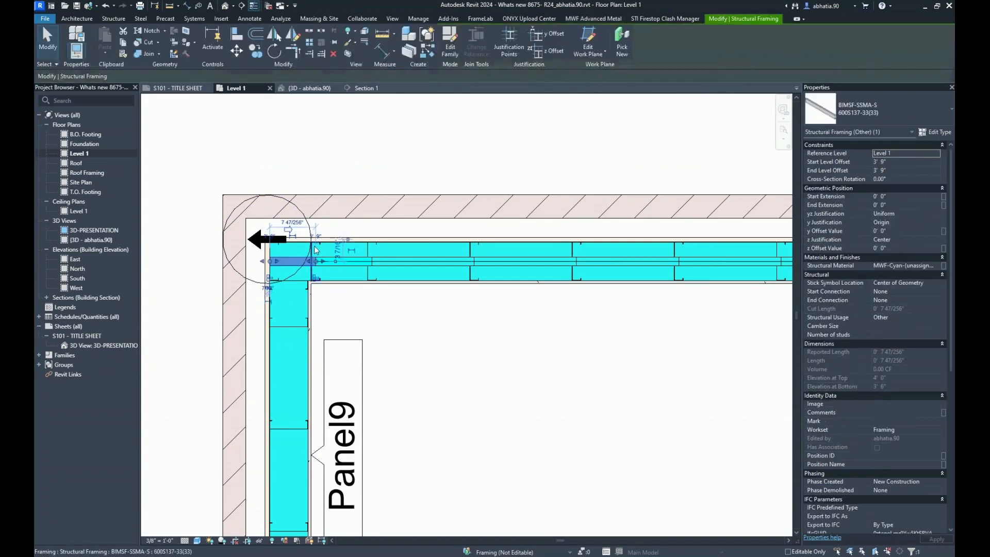
left_click(426, 337)
scroll(270, 242, "up", 5)
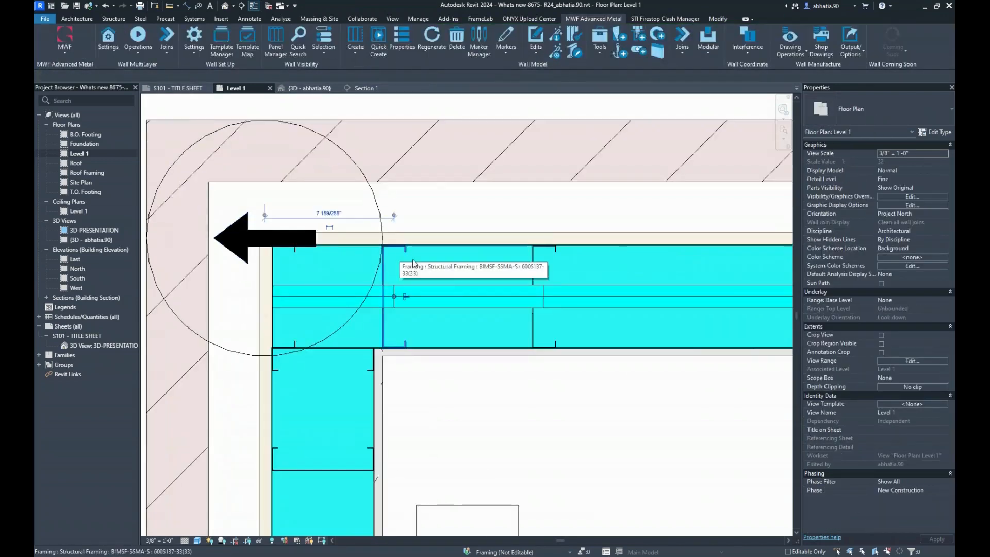
left_click(413, 261)
scroll(879, 441, "down", 5)
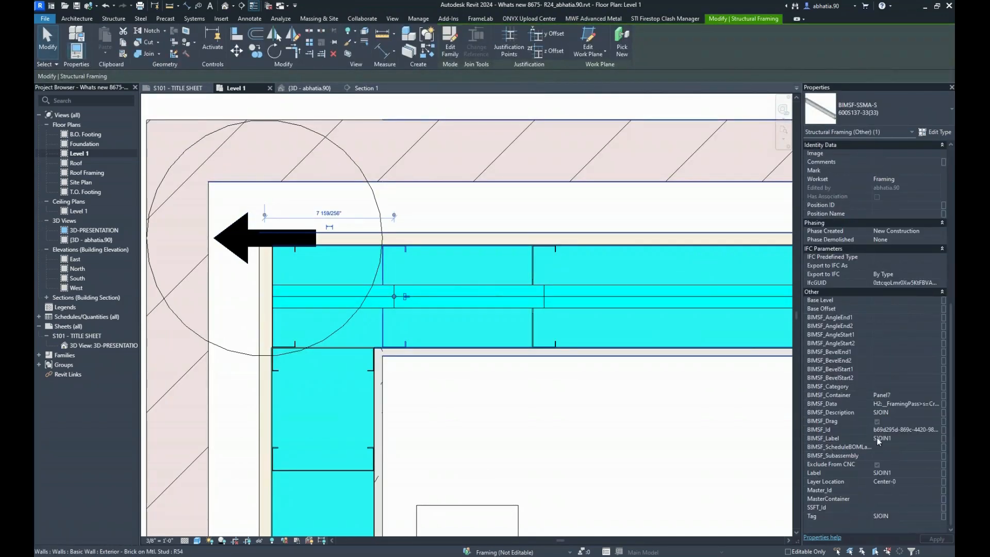
left_click(334, 287)
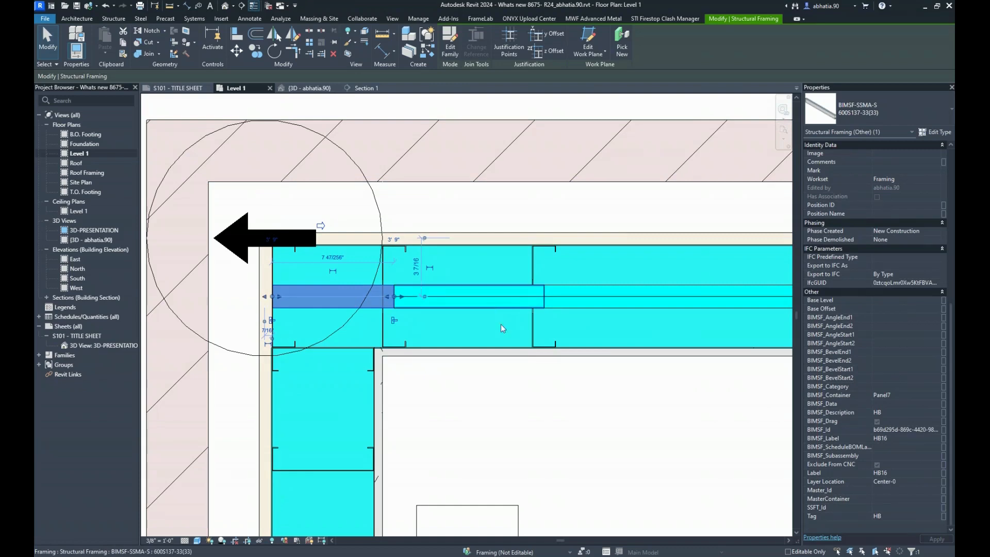
scroll(541, 360, "down", 3)
left_click(581, 400)
- Delete the framing from the Panel10 wall under the Vertical Split with ML heading
middle_click_drag(581, 400, 375, 279)
scroll(375, 278, "down", 3)
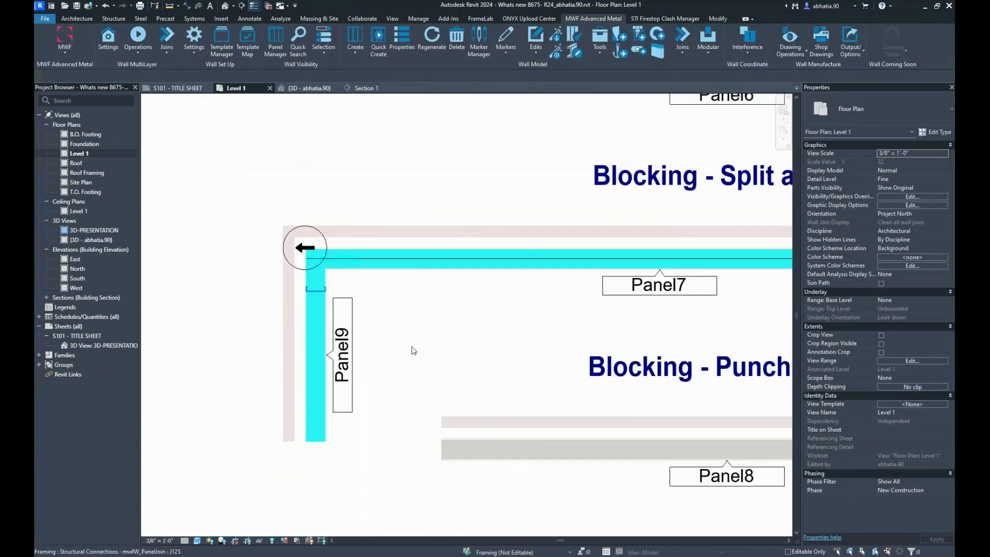
scroll(413, 351, "down", 2)
middle_click_drag(479, 296, 368, 287)
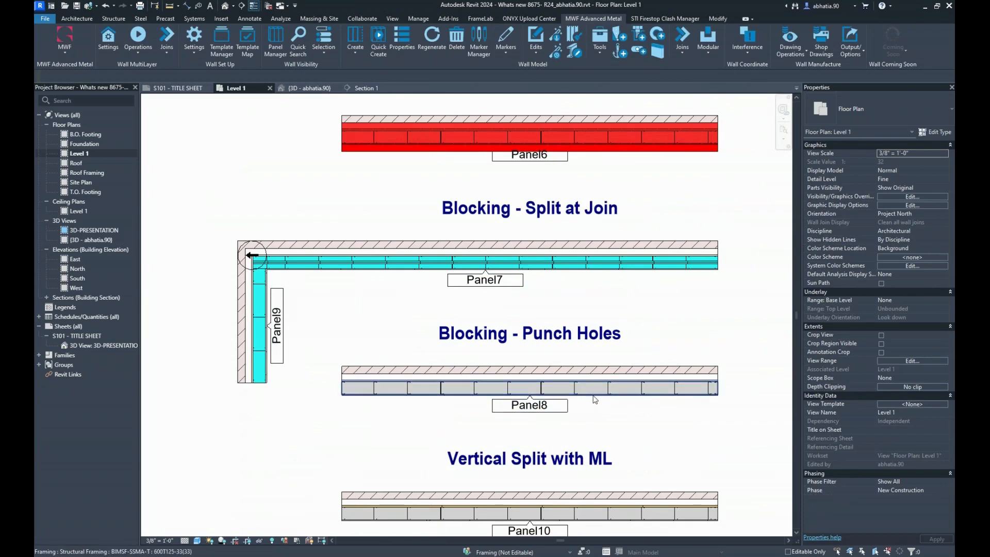
scroll(592, 293, "down", 2)
middle_click_drag(592, 294, 517, 204)
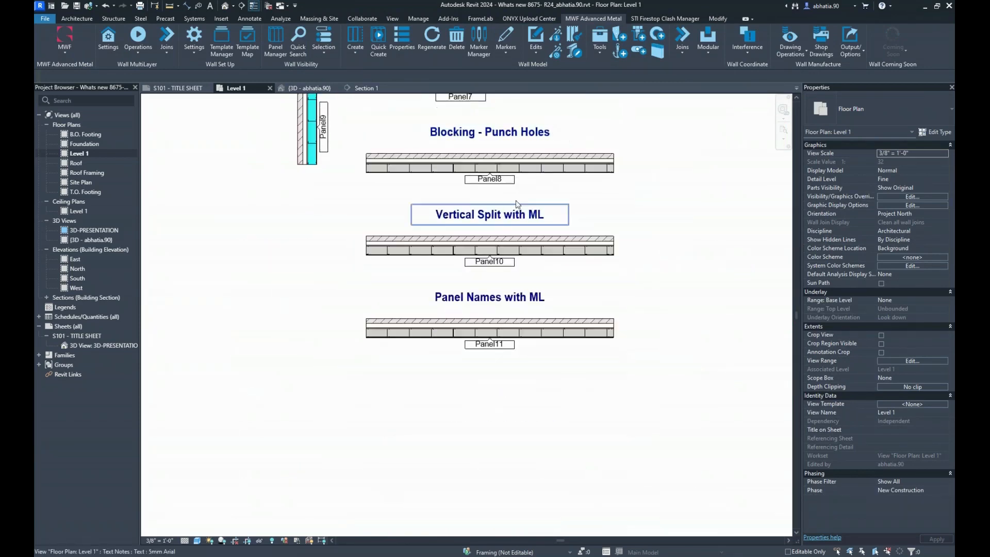
scroll(517, 204, "up", 4)
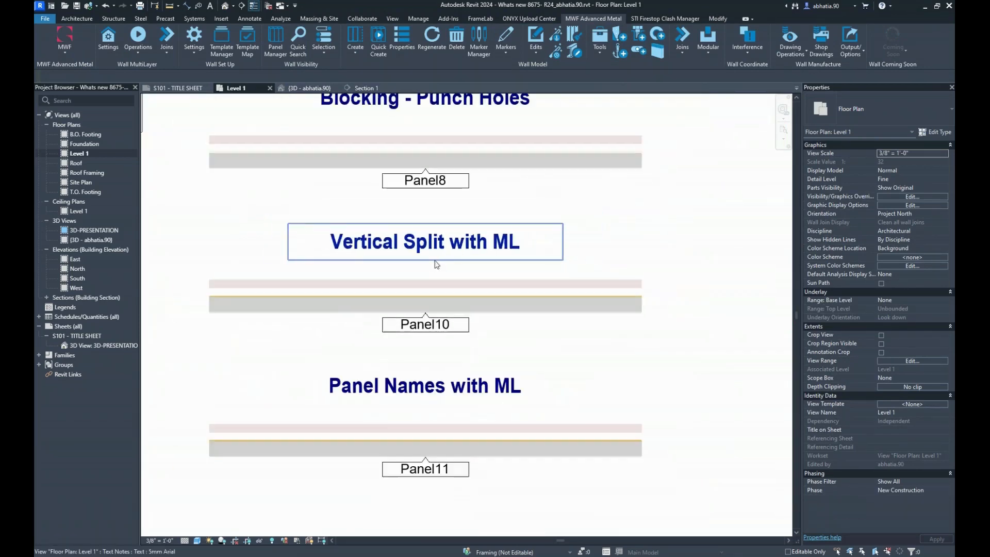
scroll(437, 265, "down", 2)
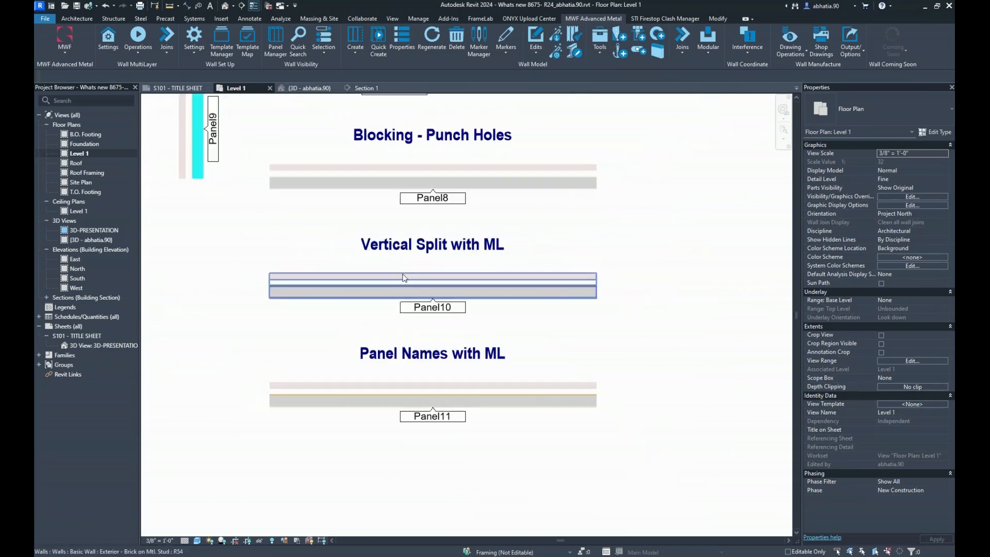
scroll(404, 278, "up", 2)
left_click(407, 283)
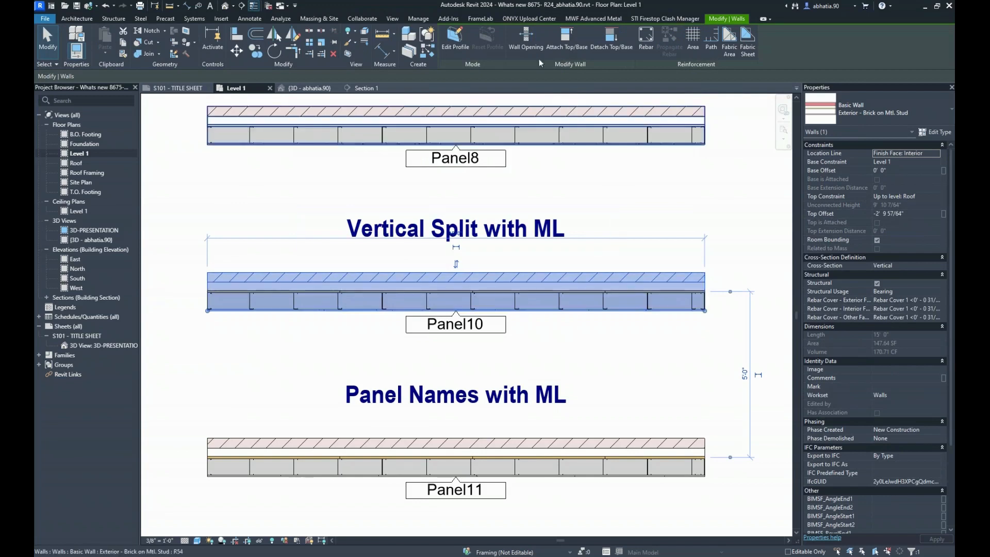
left_click(593, 19)
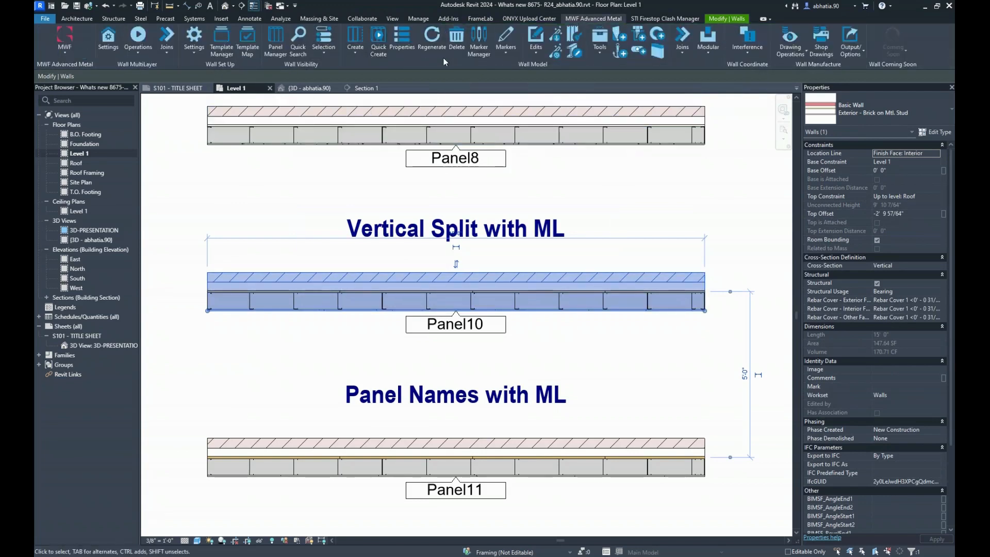
left_click(432, 41)
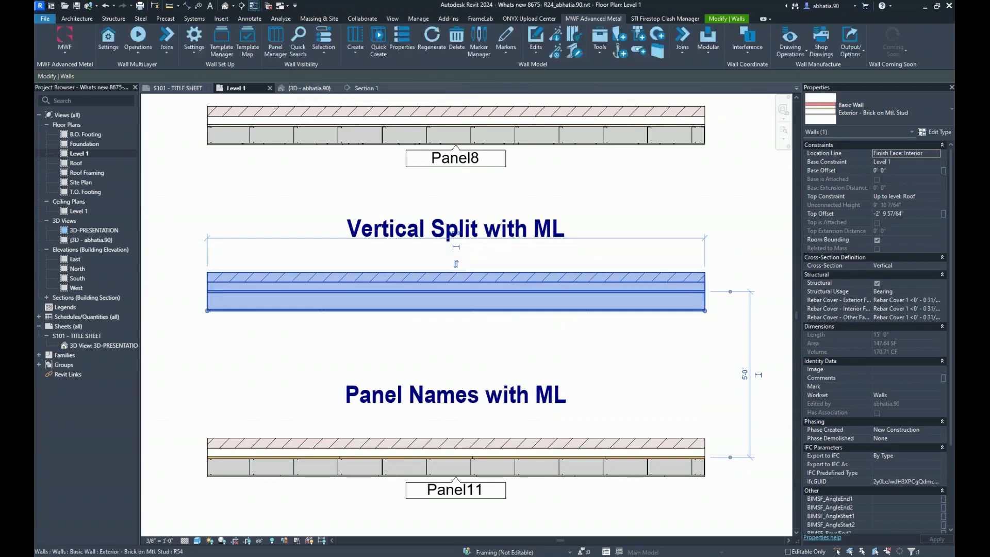
left_click(334, 349)
- Set the length of the wall under Vertical Split with ML to 30 feet
left_click(344, 275)
scroll(343, 273, "down", 3)
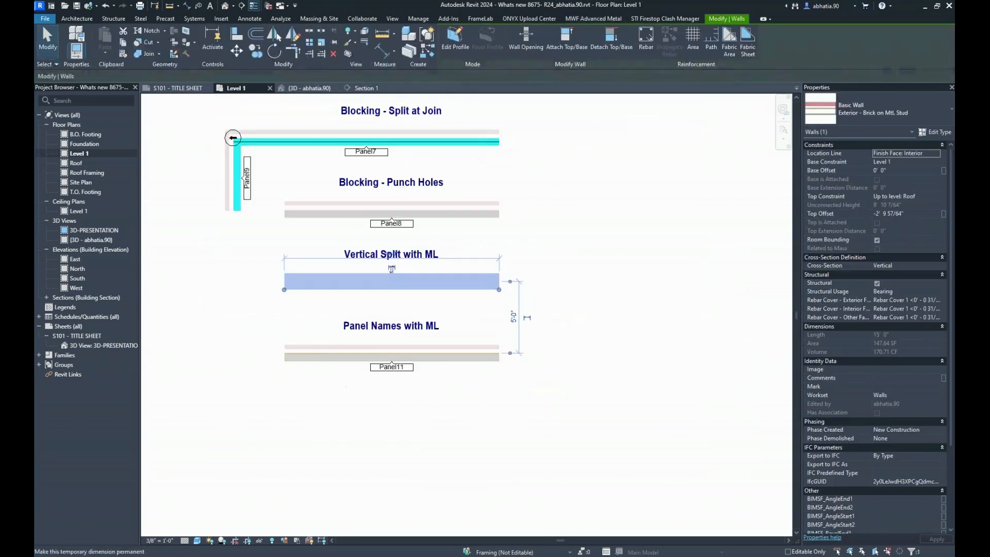
left_click(390, 253)
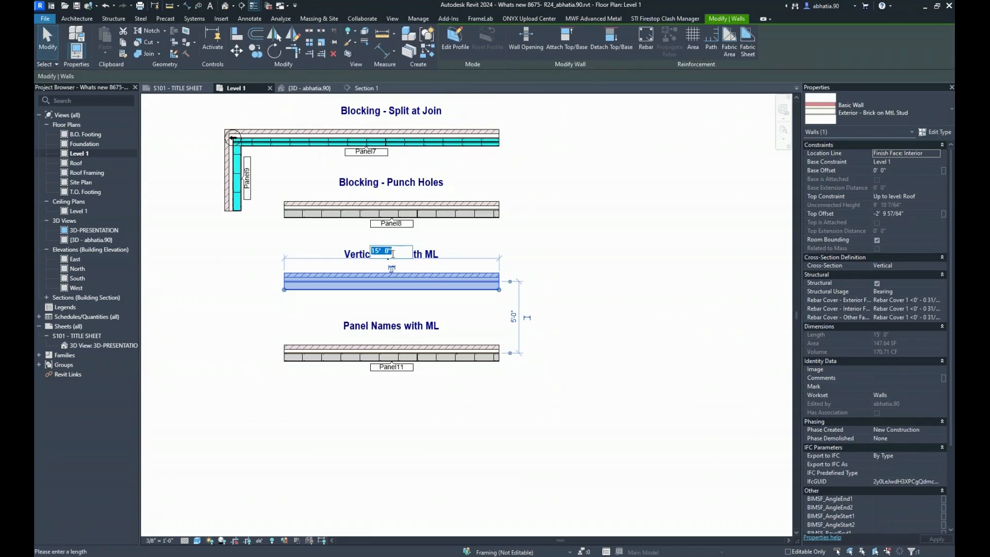
type("30")
key("Return")
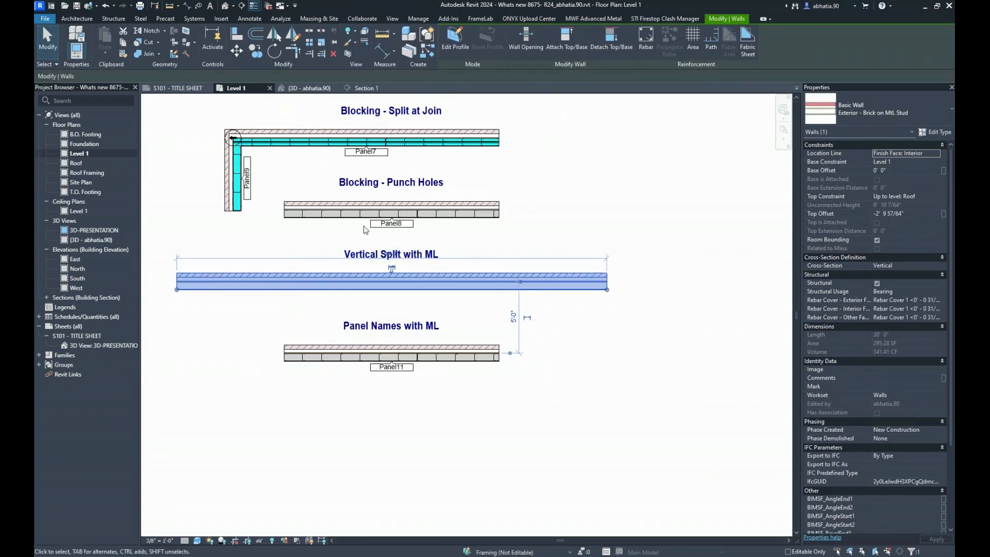
- Split the lengthened wall vertically by rule, with panel lengths from 2' 0" to 10' 0" and a 0' 4" opening tolerance
left_click(593, 18)
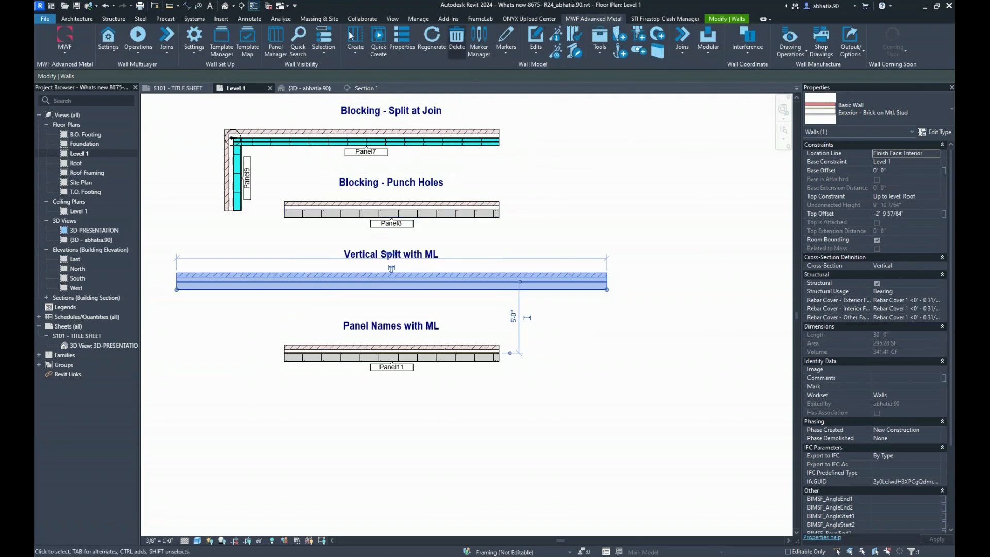
left_click(506, 41)
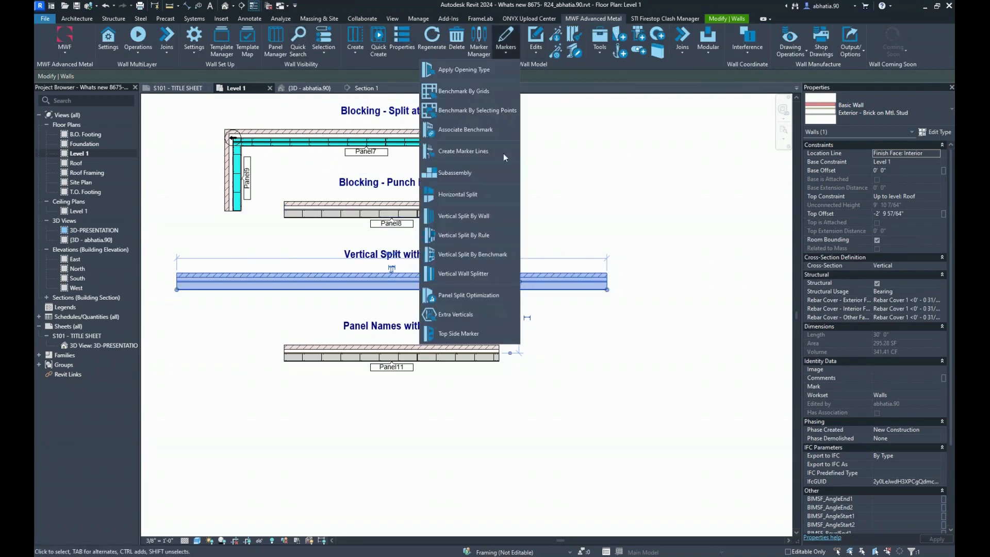
left_click(487, 233)
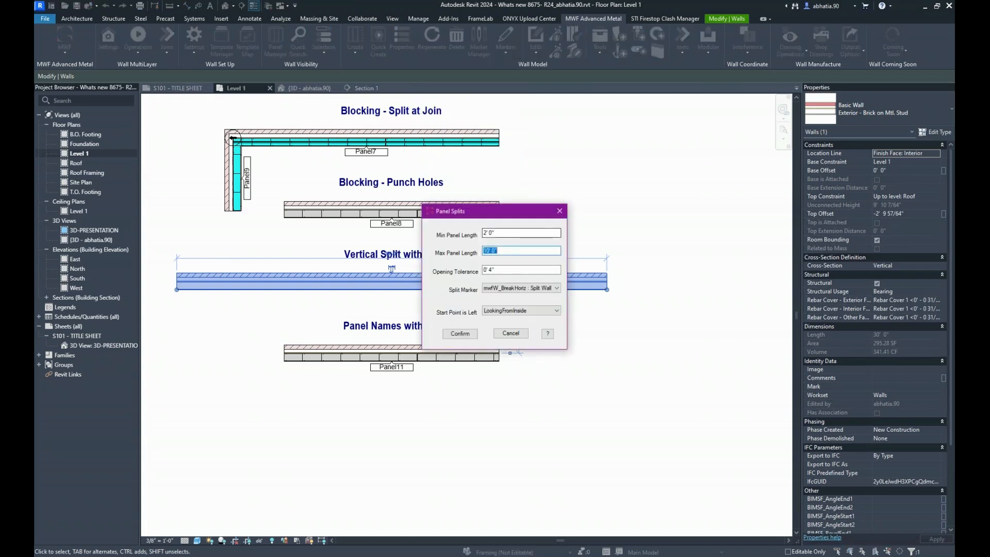
left_click(475, 335)
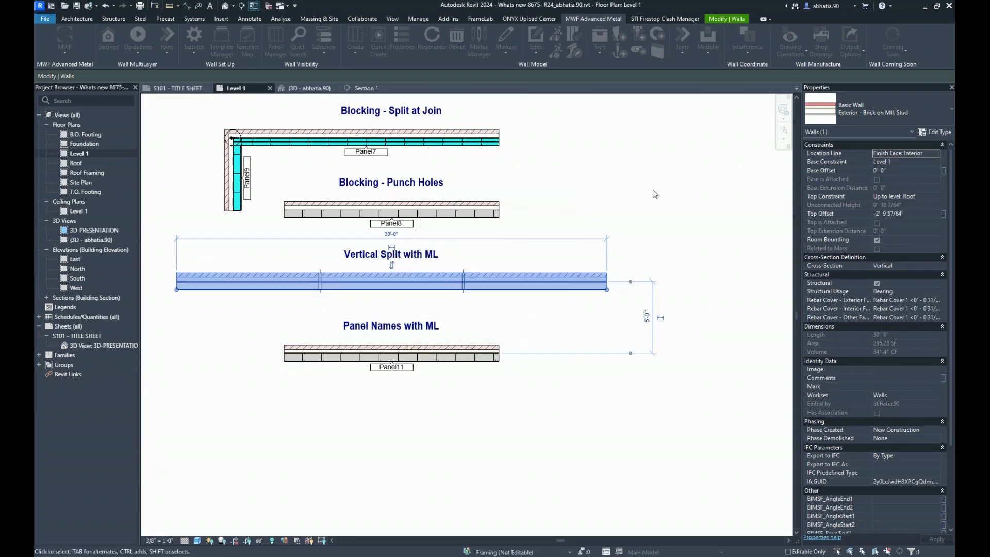
- Generate the multilayer framing for the vertically split wall under the Vertical Split with ML heading
left_click(602, 21)
left_click(138, 42)
left_click(107, 93)
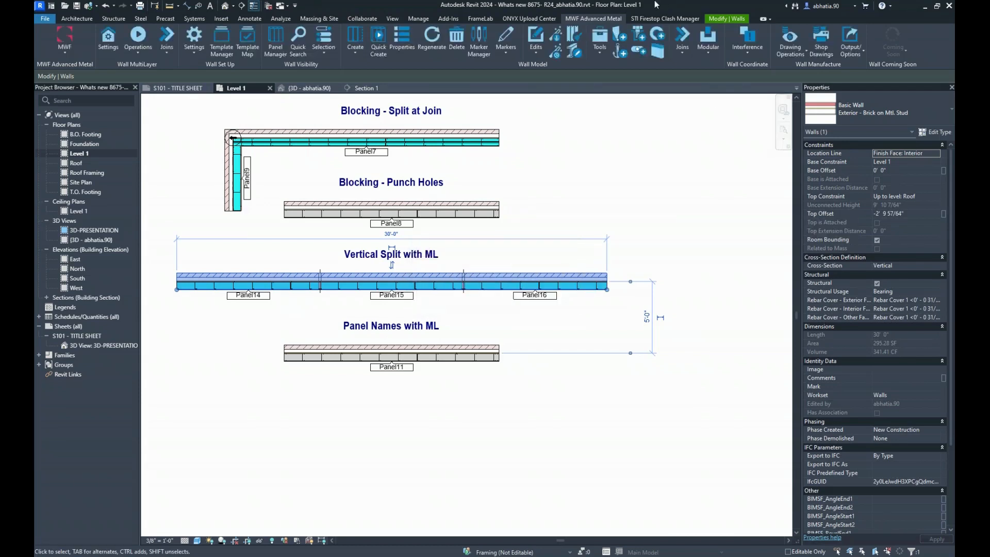
left_click(612, 213)
- Inspect the sheathing panels on both sides of the first vertical split, checking their widths in the properties
scroll(315, 281, "up", 10)
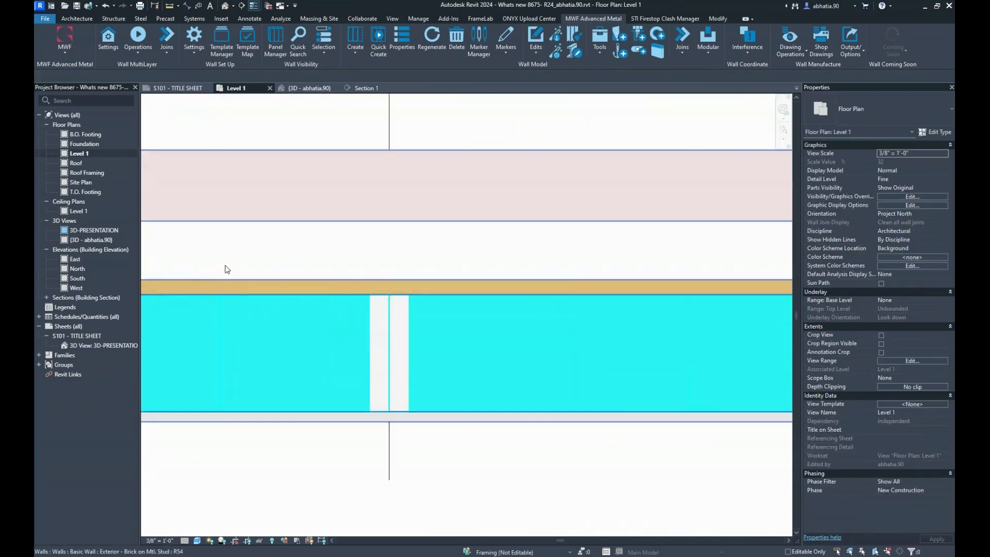
left_click(291, 283)
scroll(413, 227, "down", 3)
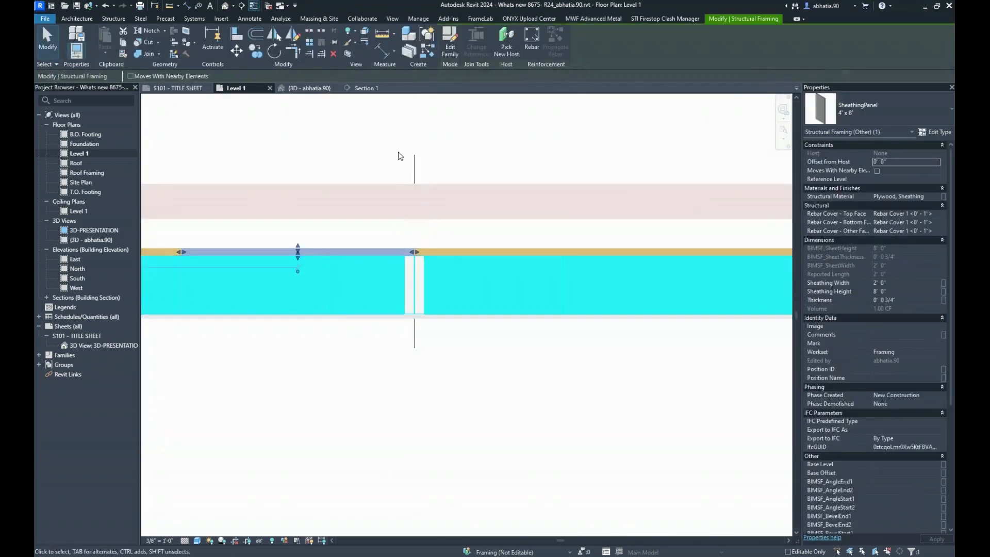
left_click(459, 252)
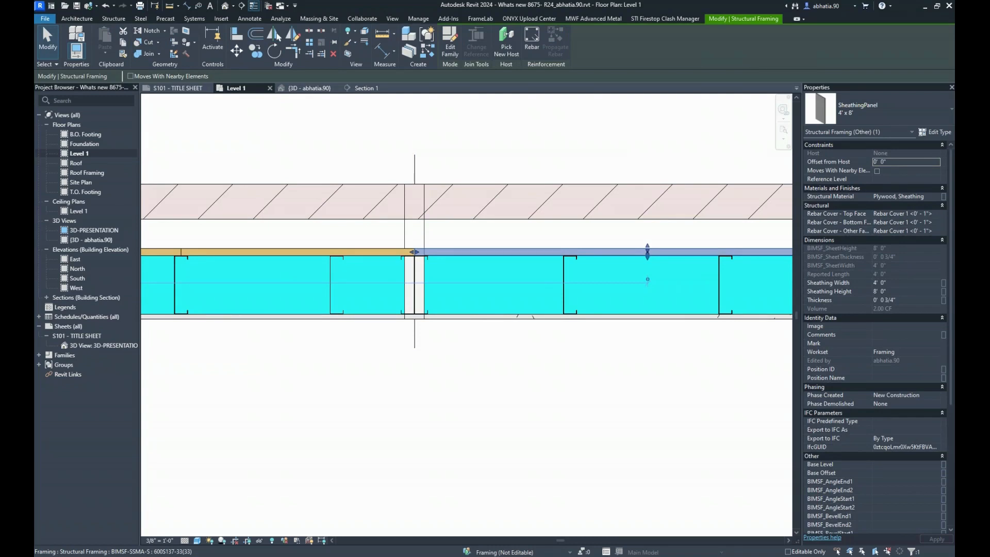
scroll(449, 361, "down", 5)
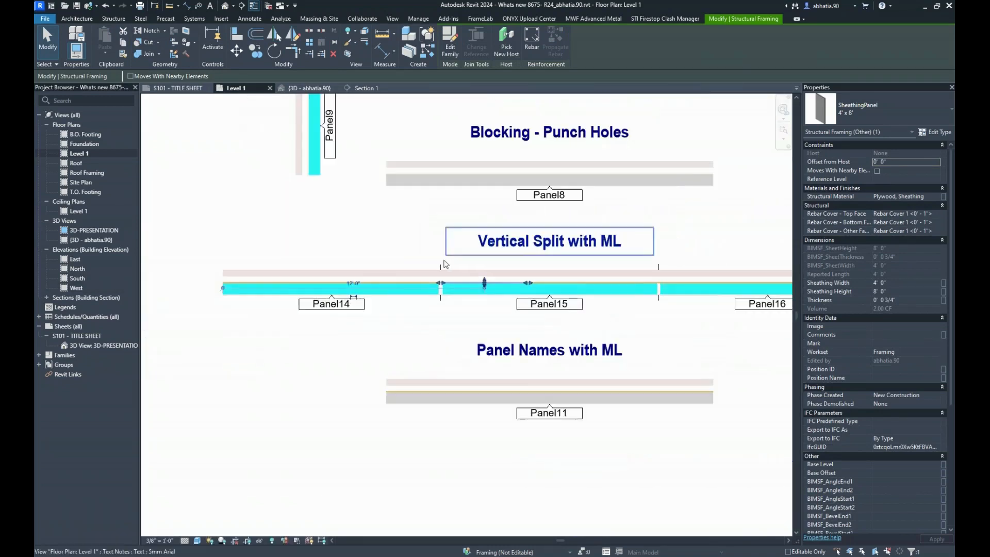
left_click(389, 329)
middle_click_drag(458, 392, 353, 300)
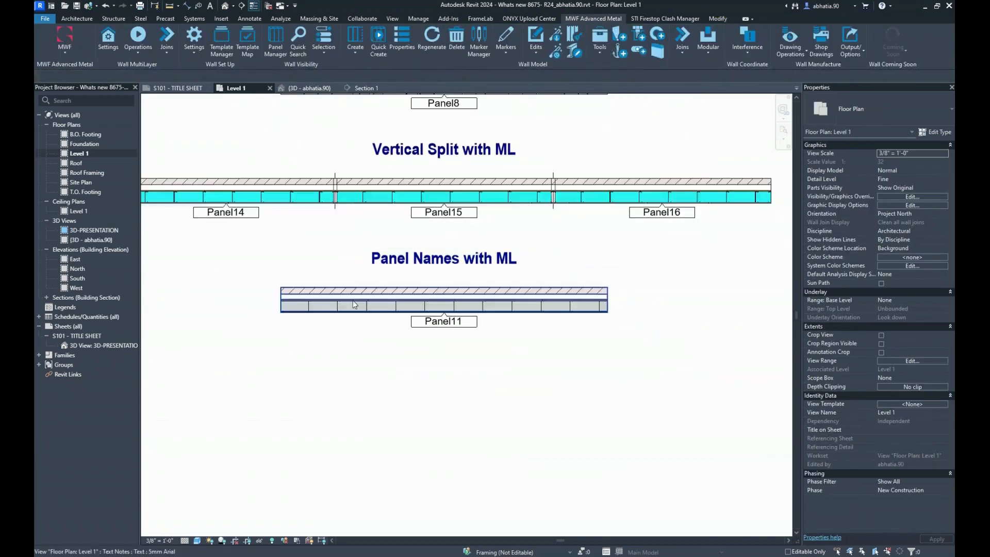
scroll(302, 286, "up", 2)
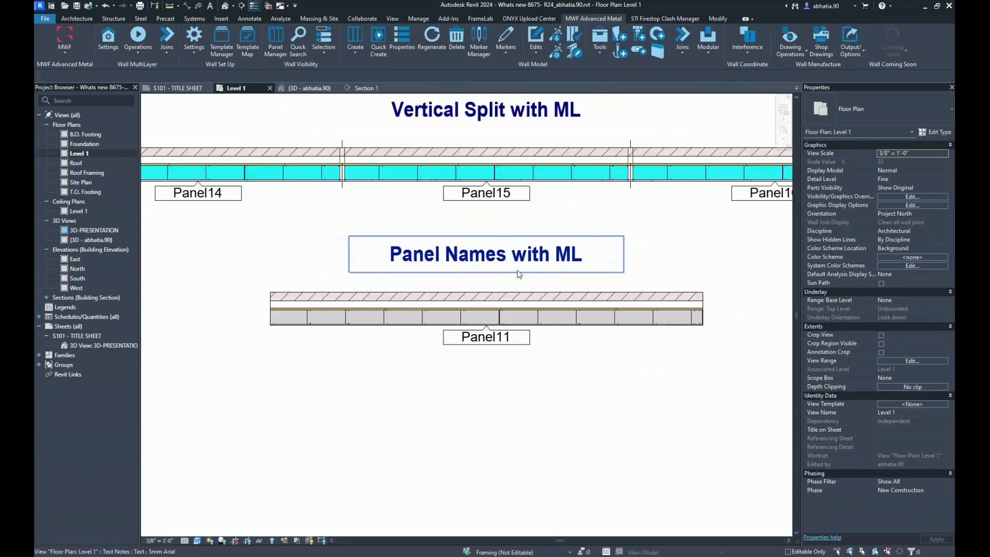
right_click(542, 296)
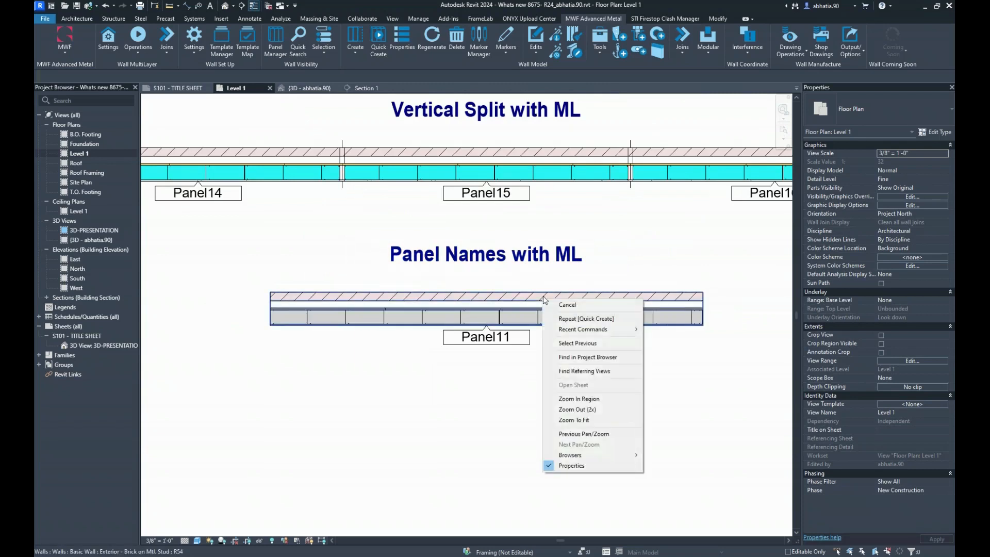
left_click(662, 258)
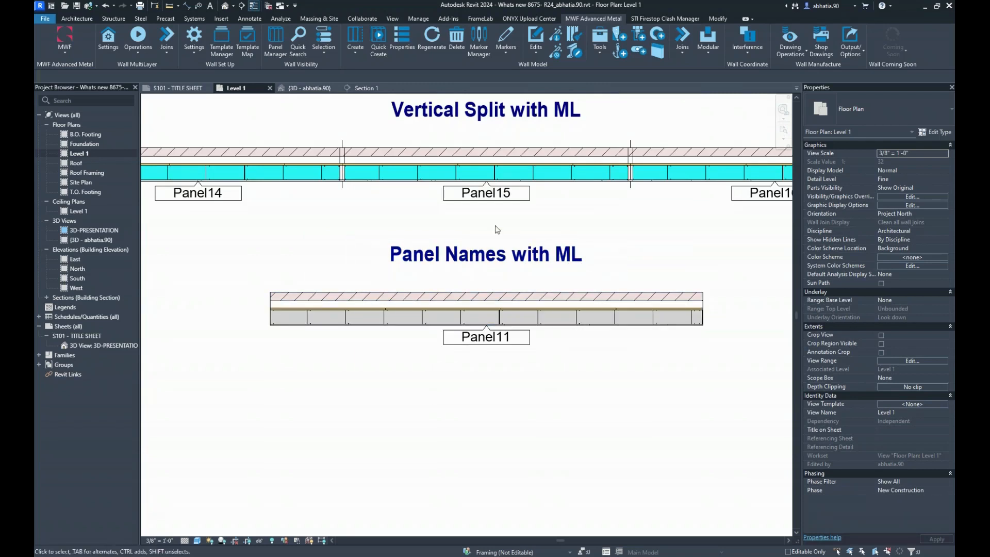
left_click(569, 267)
left_click(662, 279)
- Review the displayed panel name options in the Project Panel Names settings and leave without saving
left_click(593, 19)
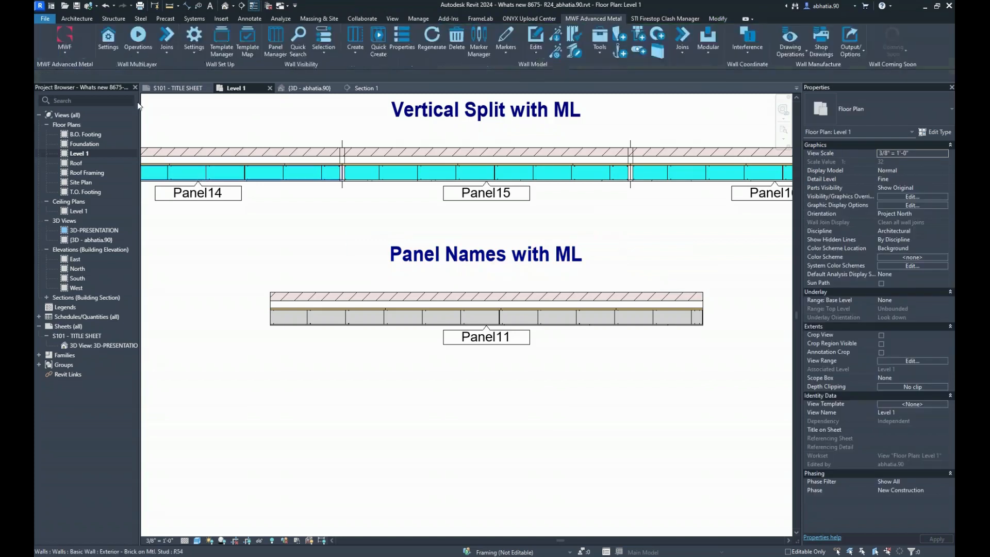
left_click(197, 51)
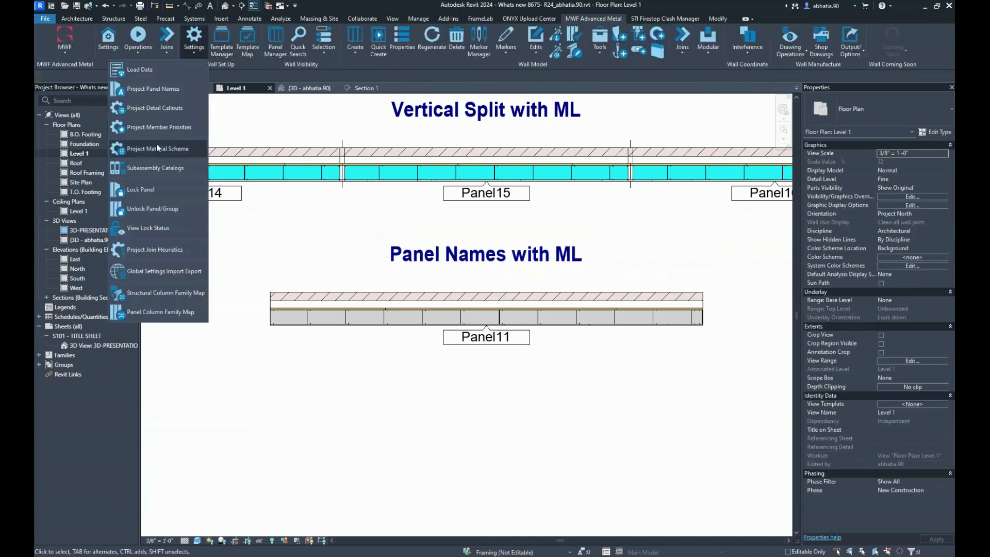
left_click(170, 91)
left_click(510, 271)
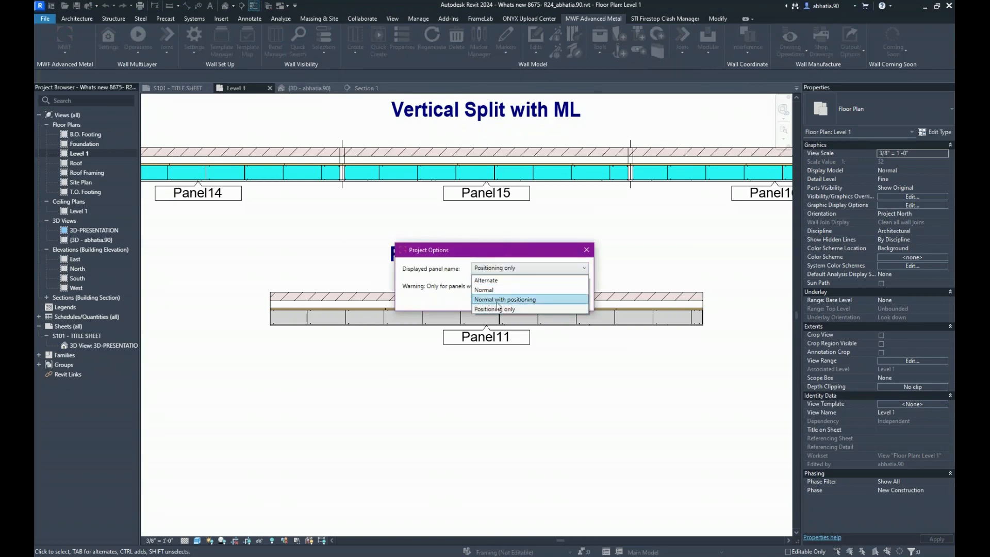
left_click(434, 285)
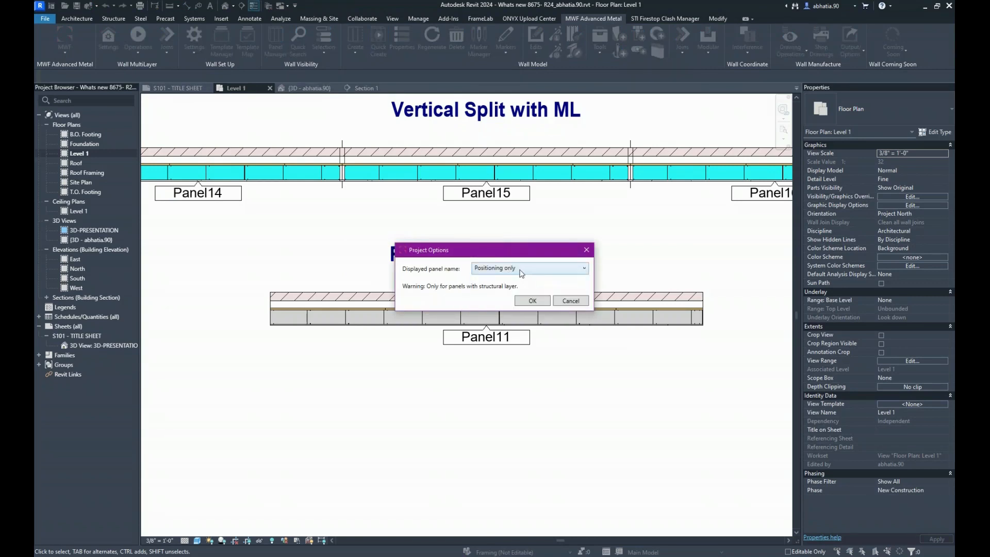
left_click(572, 302)
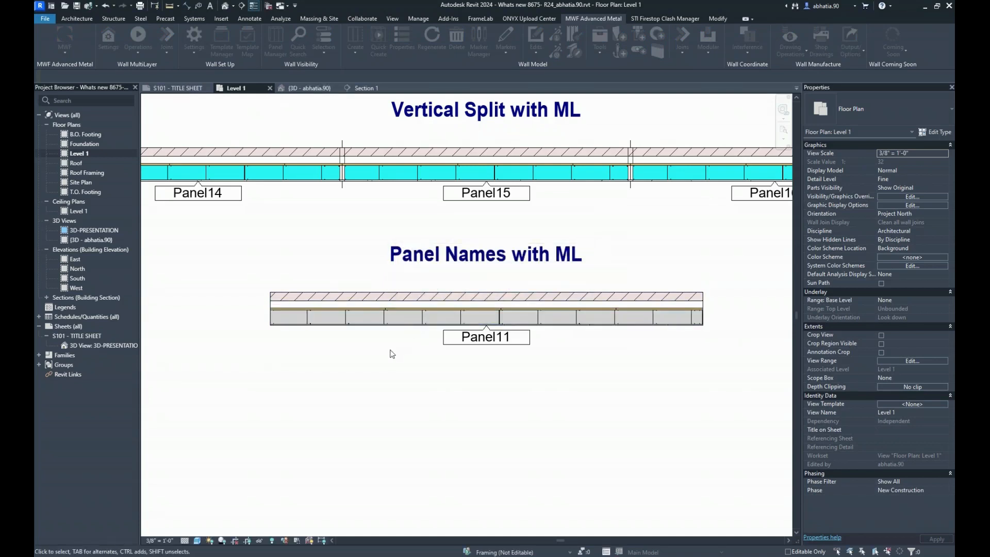
left_click(583, 303)
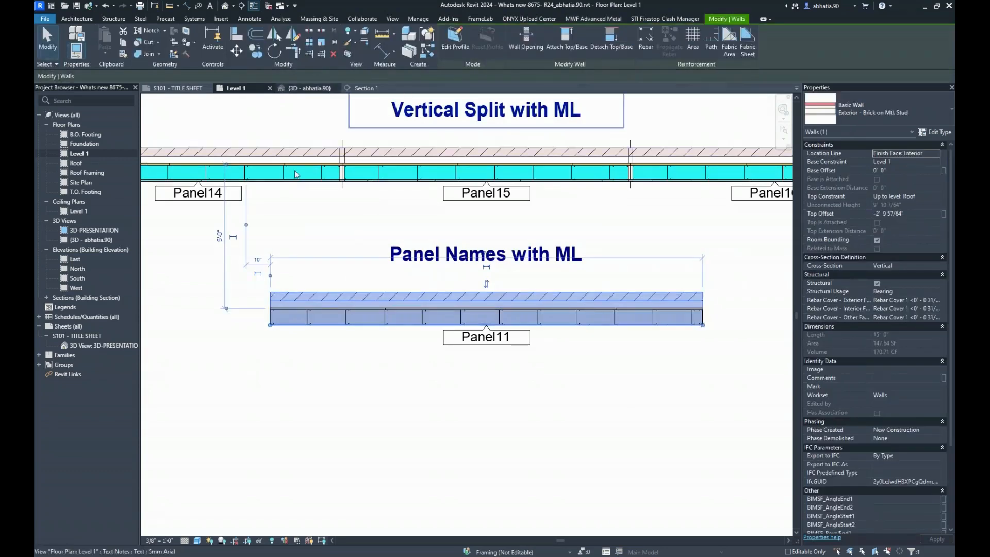
left_click(317, 221)
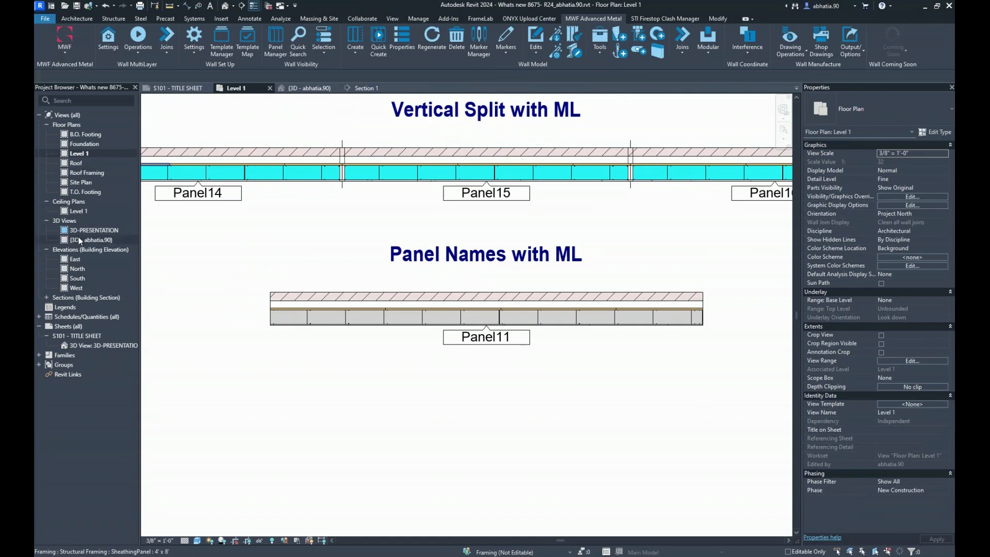
- Open the default 3D view without saving the project and turn off its section box to show all walls
double_click(93, 240)
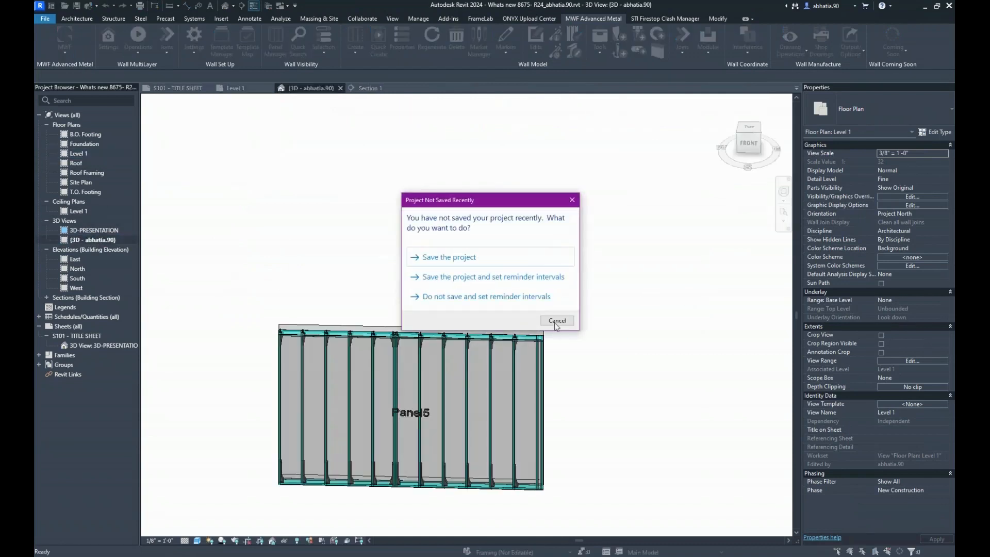
left_click(556, 320)
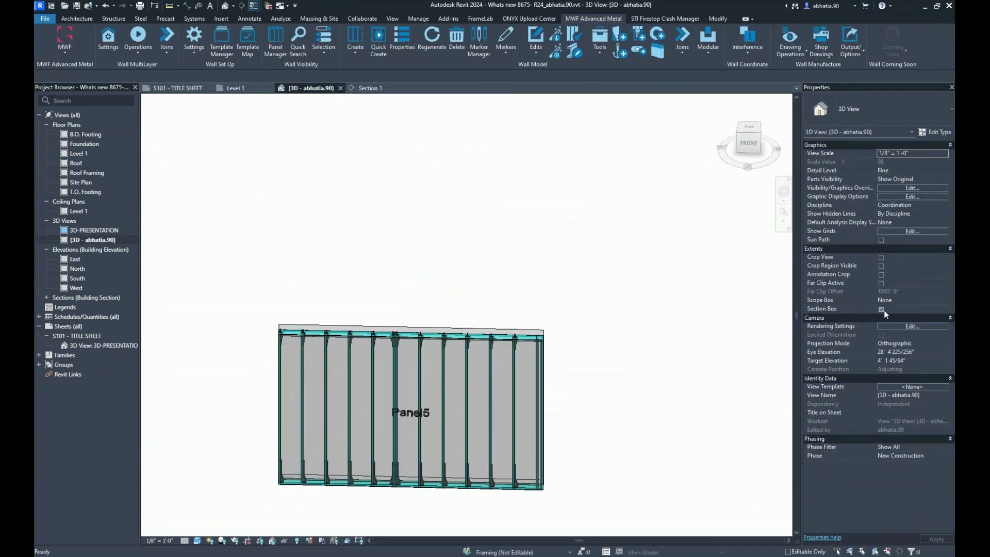
scroll(672, 229, "down", 5)
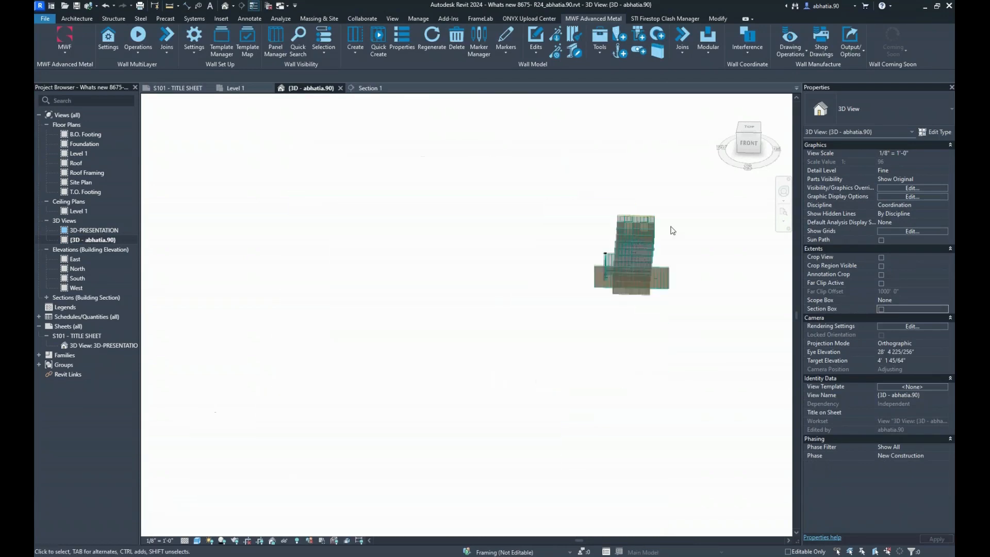
middle_click_drag(572, 261, 268, 160, "shift")
- Rerun Member Positioning on all walls and framing with the Default positioning type, erasing the existing positioning
left_click_drag(273, 183, 563, 460)
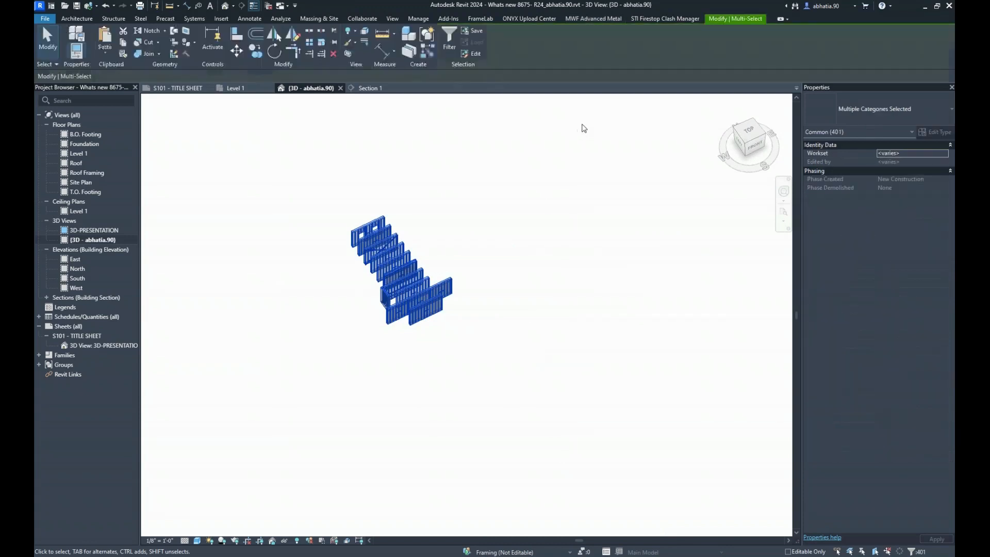
left_click(594, 18)
left_click(845, 52)
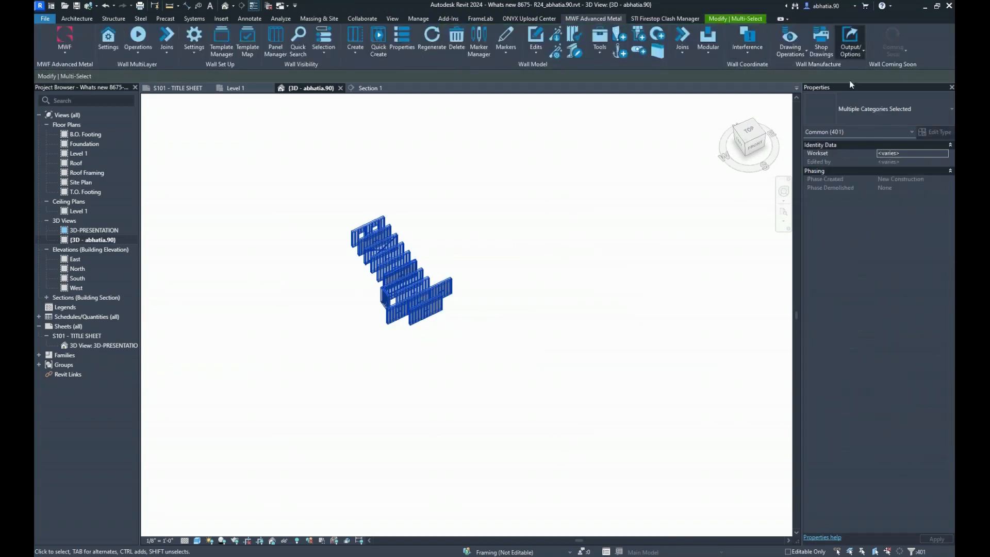
left_click(814, 132)
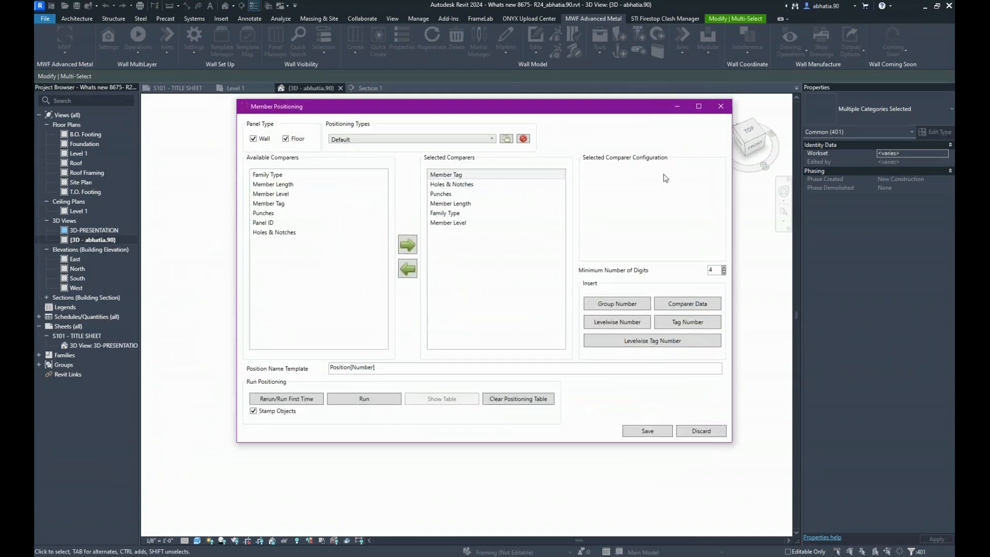
left_click(316, 400)
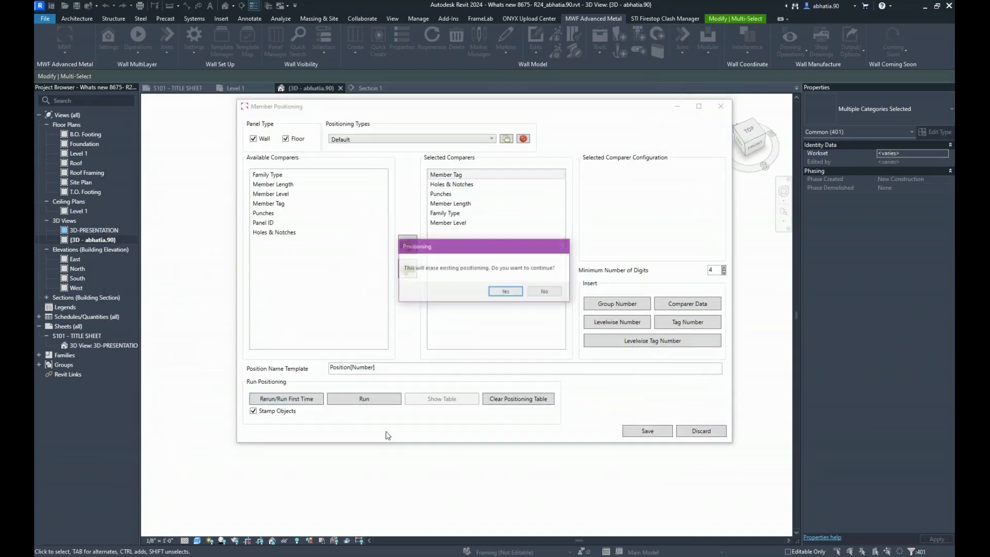
left_click(507, 289)
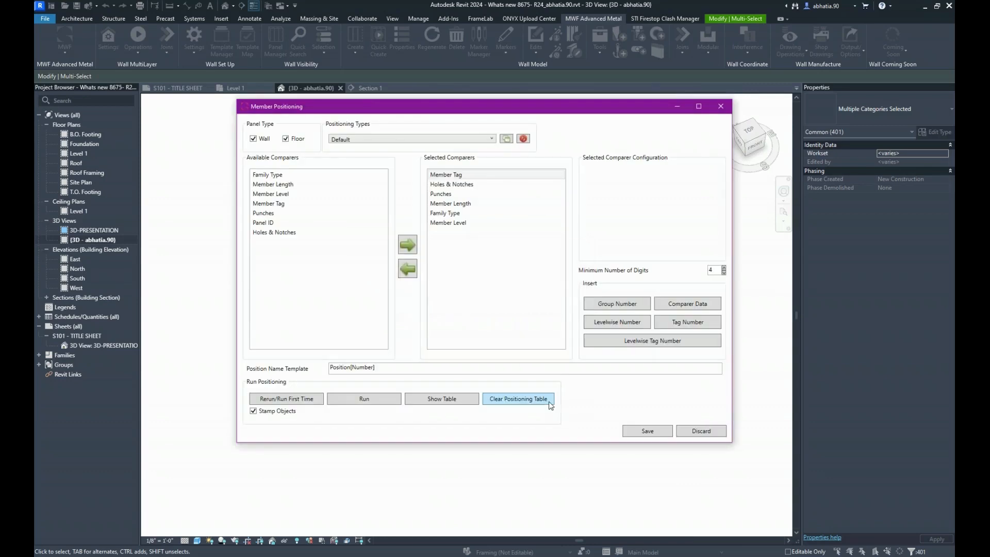
- Review the table of member position groups and save the member positioning
left_click(413, 400)
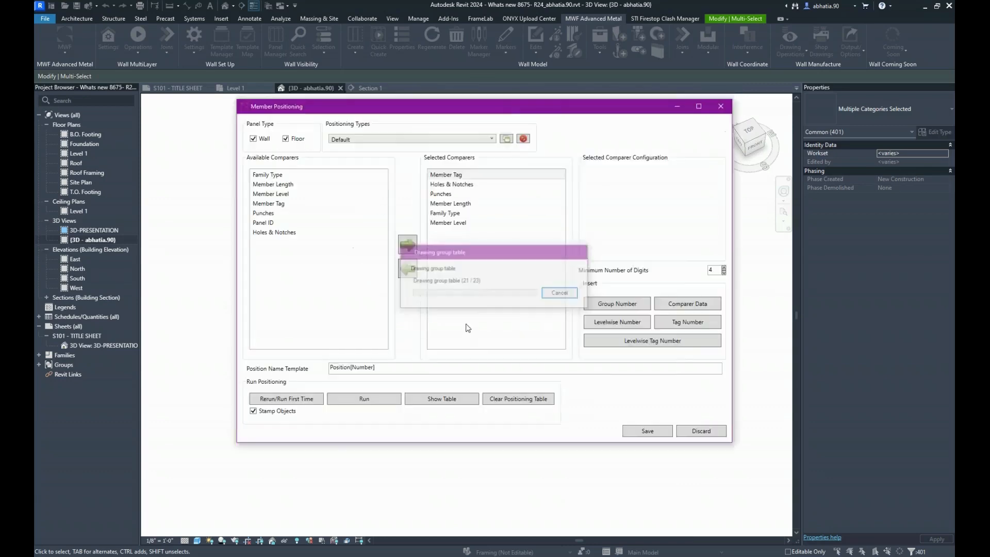
scroll(433, 261, "down", 1)
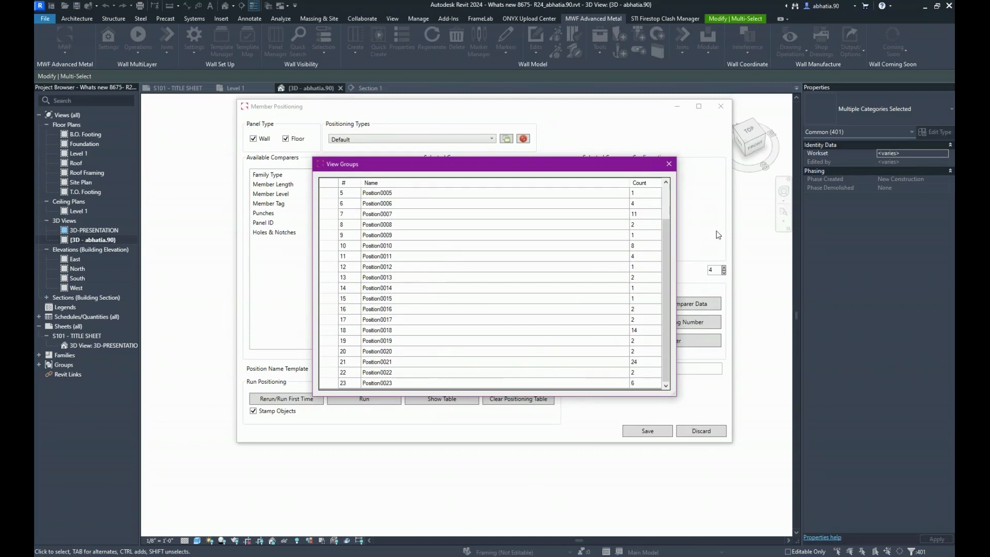
left_click(674, 168)
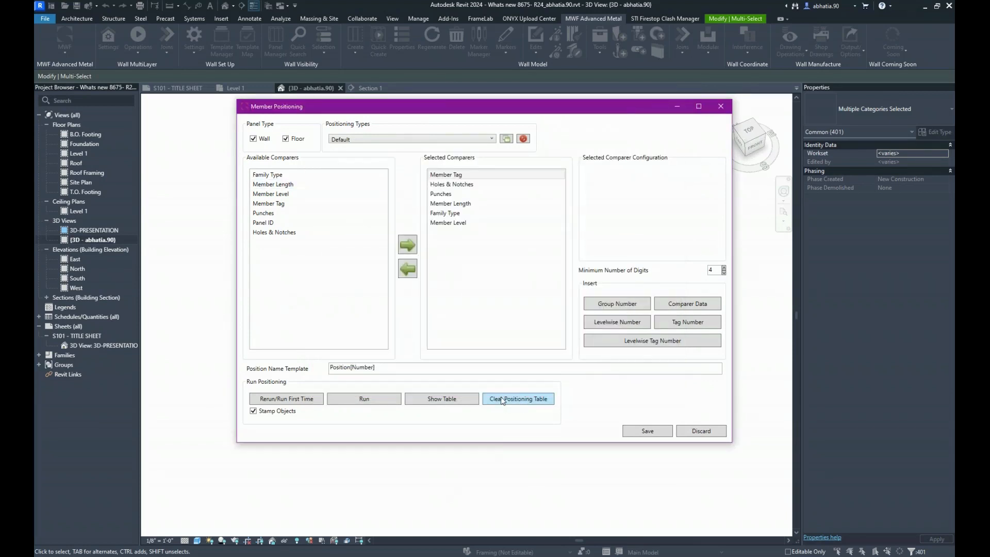
left_click(642, 431)
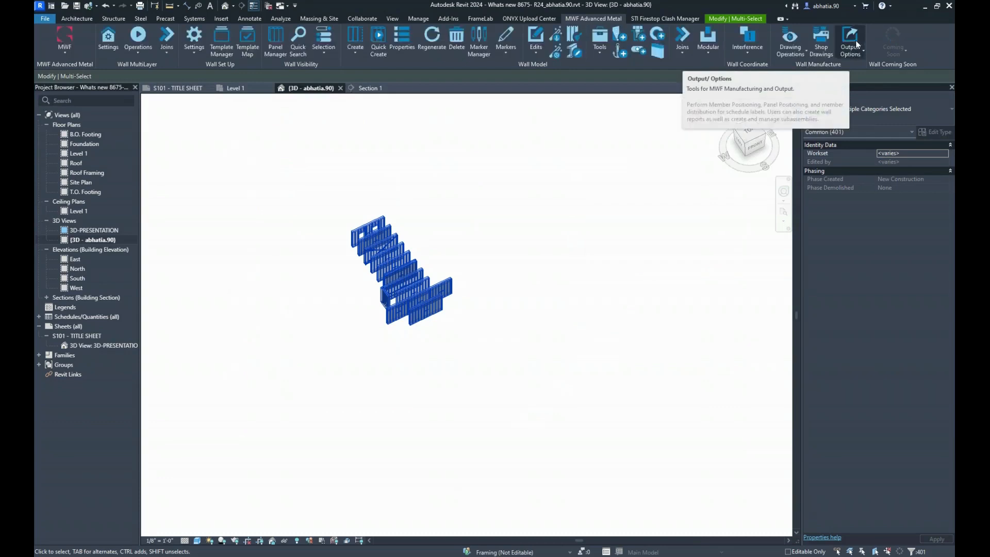
- Rerun Panel Positioning on the selected walls with the Default type, replacing the existing positioning, and save it
left_click(855, 40)
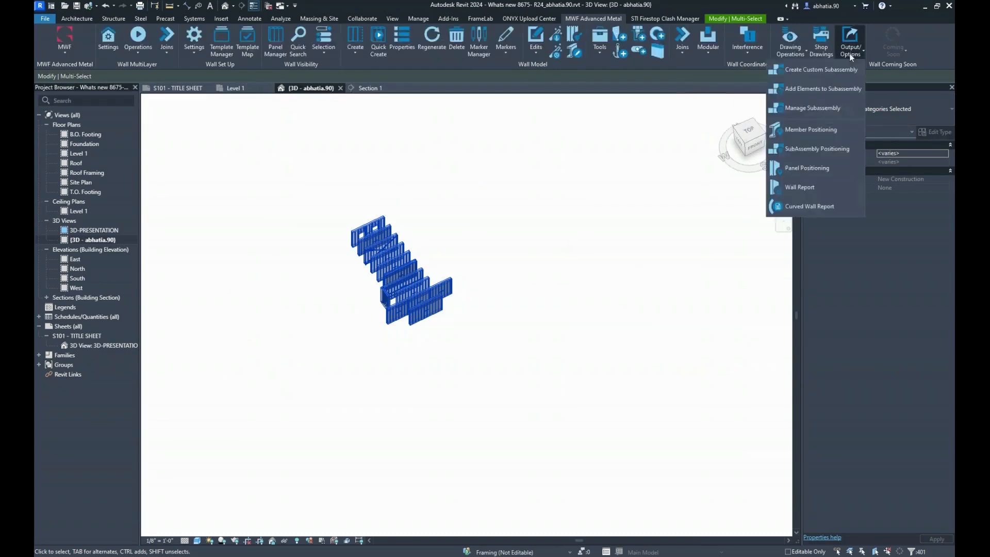
left_click(806, 169)
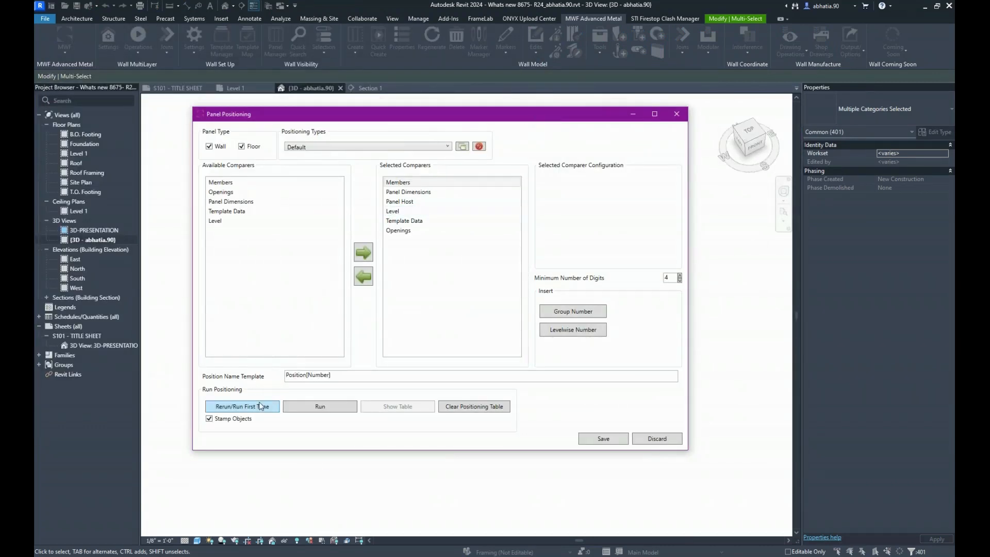
left_click(261, 406)
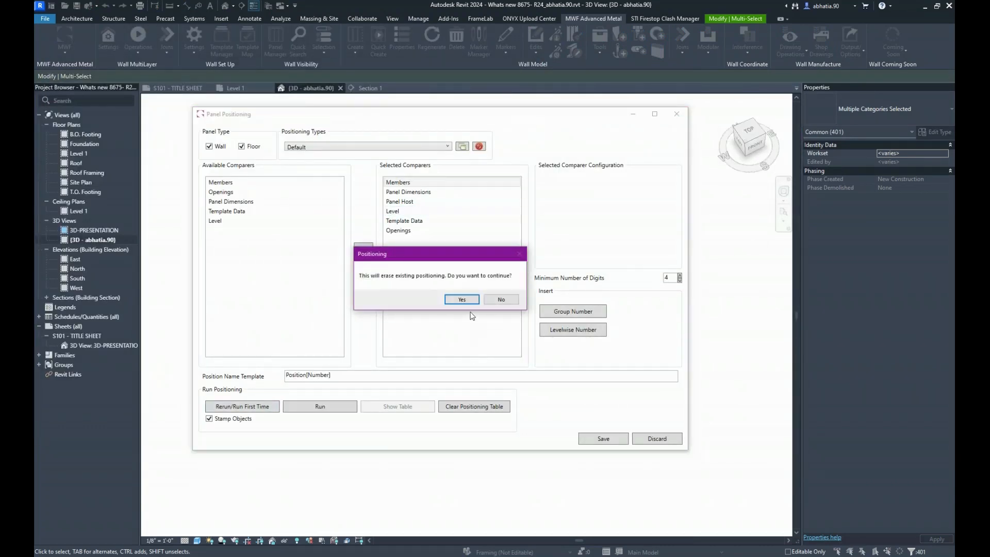
left_click(469, 300)
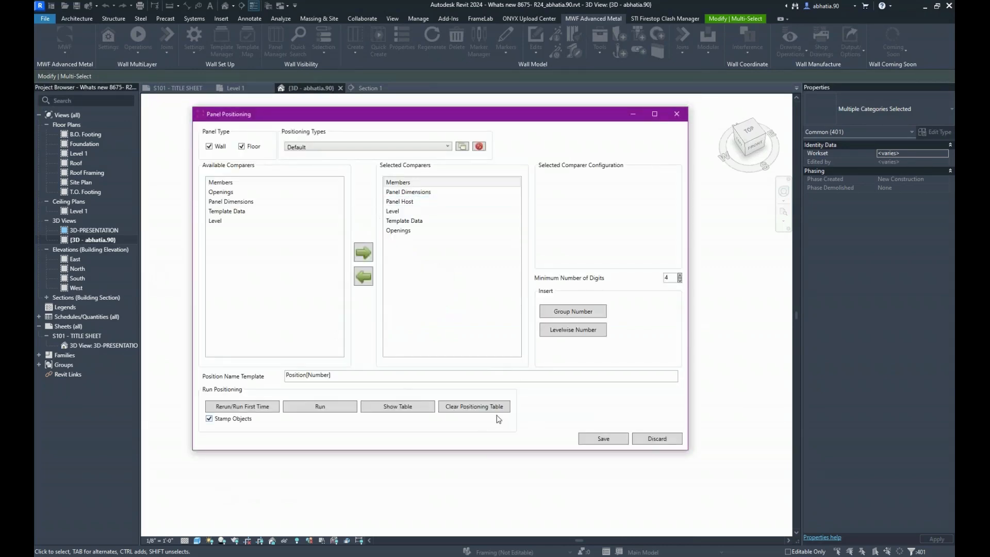
left_click(623, 442)
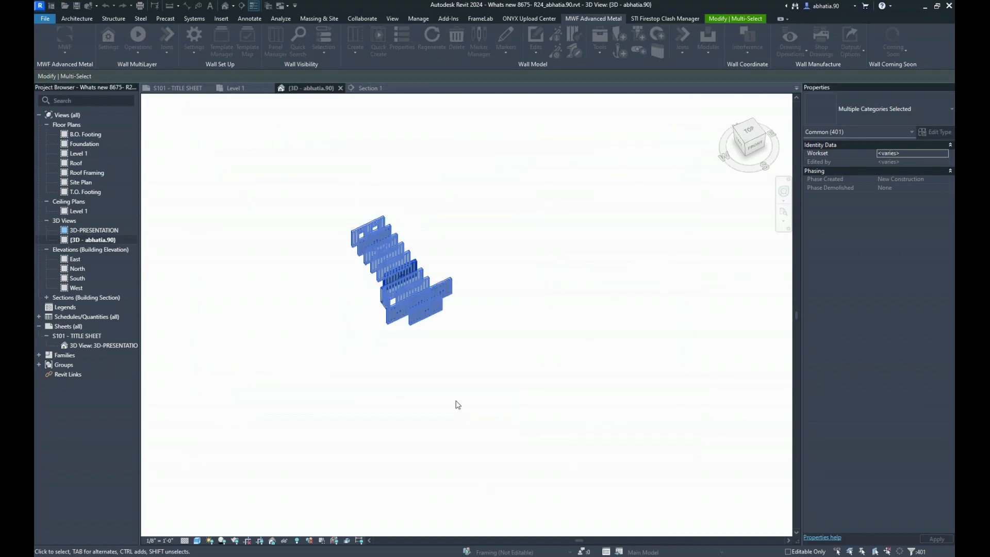
- Return to the Level 1 floor plan and check the panel tags under each heading
left_click(260, 111)
left_click(236, 87)
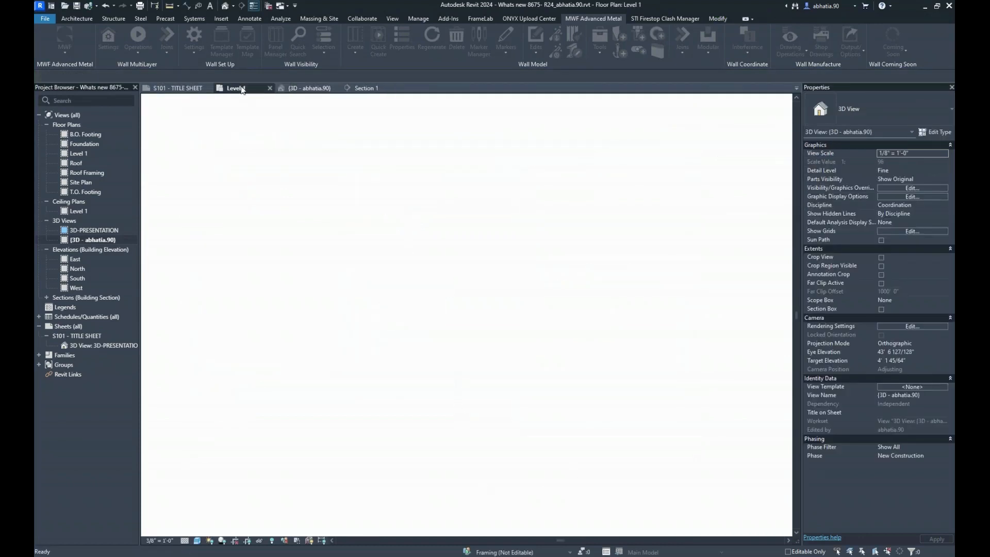
scroll(494, 390, "down", 5)
scroll(515, 376, "up", 4)
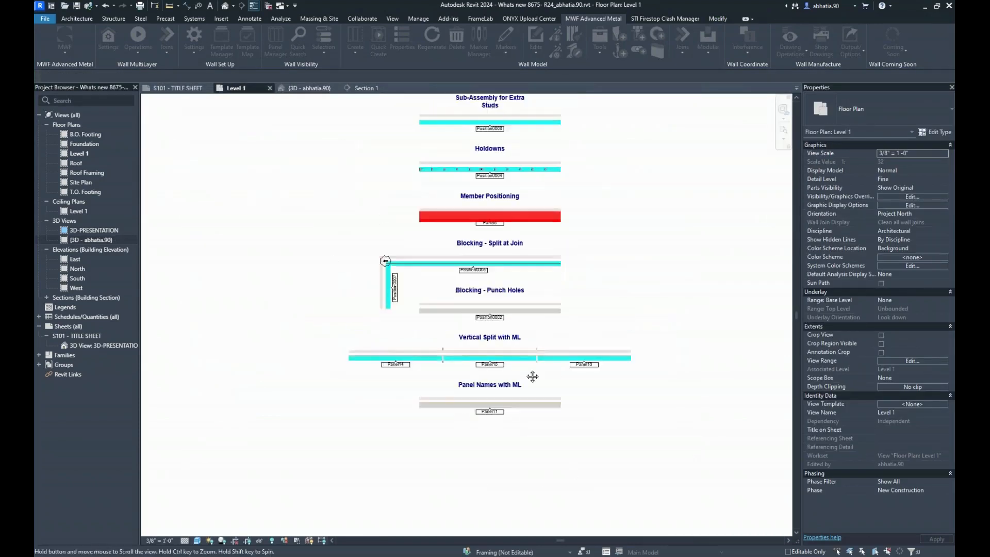
- Regenerate the wall under "Panel Names with ML" by category, including Structural, Secondary, Sheathing and Sheathing Nail Lines
scroll(527, 368, "down", 5)
scroll(495, 225, "up", 4)
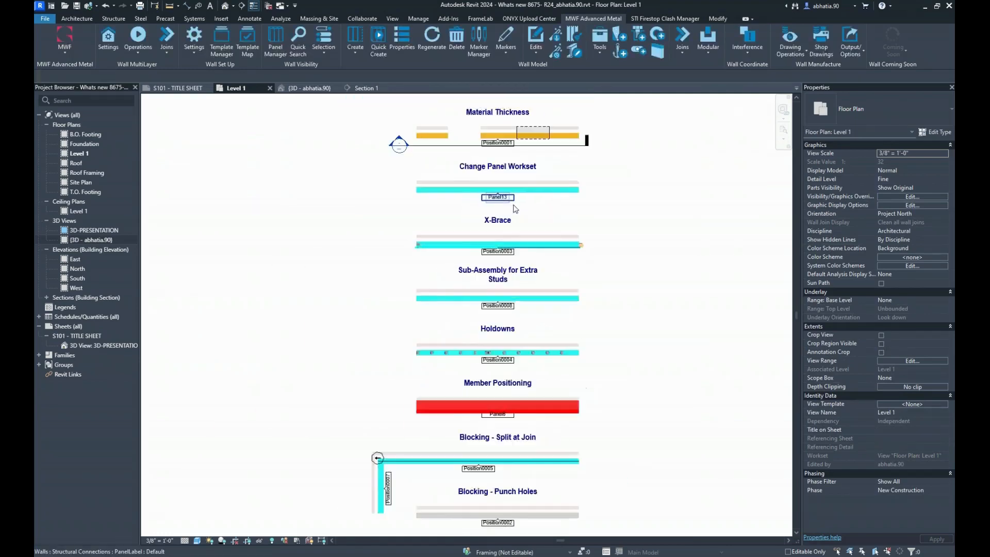
scroll(495, 226, "down", 4)
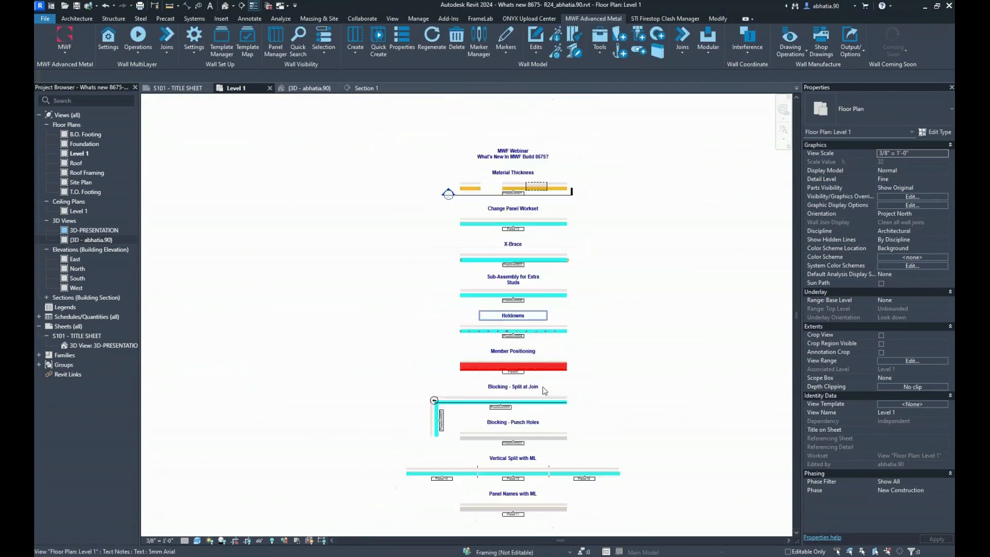
middle_click_drag(579, 435, 559, 327)
scroll(470, 328, "up", 4)
scroll(469, 329, "up", 2)
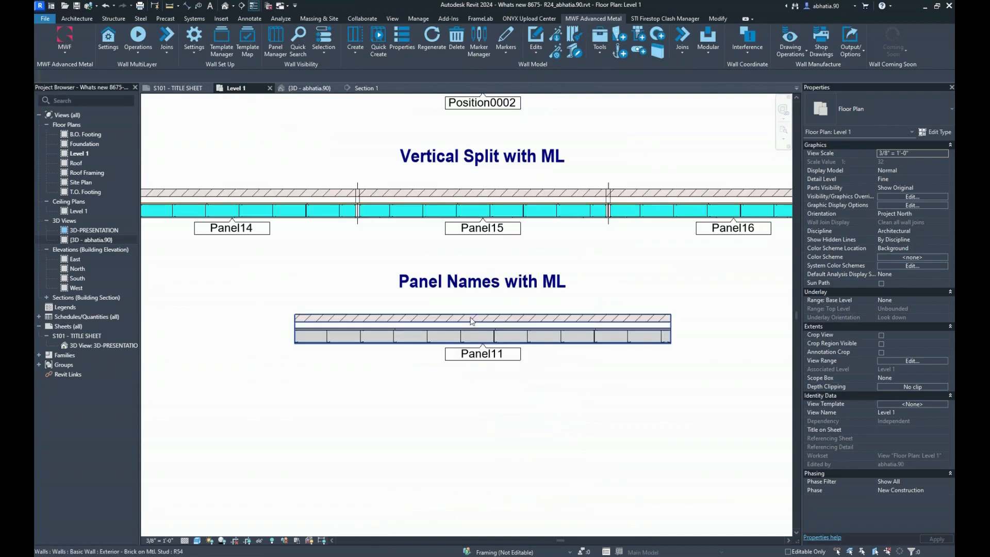
left_click(469, 329)
left_click(594, 18)
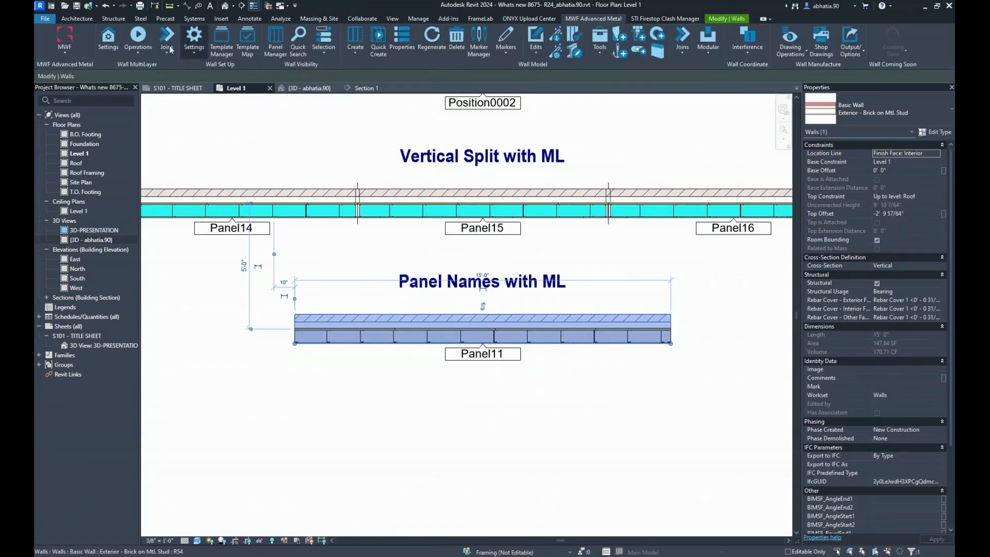
left_click(136, 44)
left_click(97, 107)
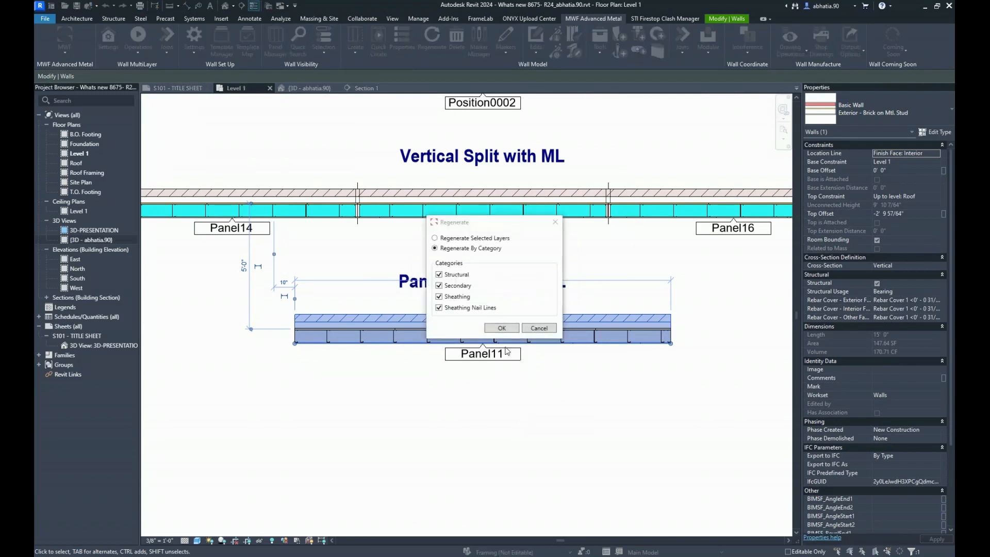
left_click(500, 327)
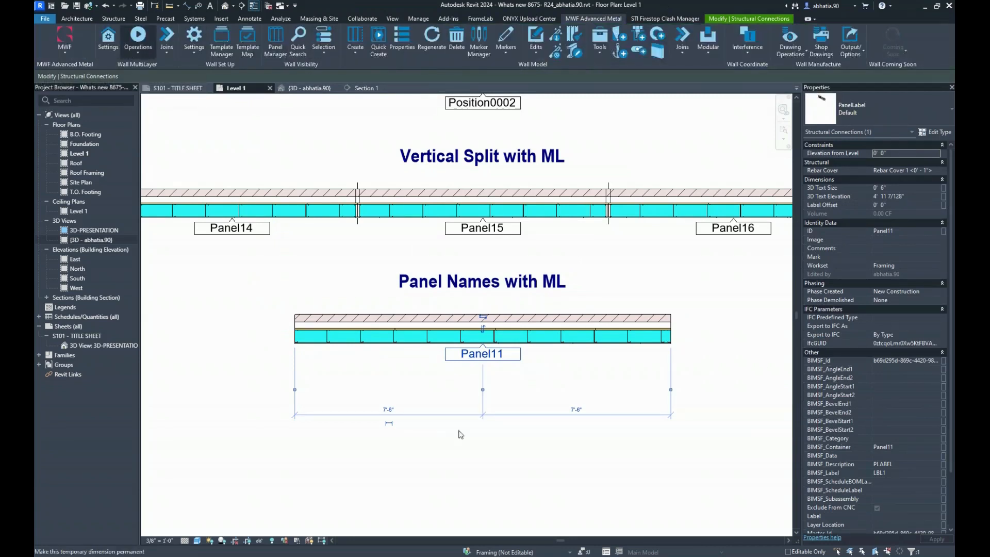
- Unlock the Metal Stud Layer of the "Panel Names with ML" wall in its multilayer wall properties and accept the change
left_click(135, 54)
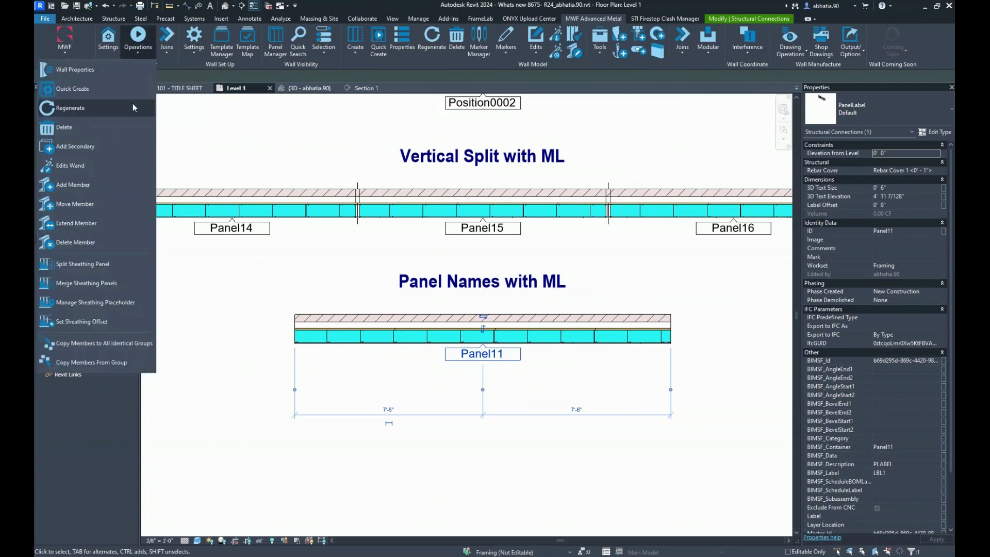
left_click(128, 75)
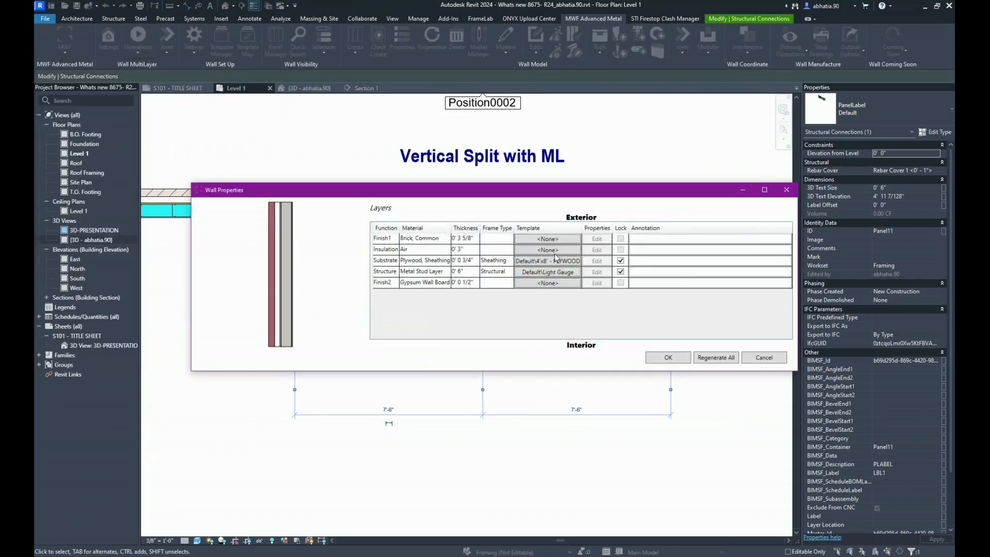
left_click(620, 272)
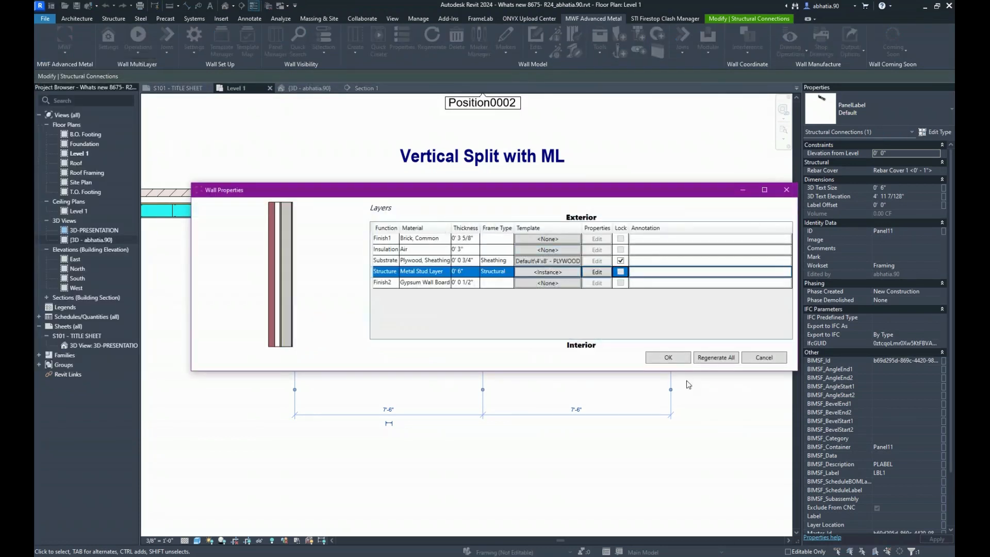
left_click(666, 357)
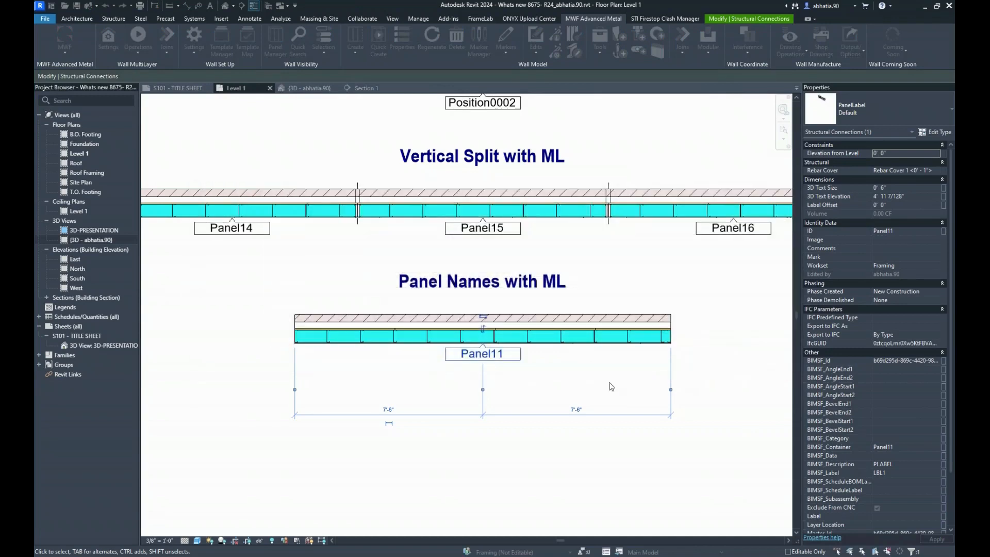
- Select a stud in the "Panel Names with ML" wall and examine its position, container and label properties
left_click(610, 386)
left_click(610, 336)
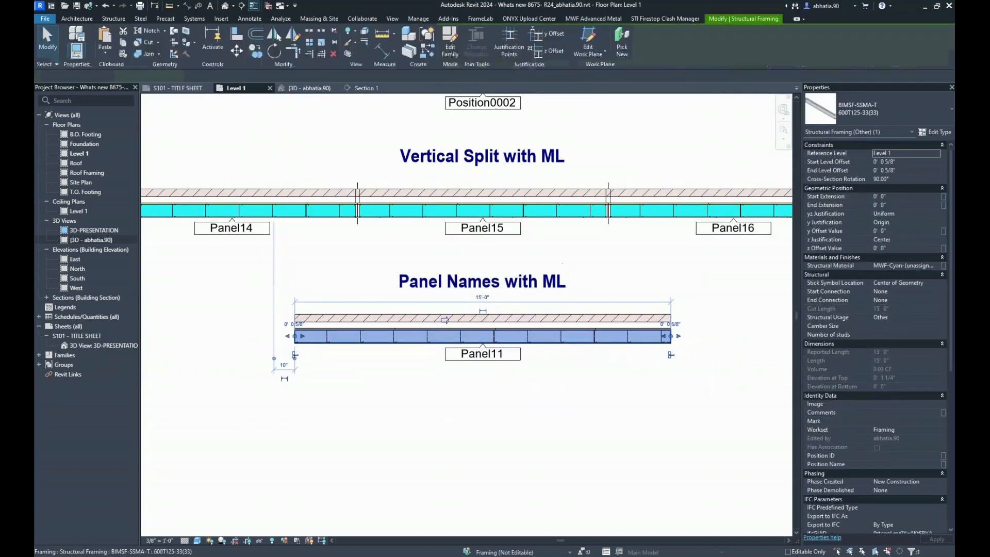
scroll(467, 442, "down", 4)
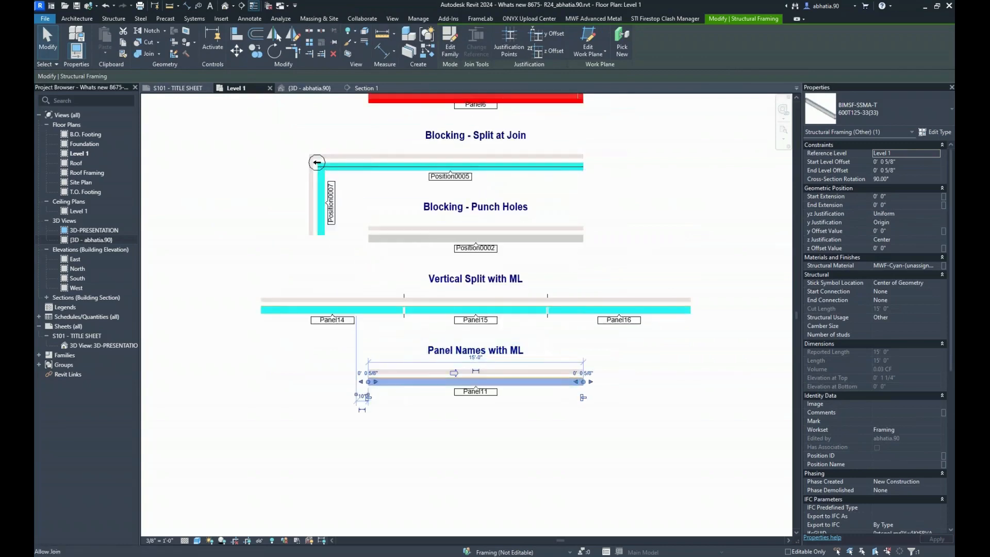
scroll(551, 385, "up", 5)
left_click(518, 374)
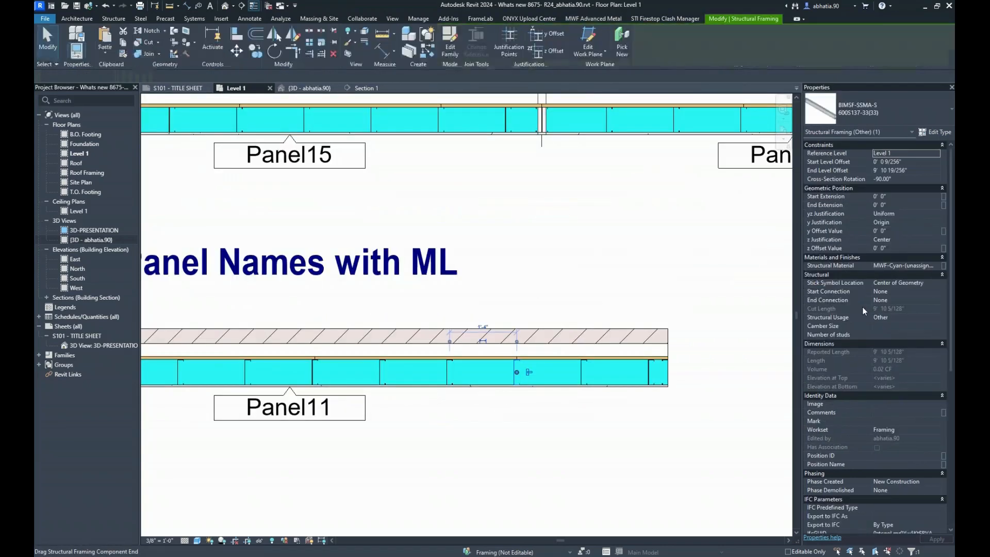
scroll(873, 330, "down", 5)
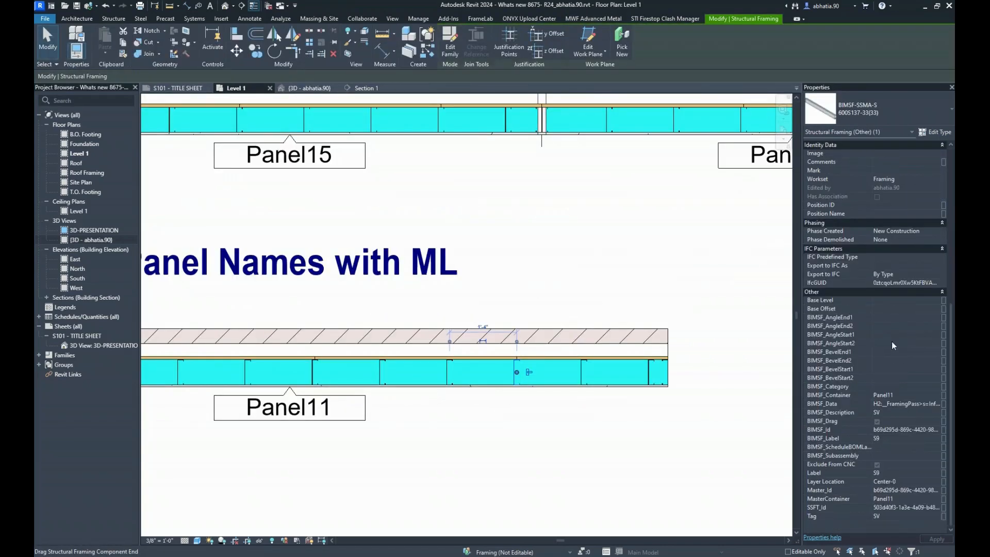
scroll(905, 398, "up", 5)
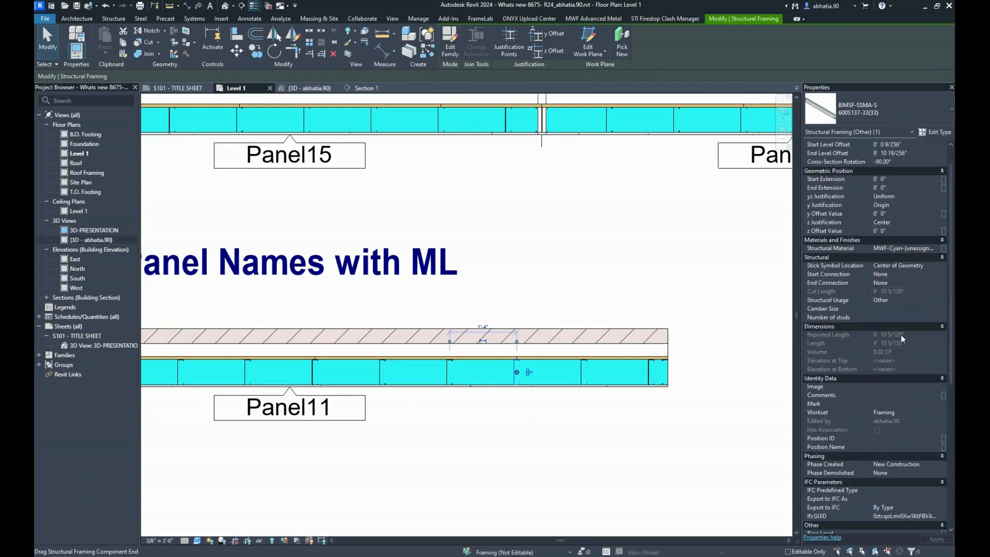
scroll(902, 338, "down", 5)
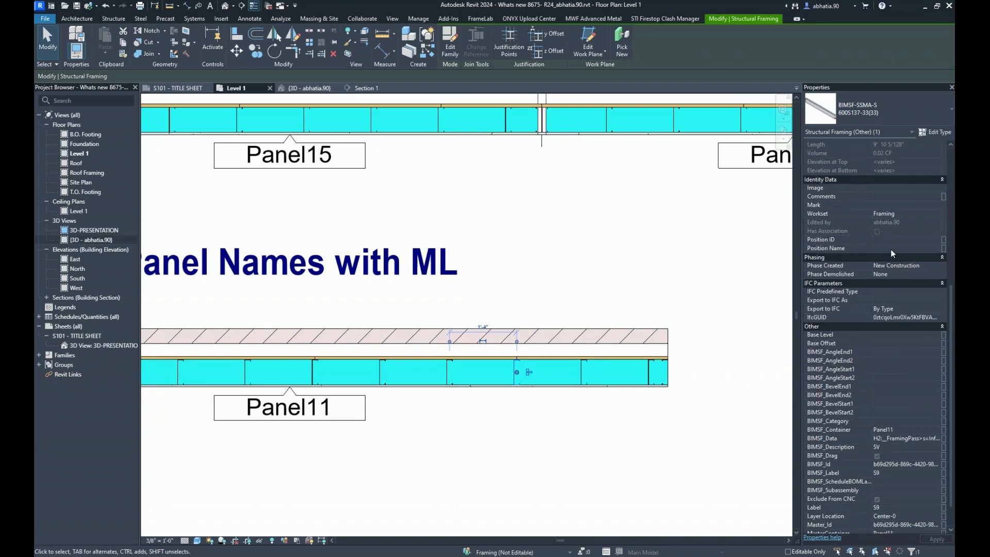
- Select the "Panel Names with ML" wall together with all its panel members and its panel label
left_click(675, 313)
scroll(676, 313, "down", 3)
left_click(660, 320)
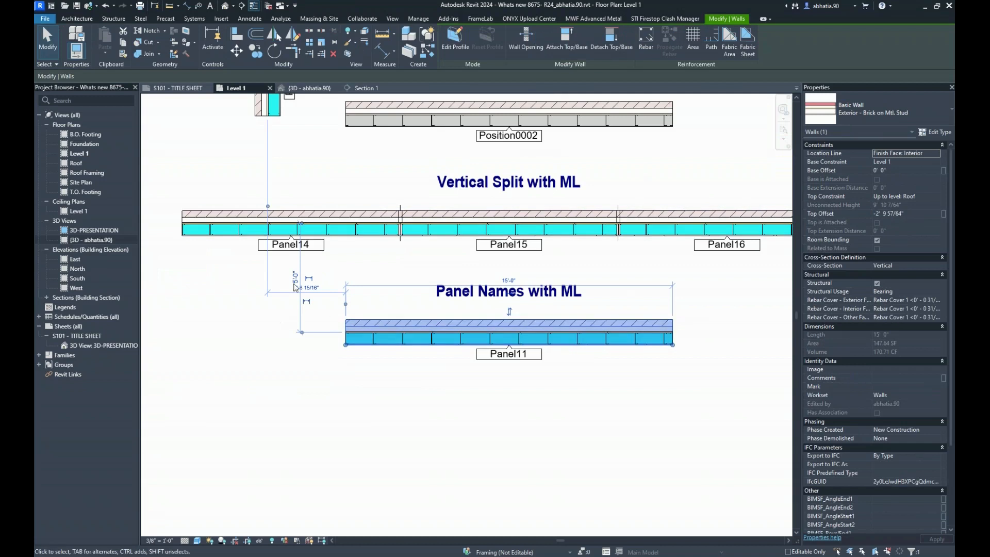
left_click(594, 18)
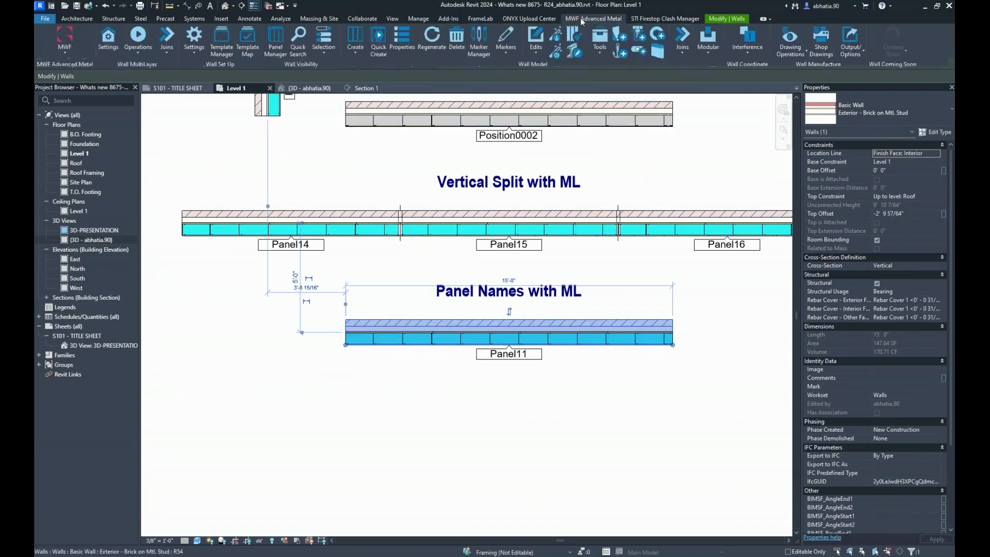
left_click(328, 51)
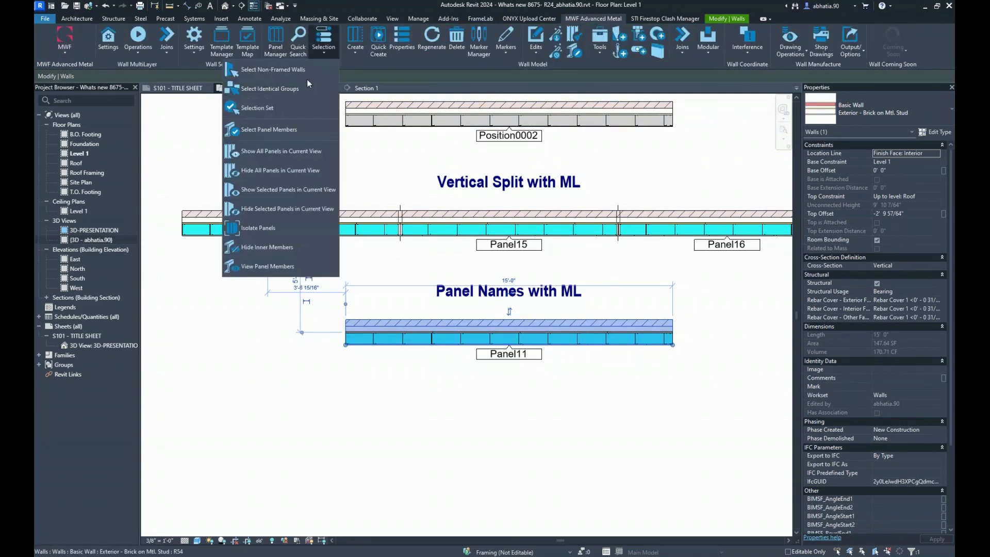
left_click(301, 130)
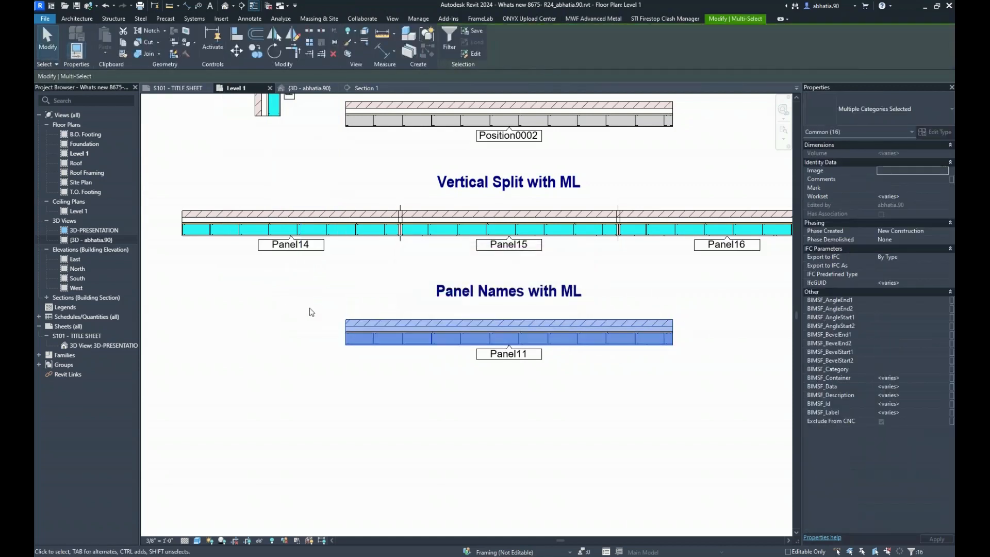
left_click_drag(309, 307, 692, 394)
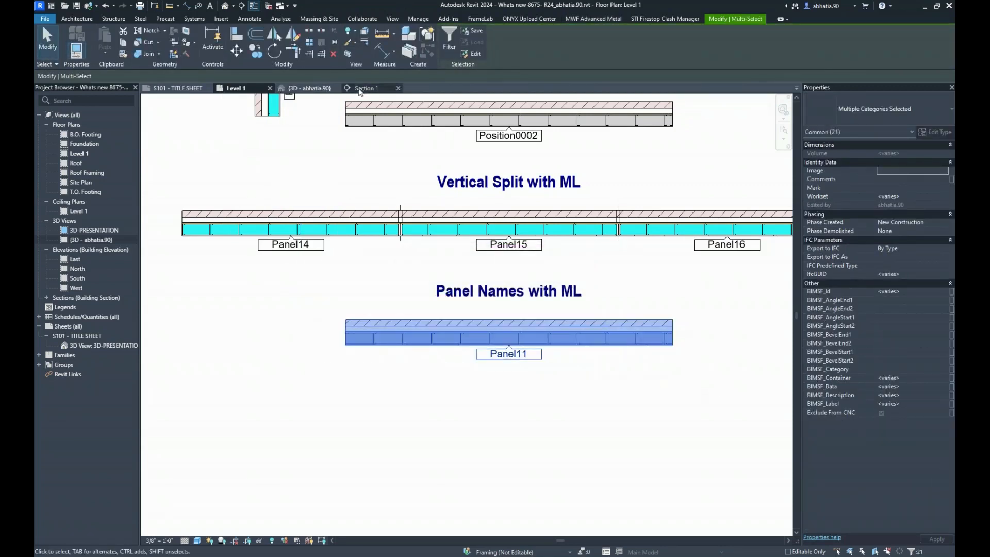
- Switch to the 3D view and extend the selection to everything in the "Panel Names with ML" wall
left_click(307, 88)
scroll(422, 338, "up", 8)
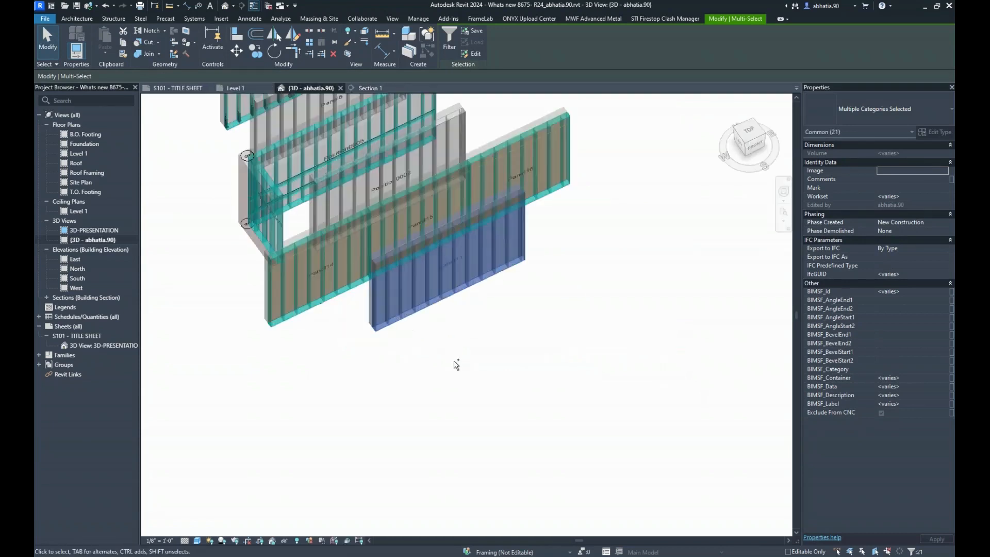
left_click(749, 131)
left_click_drag(628, 301, 335, 246)
middle_click_drag(512, 240, 593, 56, "shift")
- Run Member Positioning on the selected wall with the Default type and object stamping, and save it
left_click(606, 18)
left_click(850, 43)
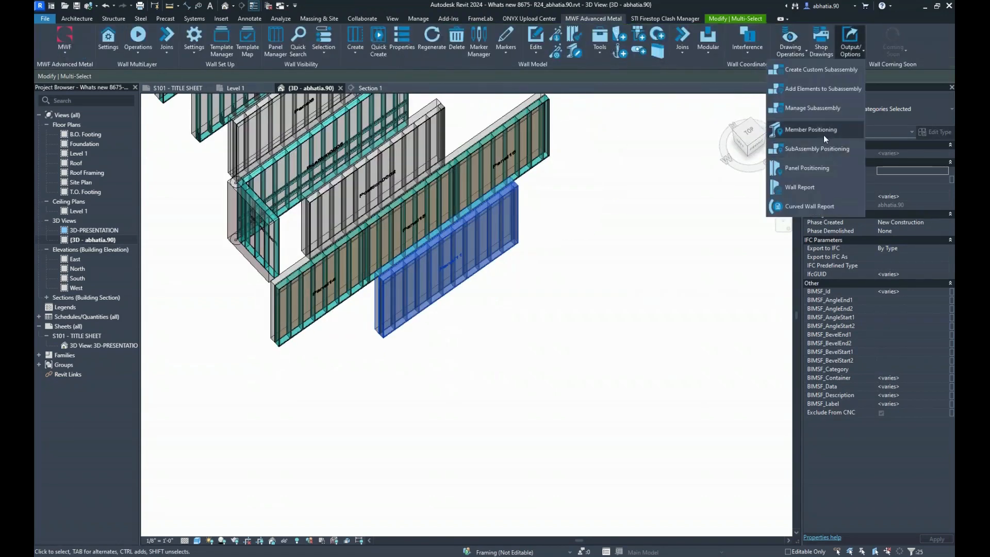
left_click(820, 129)
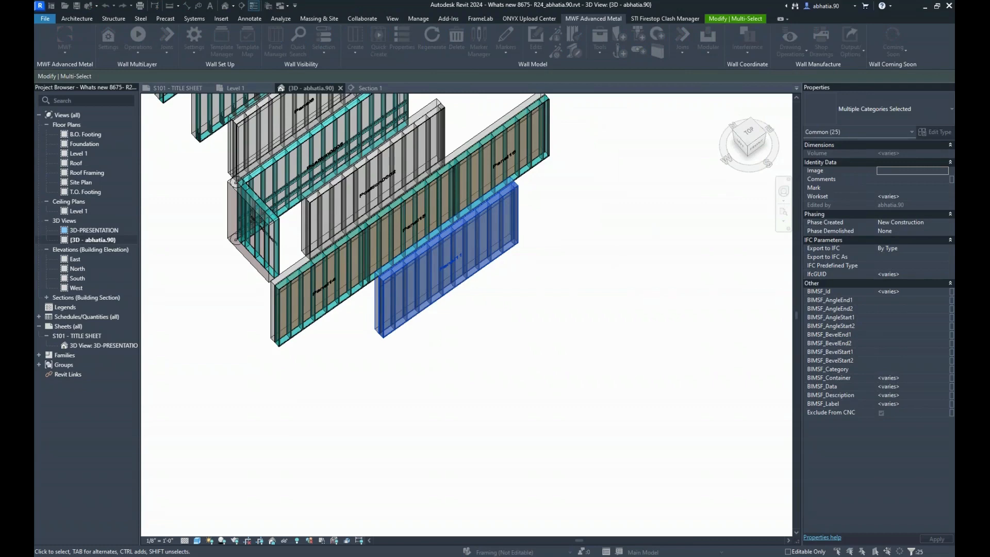
left_click(693, 318)
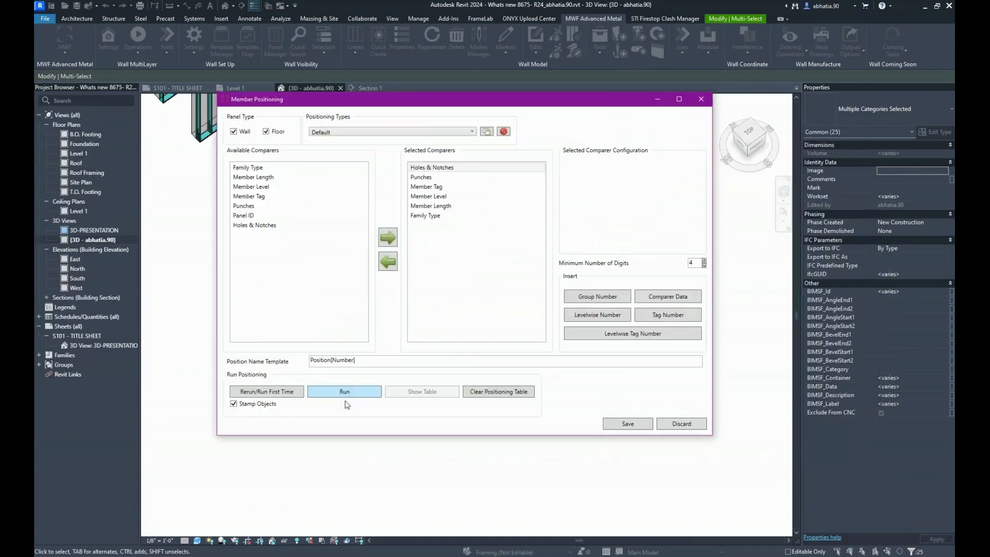
left_click(309, 394)
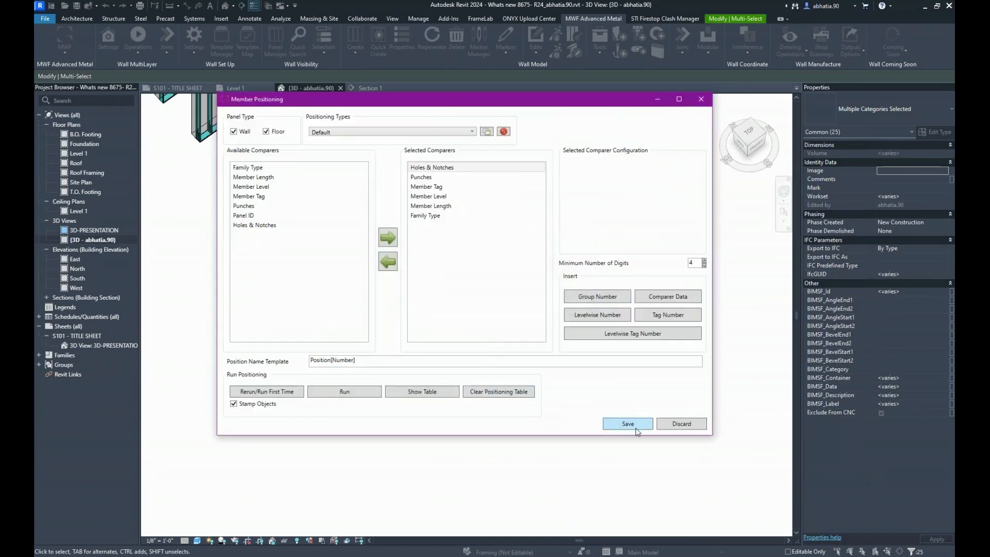
left_click(647, 423)
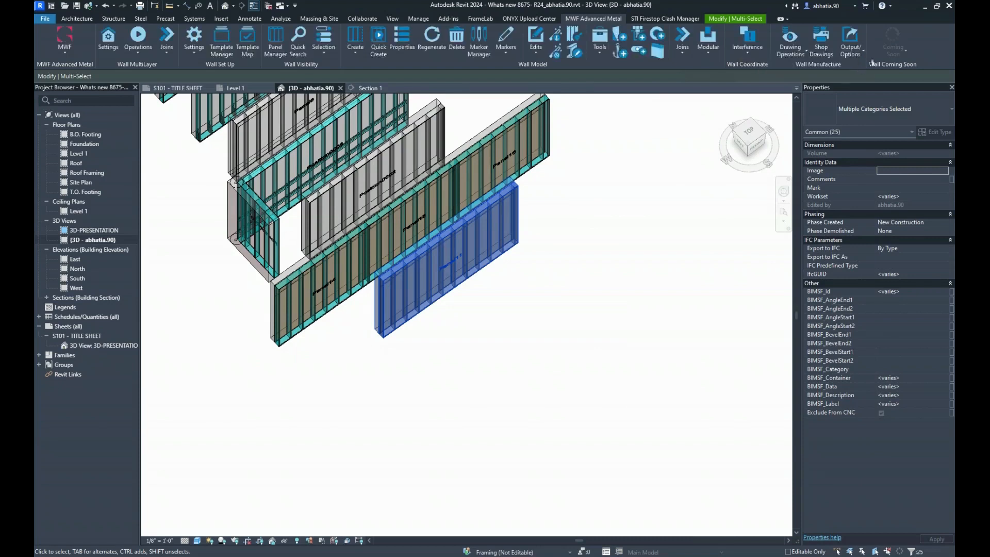
- Run Panel Positioning on the selected wall with the Default type and review the table of position groups
left_click(859, 52)
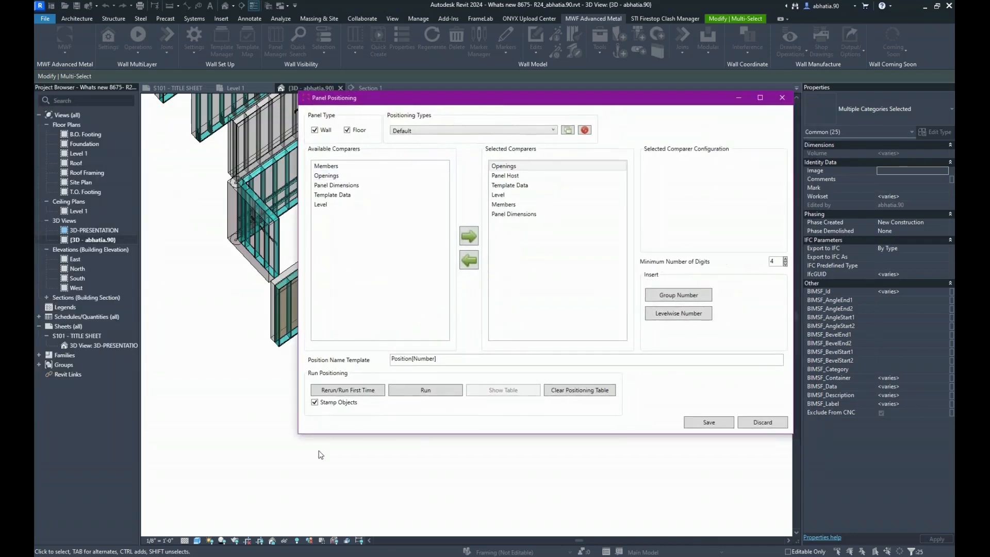
left_click(433, 390)
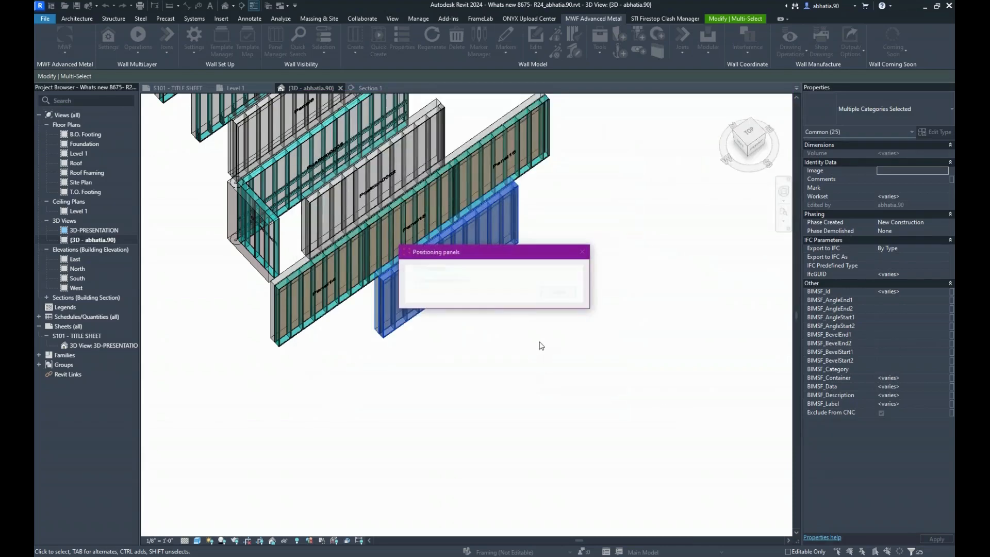
left_click(511, 390)
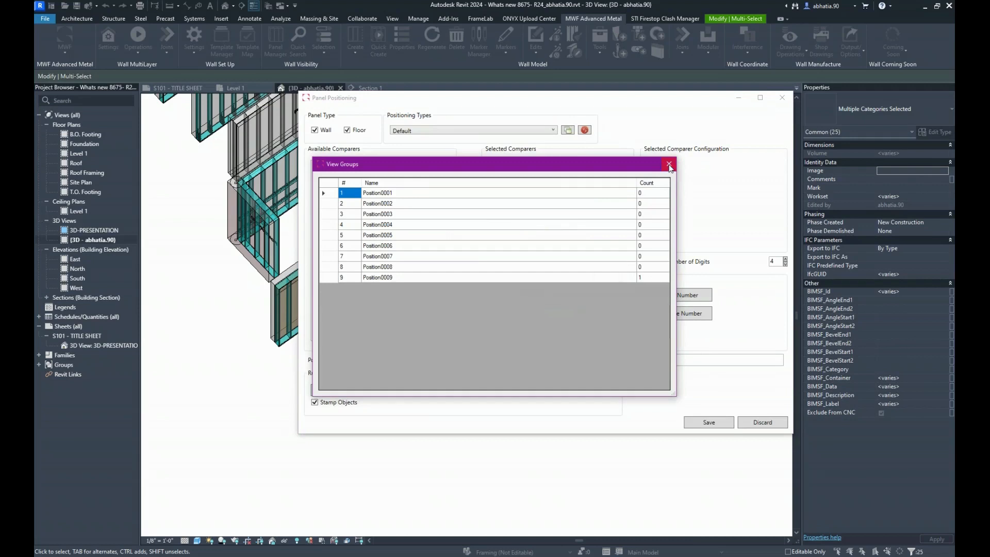
left_click(669, 164)
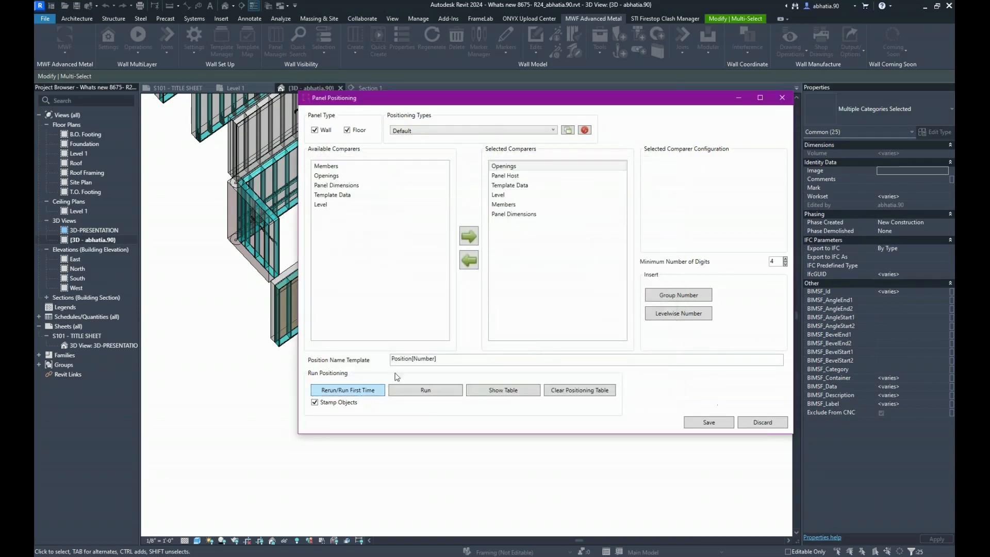
- Rerun Panel Positioning from scratch on the selected wall, replacing the existing positioning, check the group table and save
left_click(363, 390)
left_click(572, 285)
left_click(509, 394)
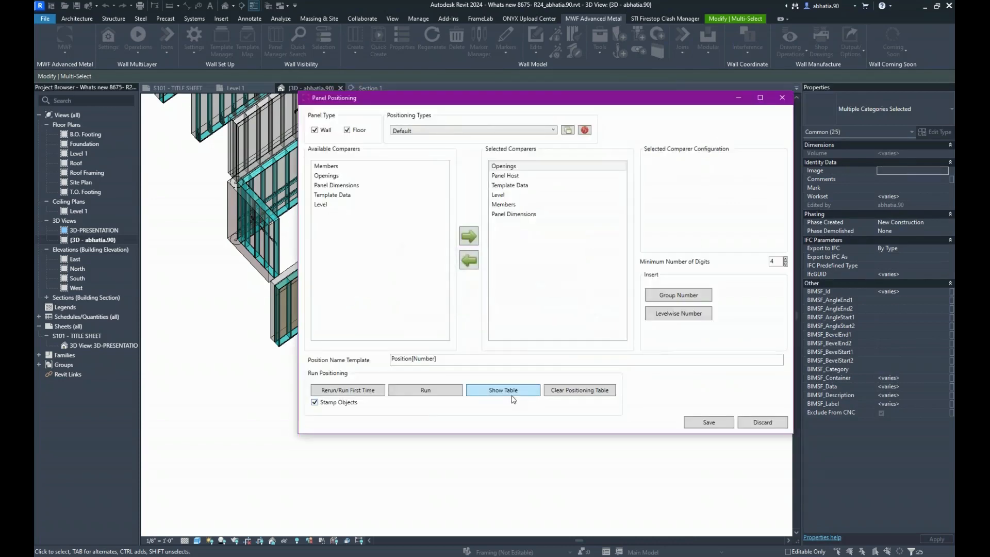
left_click(668, 164)
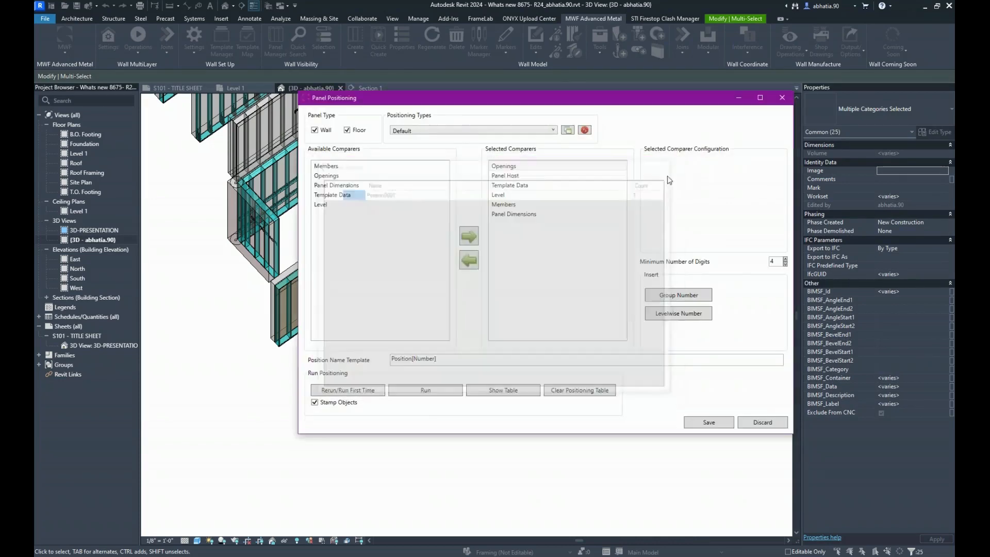
left_click(707, 422)
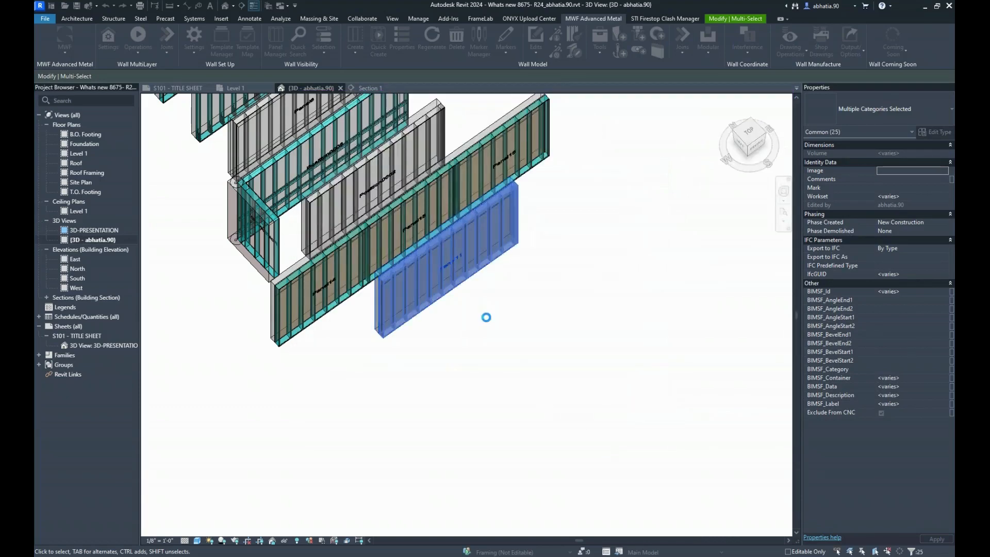
- Clear the 3D selection, switch to the Level 1 plan and select the panel label of the "Panel Names with ML" wall
left_click(486, 316)
left_click(187, 87)
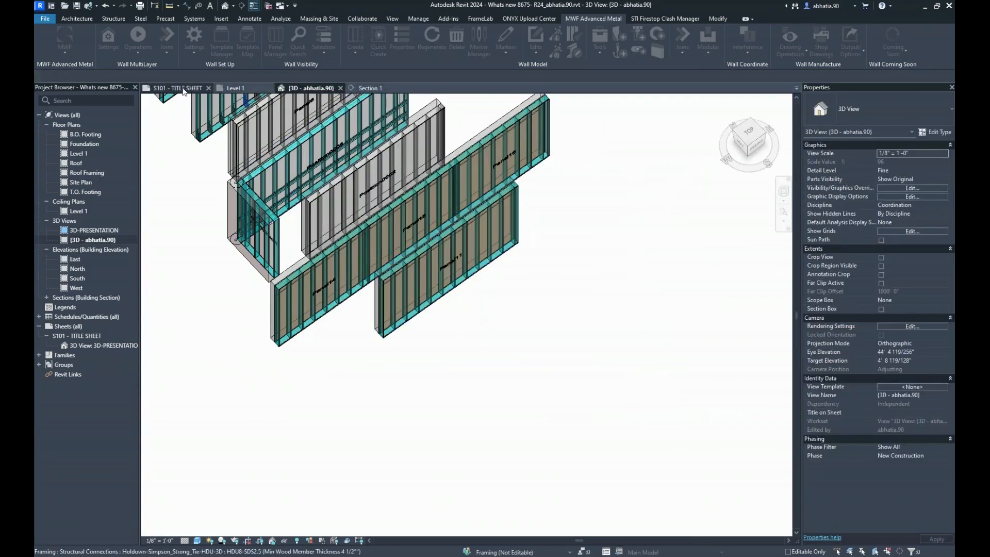
left_click(244, 88)
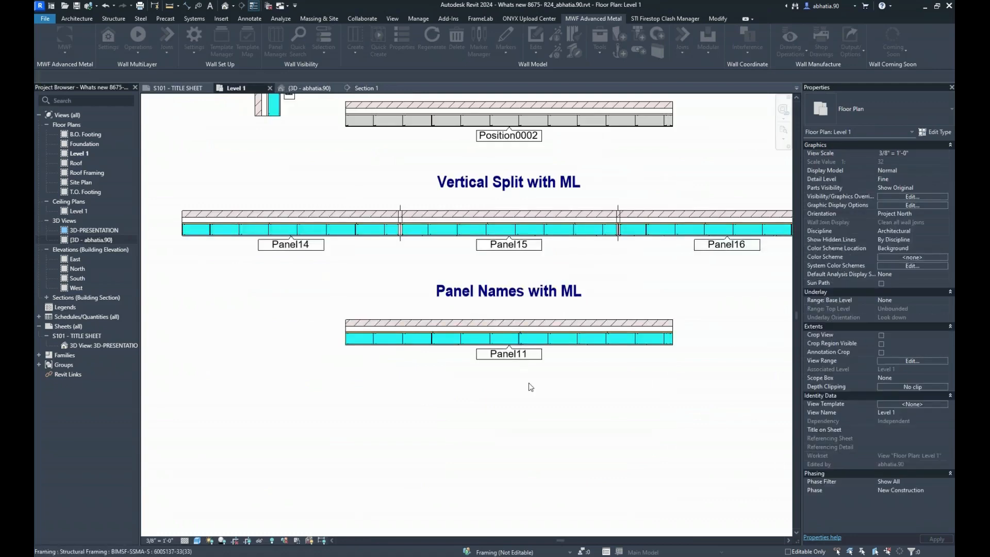
left_click(539, 357)
scroll(541, 360, "down", 5)
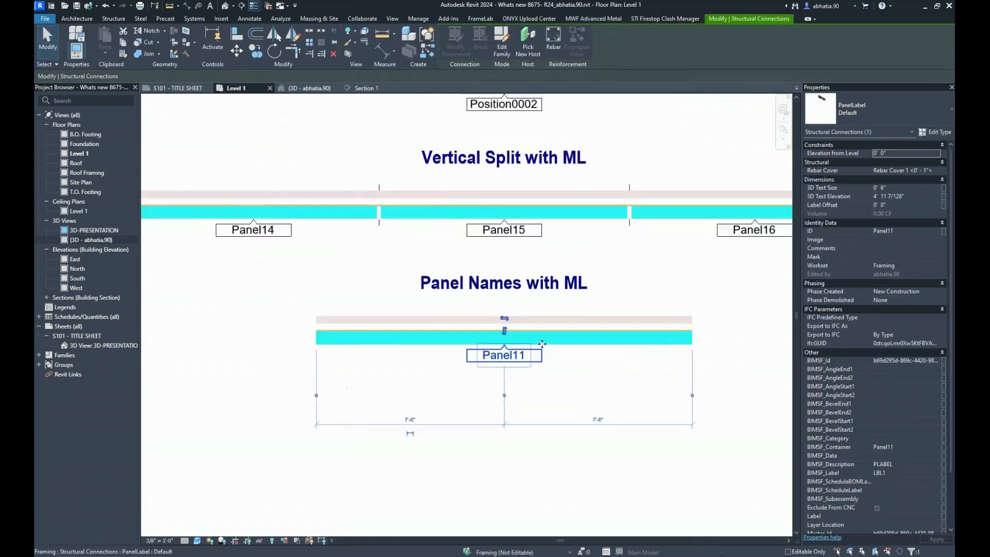
- Select a stud in the "Change Panel Workset" wall and examine its position ID, position name and container properties
scroll(541, 350, "up", 1)
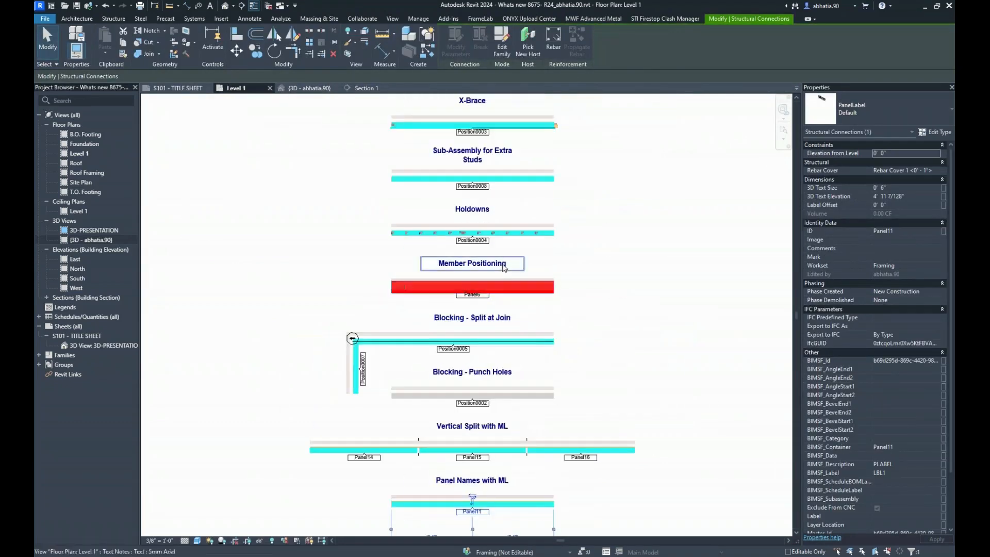
middle_click_drag(542, 310, 541, 483)
middle_click_drag(541, 309, 542, 356)
scroll(483, 268, "up", 1)
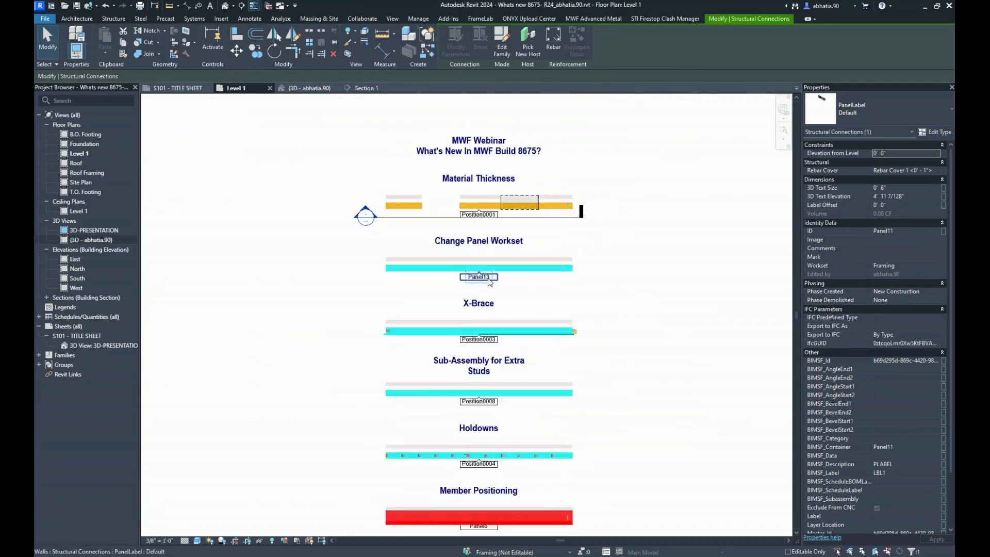
scroll(483, 268, "down", 3)
scroll(483, 268, "up", 6)
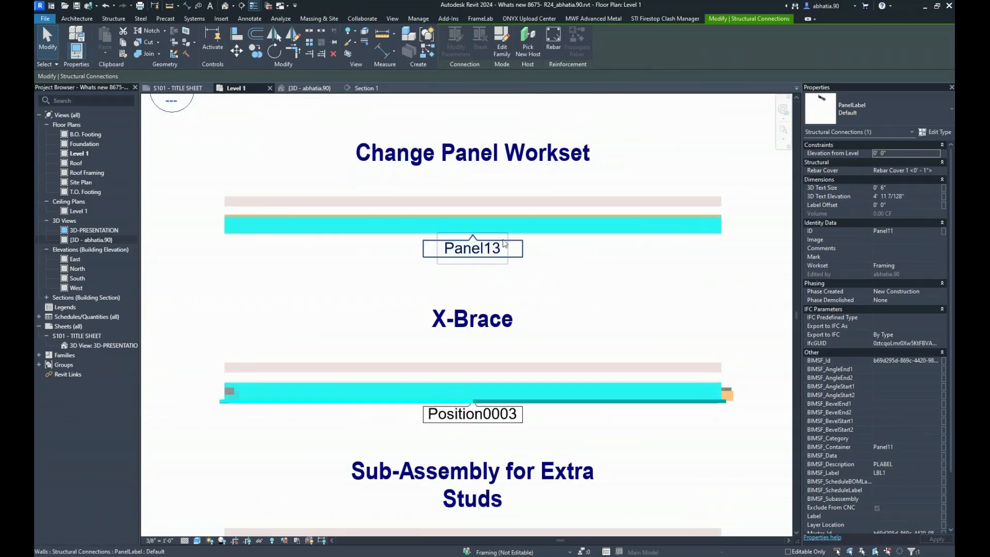
left_click(538, 229)
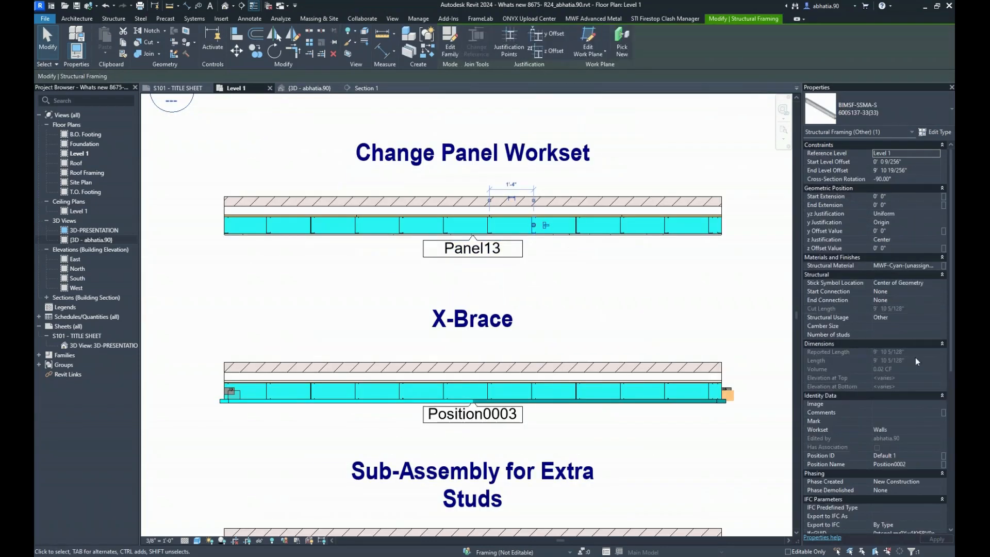
scroll(928, 336, "down", 4)
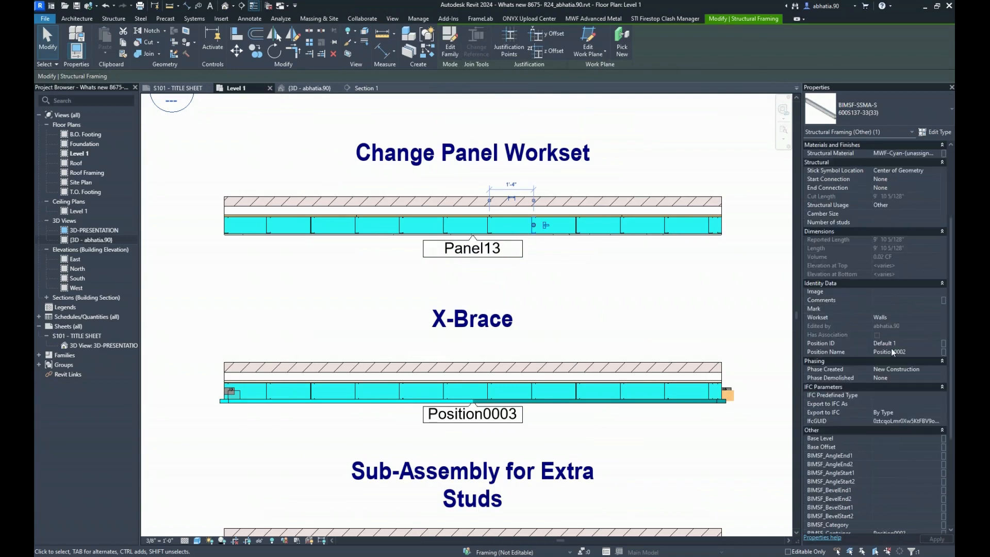
- Clear the selection and run Panel Positioning from the Level 1 plan with no walls selected
left_click(580, 243)
scroll(581, 243, "down", 10)
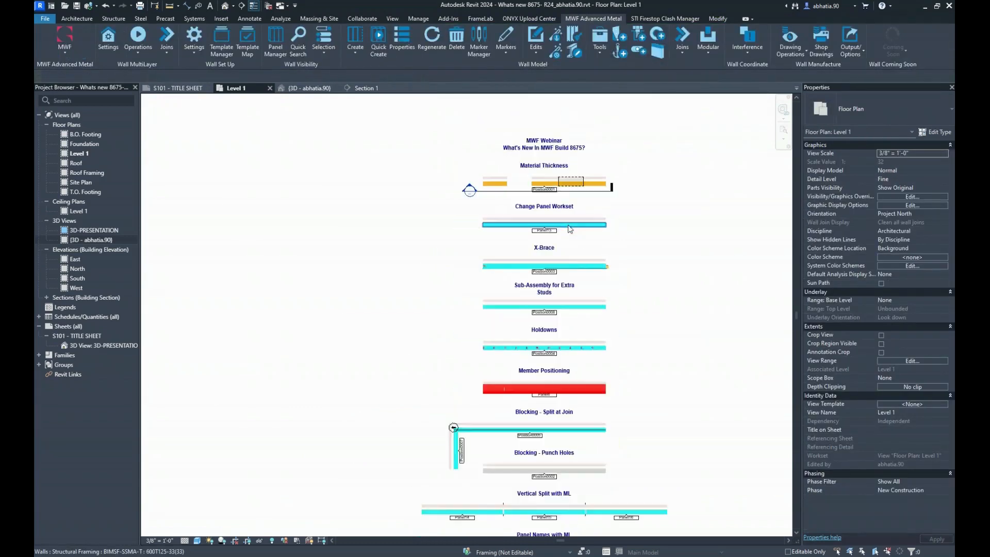
left_click(865, 66)
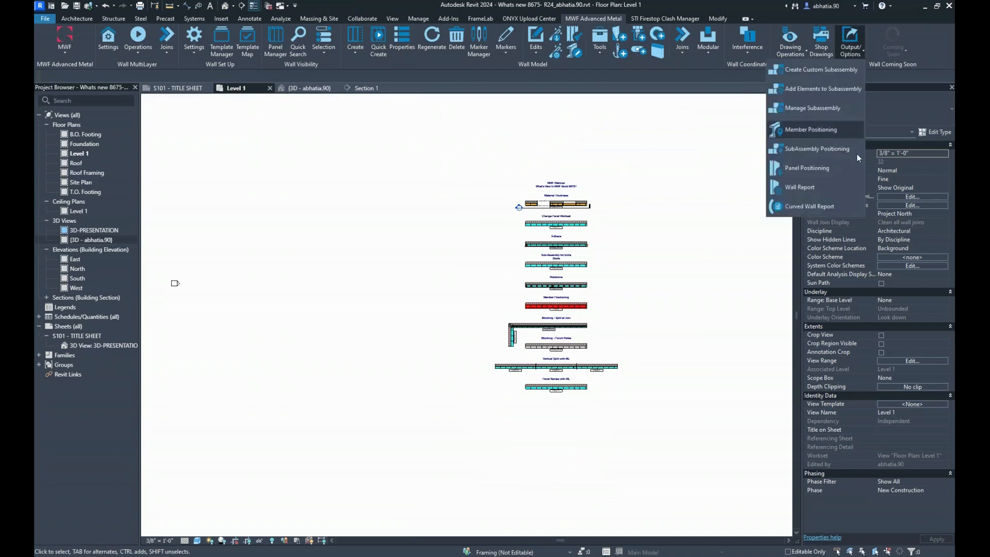
left_click(825, 163)
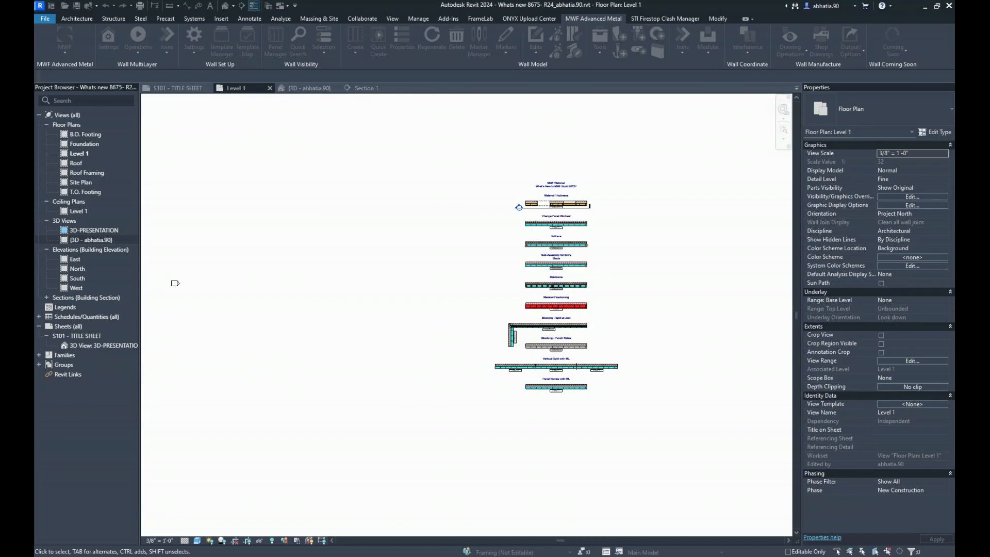
- Check the position labels on the walls throughout the Level 1 plan
scroll(501, 338, "up", 6)
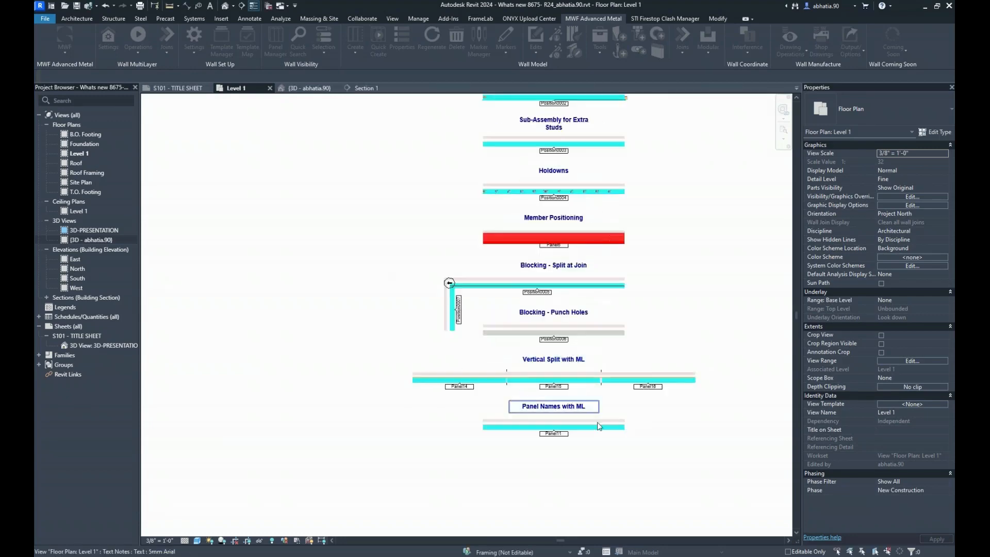
scroll(599, 423, "down", 3)
middle_click_drag(646, 316, 543, 410)
scroll(542, 410, "up", 3)
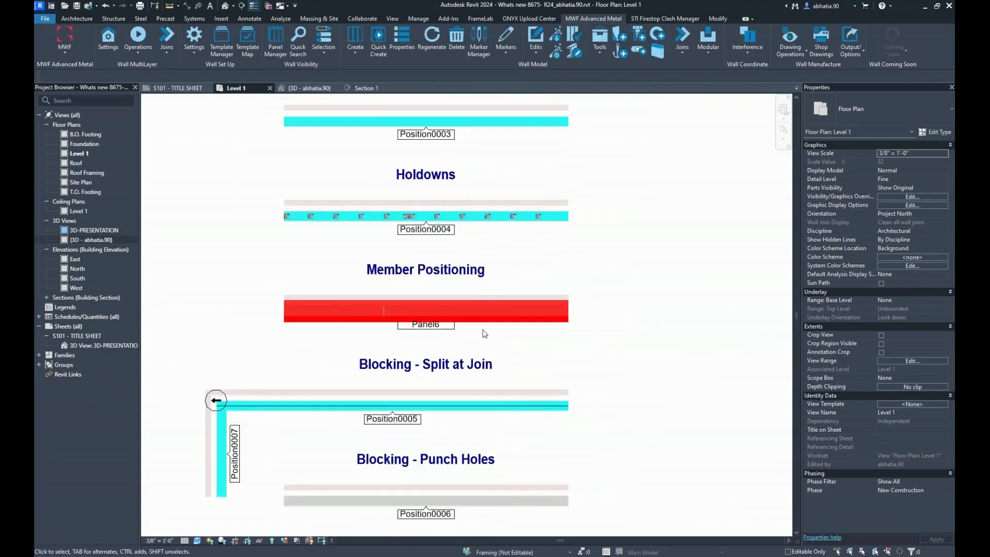
scroll(415, 377, "down", 7)
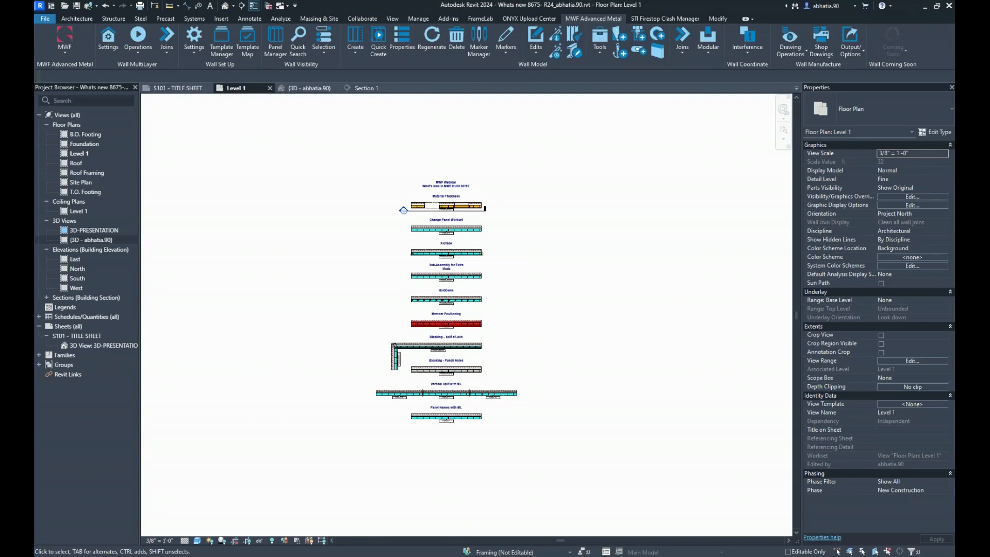
scroll(593, 170, "up", 1)
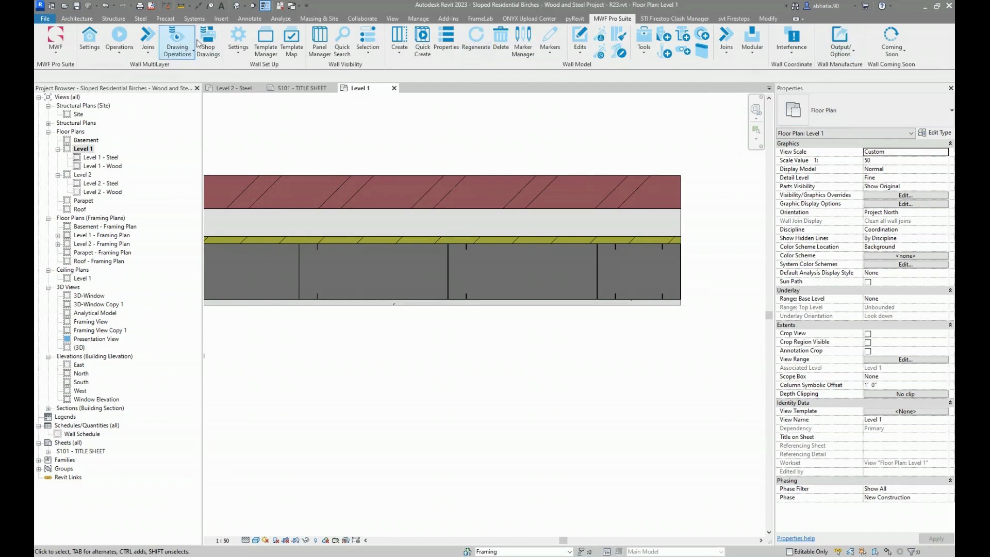
- Compare the output options of the Revit 2023 wood and steel project, including Add Member Distribution, with those in the Revit 2024 project
left_click(925, 7)
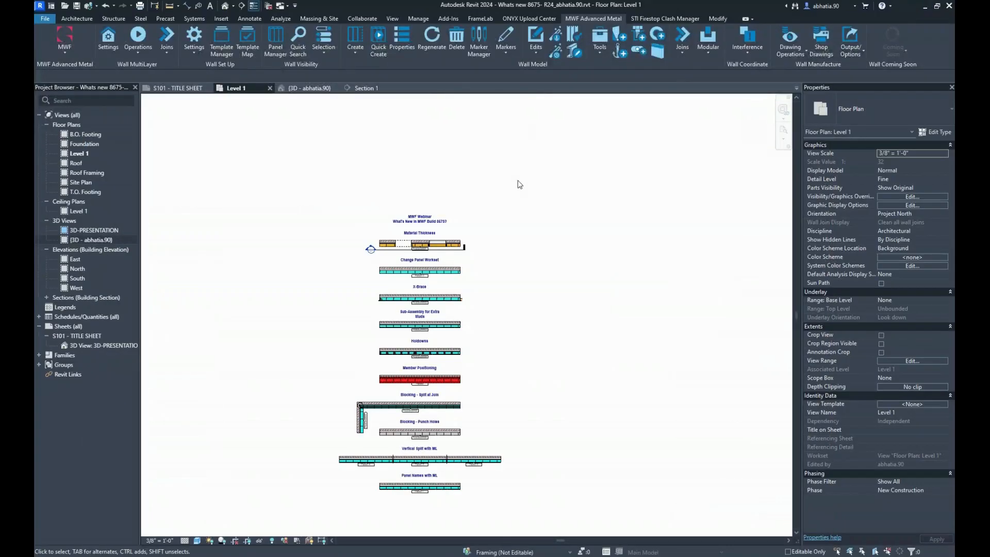
left_click(265, 552)
left_click(839, 41)
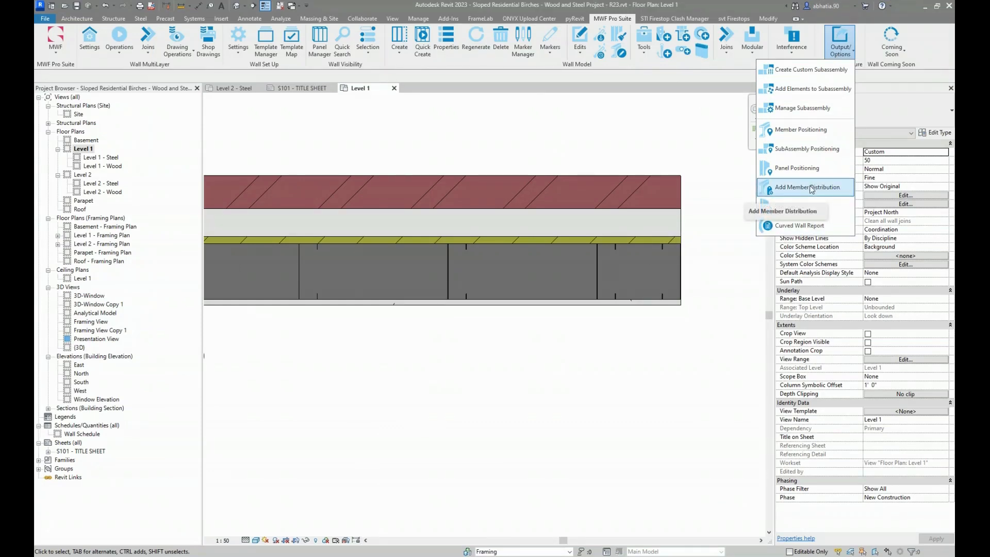
left_click(926, 7)
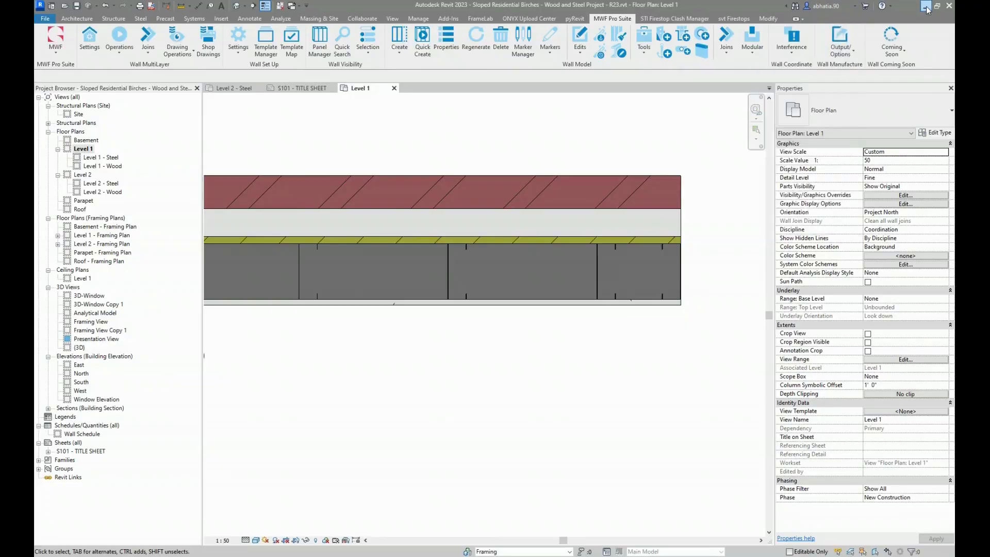
left_click(925, 7)
left_click(858, 50)
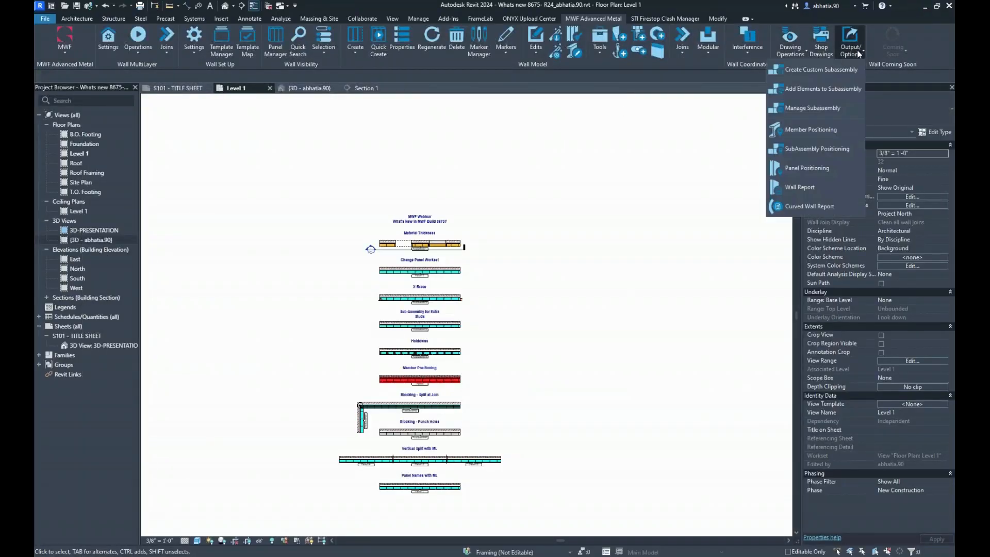
left_click(665, 187)
left_click(796, 57)
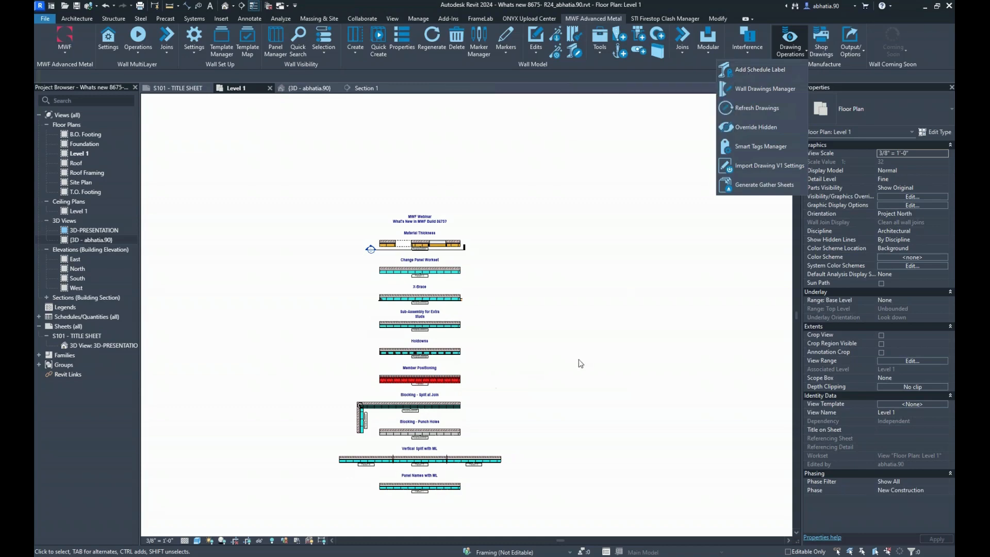
scroll(412, 330, "up", 10)
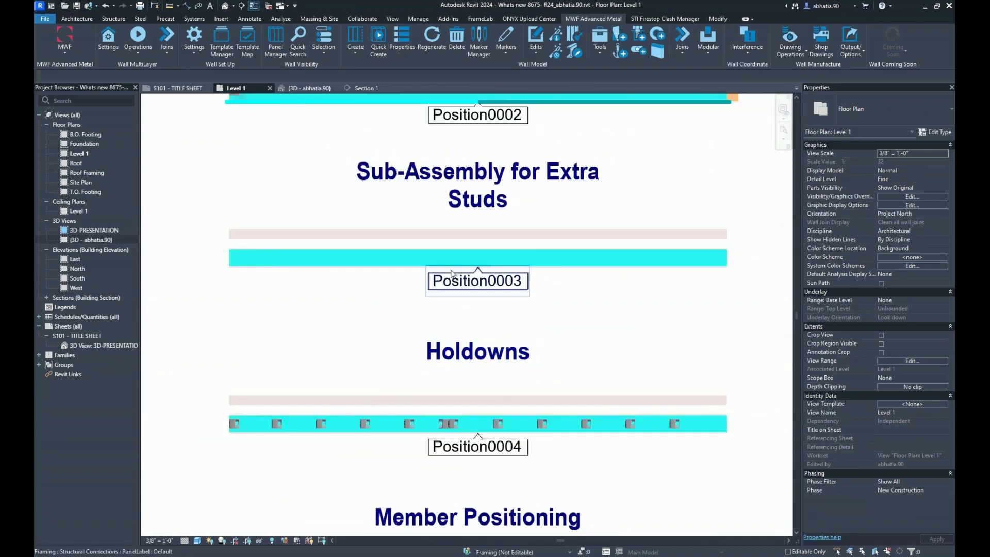
middle_click_drag(452, 273, 431, 356)
left_click(442, 322)
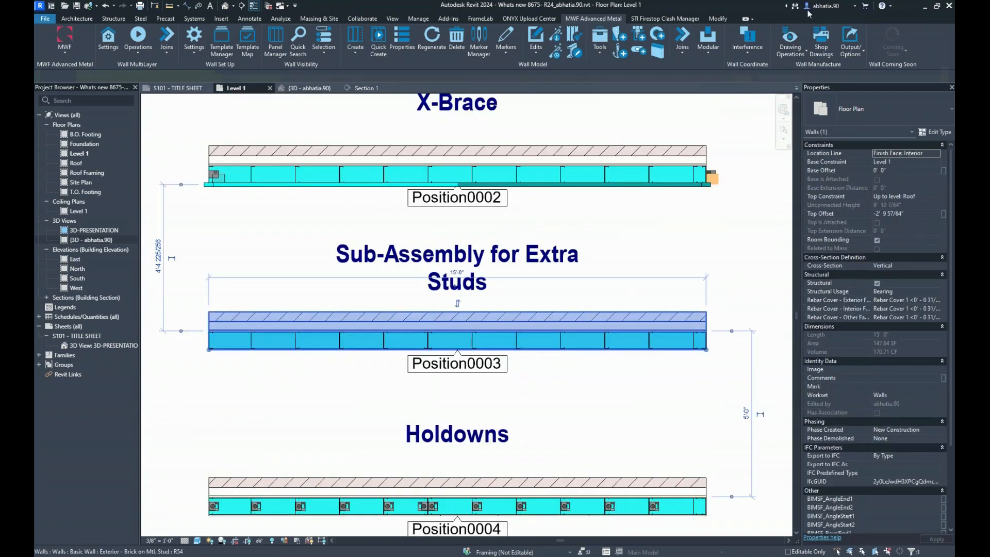
- Select the wall under "Change Panel Workset" and run Add Schedule Label on it
scroll(601, 153, "down", 5)
scroll(600, 149, "down", 1)
middle_click_drag(584, 126, 530, 297)
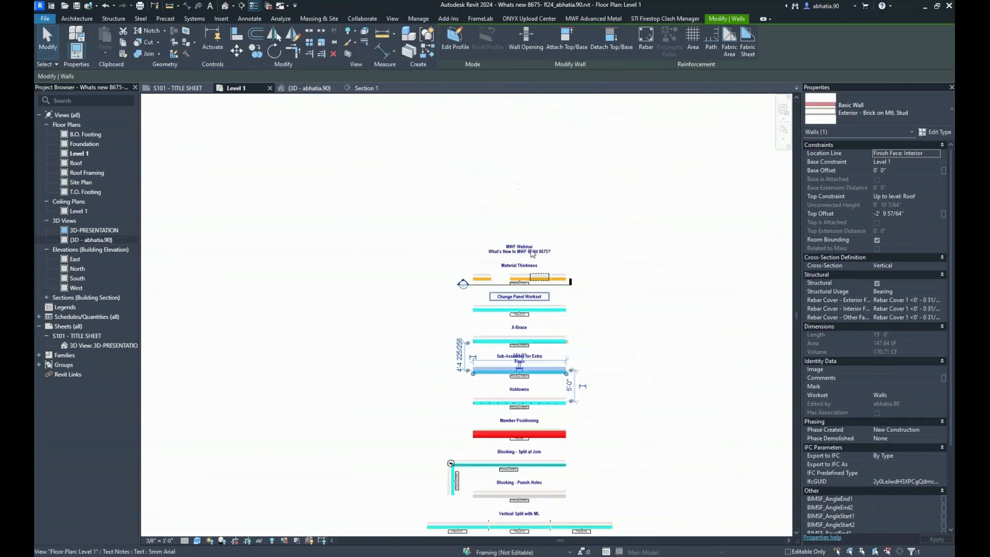
scroll(526, 242, "up", 7)
scroll(527, 394, "down", 1)
scroll(533, 428, "up", 1)
middle_click_drag(533, 428, 532, 315)
scroll(534, 318, "up", 5)
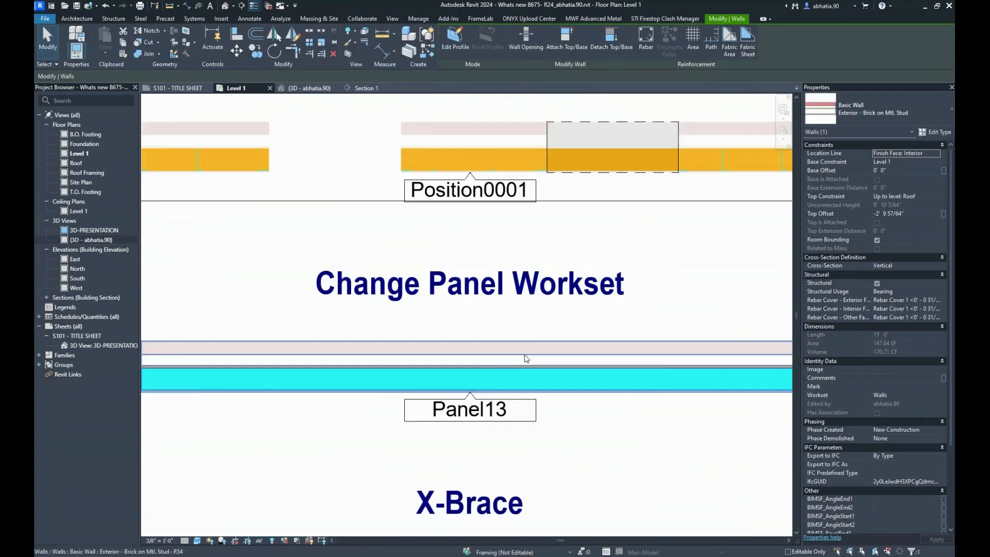
left_click(526, 361)
scroll(526, 236, "down", 5)
scroll(509, 298, "up", 2)
scroll(509, 298, "up", 1)
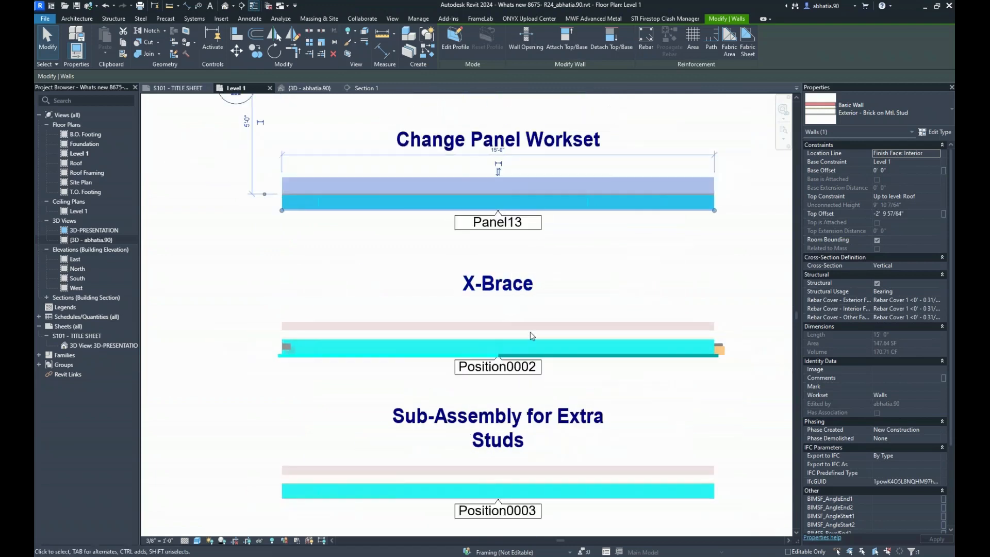
left_click(593, 19)
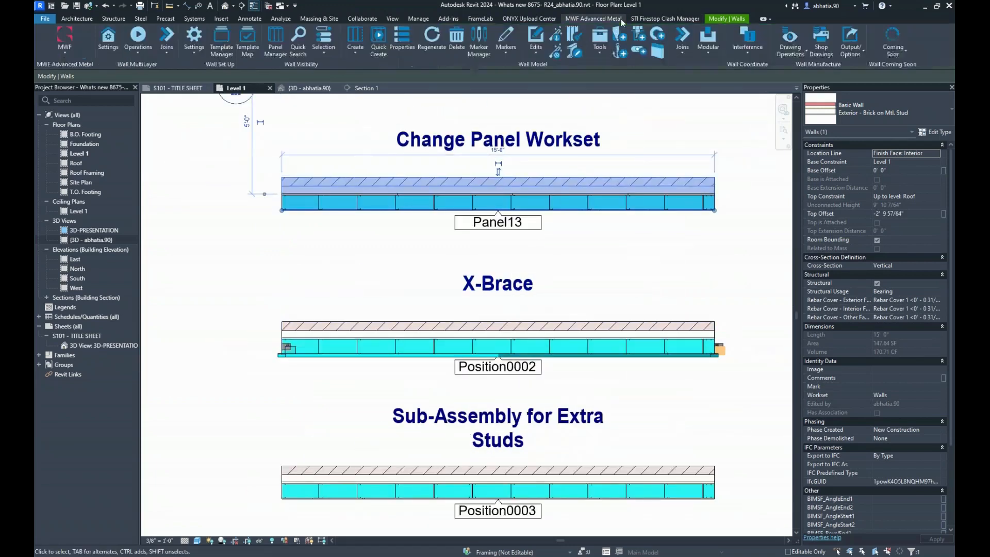
left_click(790, 48)
left_click(773, 72)
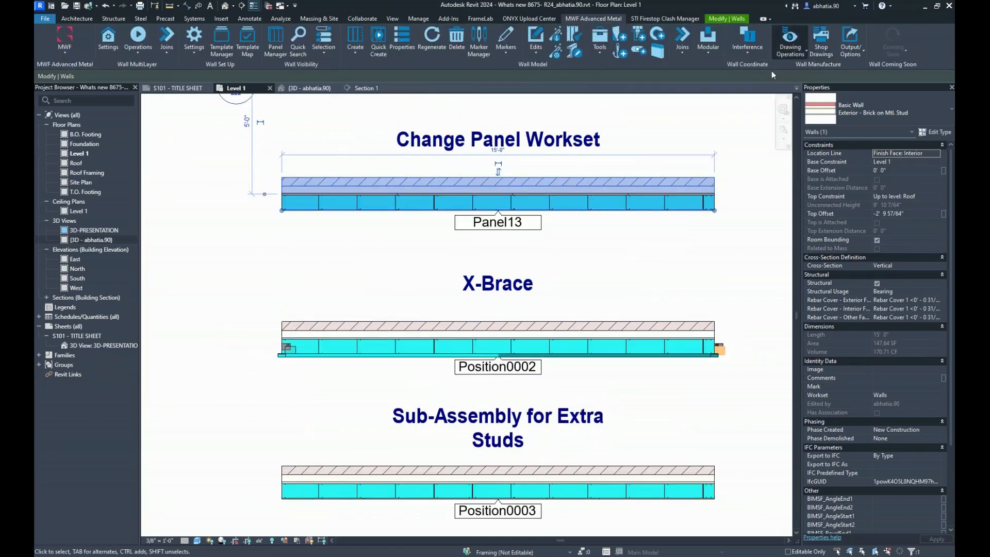
- Select a stud in the "Change Panel Workset" wall, examine its BIMSF_ScheduleLabel property and clear the selection
left_click(527, 334)
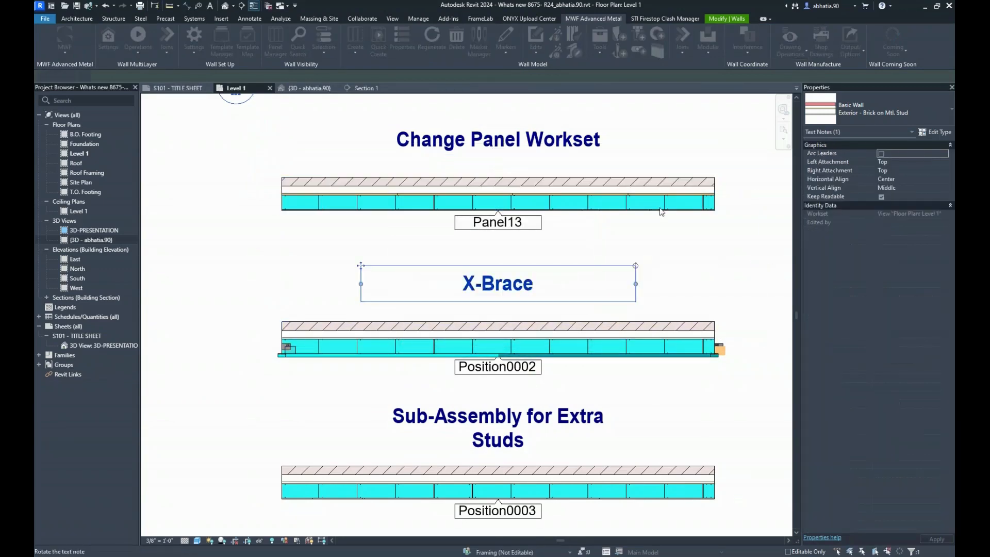
left_click(667, 202)
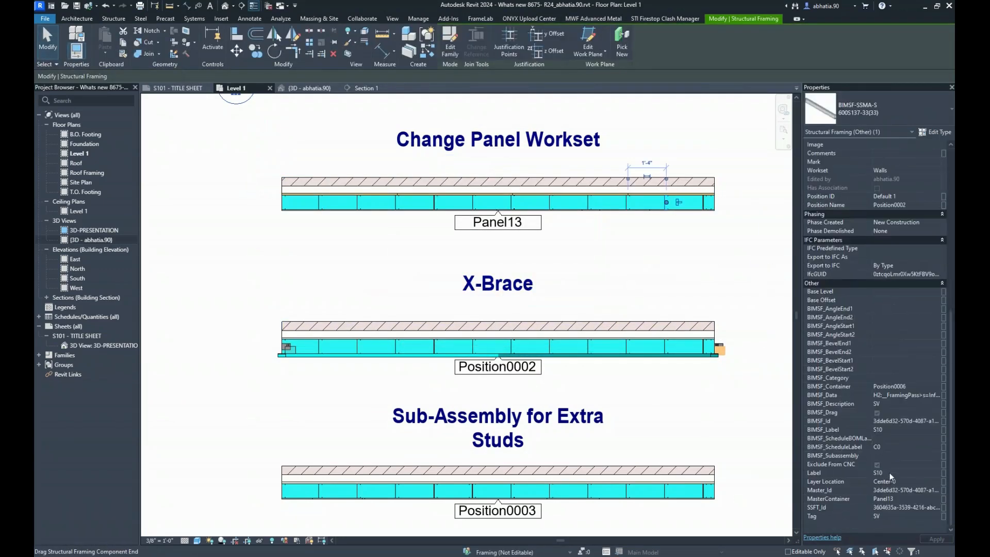
left_click(886, 447)
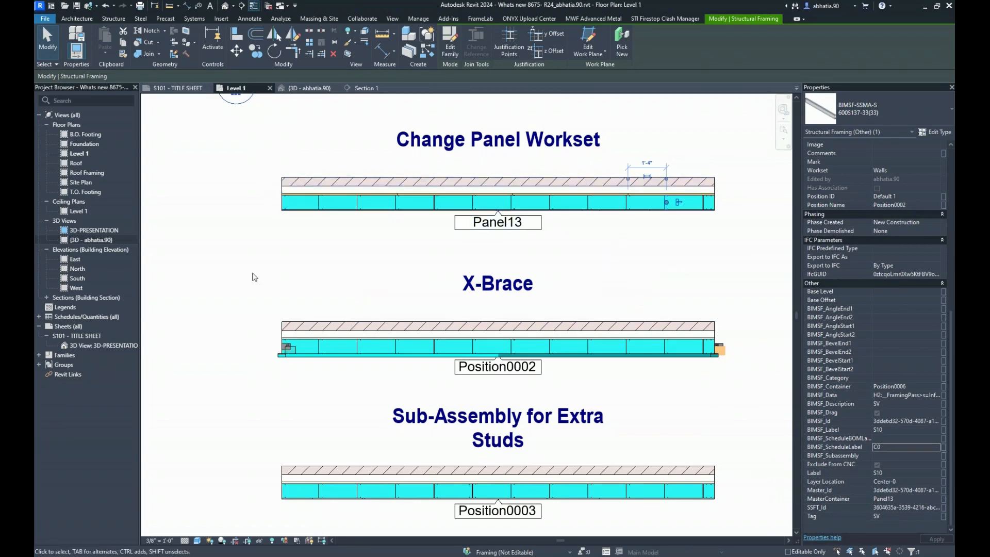
left_click(278, 263)
- Select the wall under "Material Thickness" in the Level 1 plan
scroll(599, 240, "down", 2)
scroll(601, 184, "down", 1)
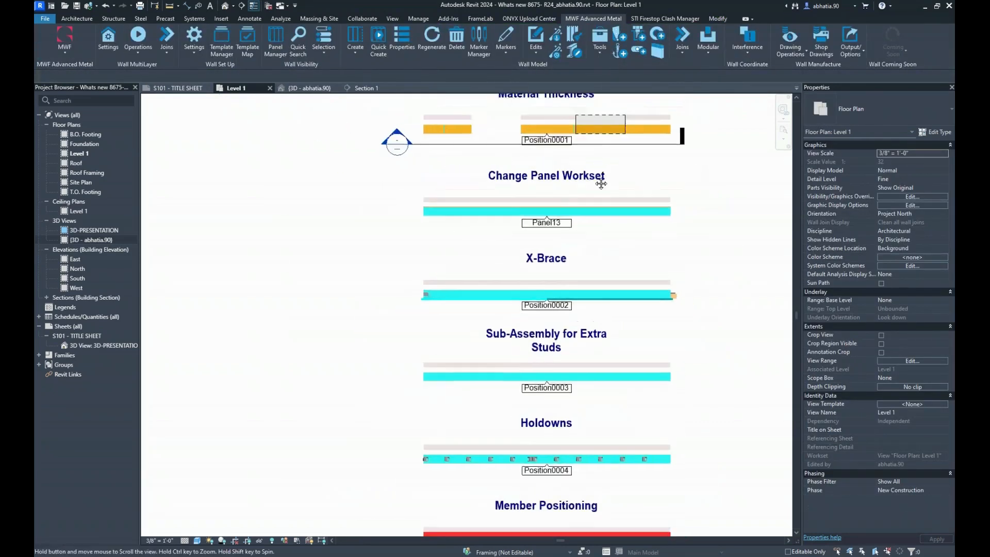
scroll(601, 183, "down", 2)
scroll(556, 194, "down", 1)
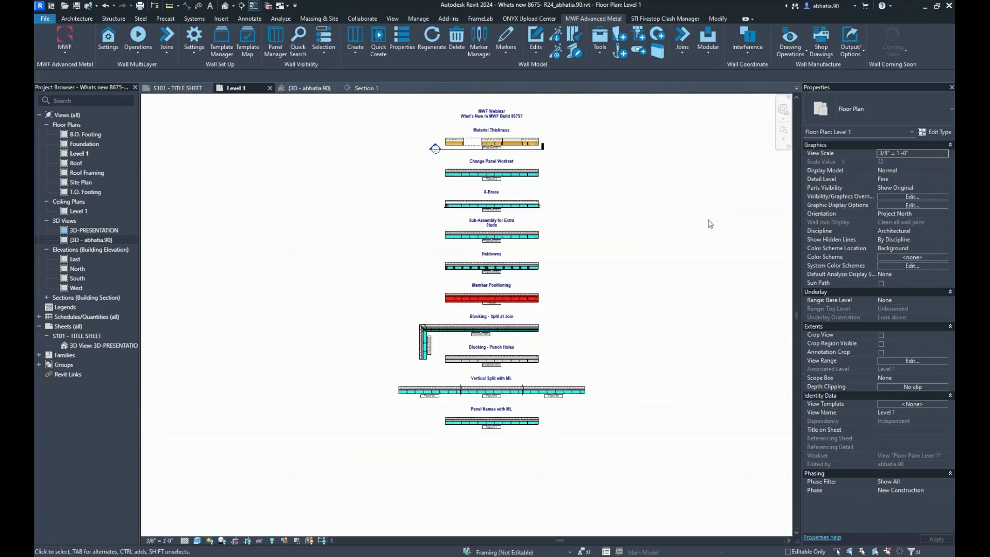
scroll(502, 214, "up", 3)
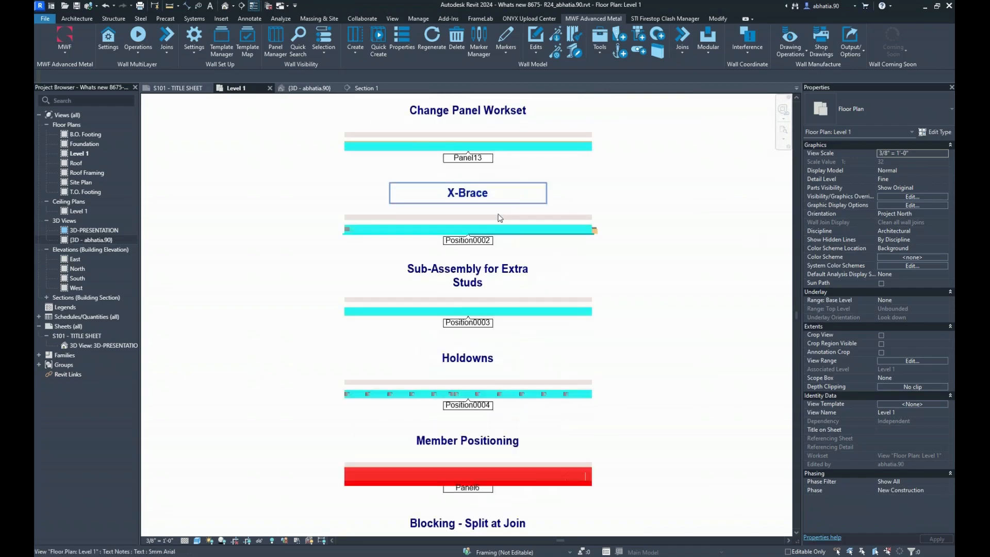
scroll(501, 197, "down", 1)
middle_click_drag(502, 199, 503, 299)
scroll(499, 240, "up", 2)
scroll(498, 236, "down", 3)
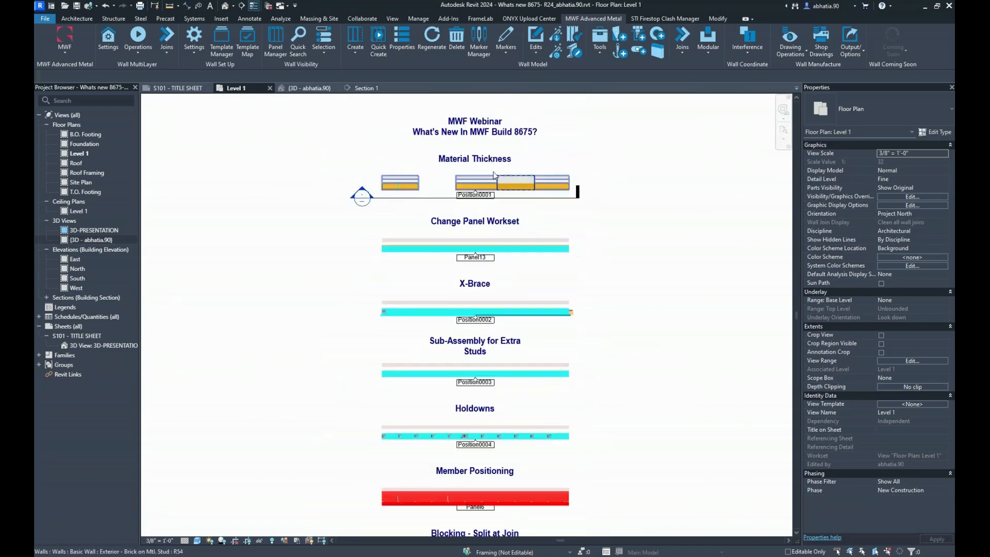
left_click(479, 180)
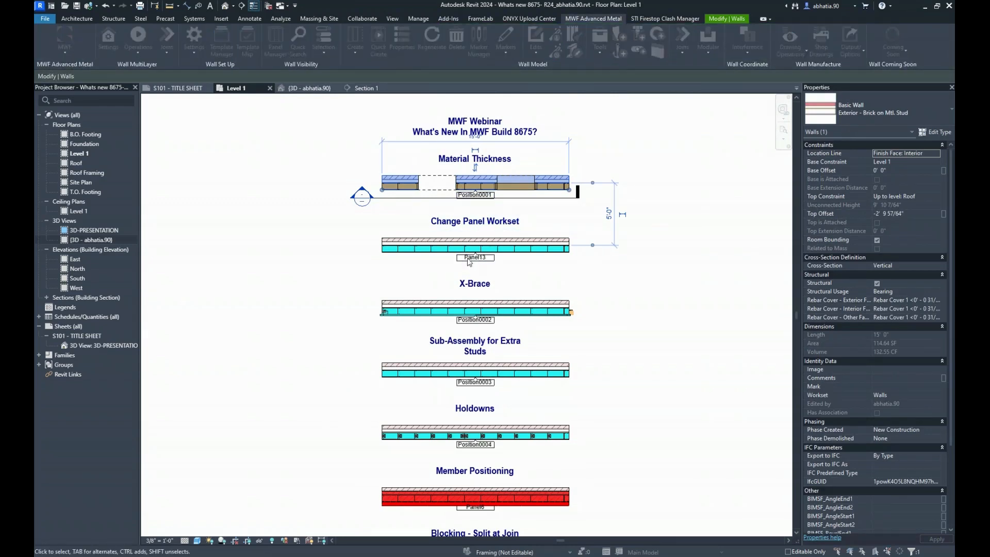
- Set the Structural Members stud arrangement style of the "Material Thickness" wall panel to Spacing at Center of Panel, apply it and clear the selection
left_click(501, 182)
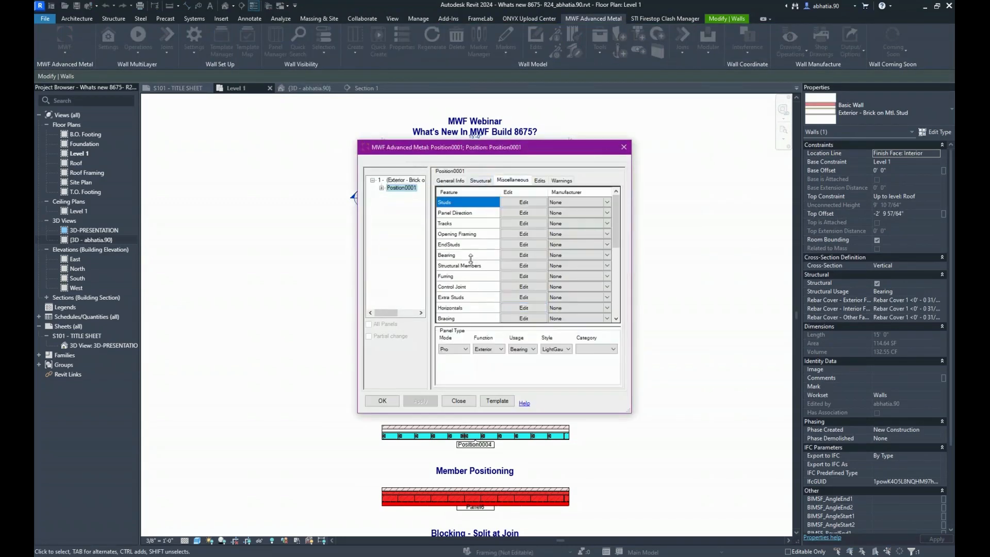
left_click(510, 268)
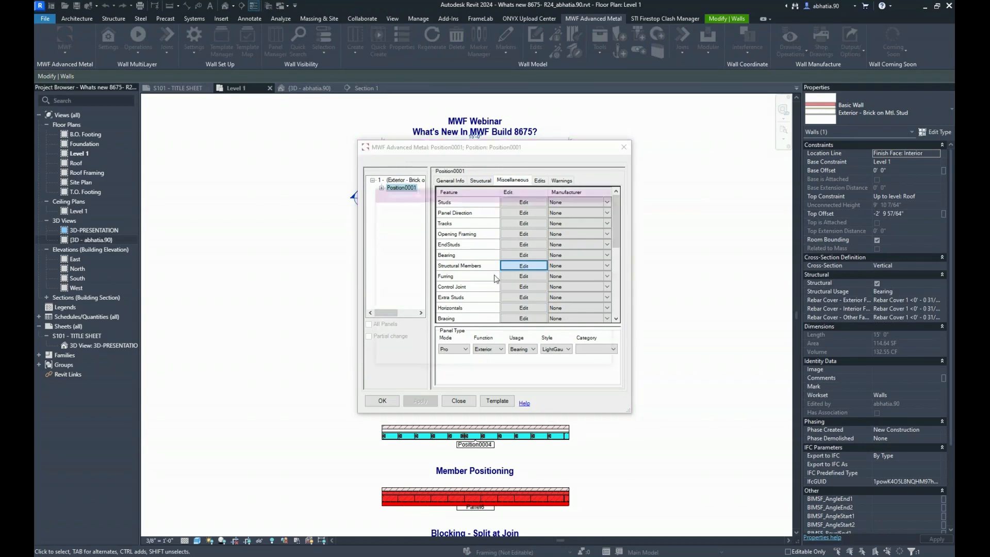
left_click(478, 248)
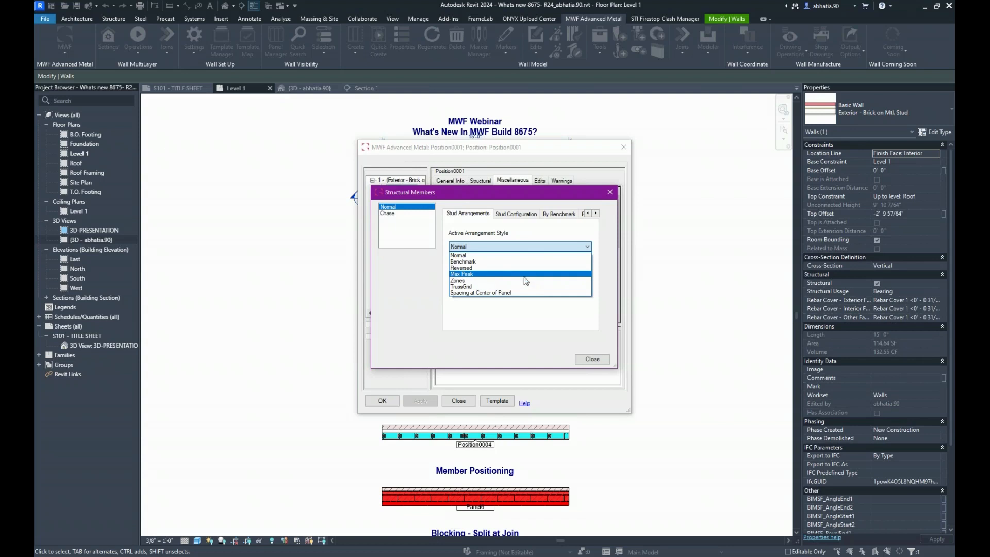
left_click(521, 293)
left_click(592, 358)
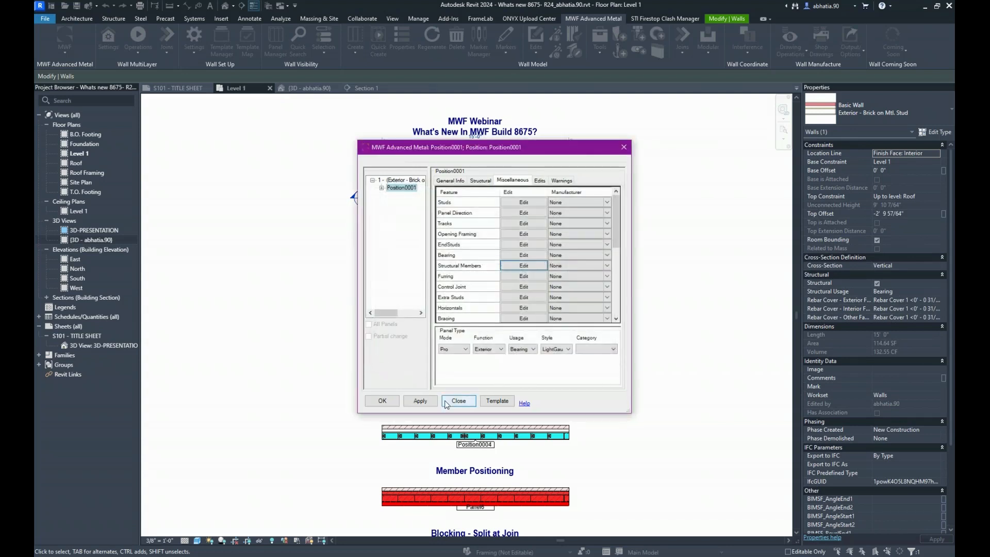
left_click(391, 405)
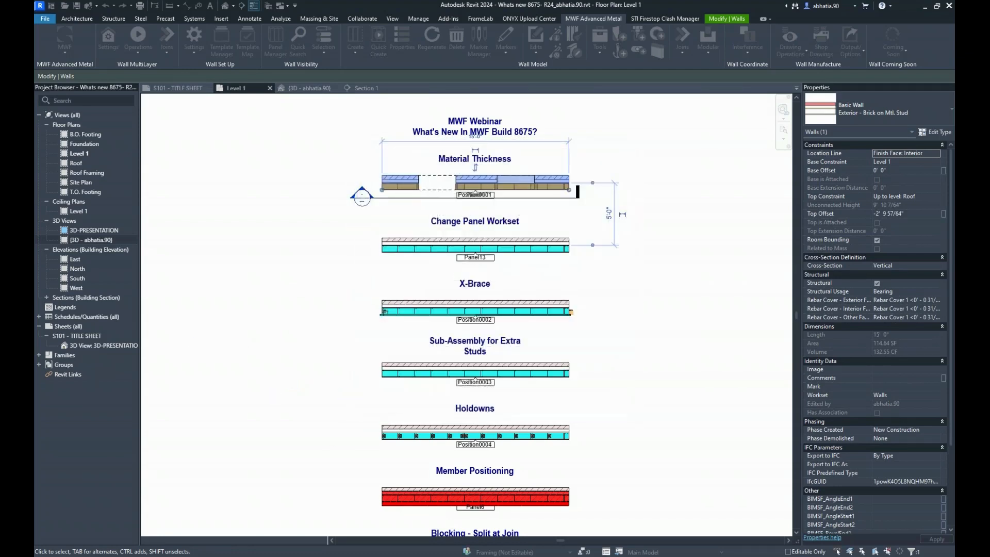
left_click(273, 364)
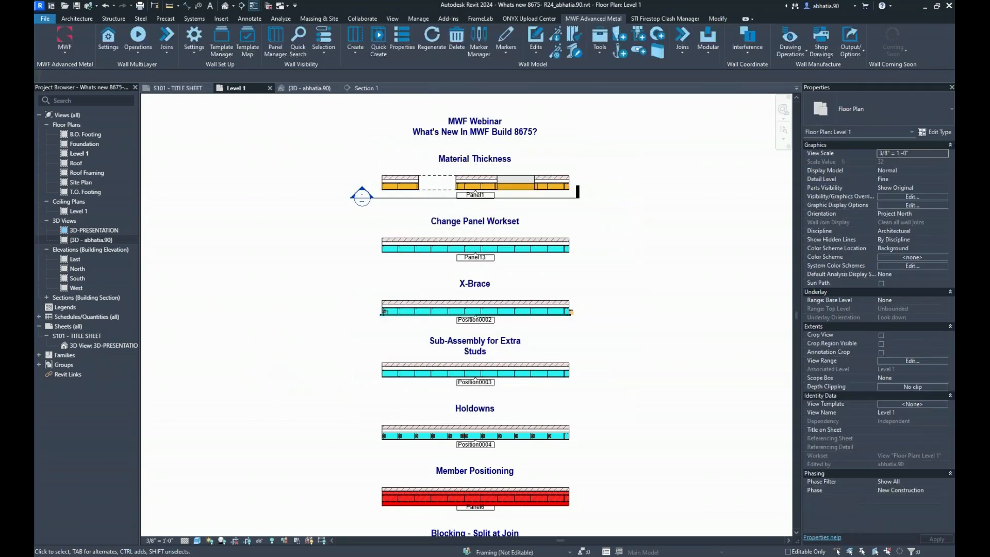